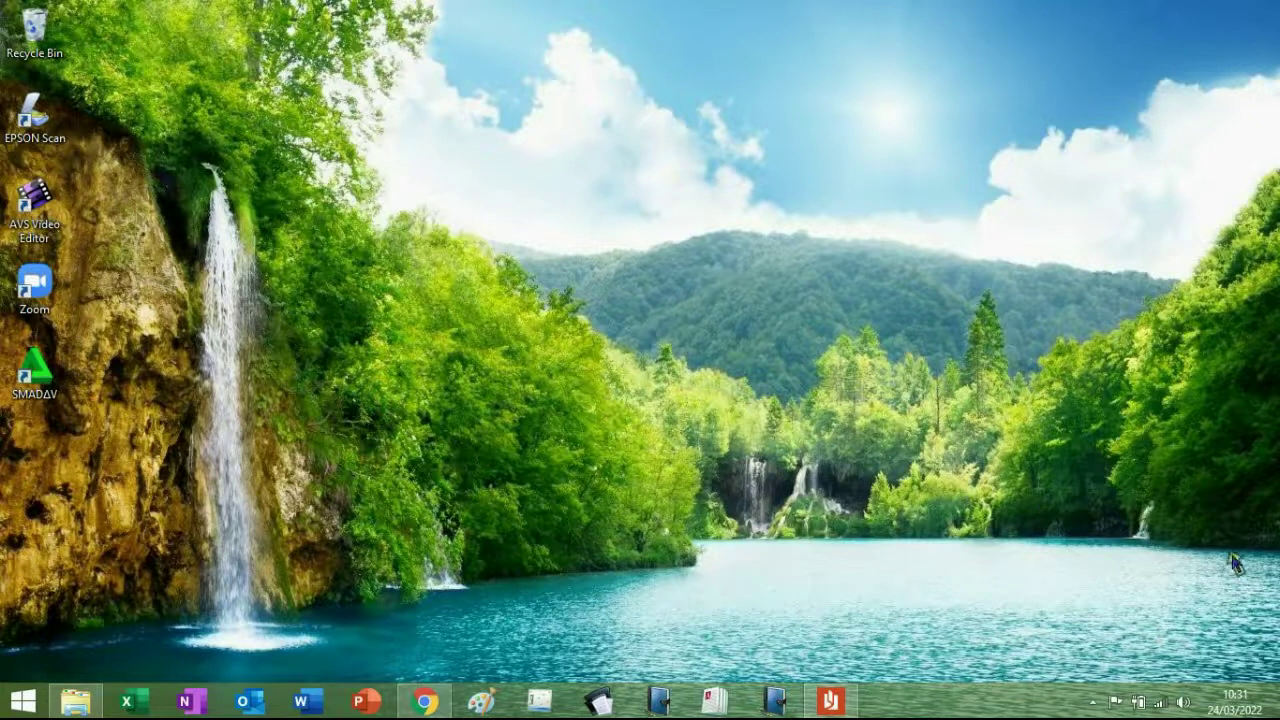
Step: Turn off the computer's Wi-Fi
click(1157, 706)
click(1200, 283)
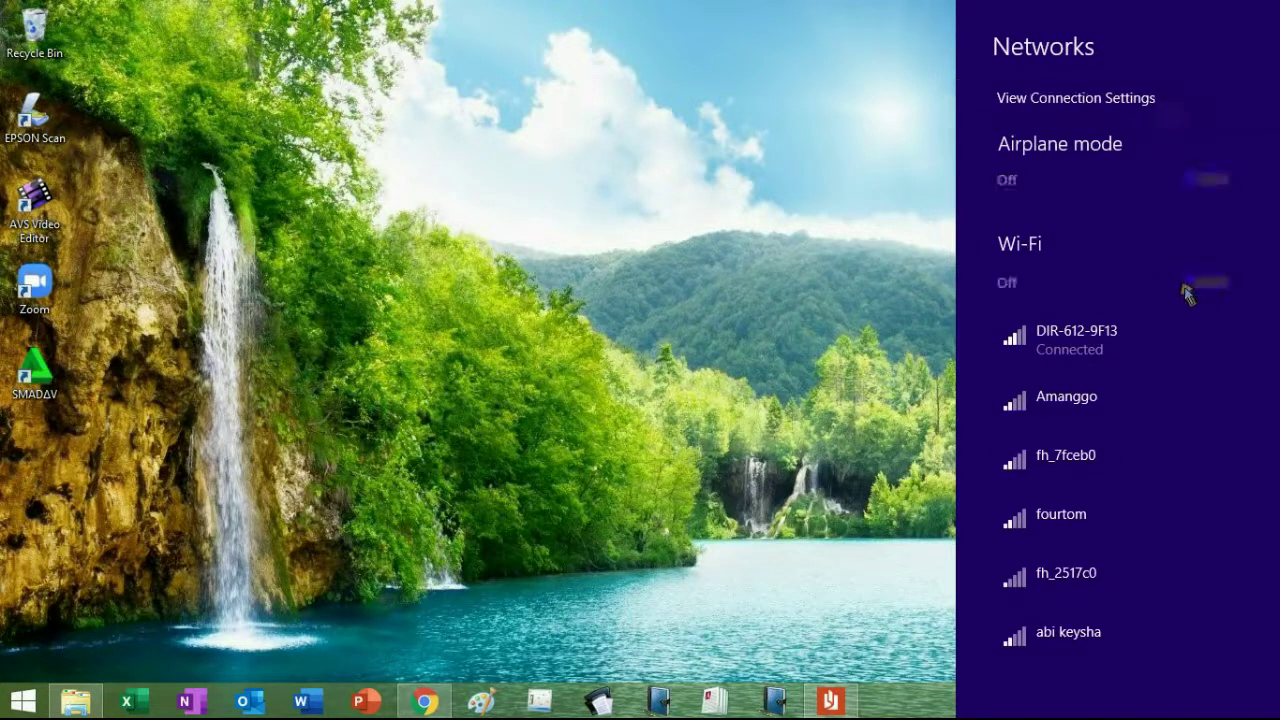
click(925, 372)
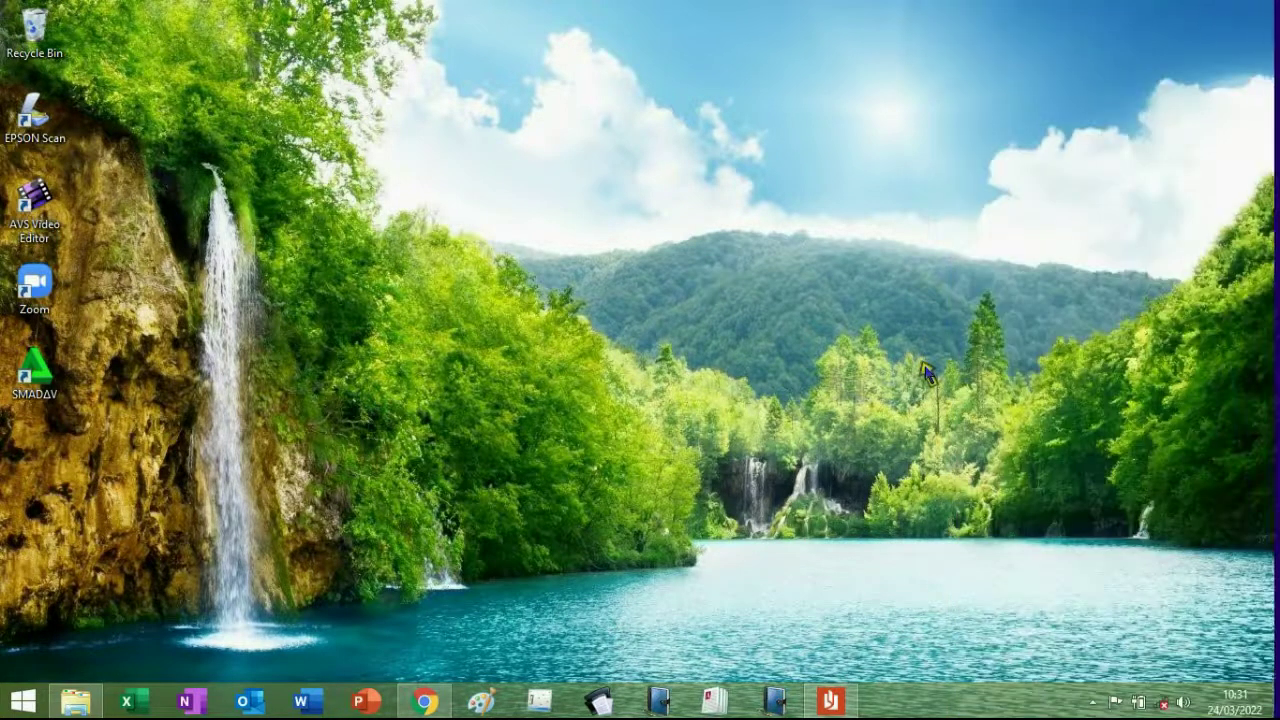
Step: Search for Control Panel, open it and display the list of installed programs in Programs and Features
double_click(47, 381)
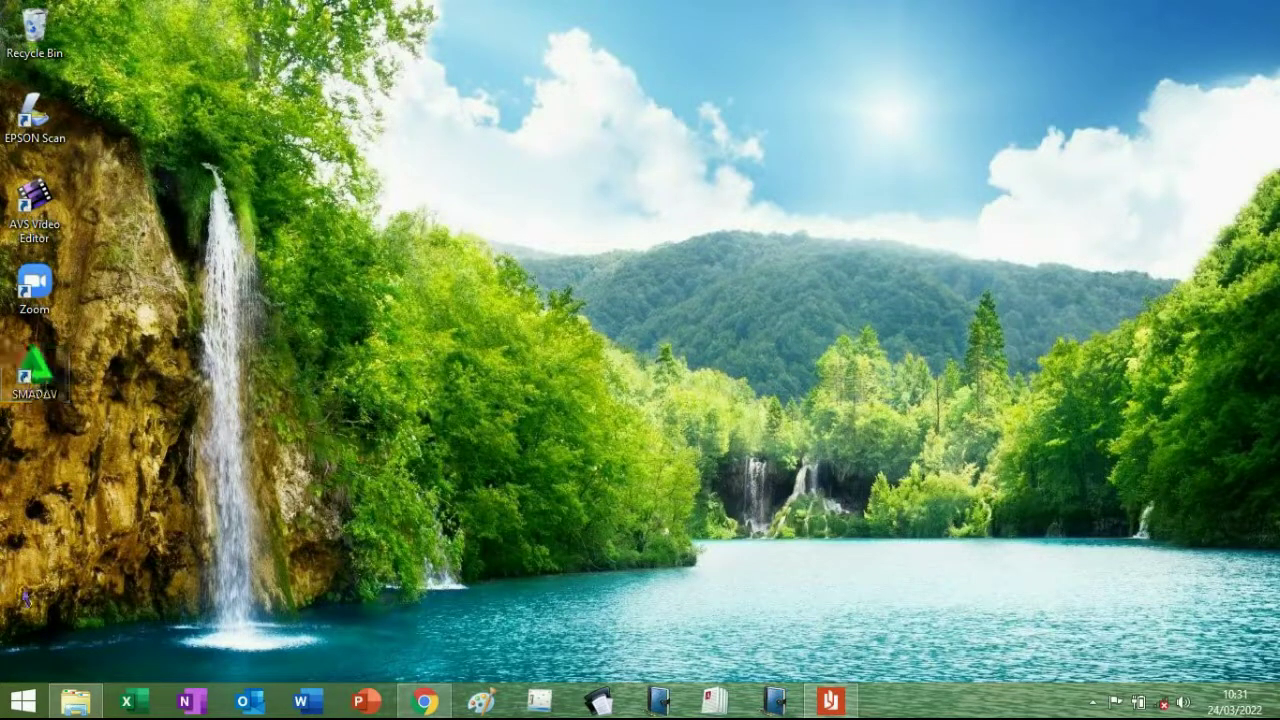
click(20, 700)
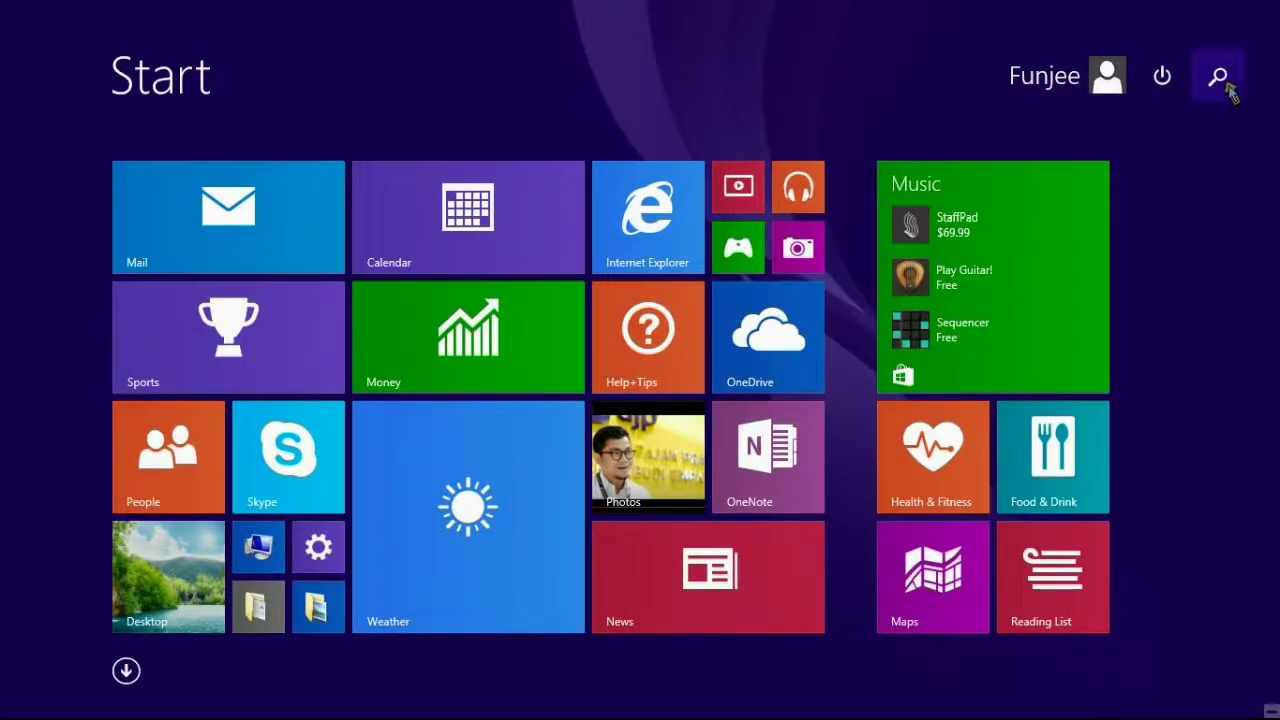
click(1218, 78)
text(con)
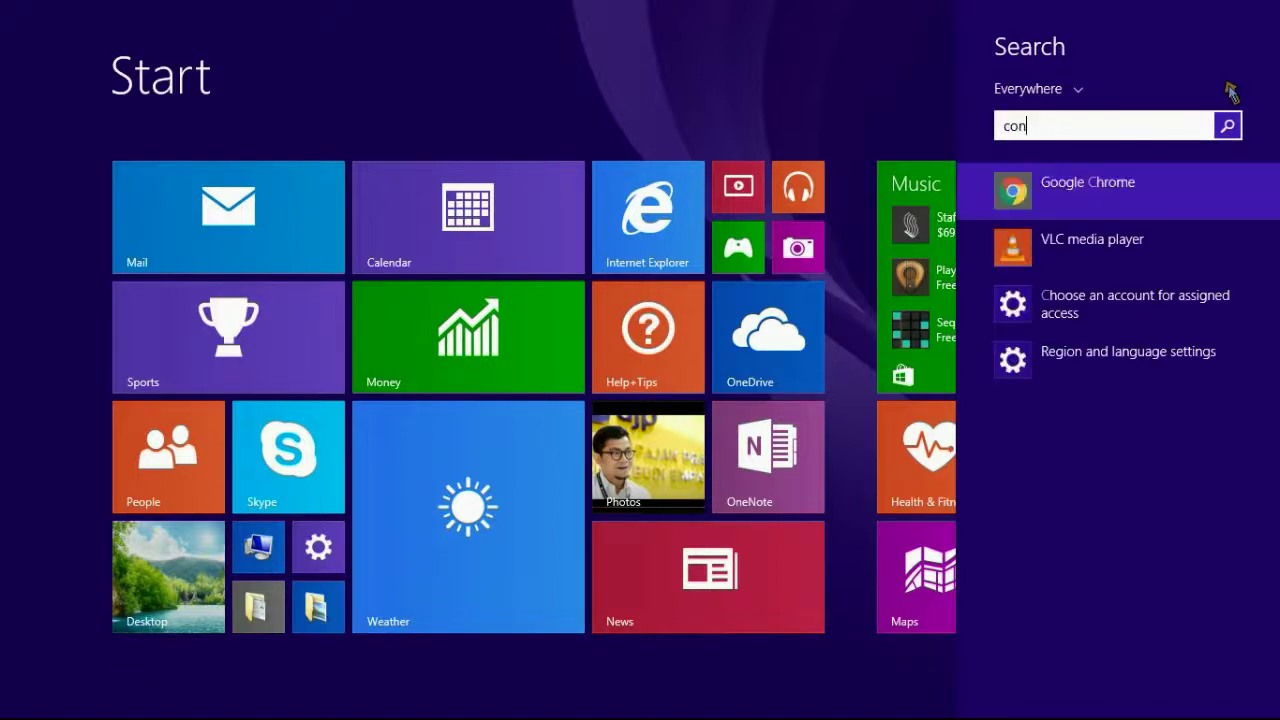
text(trol Panel)
click(1157, 191)
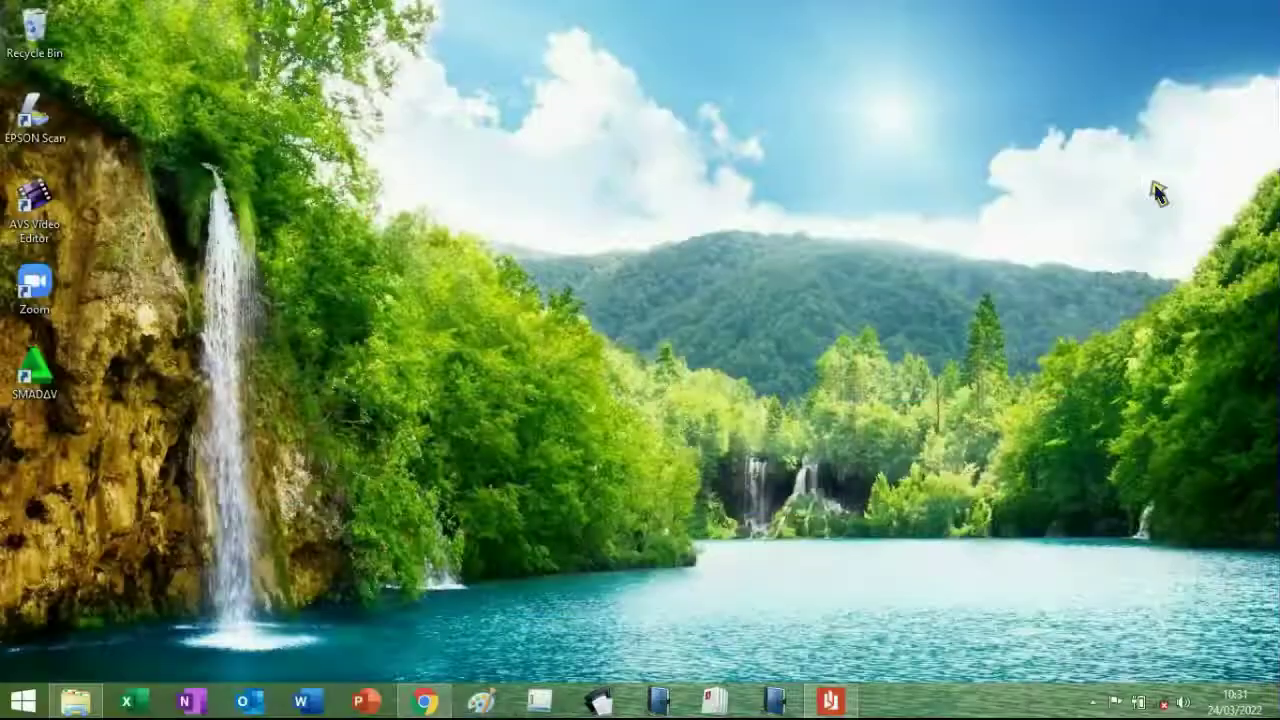
click(468, 385)
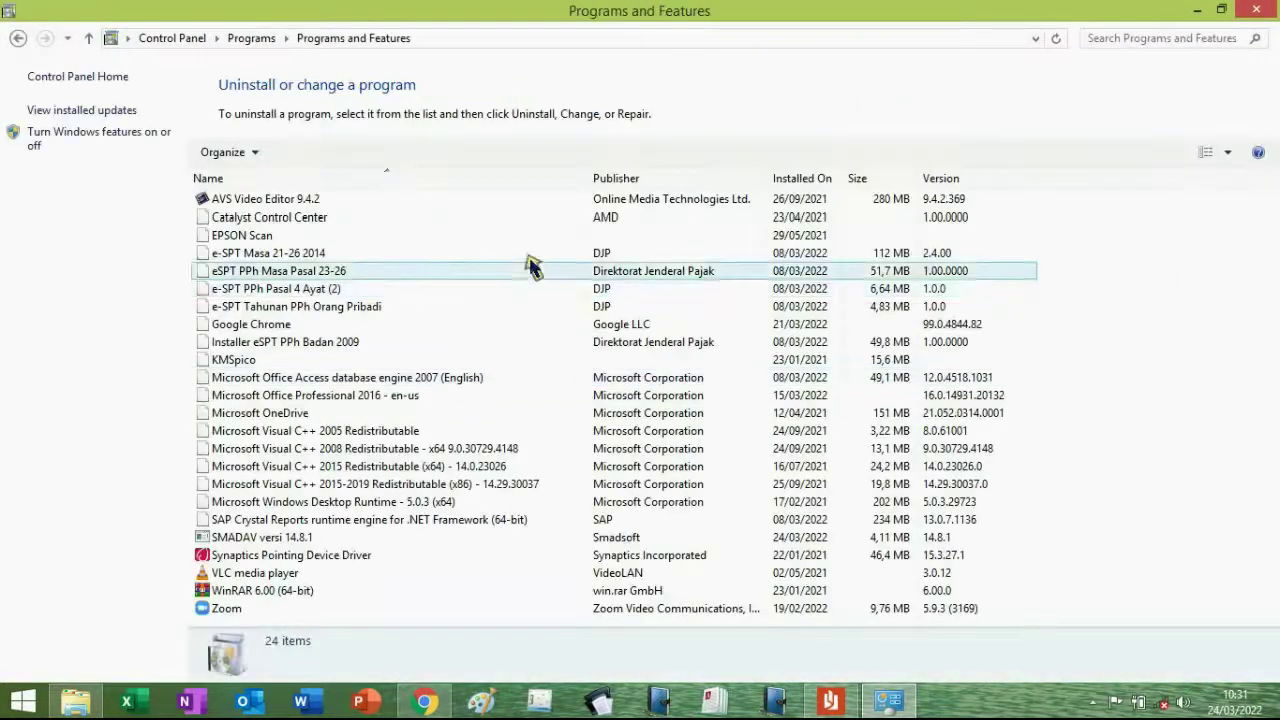
Step: Uninstall SMADAV versi 14.8.1 and close Programs and Features
click(330, 540)
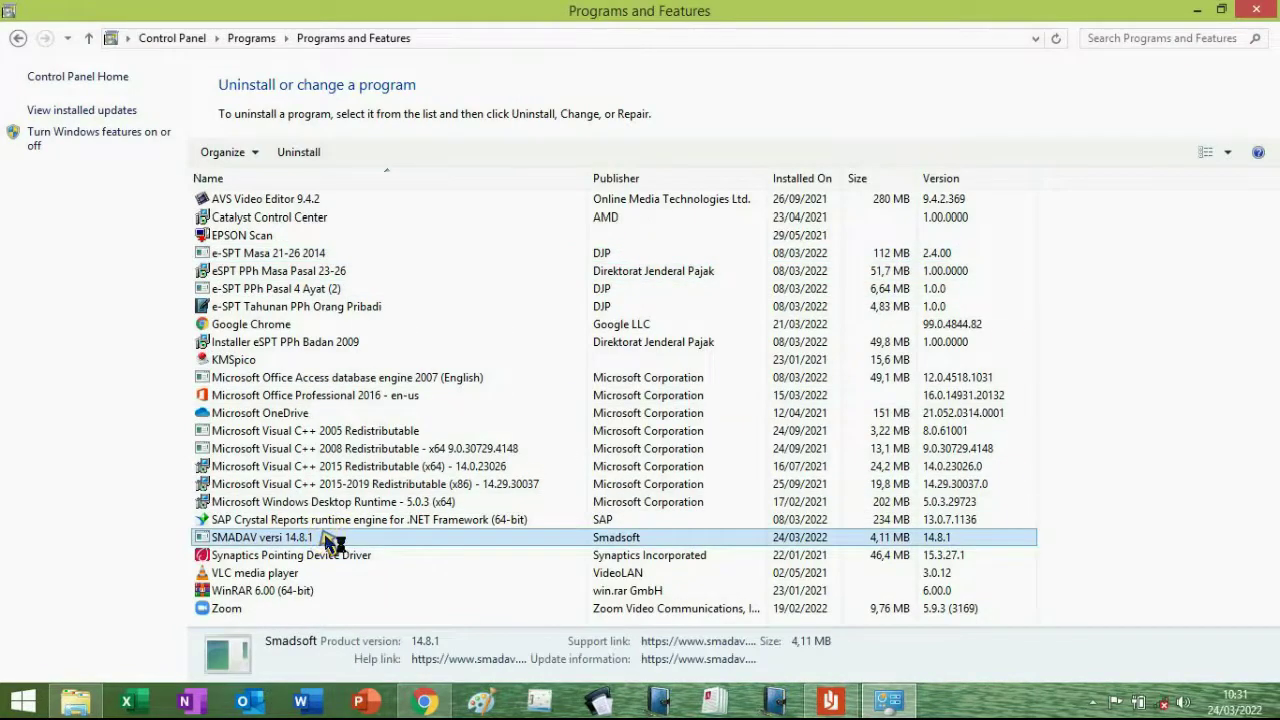
double_click(330, 540)
click(706, 416)
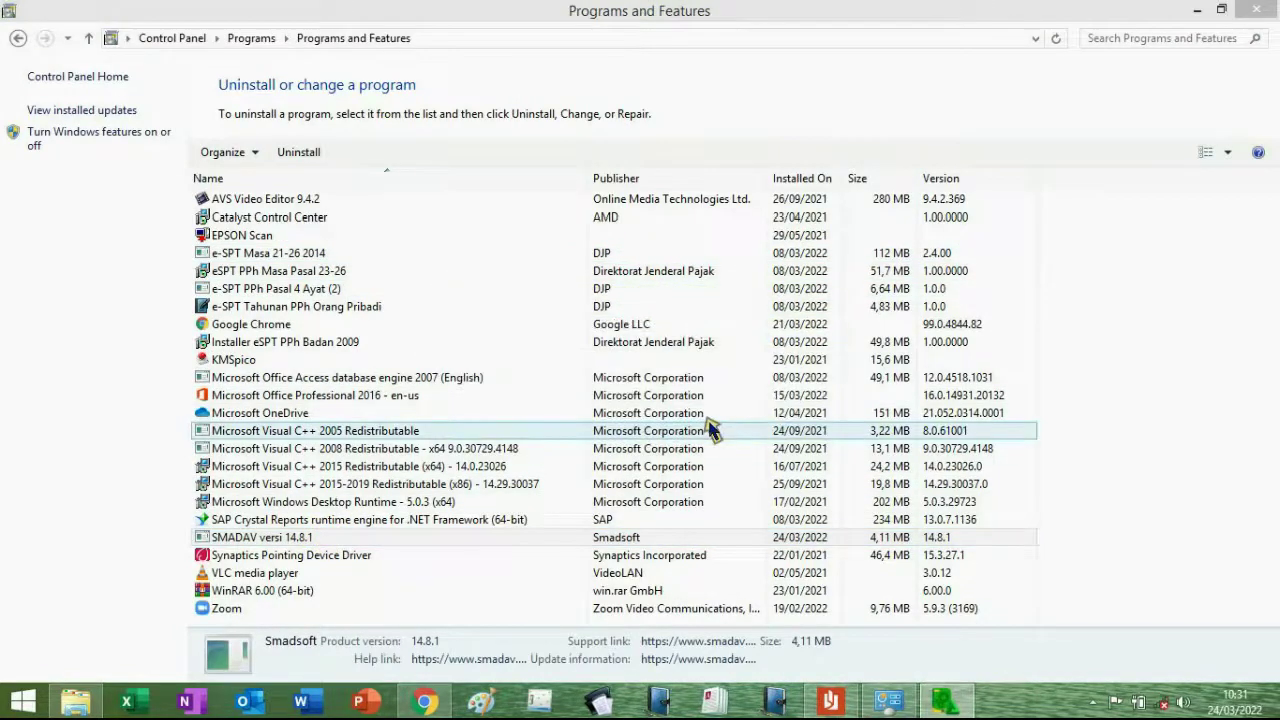
click(948, 706)
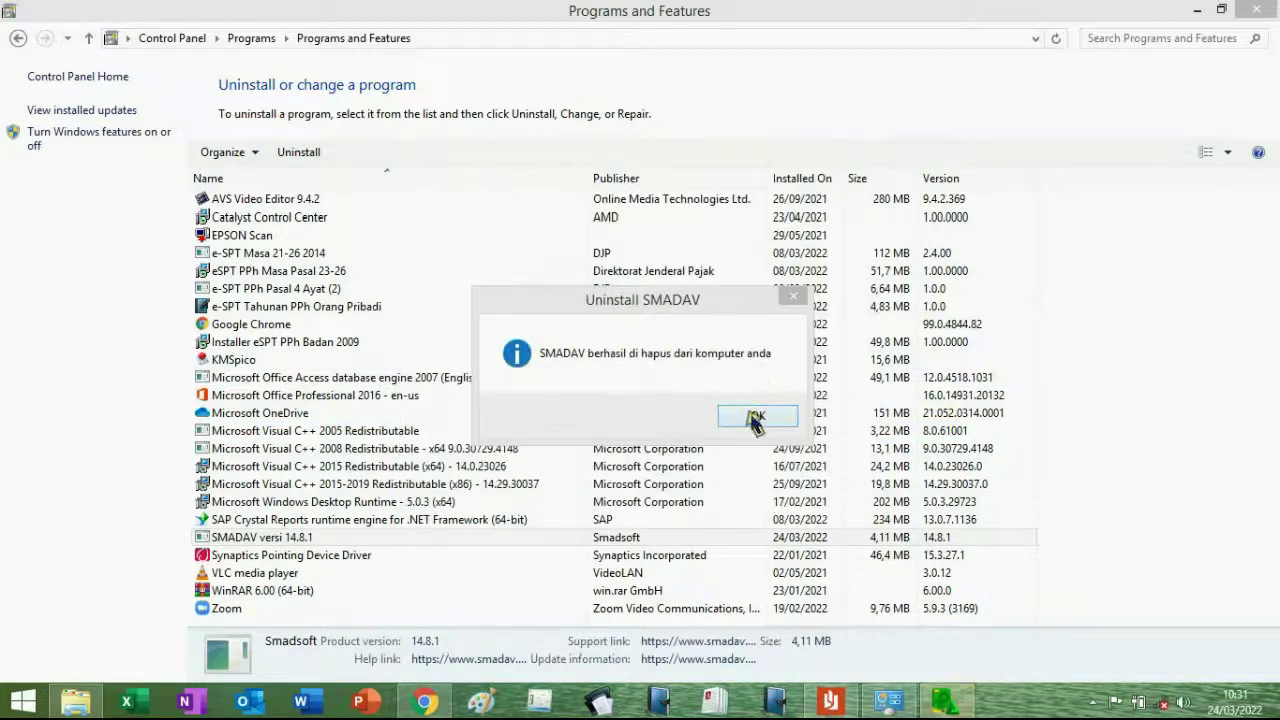
click(756, 418)
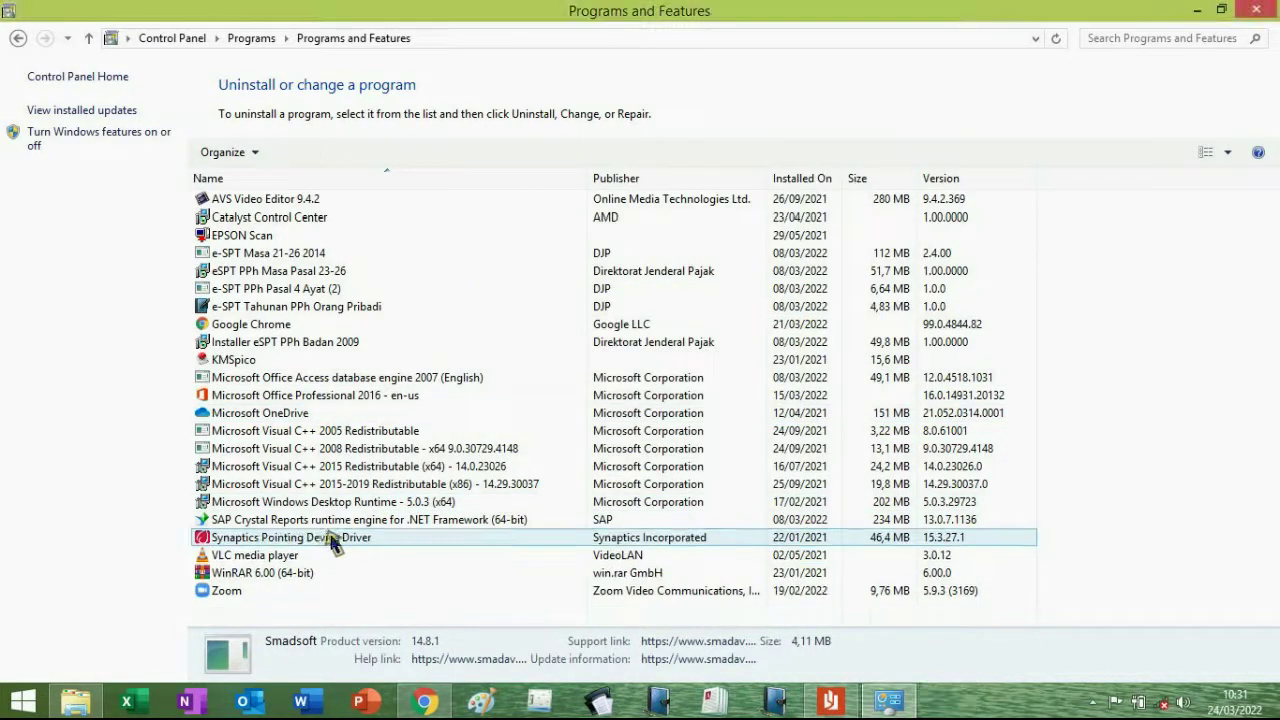
click(1255, 10)
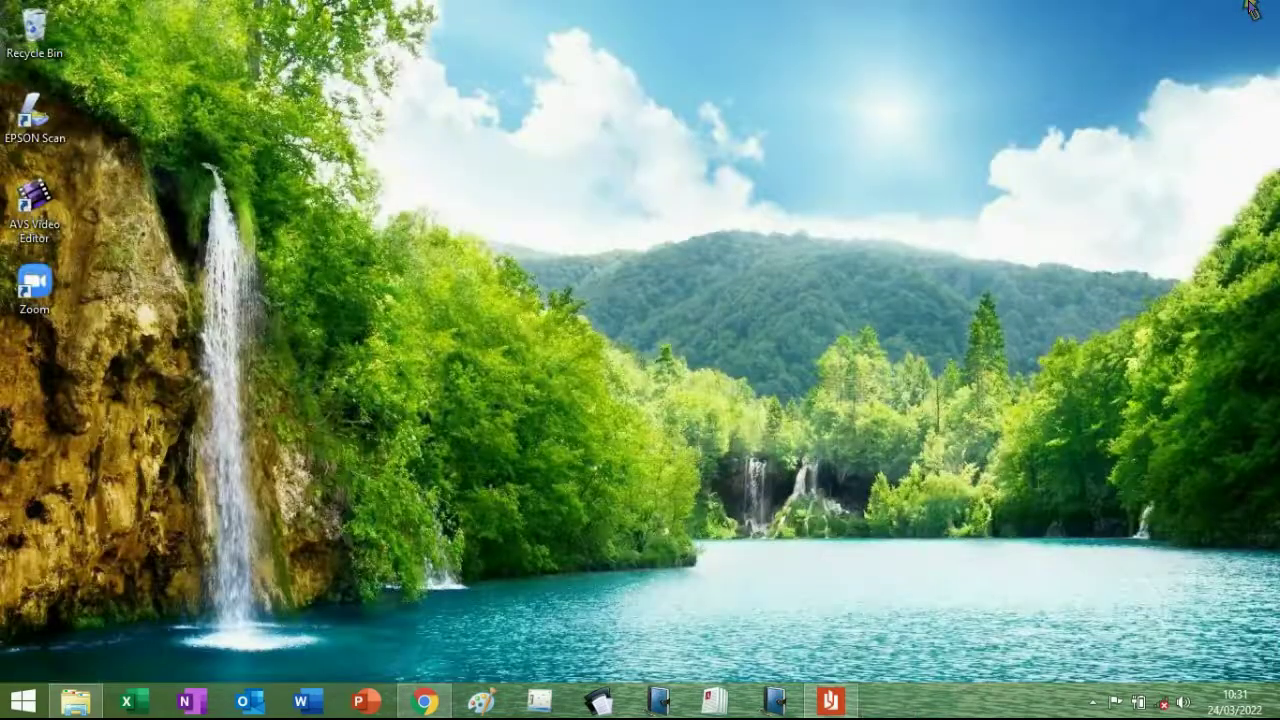
Step: In File Explorer, open the folder E:\NGAJAR\GENAP 2021-2022\E-FAKTUR
click(75, 700)
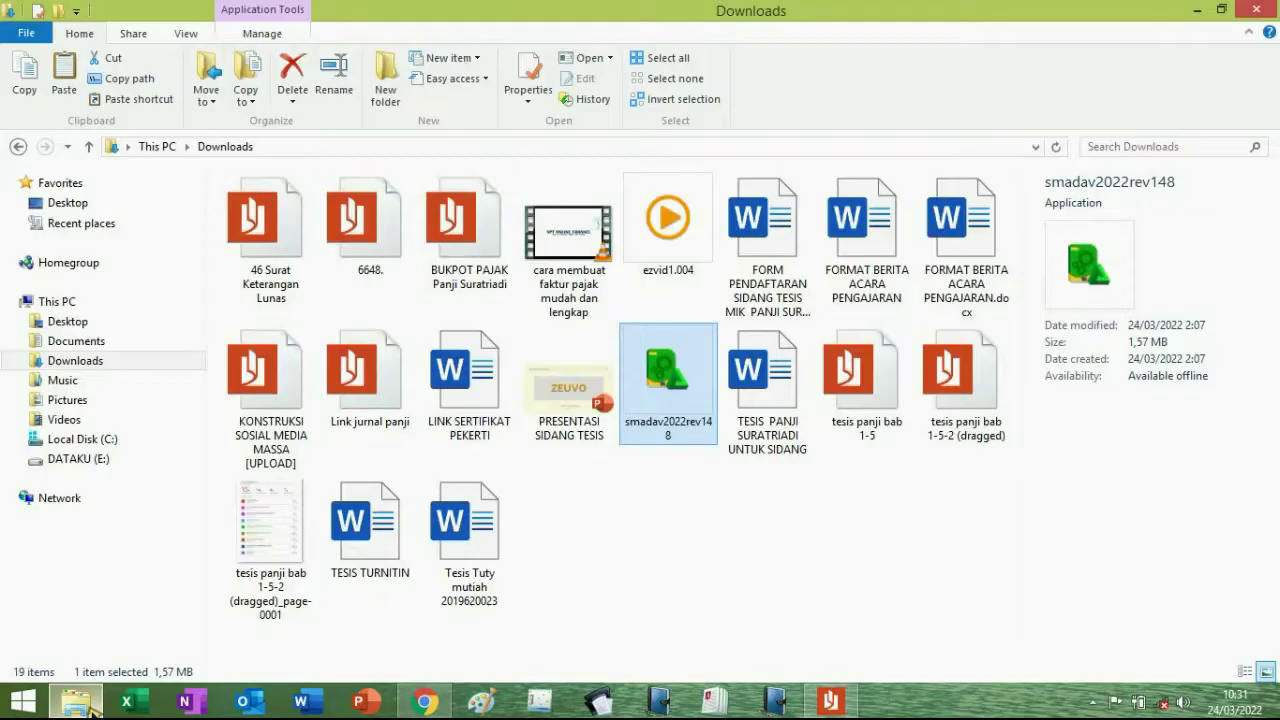
click(55, 462)
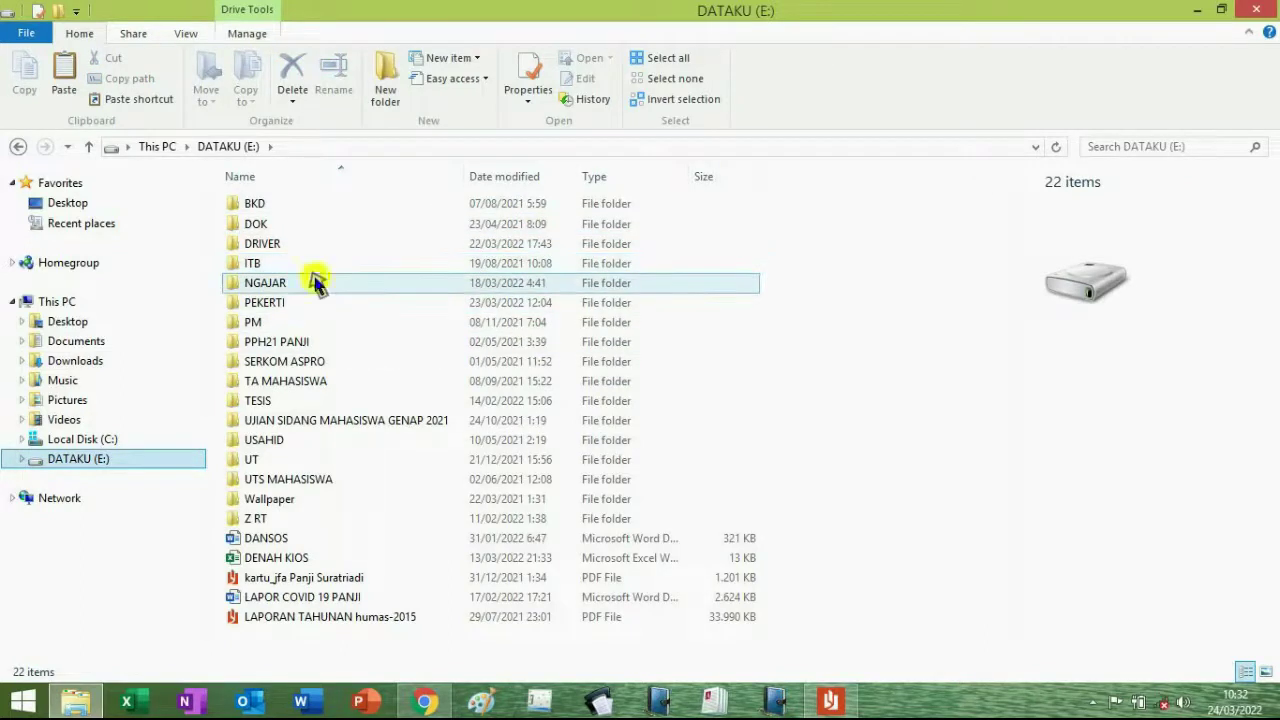
double_click(315, 283)
double_click(312, 252)
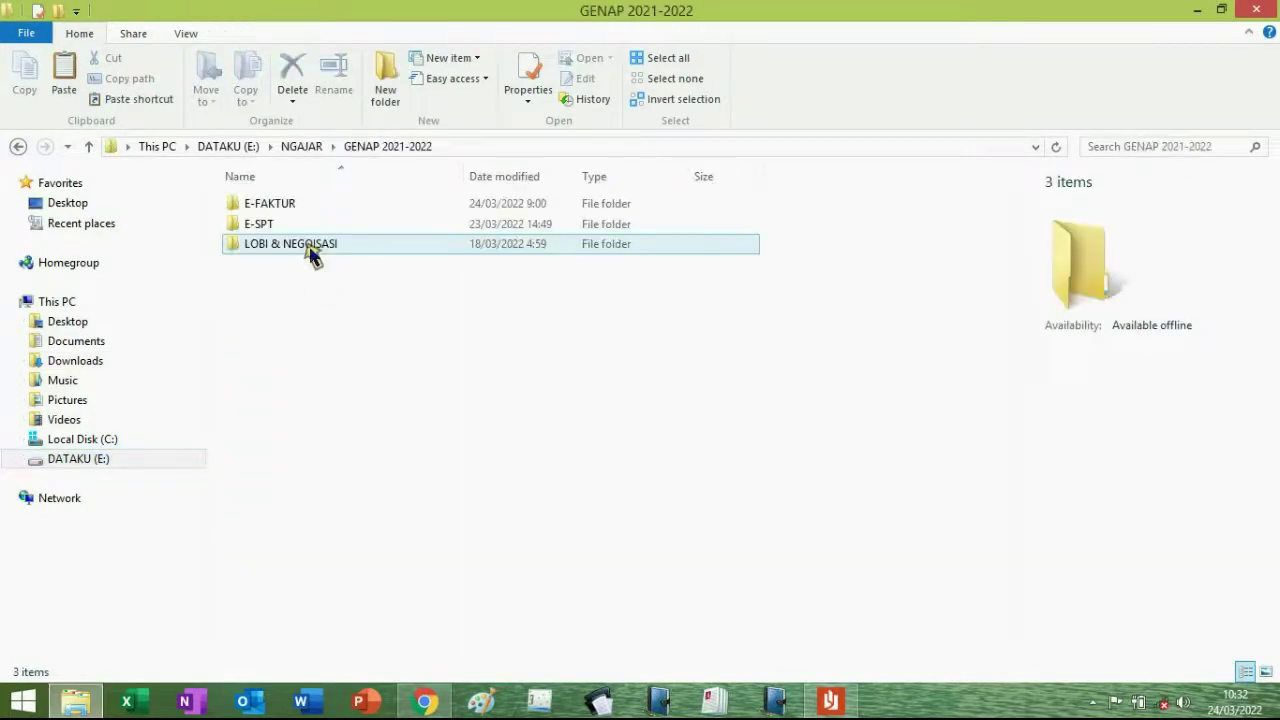
double_click(306, 205)
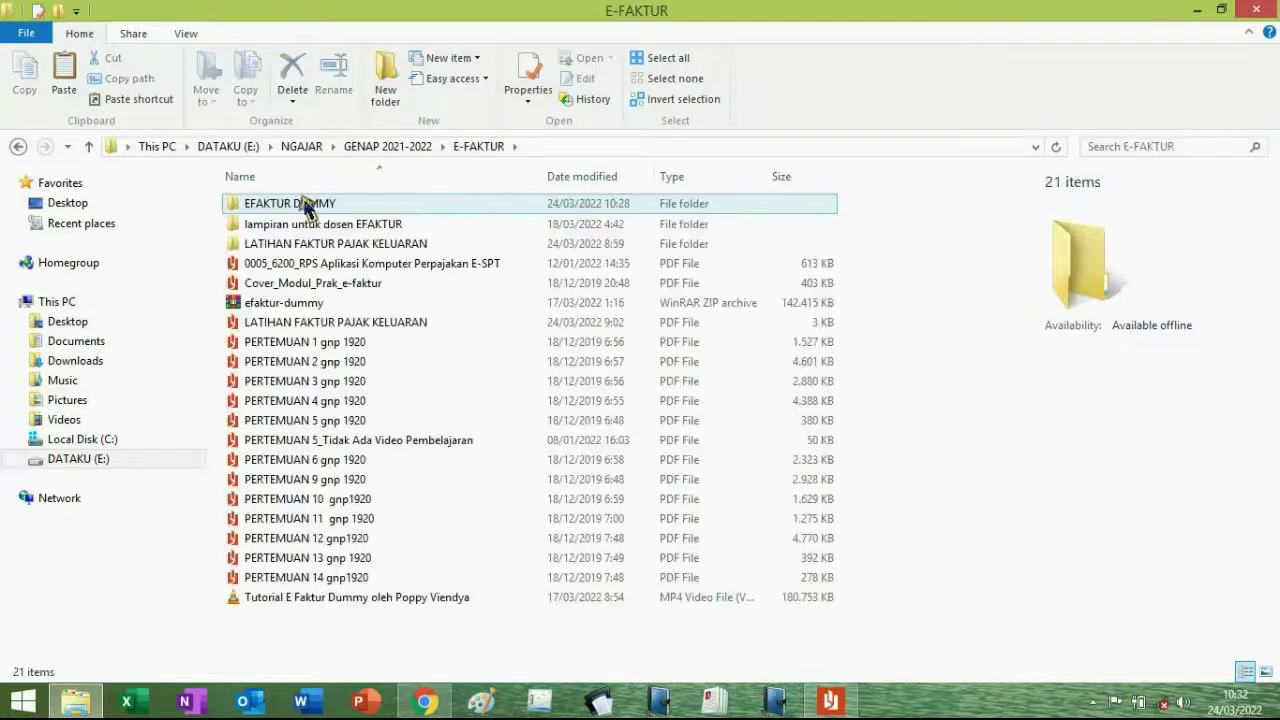
Step: Extract the efaktur-dummy archive with WinRAR into E:\NGAJAR\GENAP 2021-2022\E-FAKTUR\EFAKTUR DUMMY, and close the archive
double_click(338, 304)
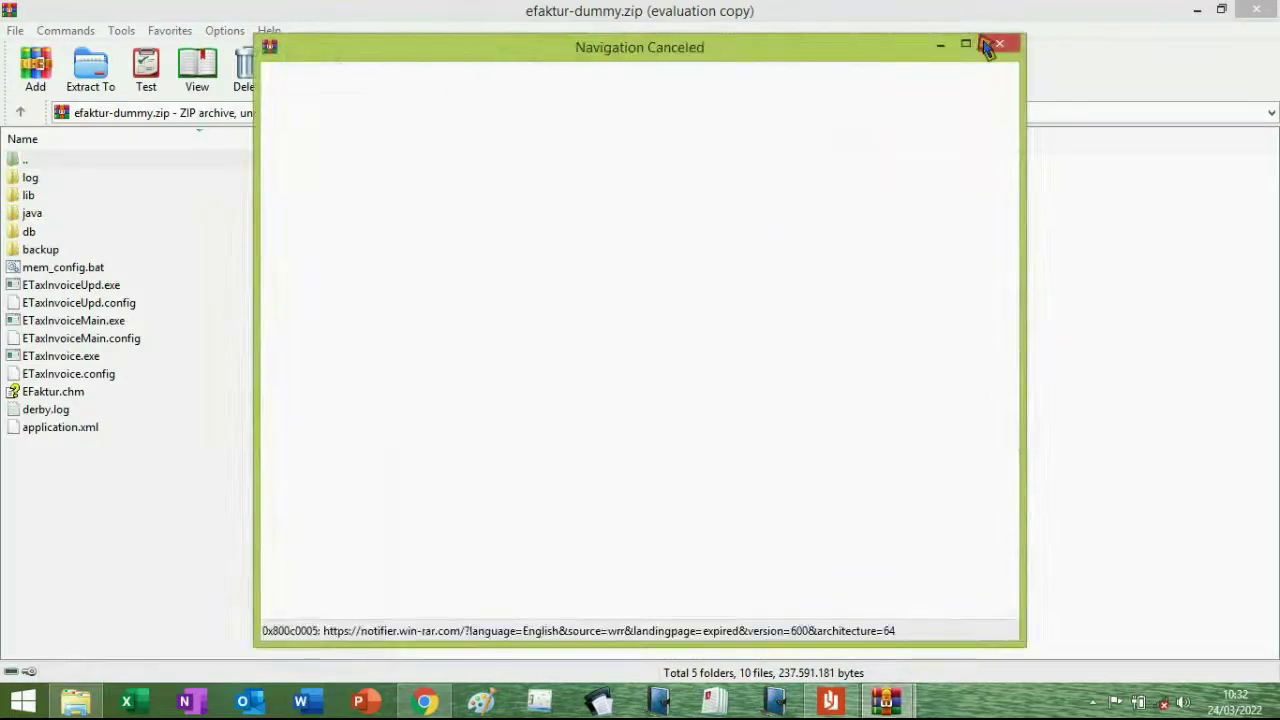
click(988, 43)
click(95, 66)
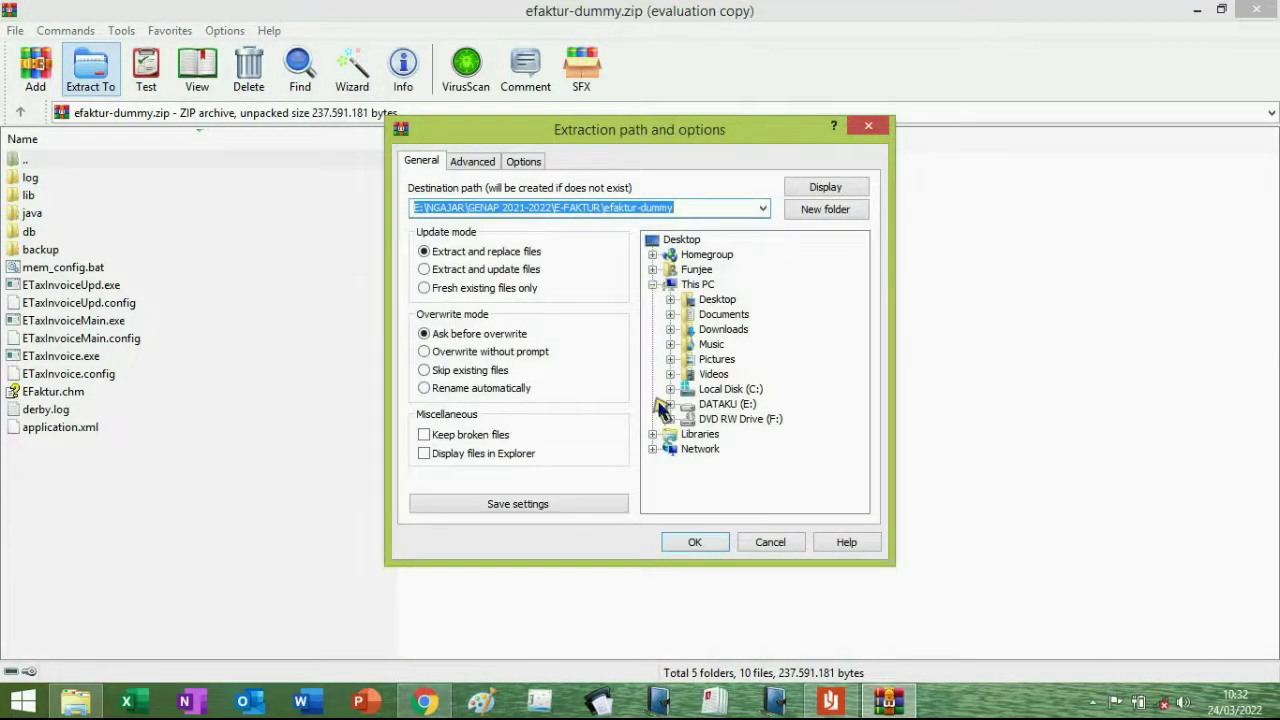
click(675, 404)
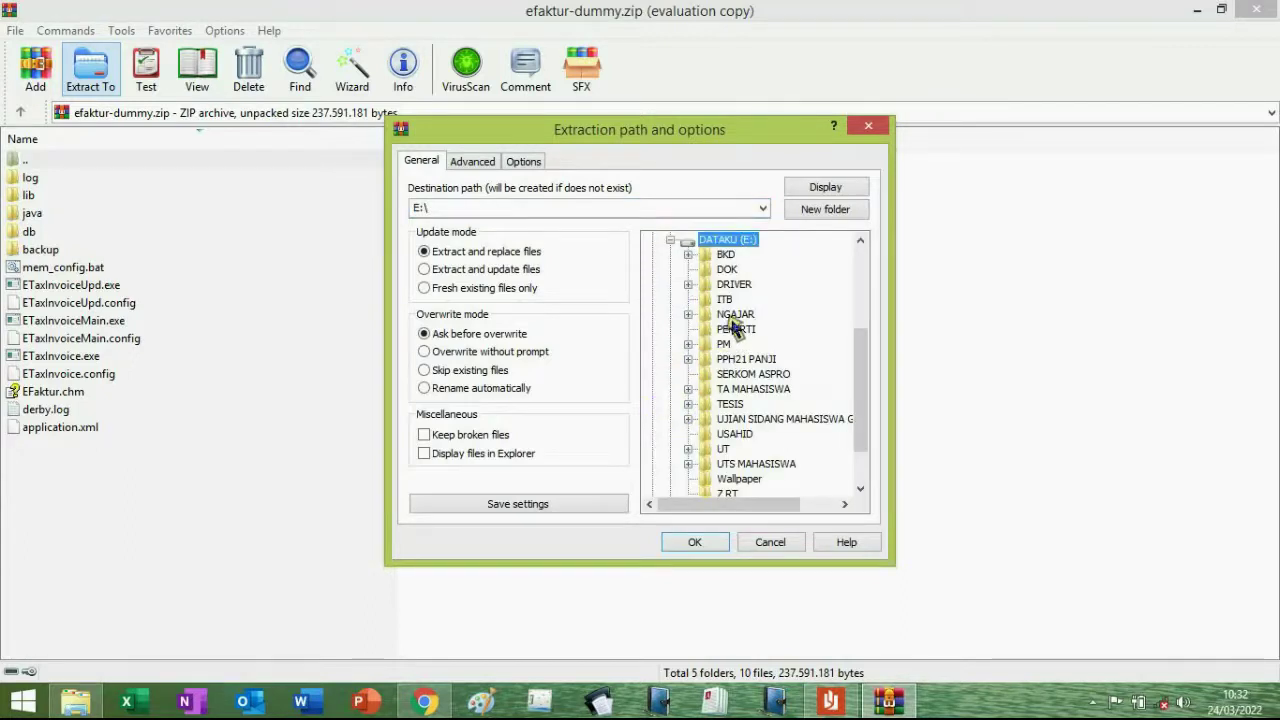
click(688, 314)
click(706, 359)
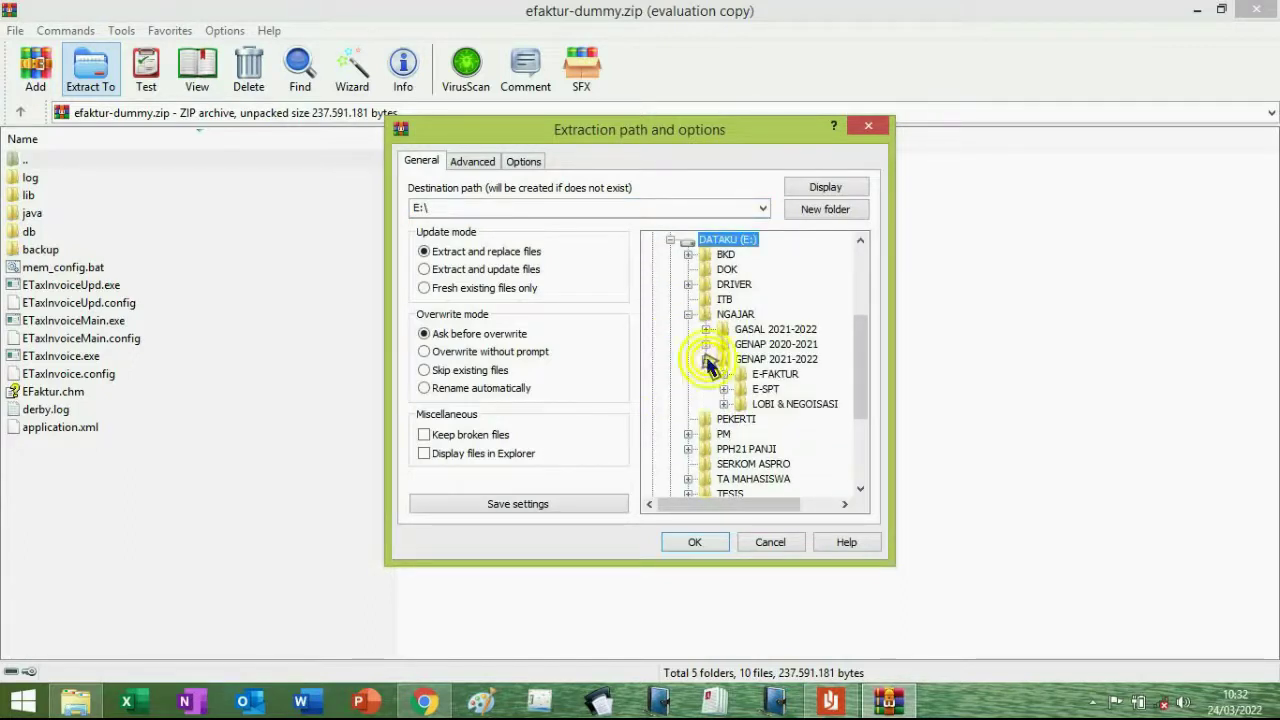
click(760, 375)
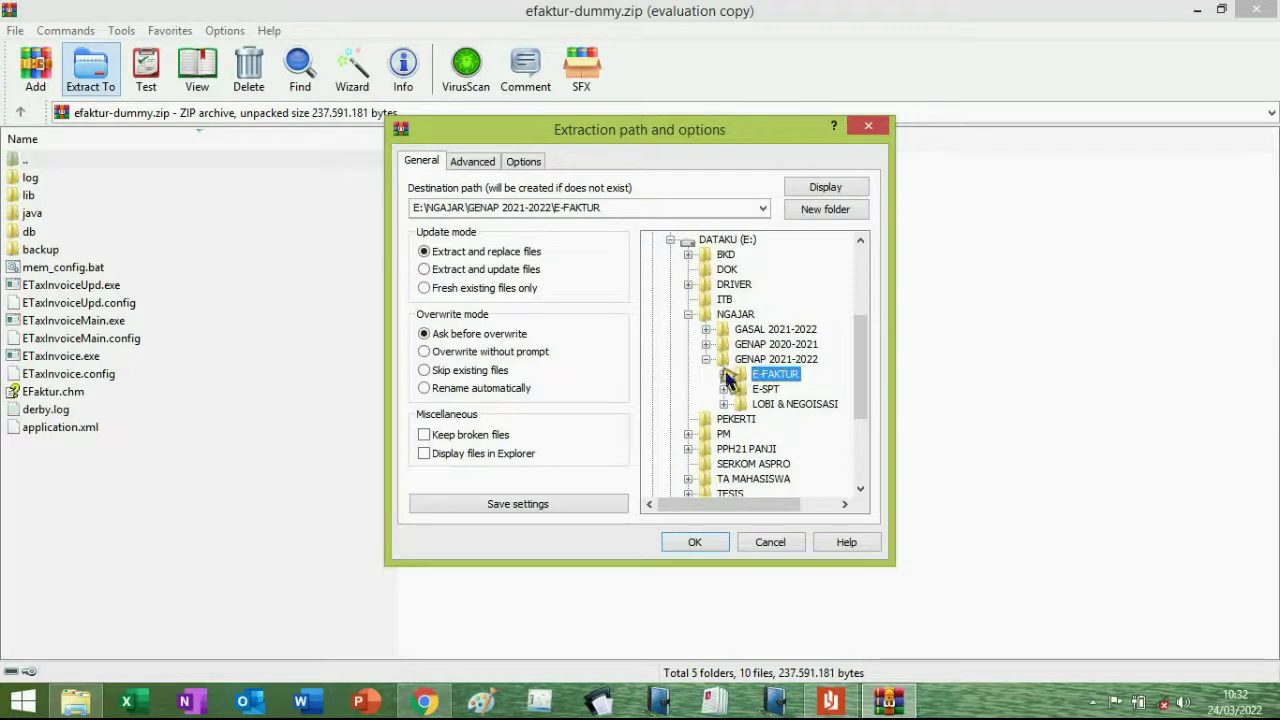
click(724, 374)
click(790, 390)
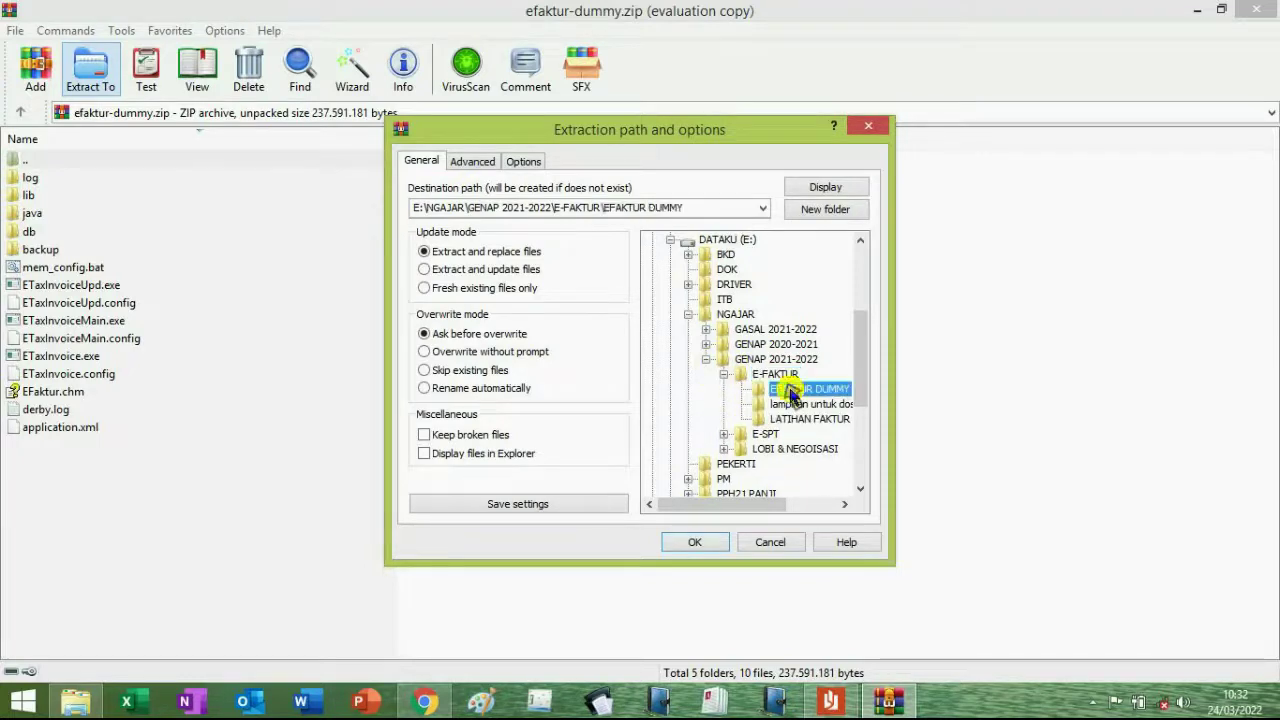
click(697, 542)
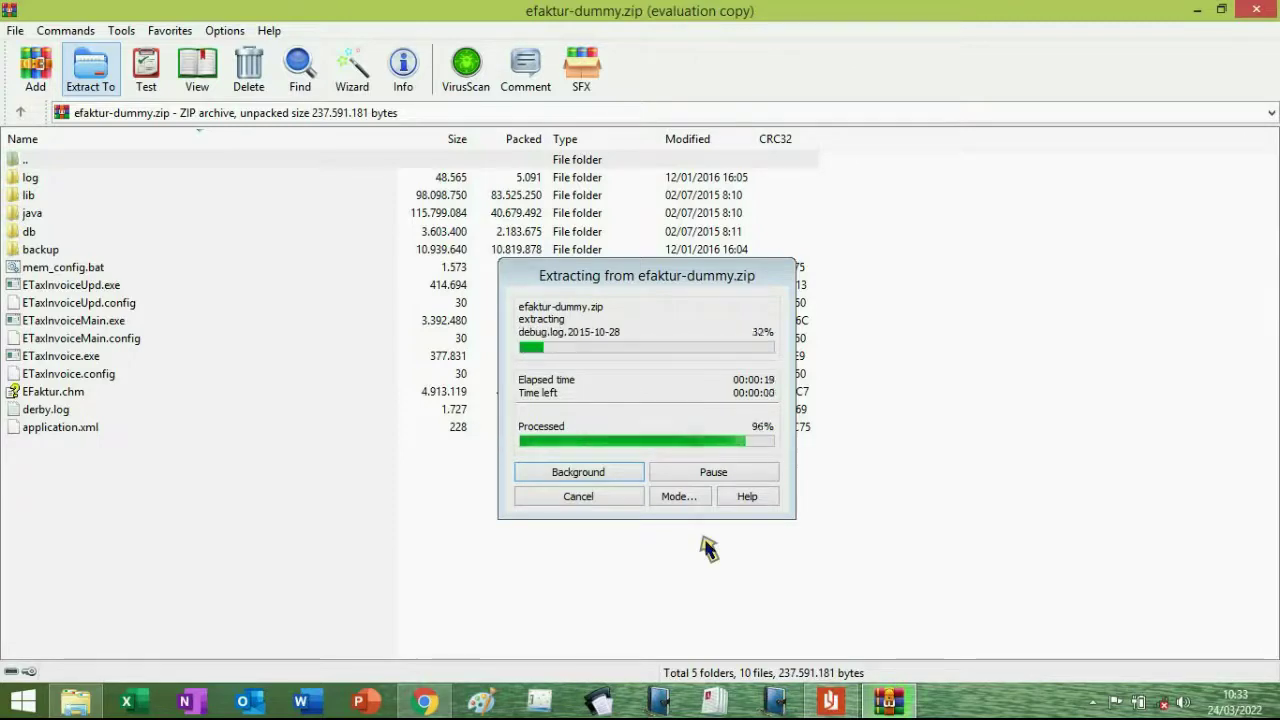
click(1257, 10)
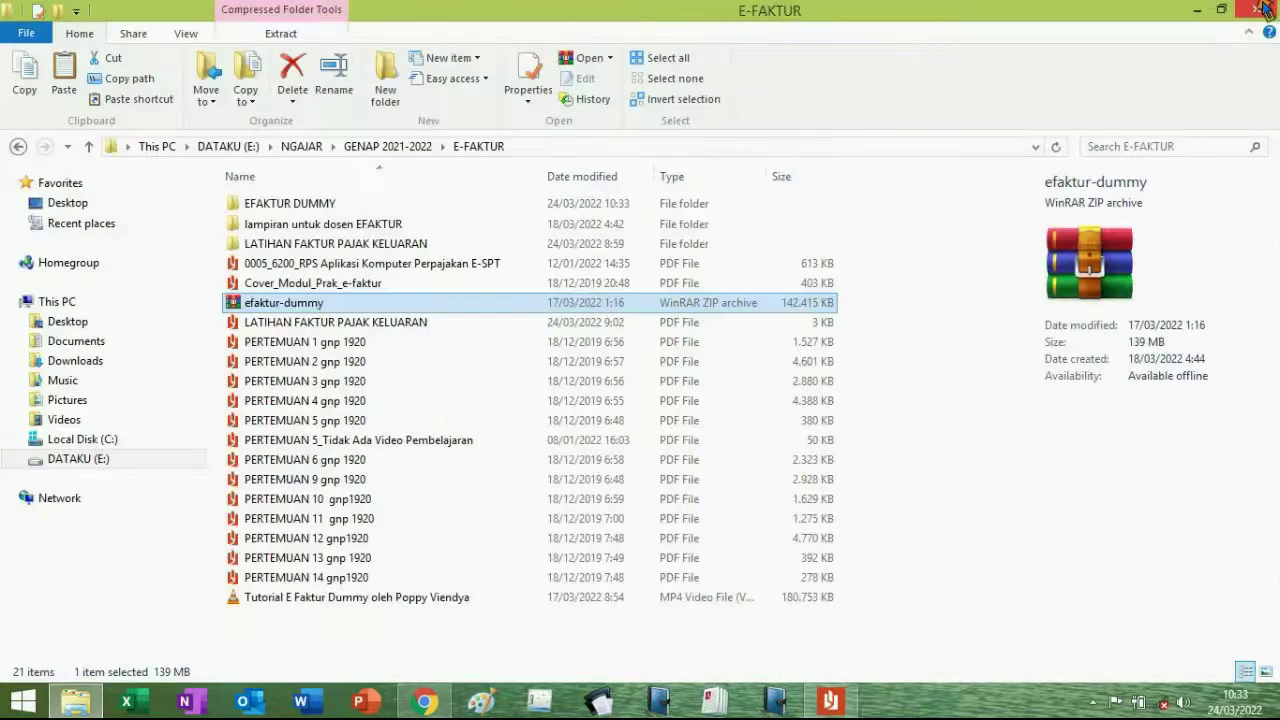
Step: Launch the ETaxInvoice application from the extracted EFAKTUR DUMMY folder
double_click(327, 206)
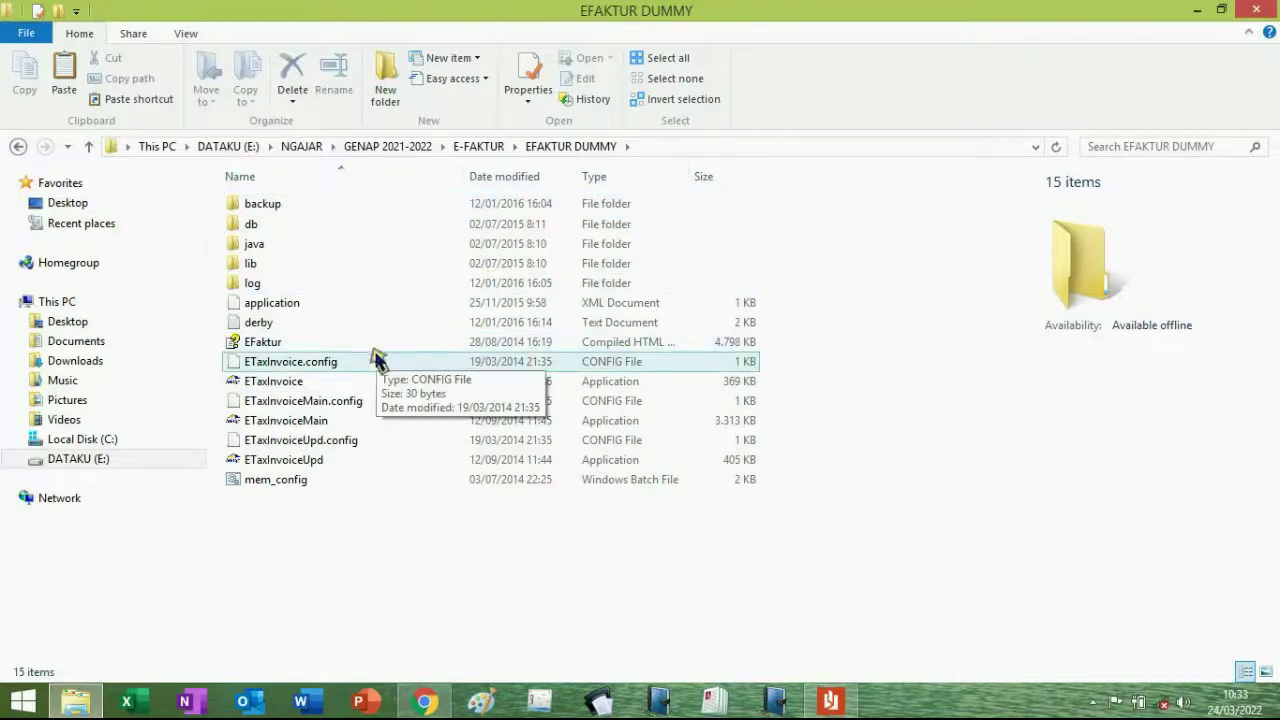
click(335, 389)
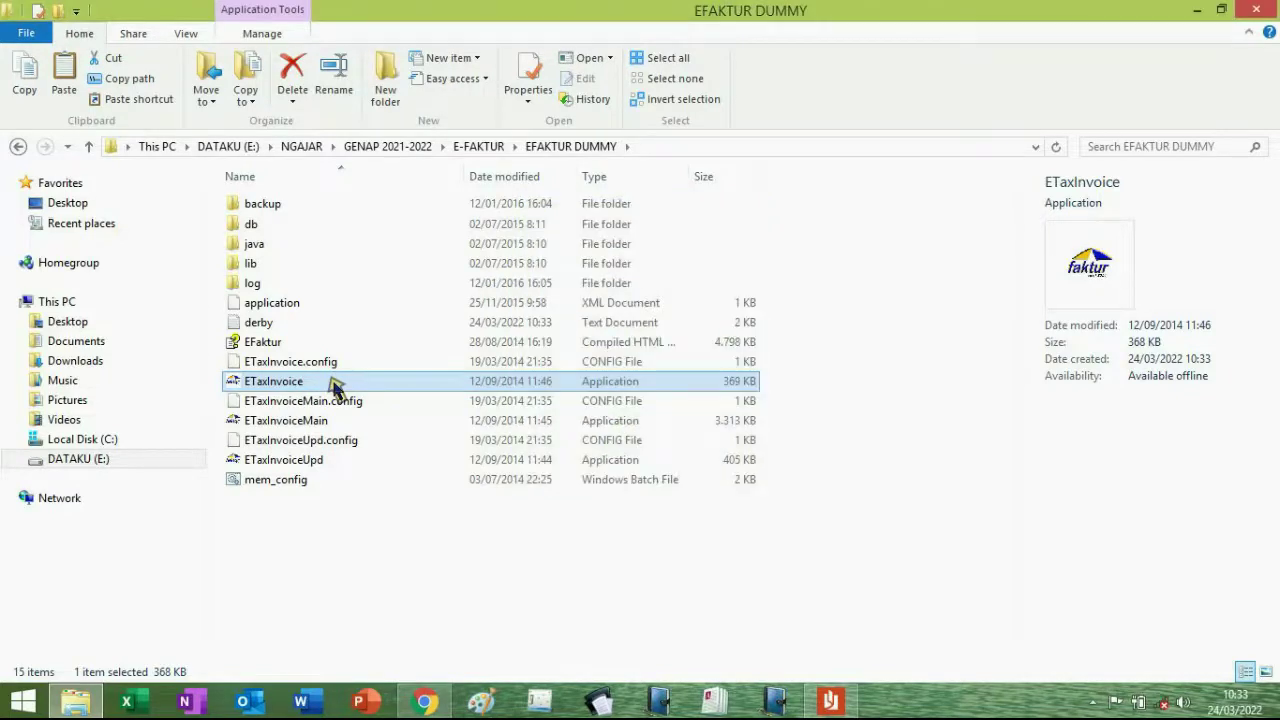
double_click(335, 385)
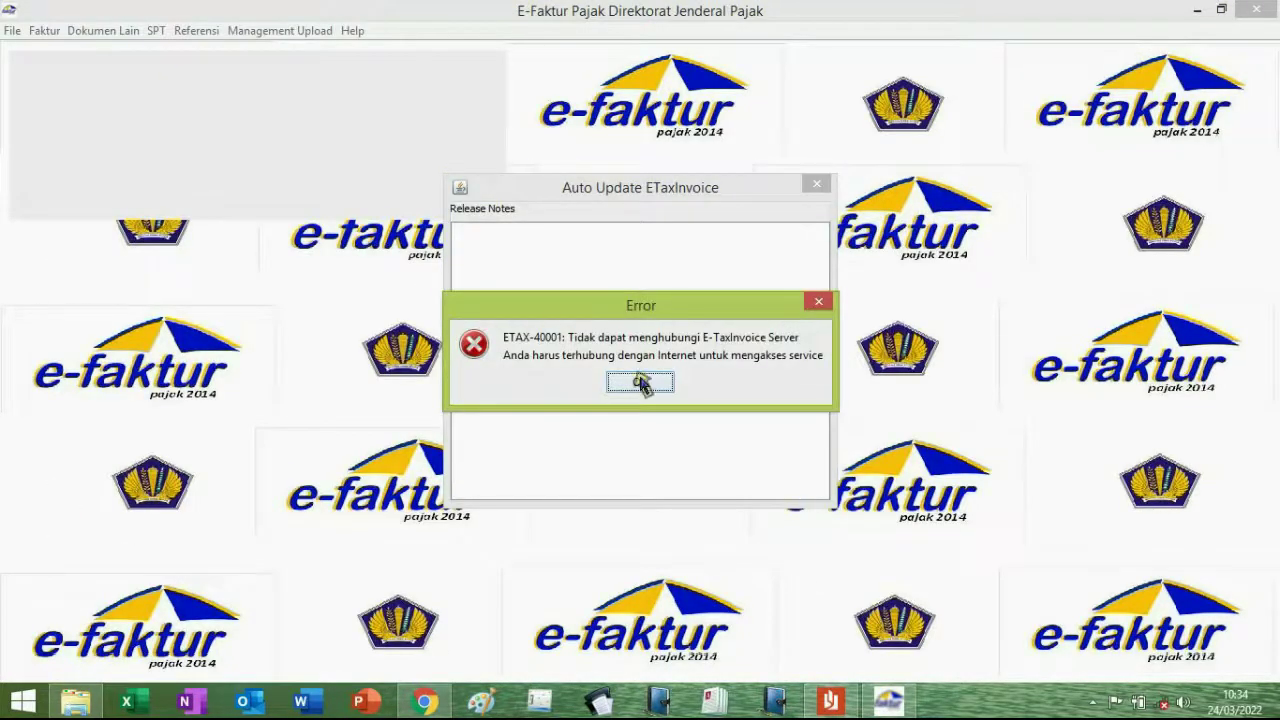
Step: Connect e-Faktur to the local database and log in as Admin with the account password
click(639, 381)
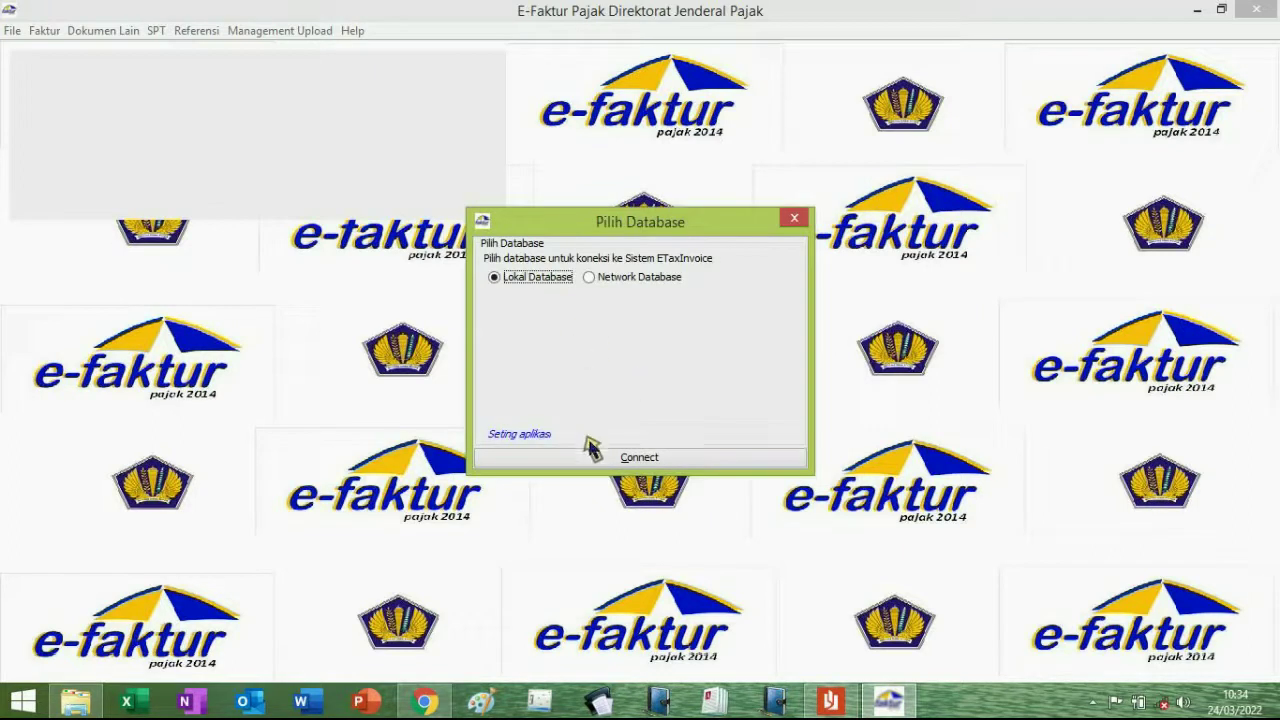
click(591, 456)
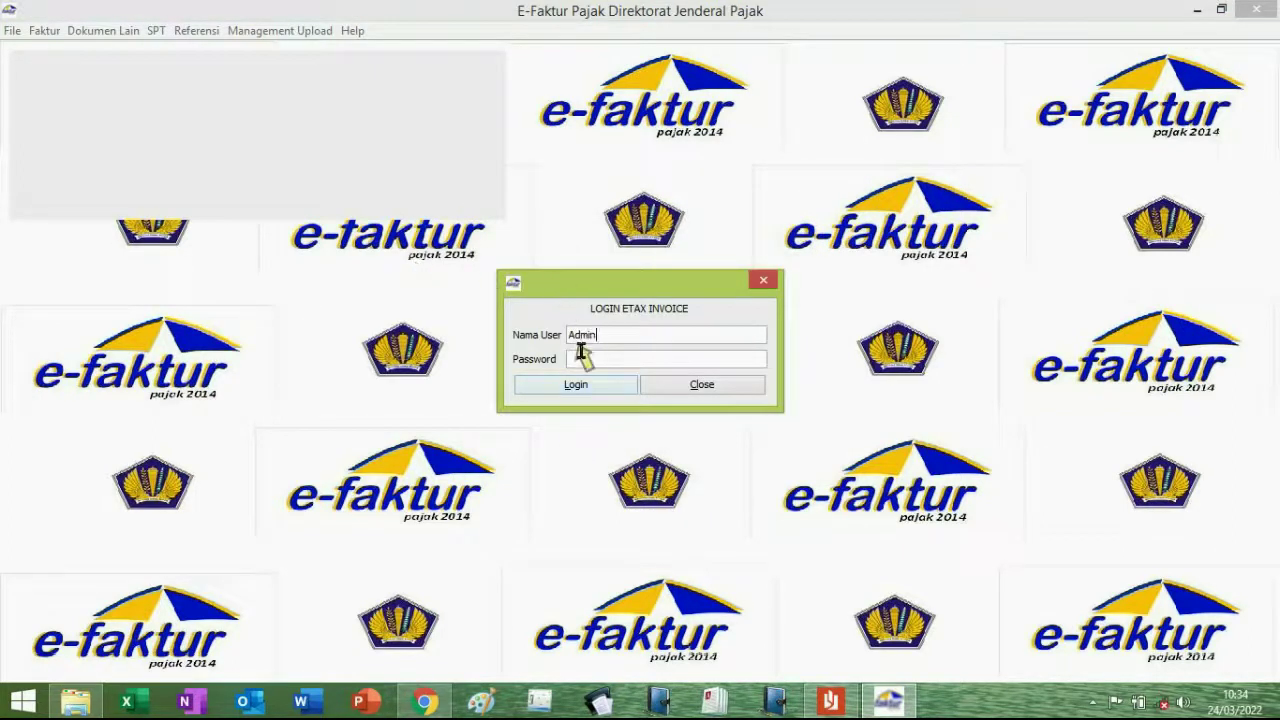
click(598, 388)
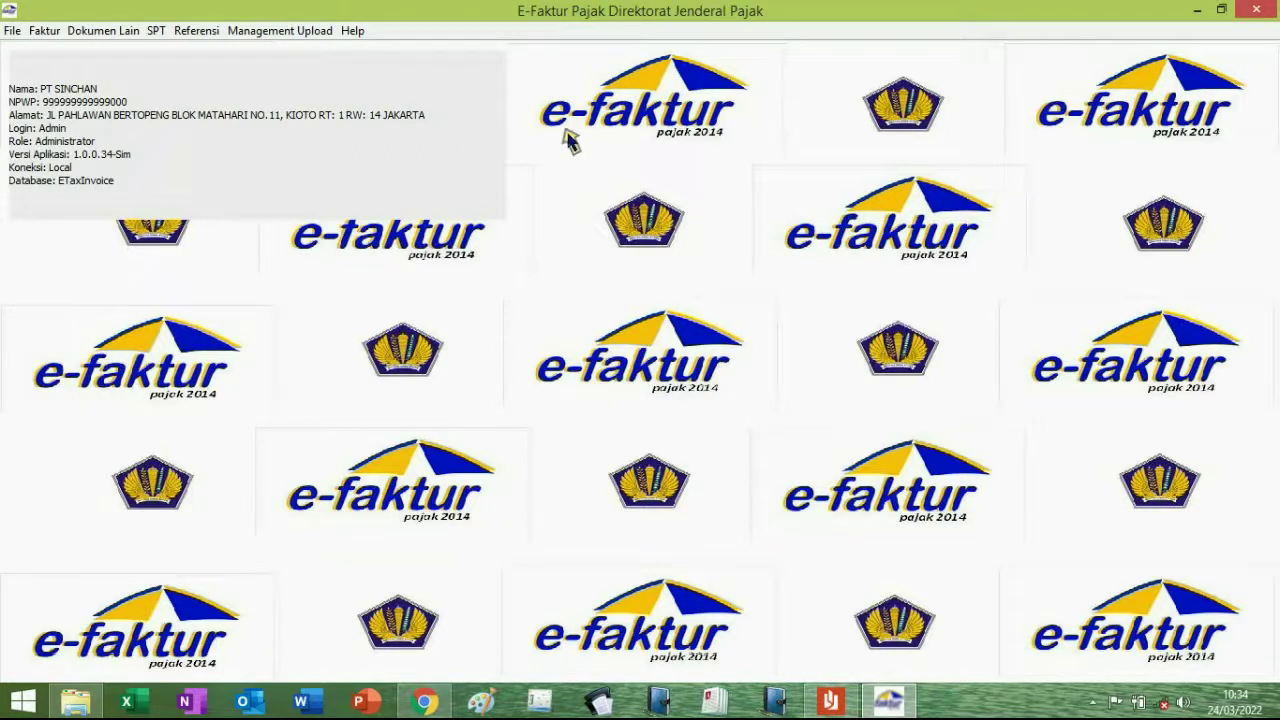
Step: Look up PT SINCHAN's company data in section B of the PERTEMUAN 2 module and open the PKP profile form in e-Faktur
click(815, 707)
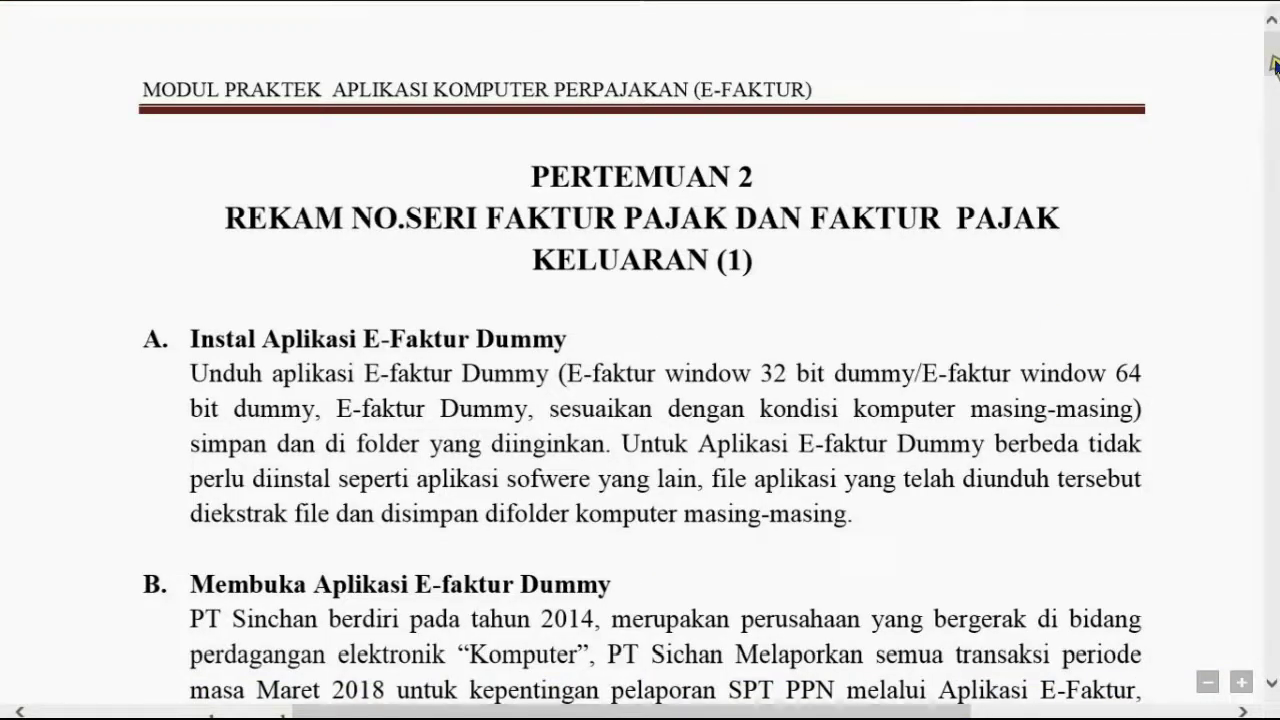
scroll(1272, 686, down, 1)
scroll(1272, 686, down, 3)
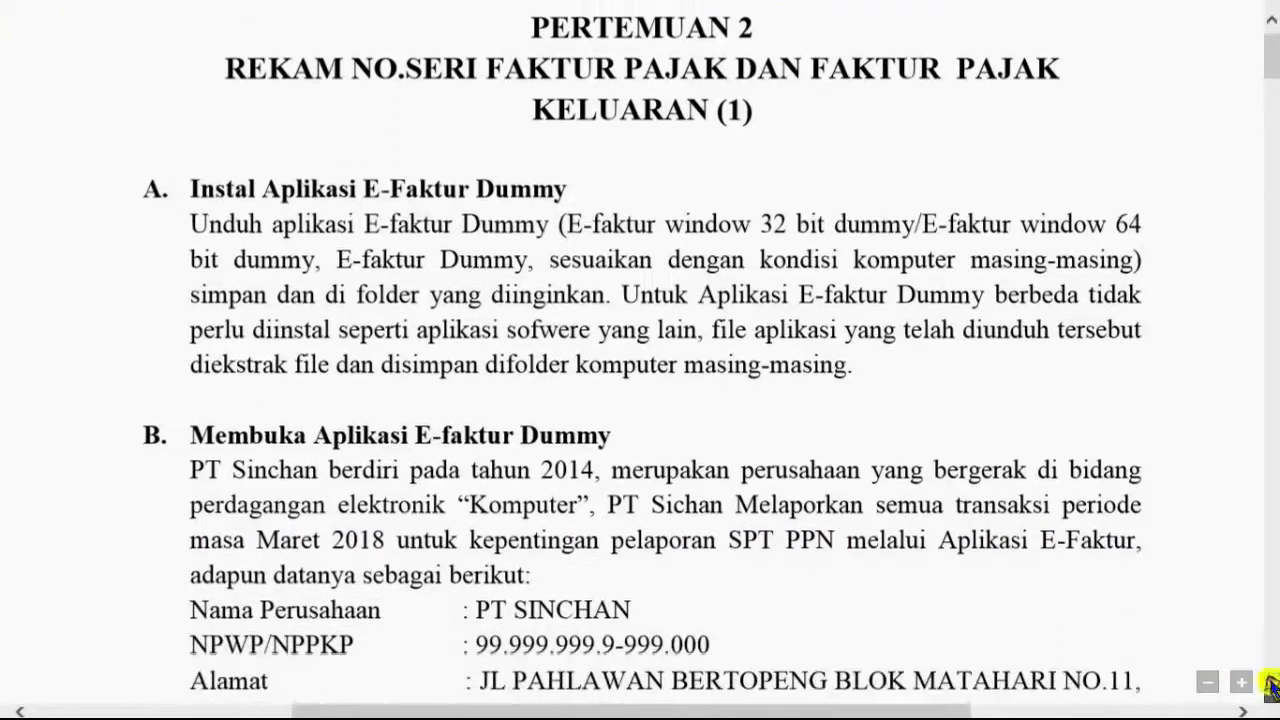
scroll(1272, 686, down, 1)
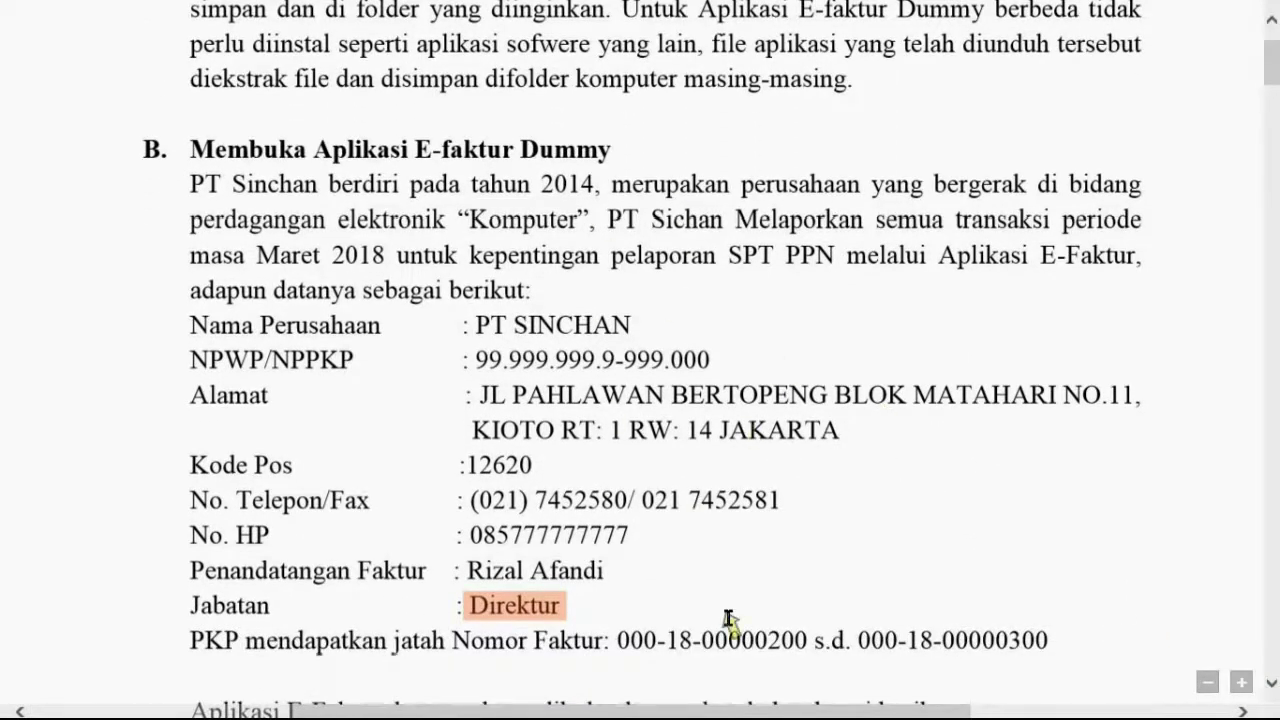
key(alt+Tab)
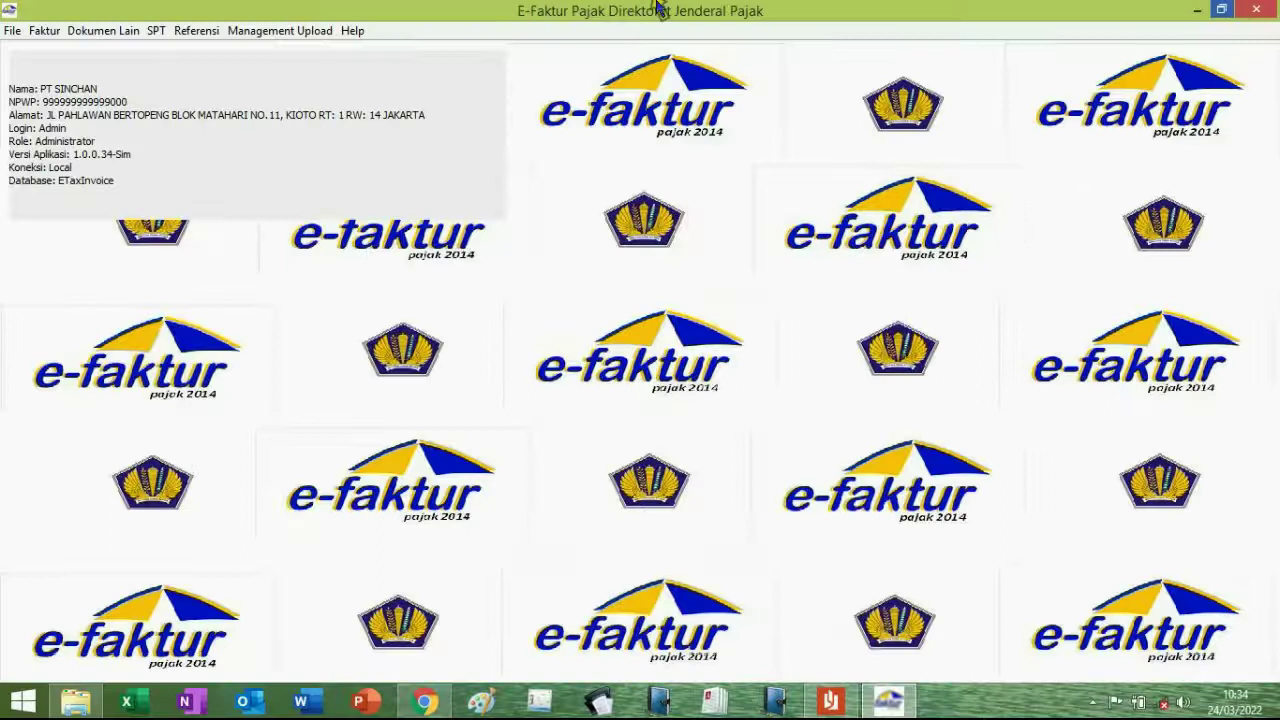
click(279, 30)
click(286, 50)
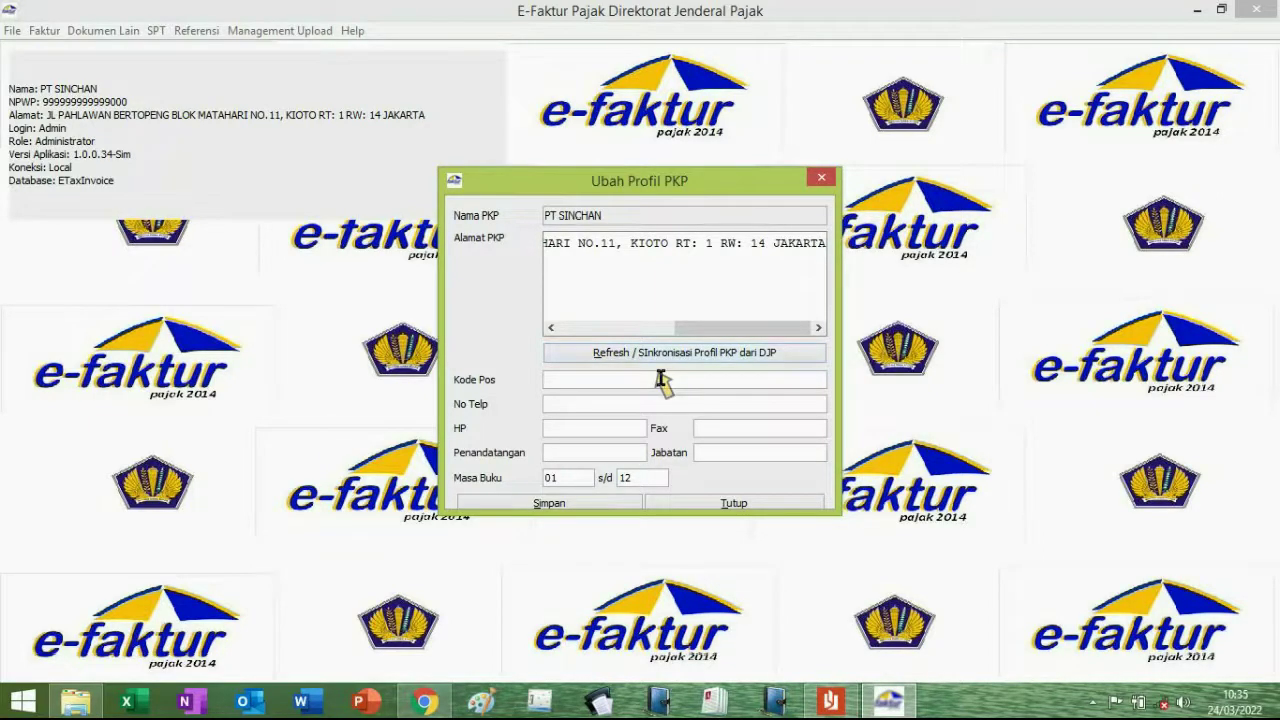
Step: Copy the company's postal code from the PDF module into the Kode Pos field of the e-Faktur PKP profile
click(830, 700)
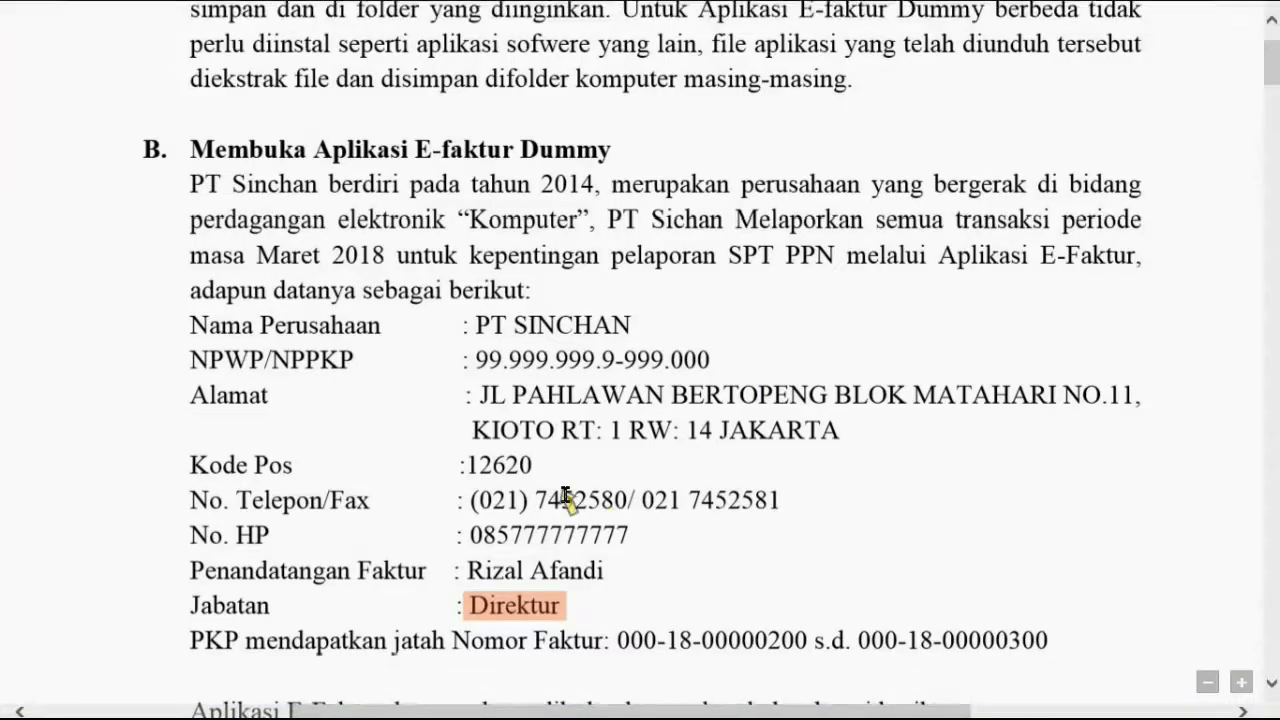
drag(466, 465, 533, 470)
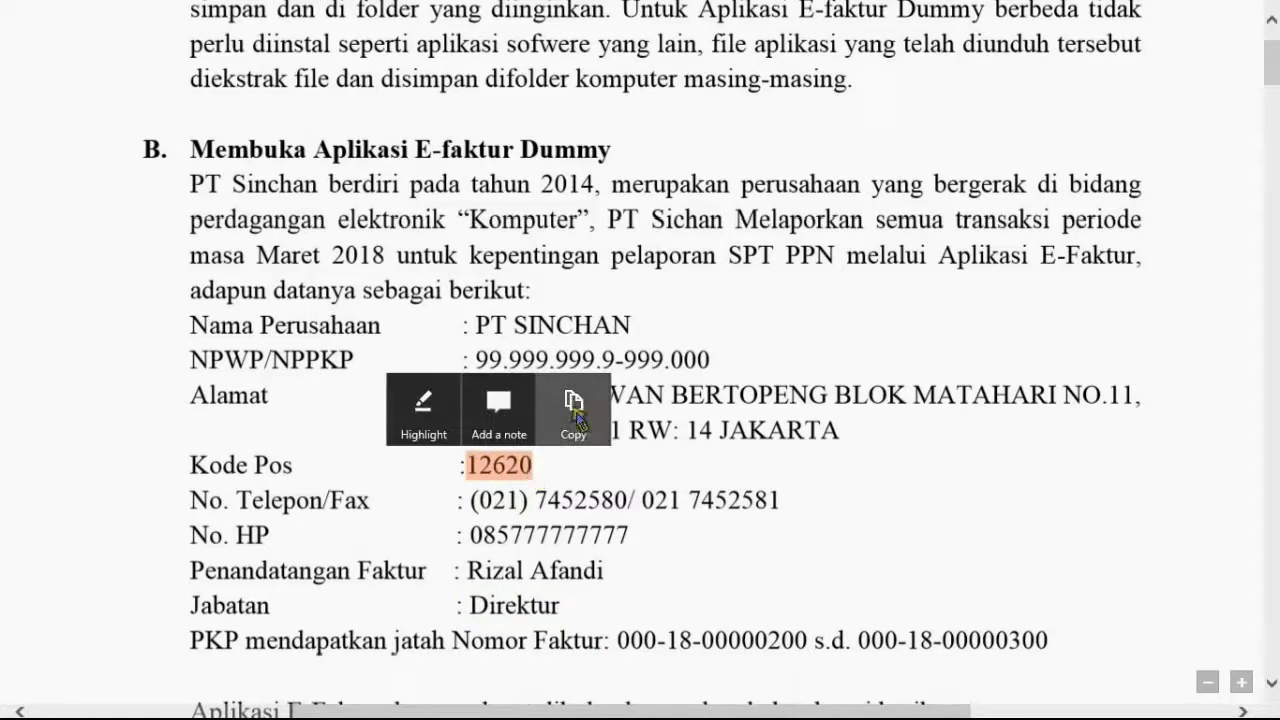
mouse_move(888, 700)
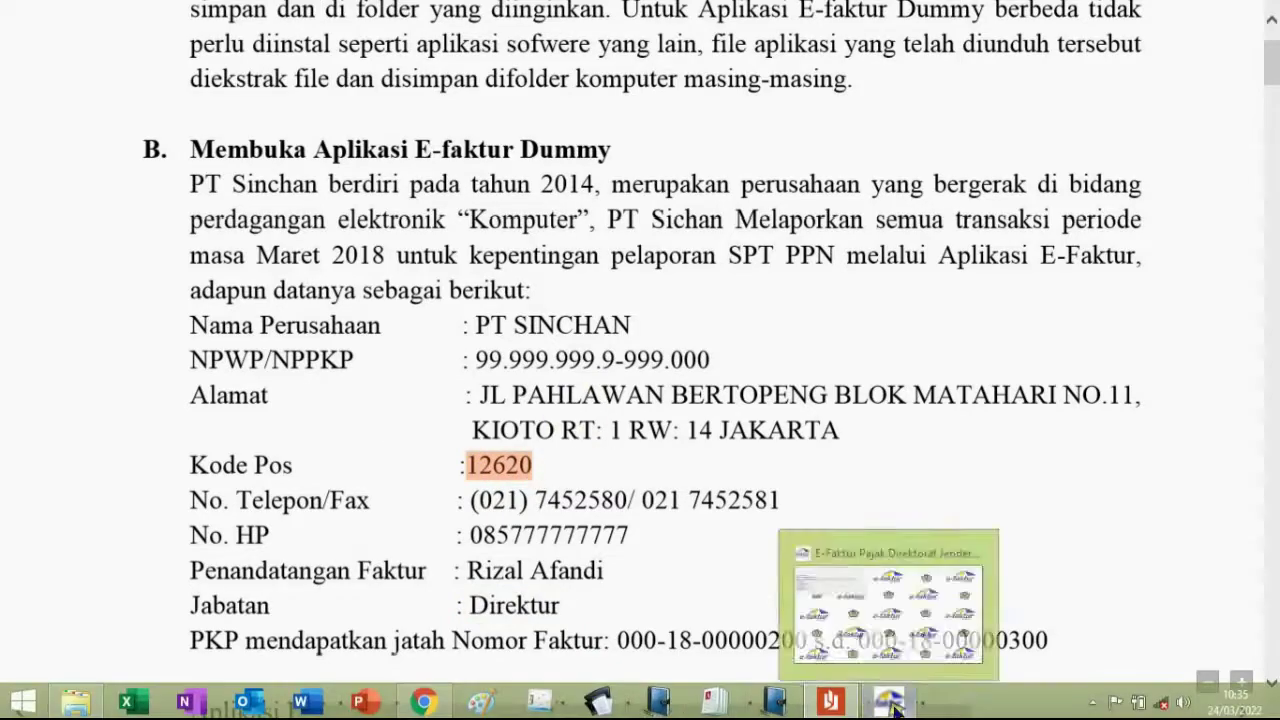
click(888, 615)
click(632, 378)
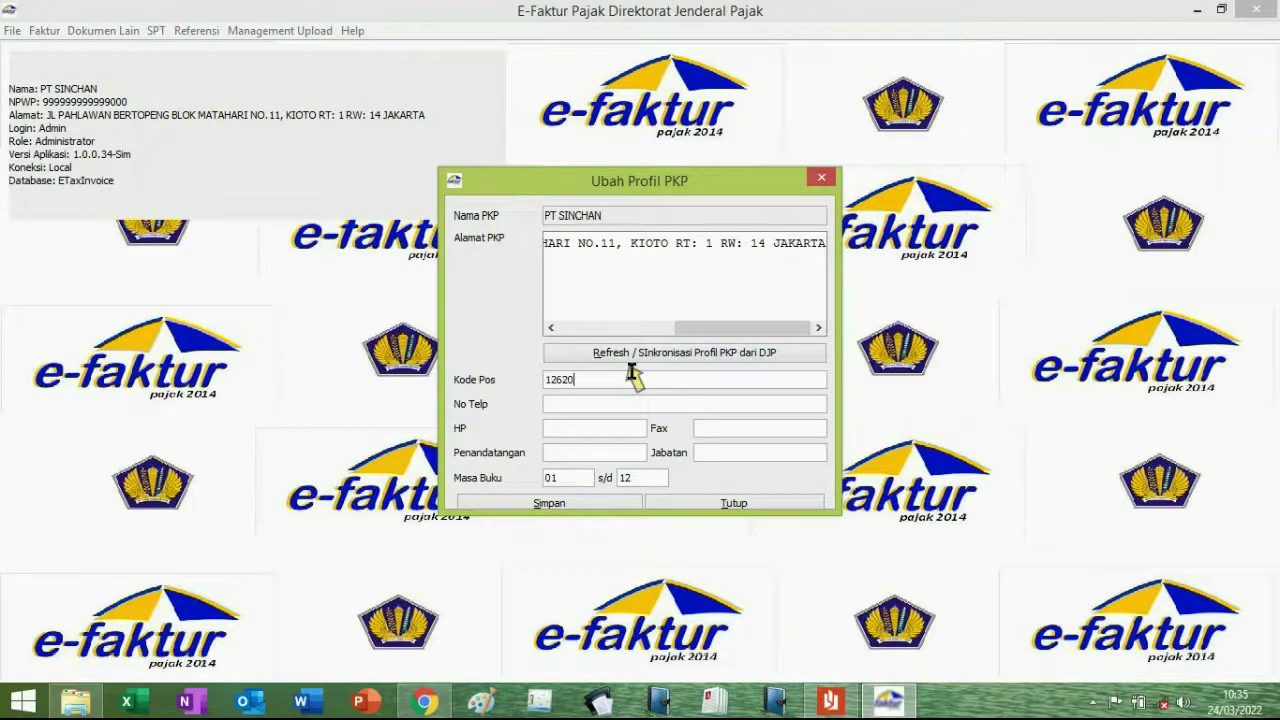
Step: Copy the company's telephone number from the PDF module into the No Telp field of the e-Faktur profile
mouse_move(830, 700)
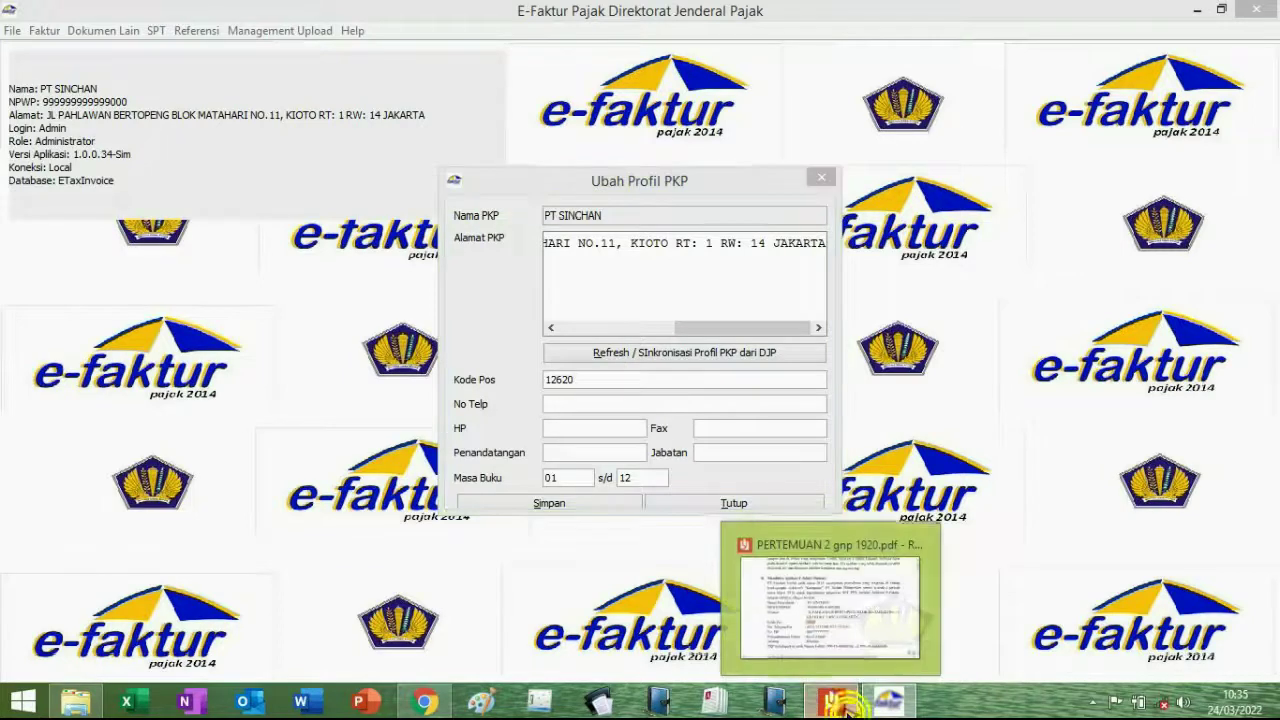
click(823, 610)
drag(467, 500, 627, 500)
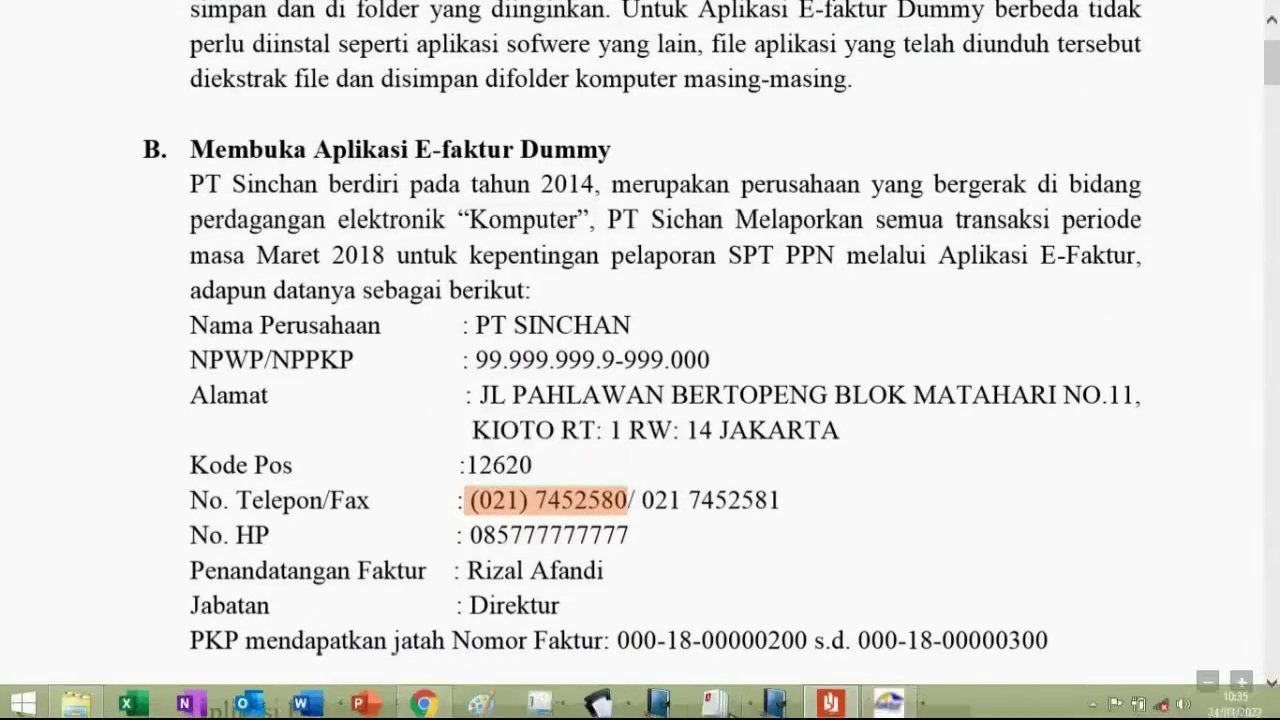
click(880, 700)
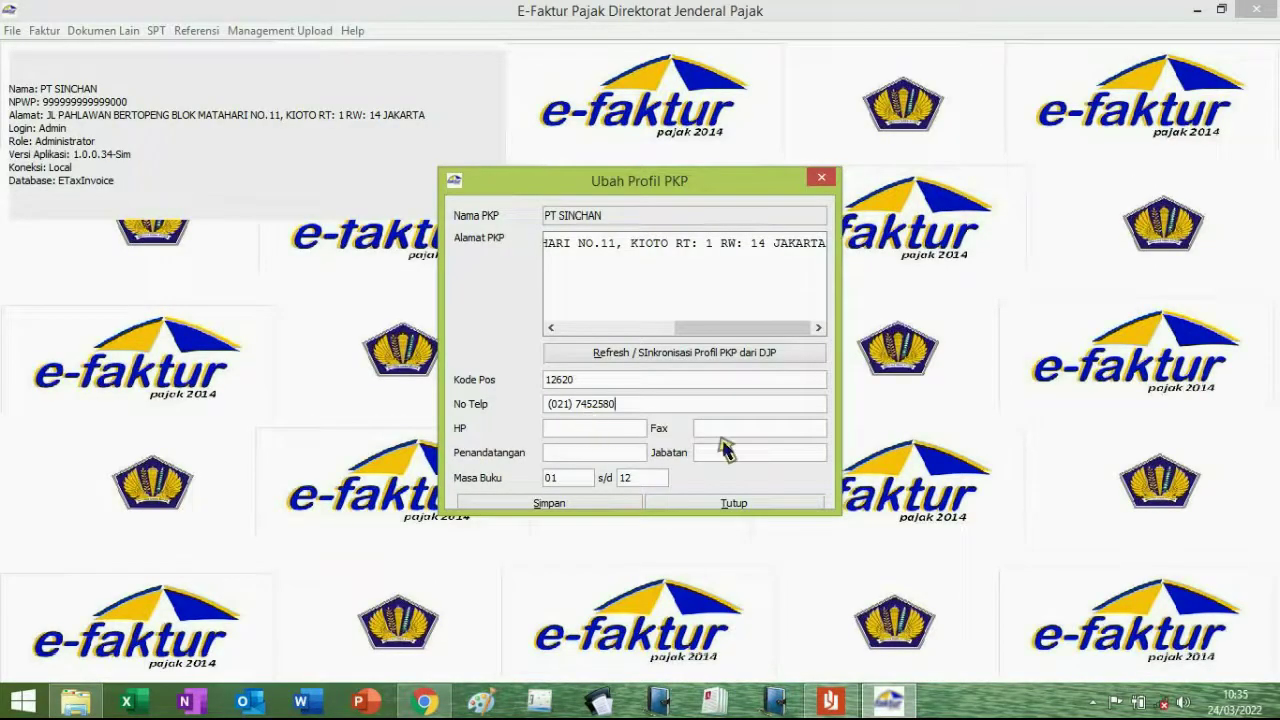
Step: Copy the mobile number and the fax number from the PDF module into the profile's HP and Fax fields in e-Faktur
click(836, 702)
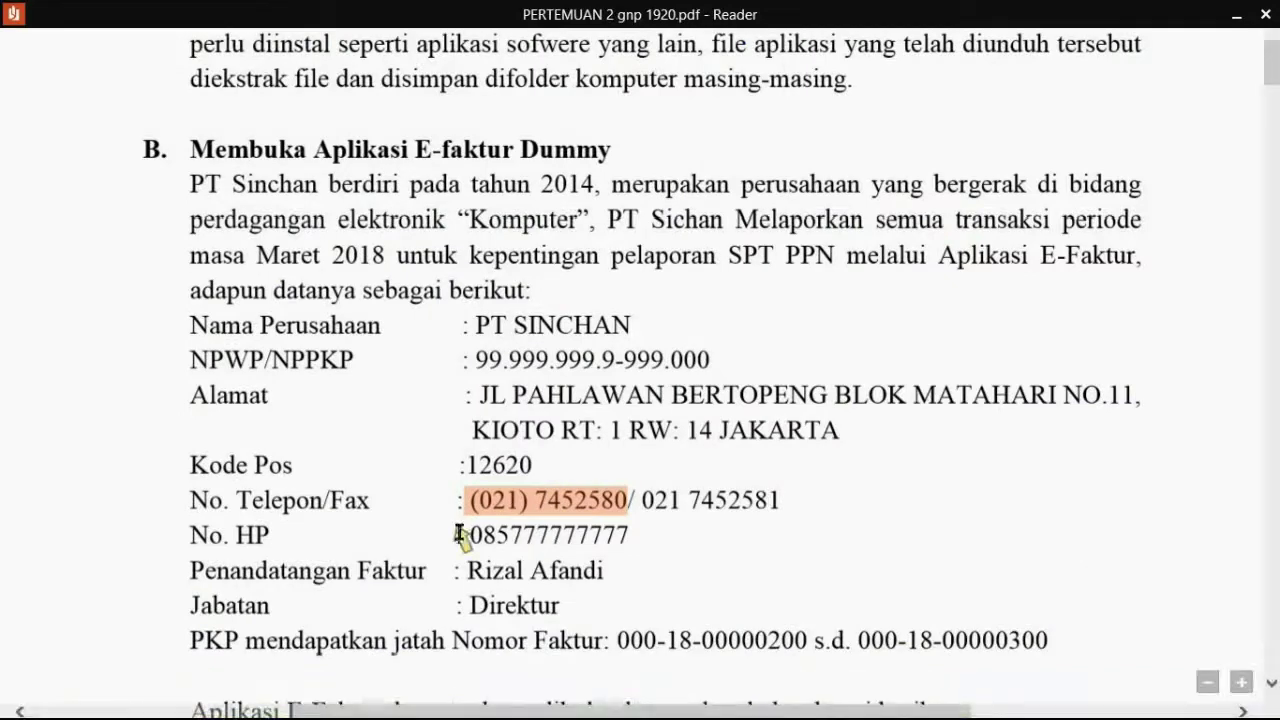
drag(470, 537, 624, 541)
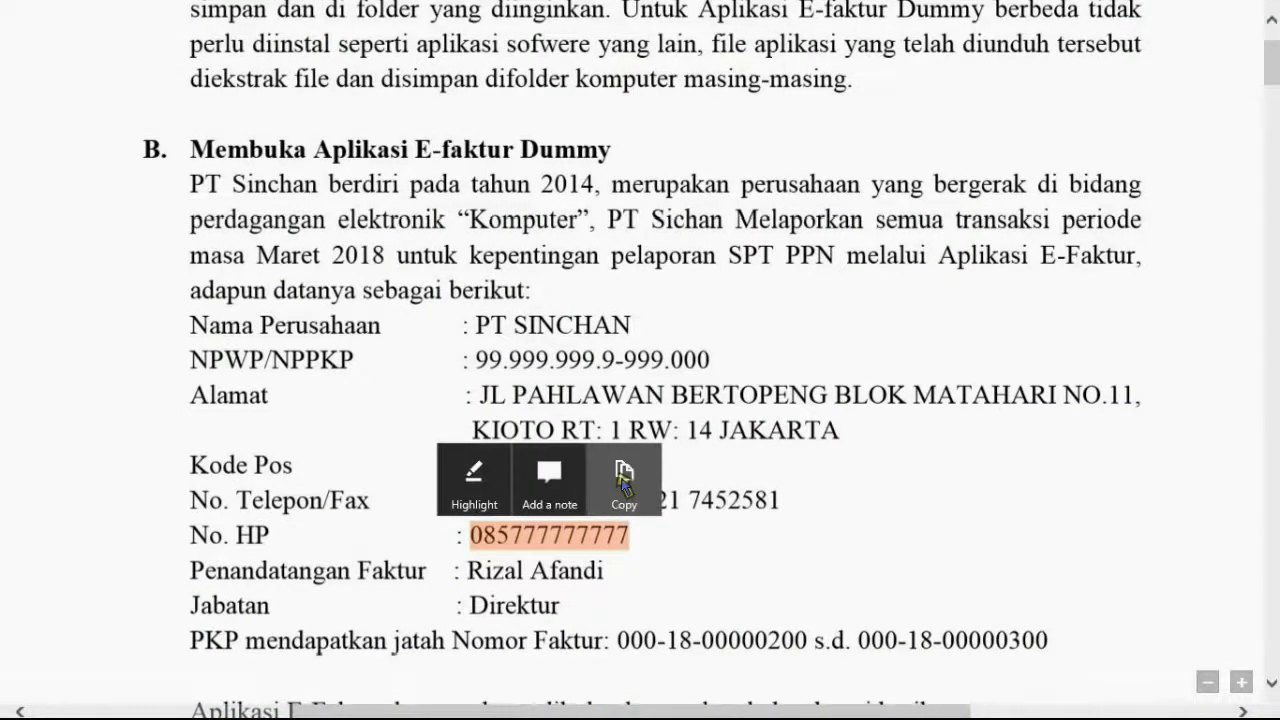
click(888, 701)
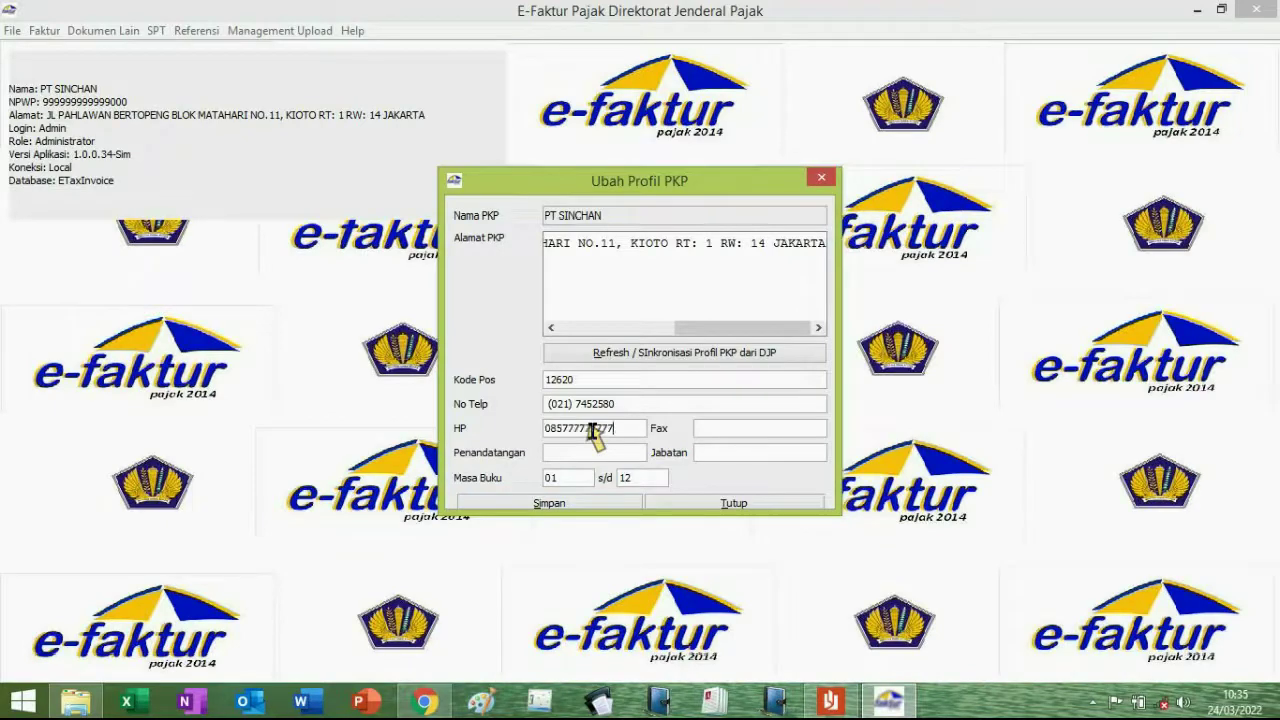
click(831, 702)
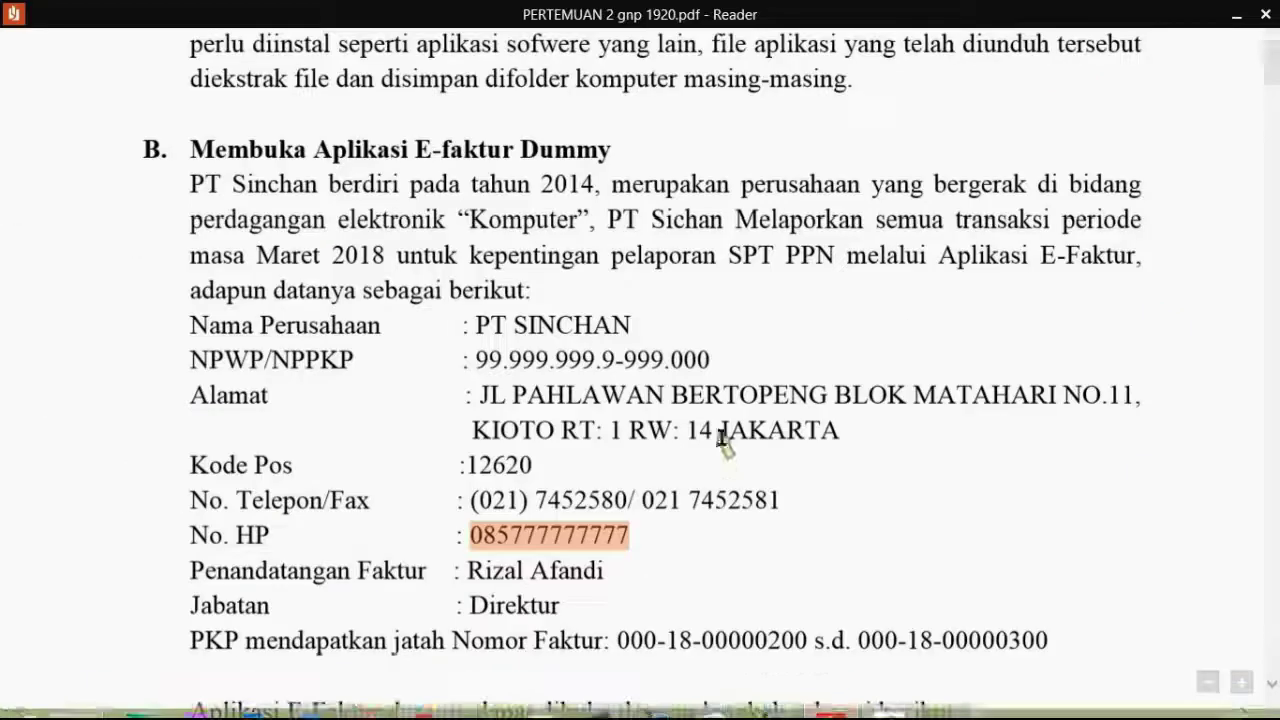
drag(640, 500, 780, 505)
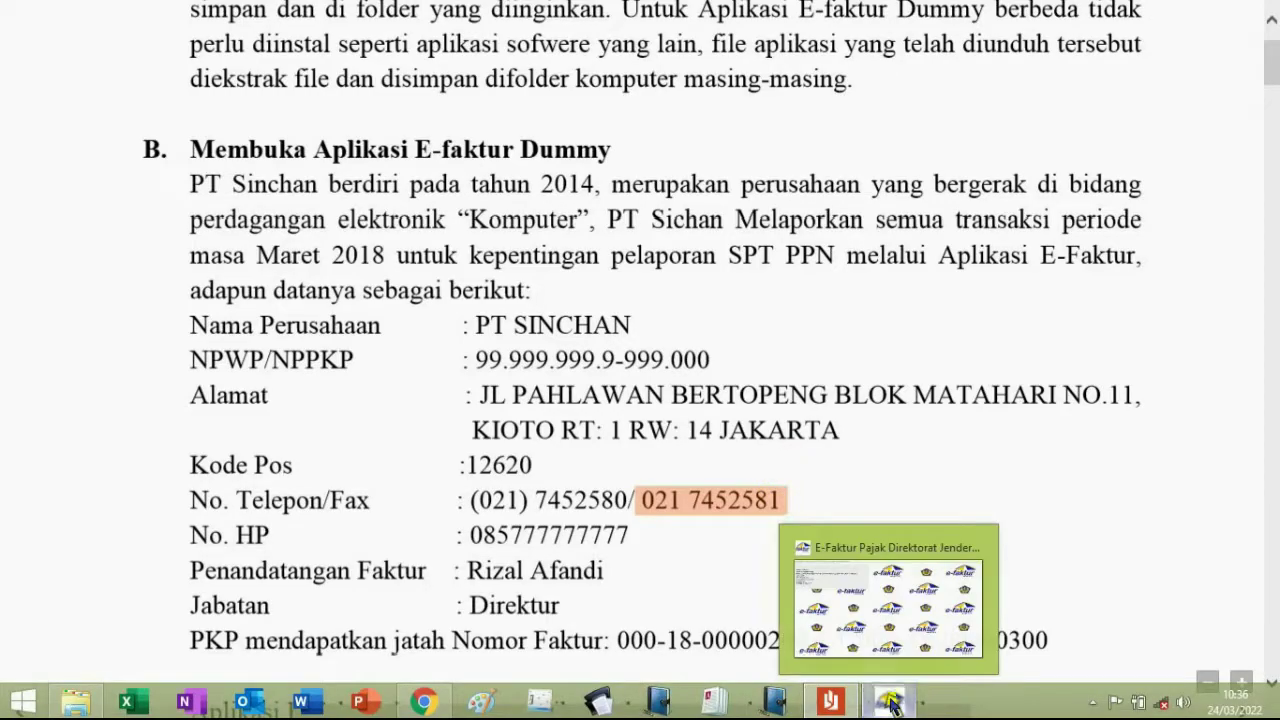
click(890, 703)
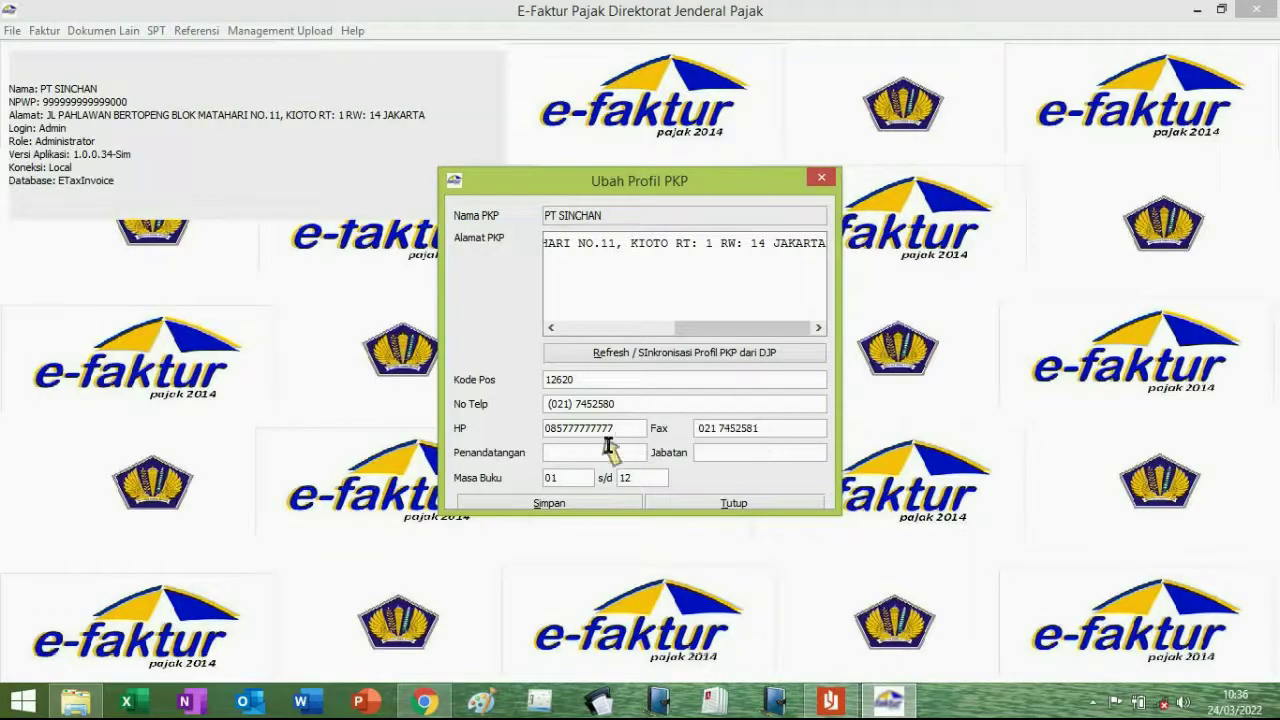
Step: Copy the invoice signatory's full name from the PDF module into the Penandatangan field of the e-Faktur profile
mouse_move(830, 685)
click(828, 650)
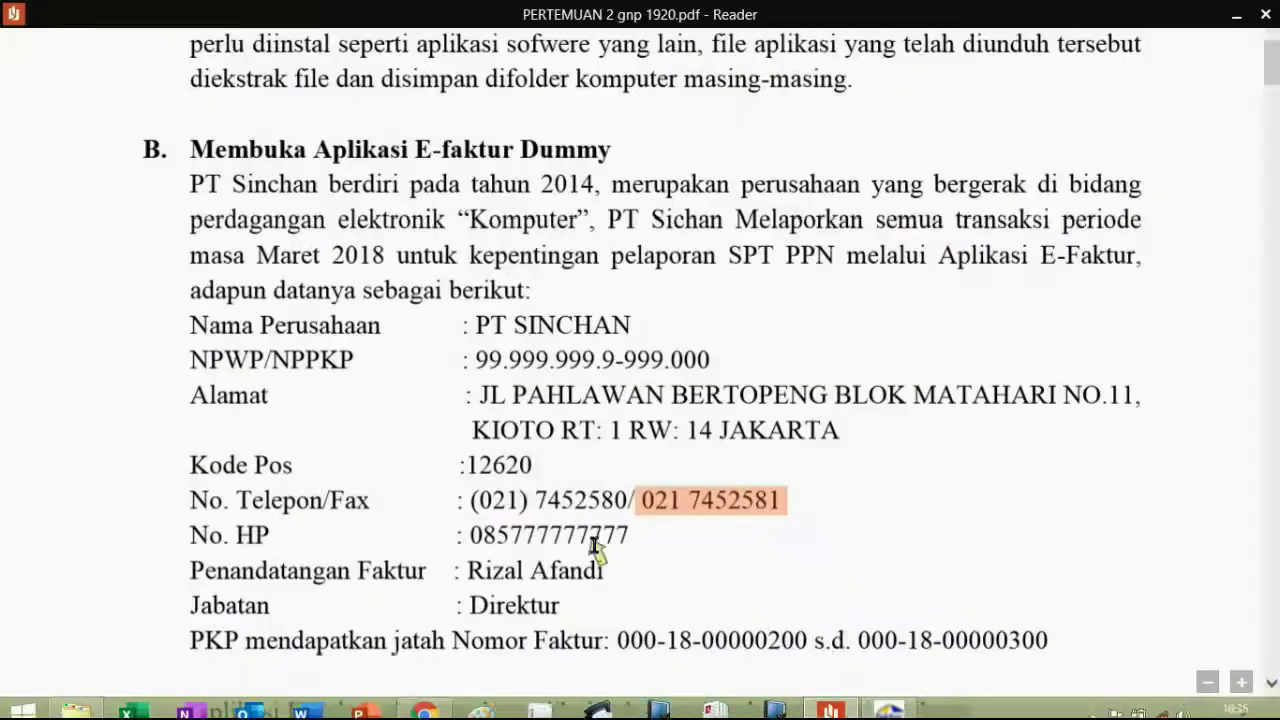
drag(468, 574, 606, 571)
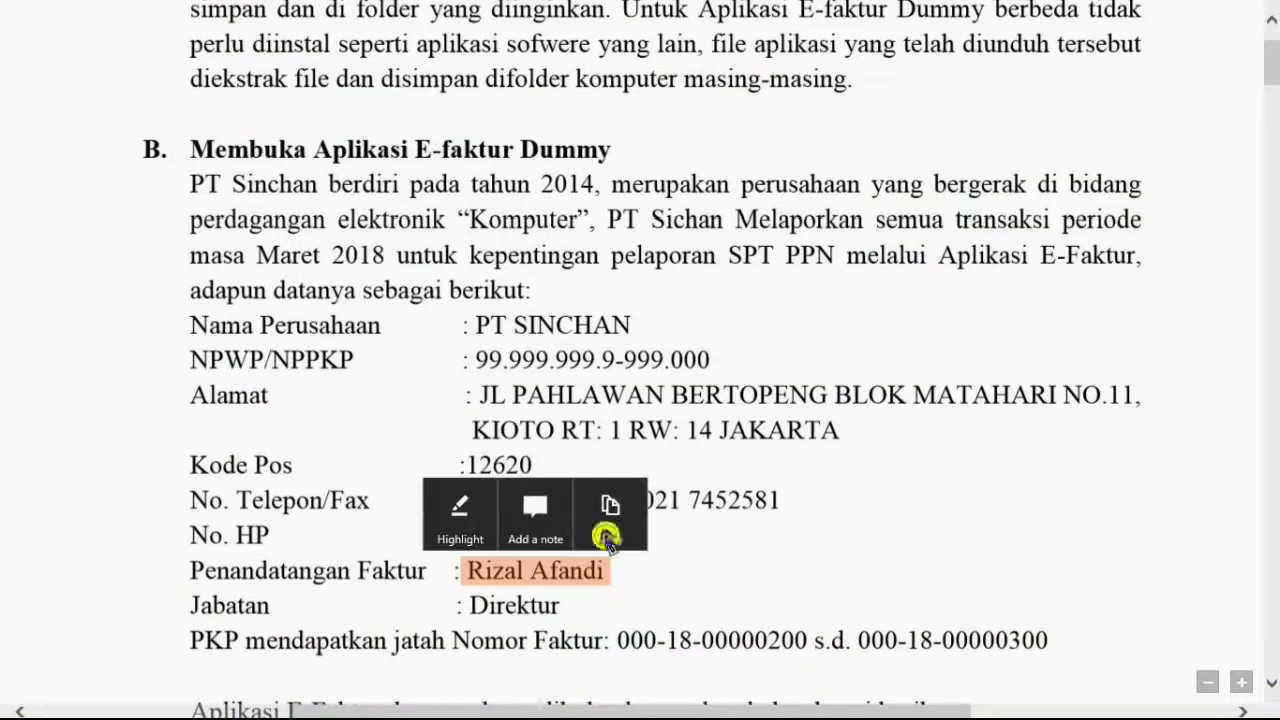
click(606, 528)
click(888, 700)
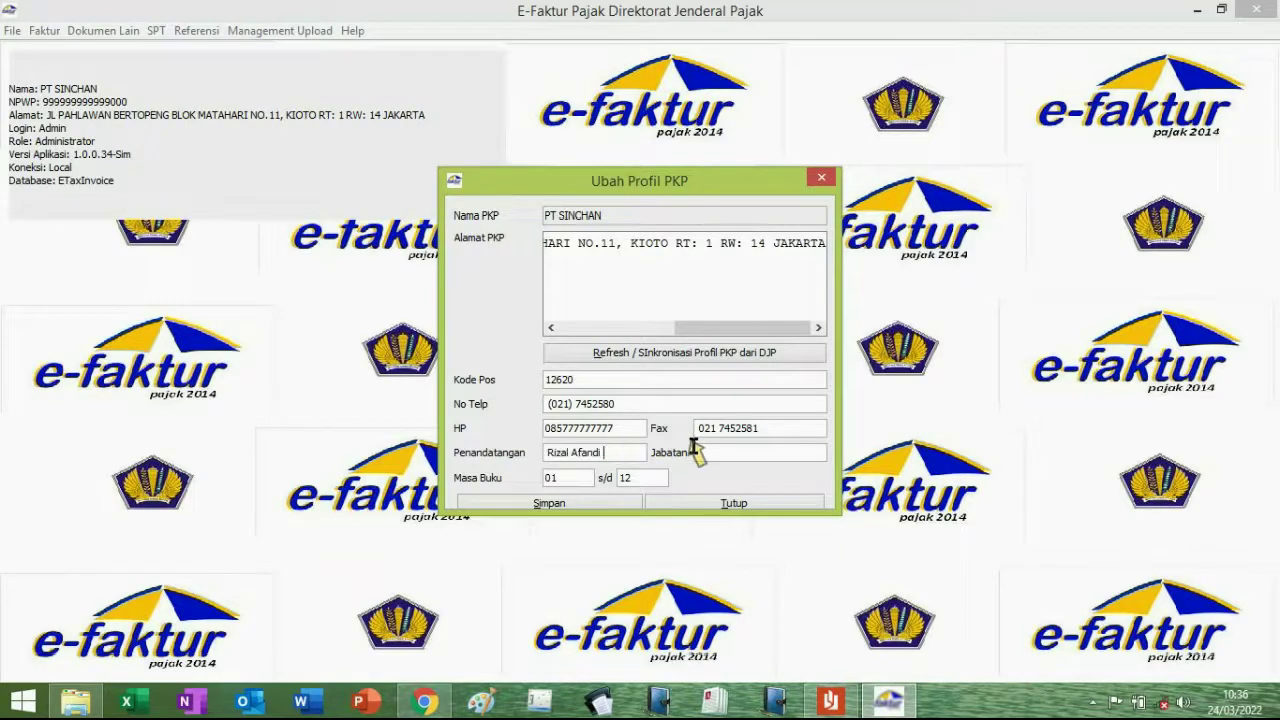
Step: Copy the position Direktur from the PDF module into the profile's Jabatan field in e-Faktur, and save the PKP profile
click(820, 706)
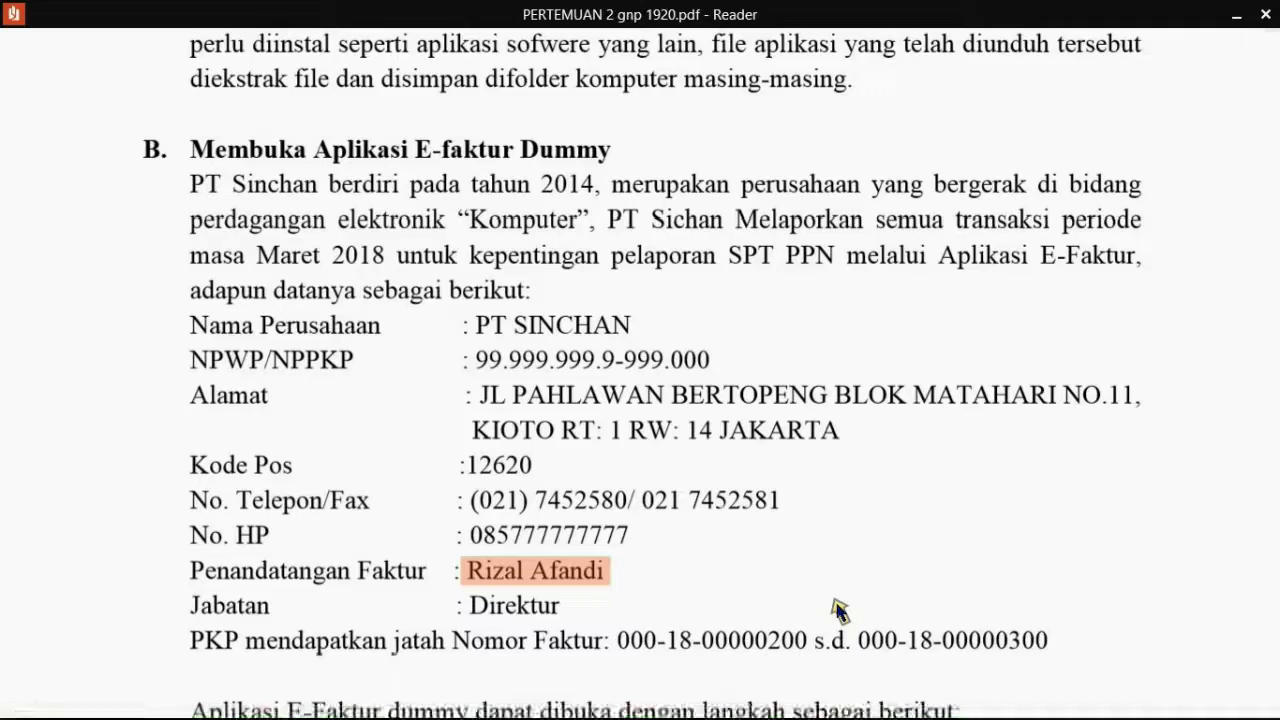
drag(470, 606, 537, 612)
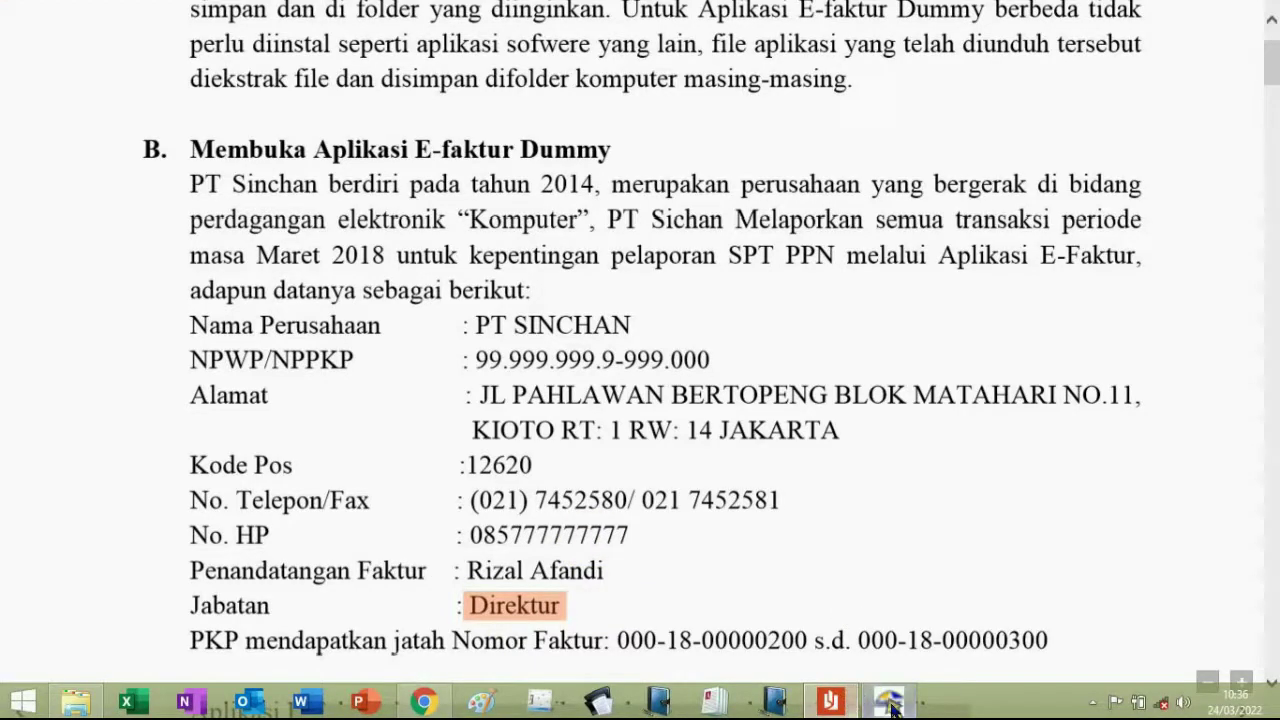
click(886, 700)
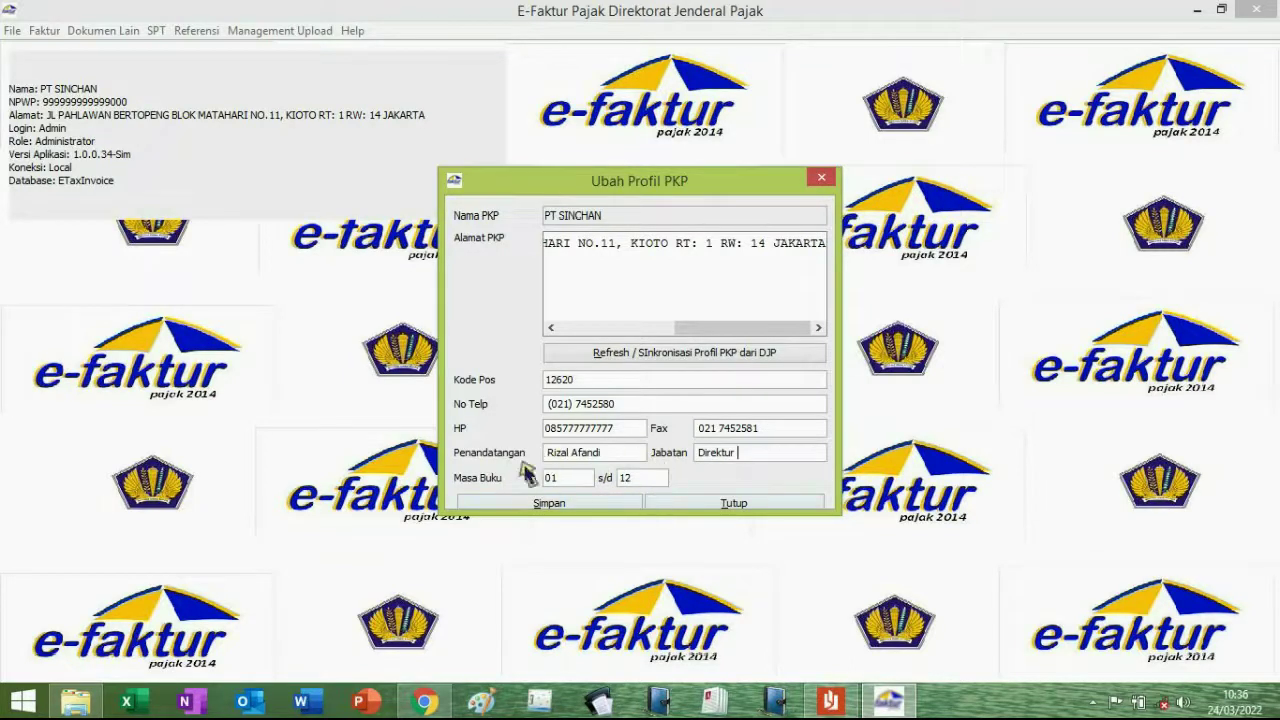
click(560, 504)
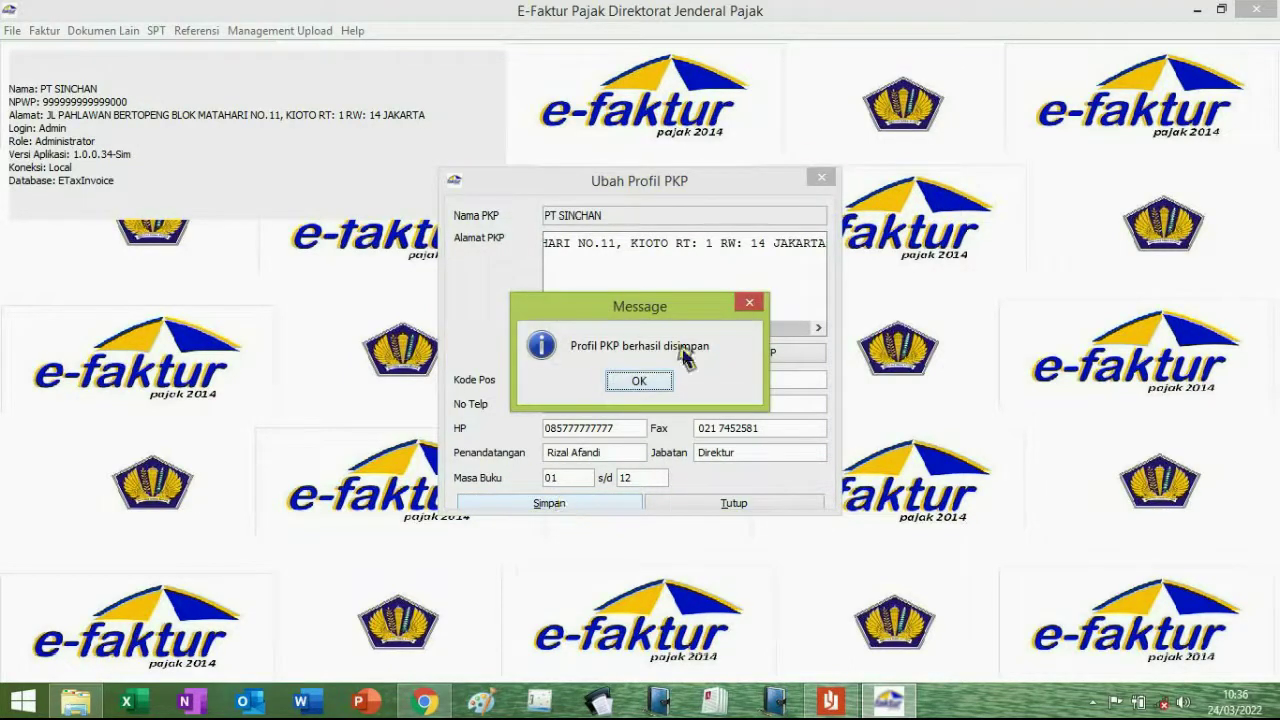
click(640, 381)
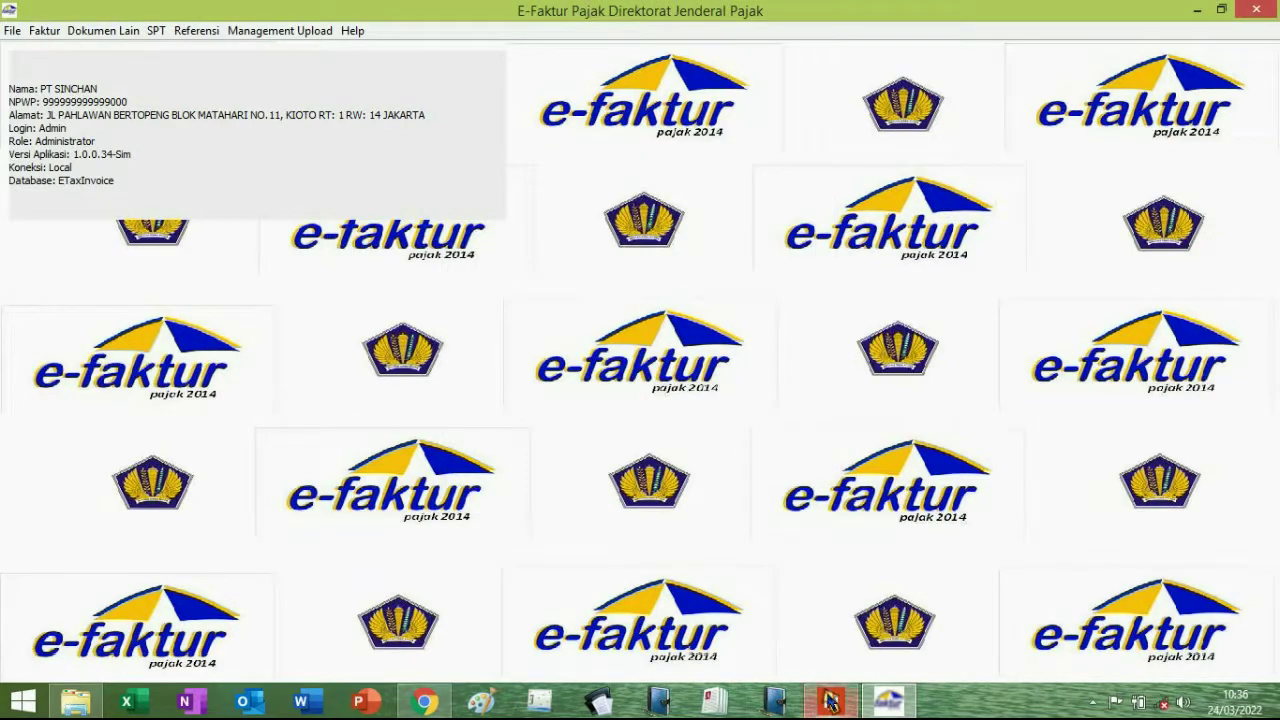
Step: Switch to the PDF module and read its application steps through to step 6 on adding or changing admin users
click(830, 701)
scroll(1272, 677, down, 3)
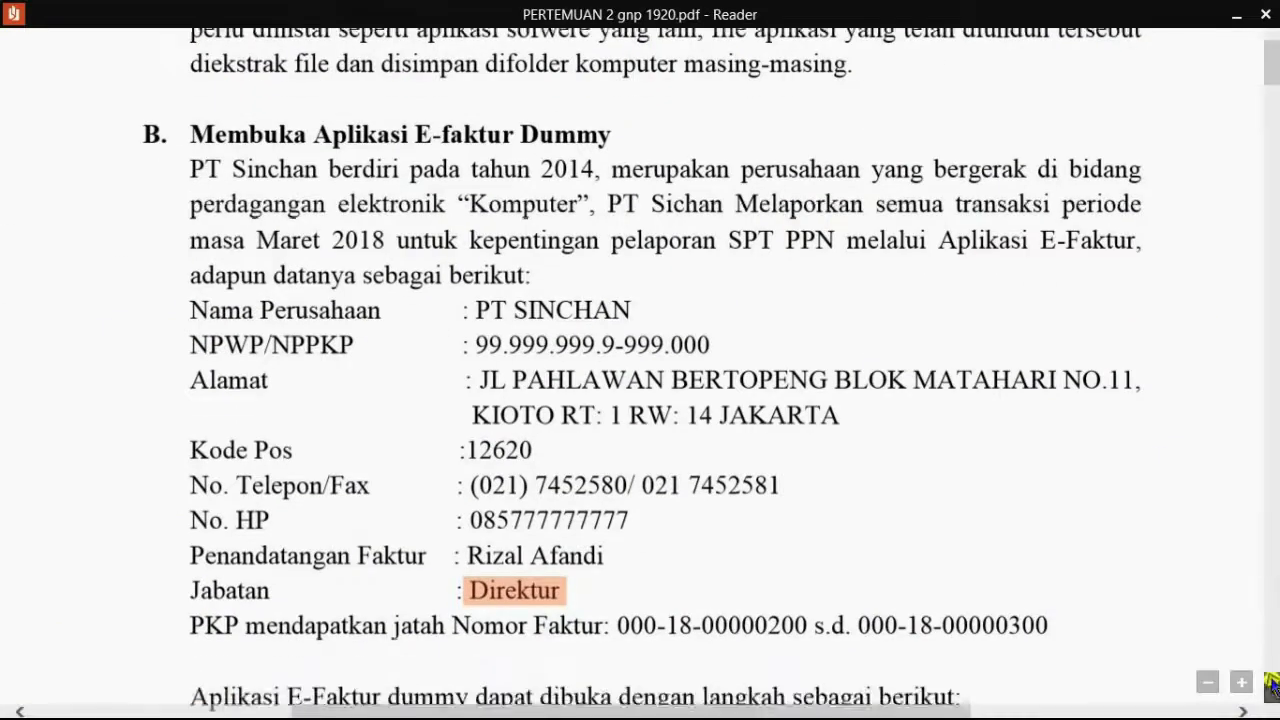
scroll(1272, 683, down, 5)
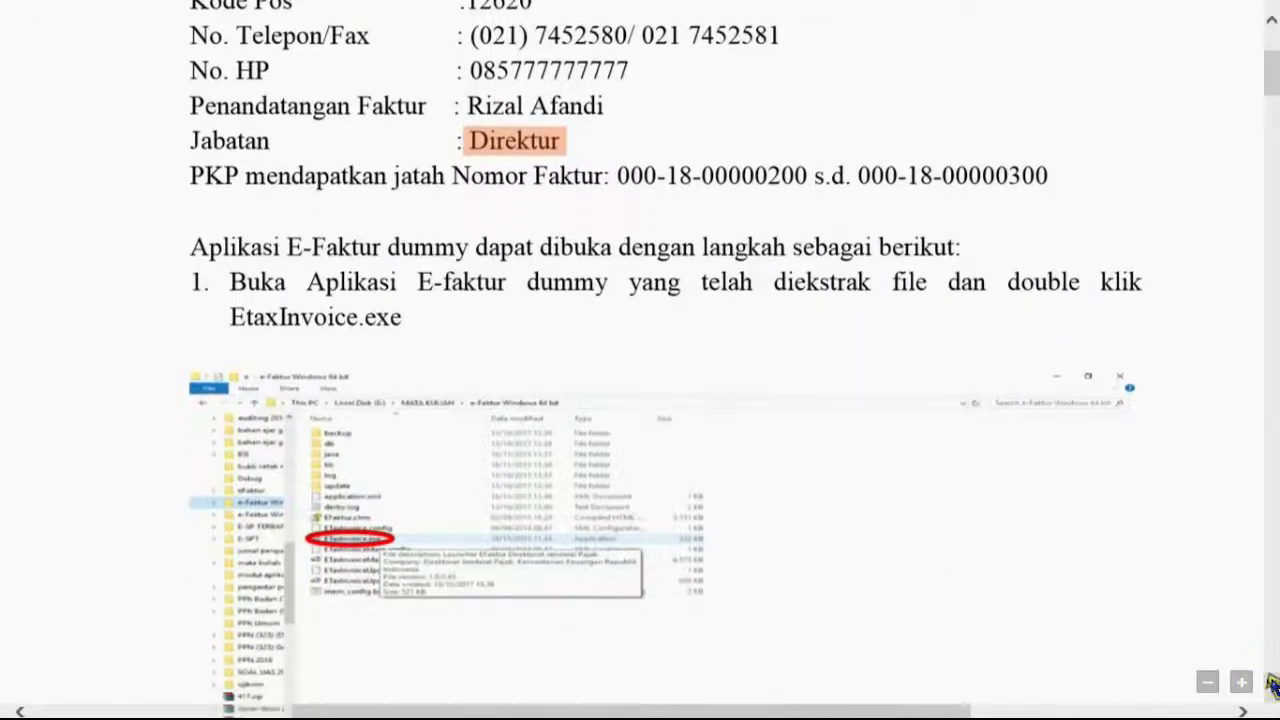
scroll(1272, 683, down, 2)
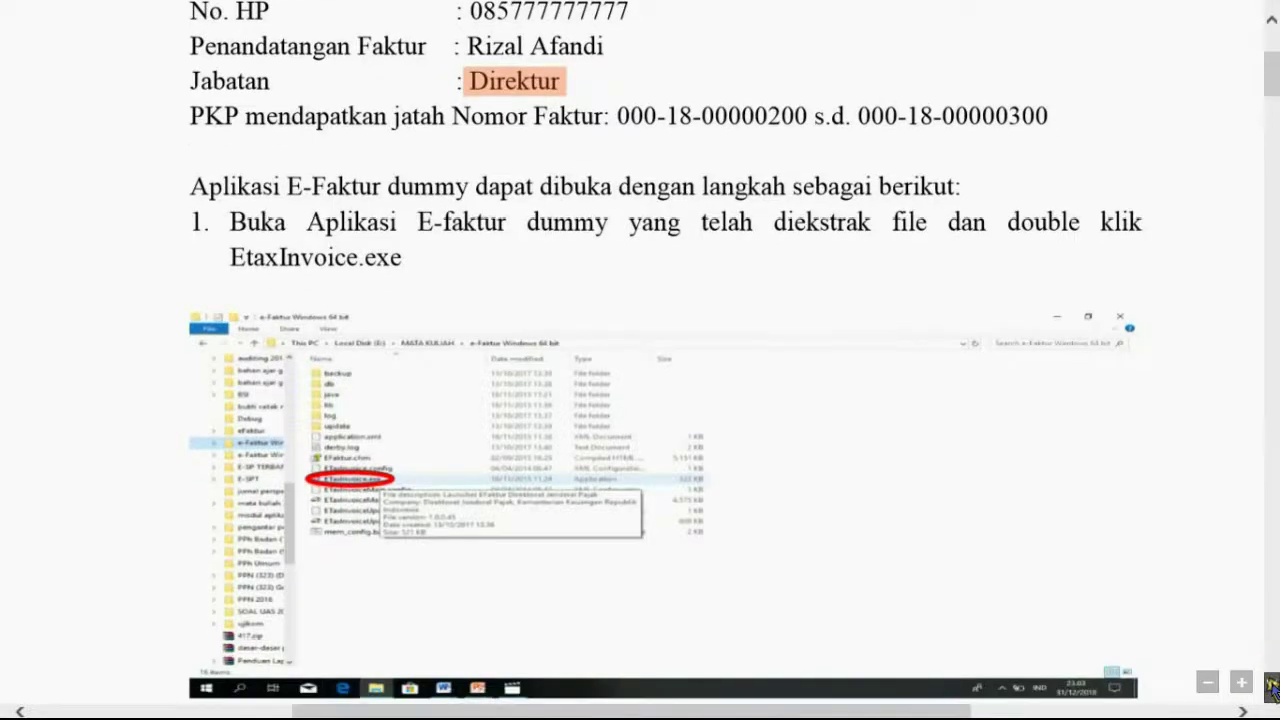
scroll(1272, 640, down, 12)
scroll(1272, 625, down, 20)
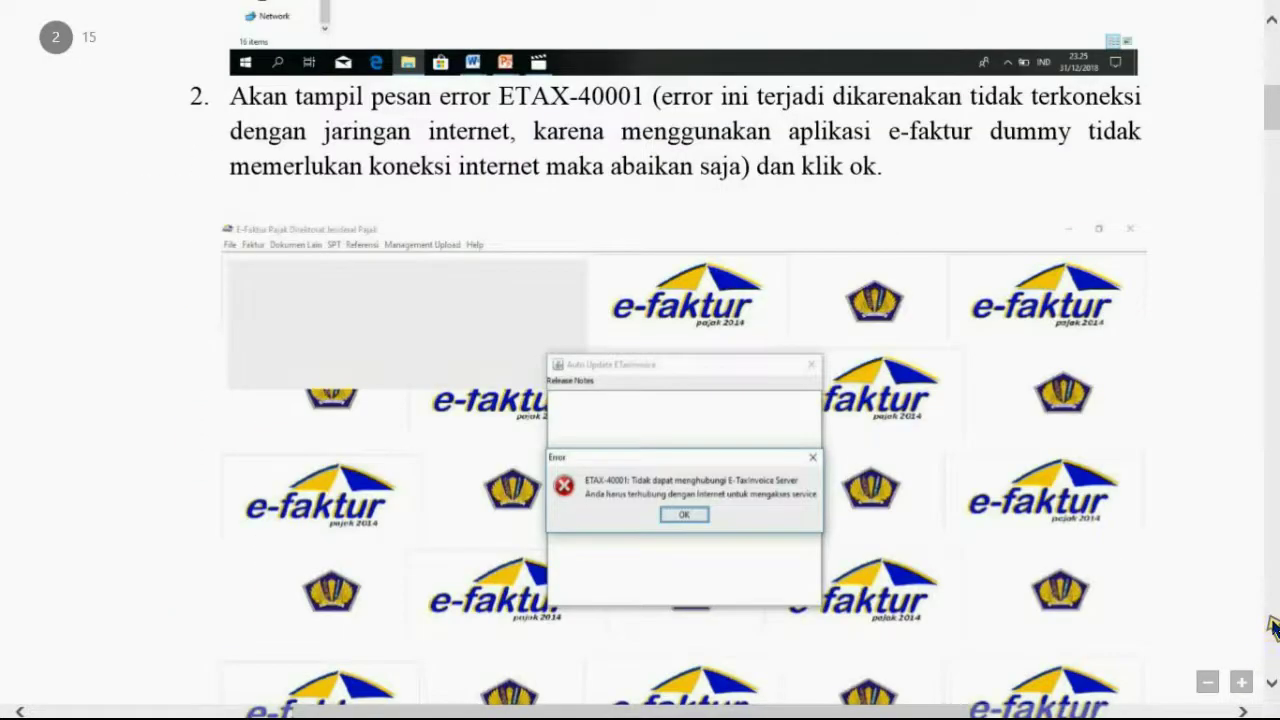
scroll(1272, 625, down, 20)
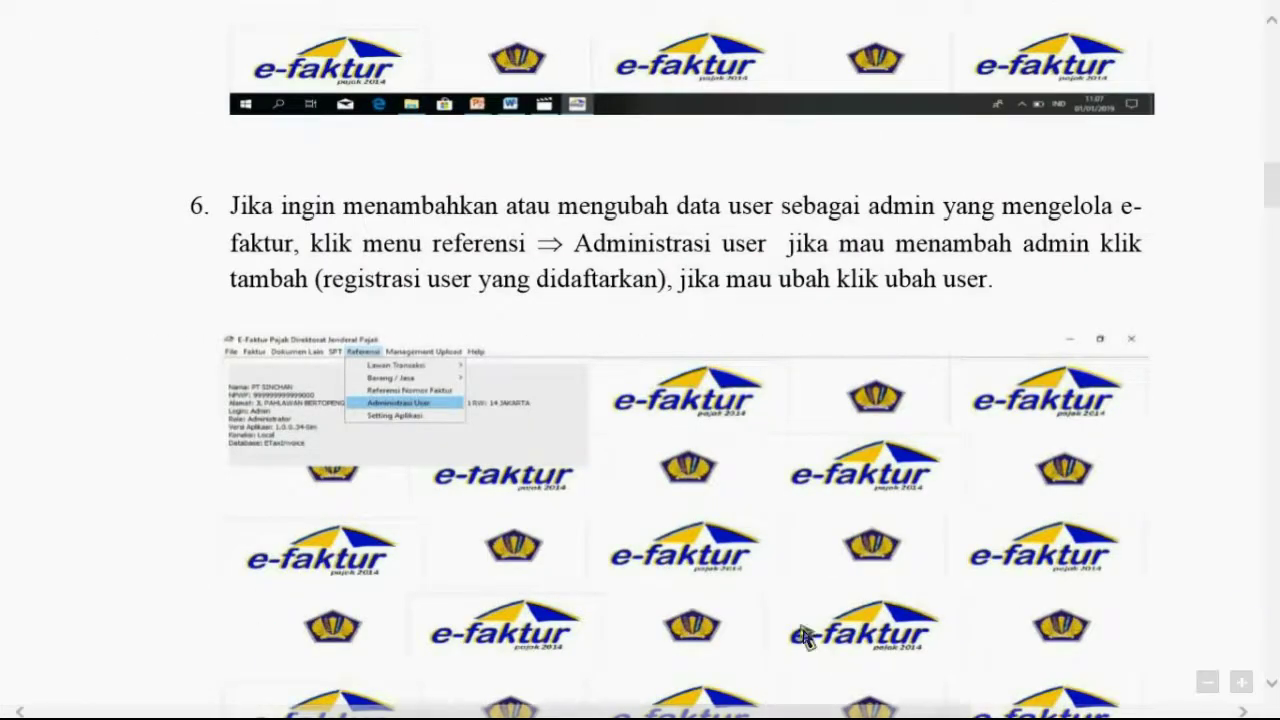
Step: View the Administrasi User list in e-Faktur, close it, and return to the PDF module
click(898, 704)
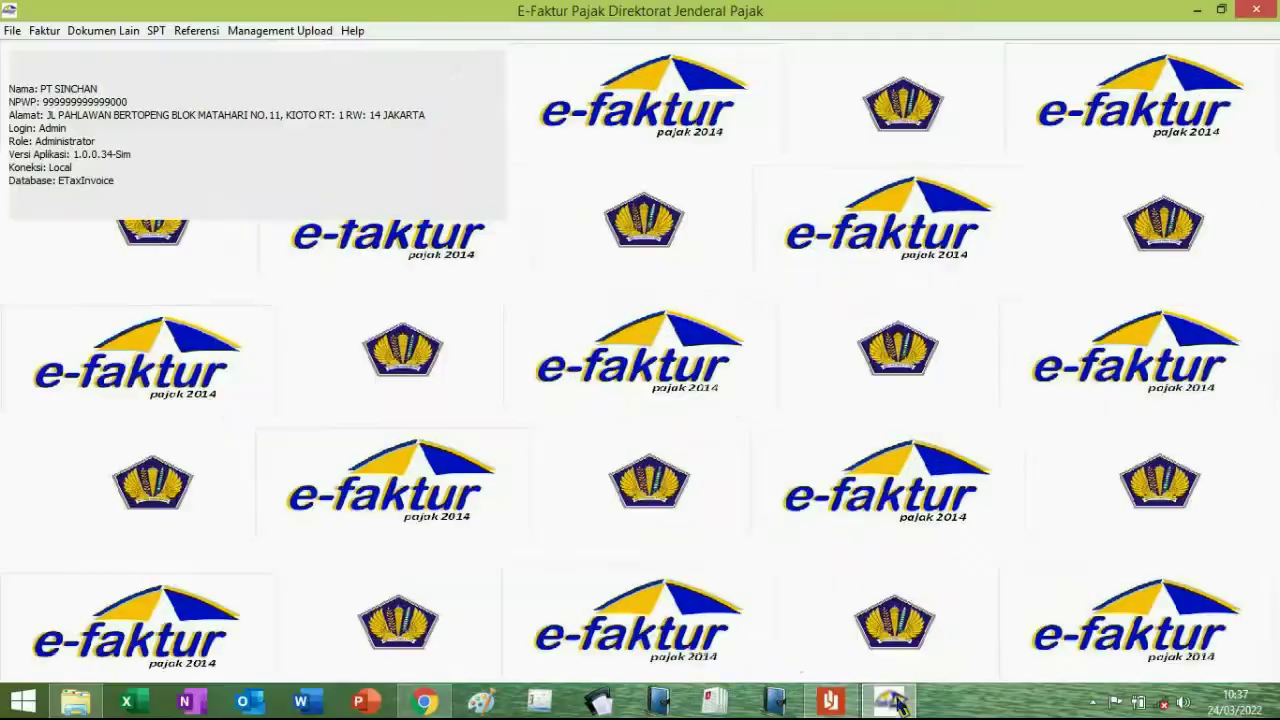
click(189, 31)
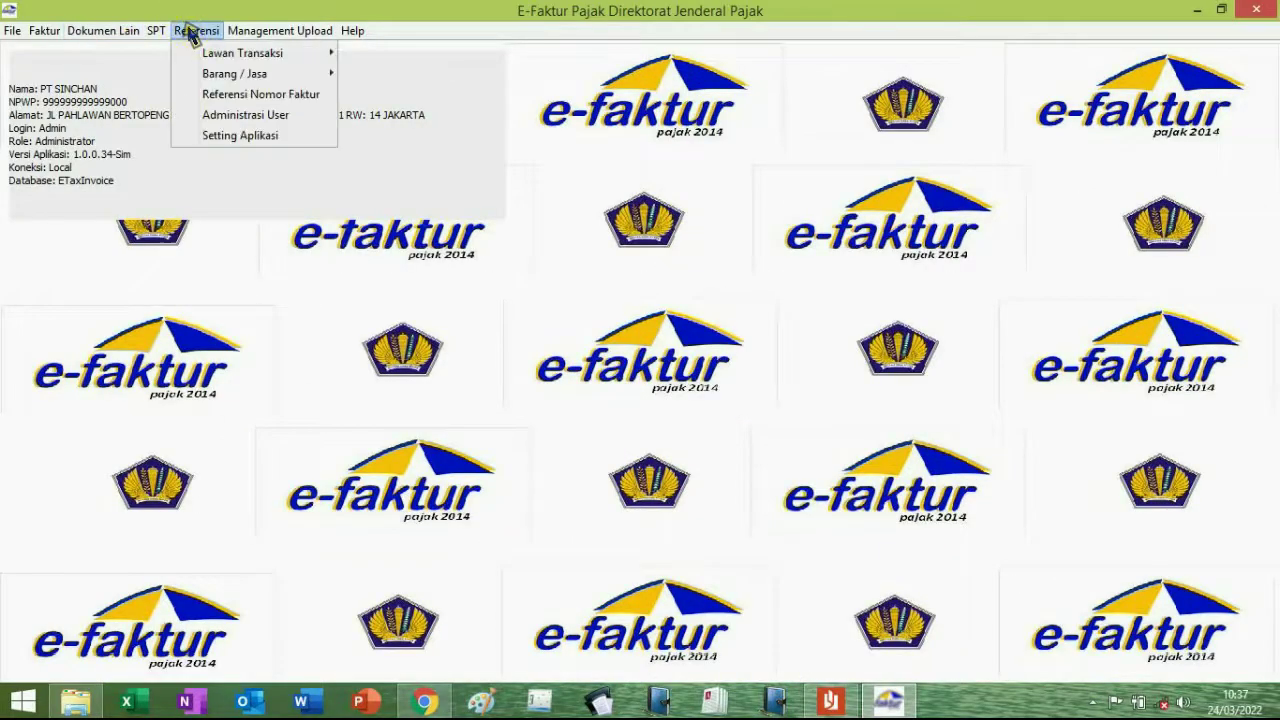
click(215, 117)
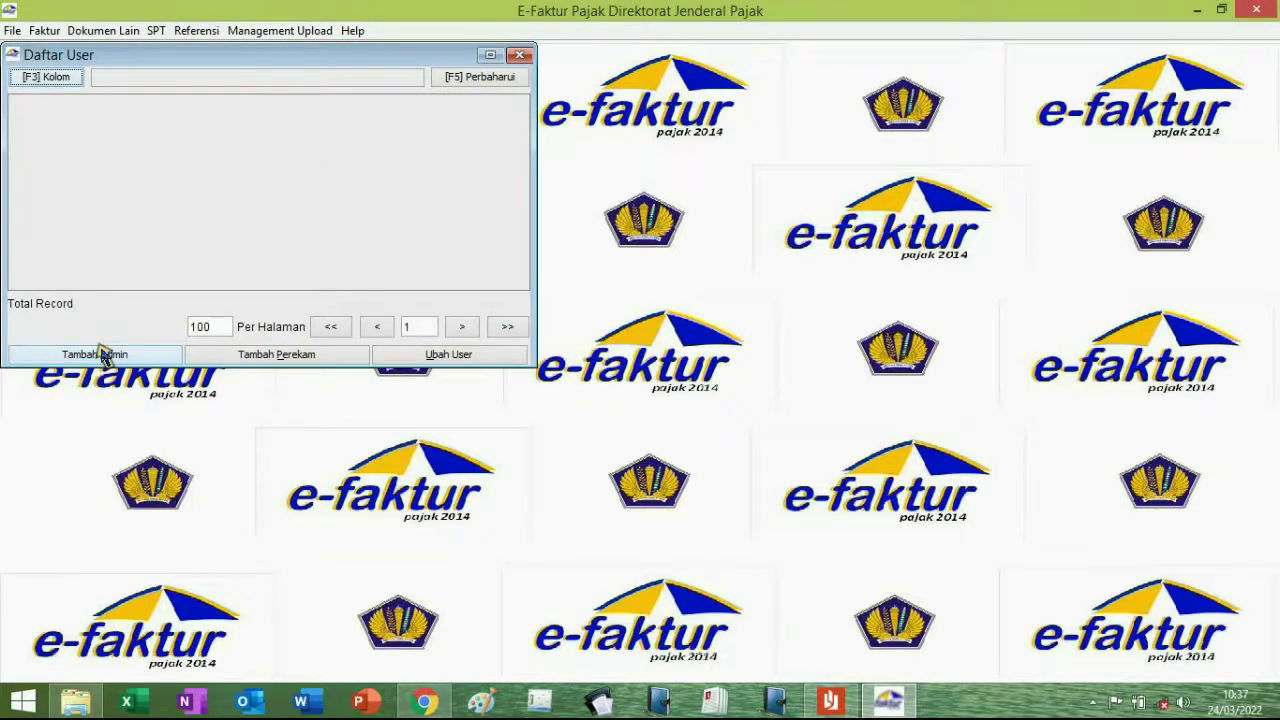
click(517, 56)
click(830, 700)
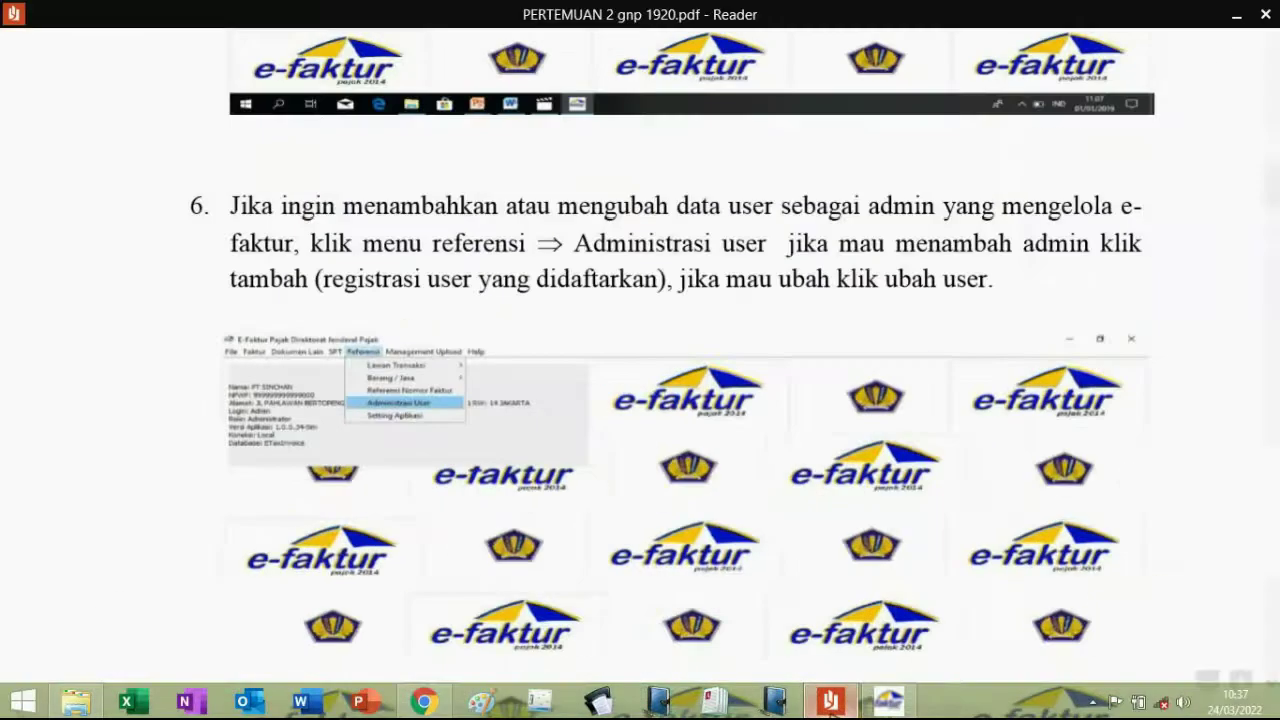
Step: Read the PDF module's Tambah admin and Ubah user illustrations under step 6
click(1273, 687)
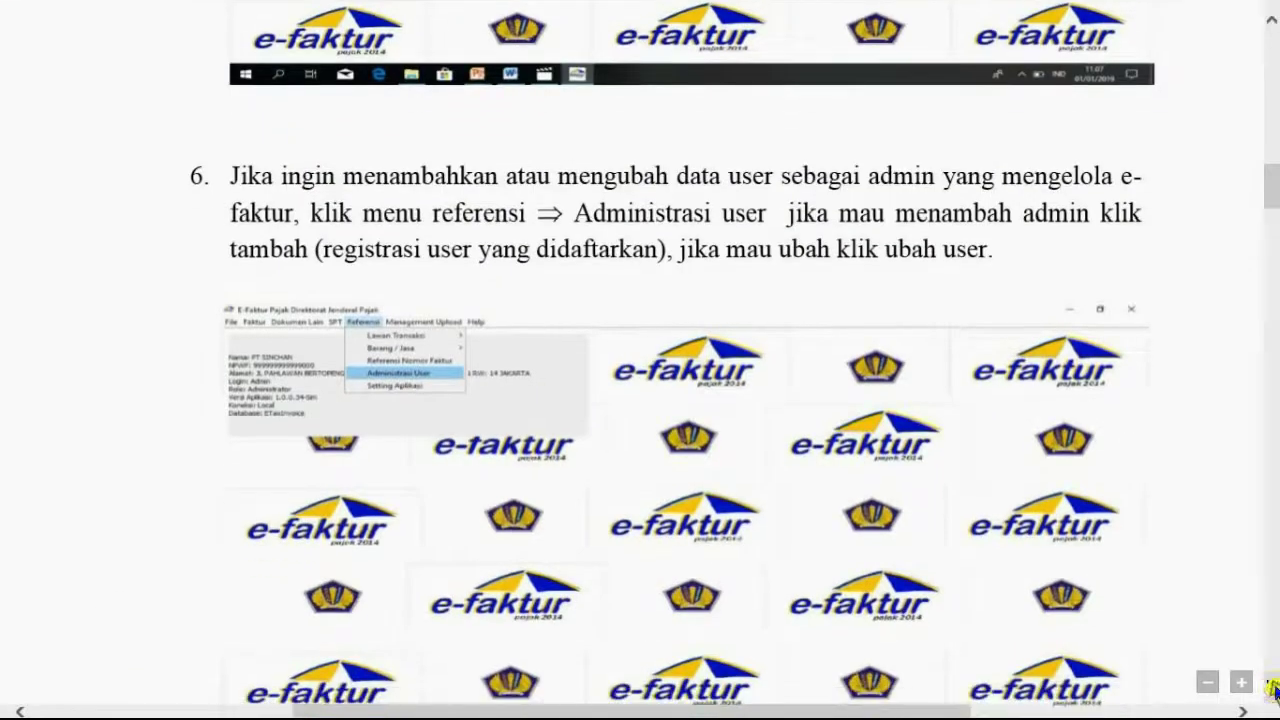
click(1272, 652)
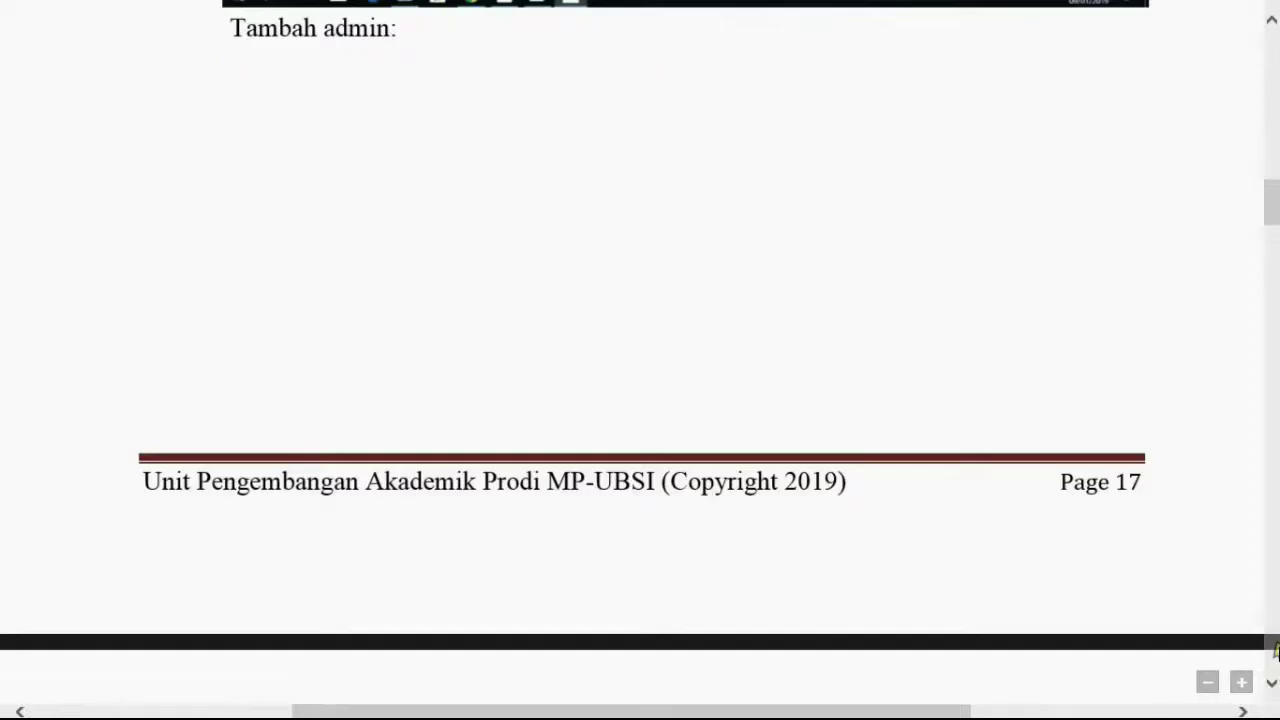
click(1270, 648)
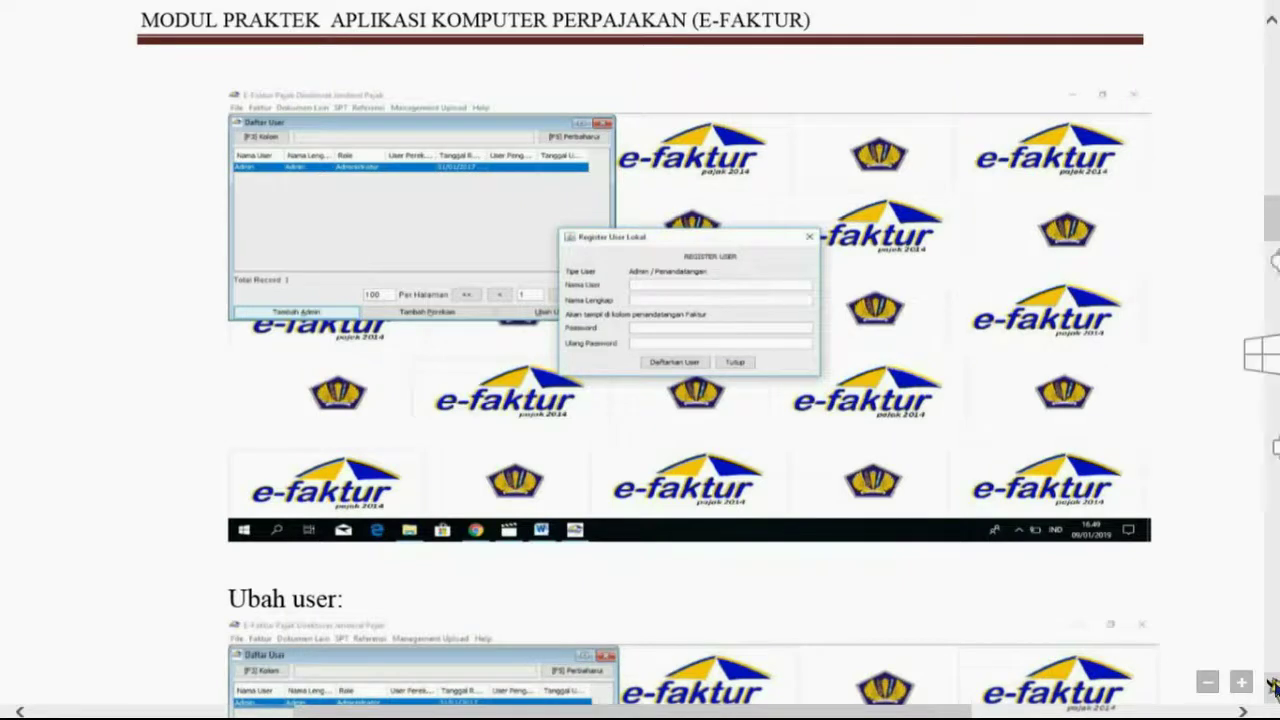
click(1273, 687)
click(1273, 687)
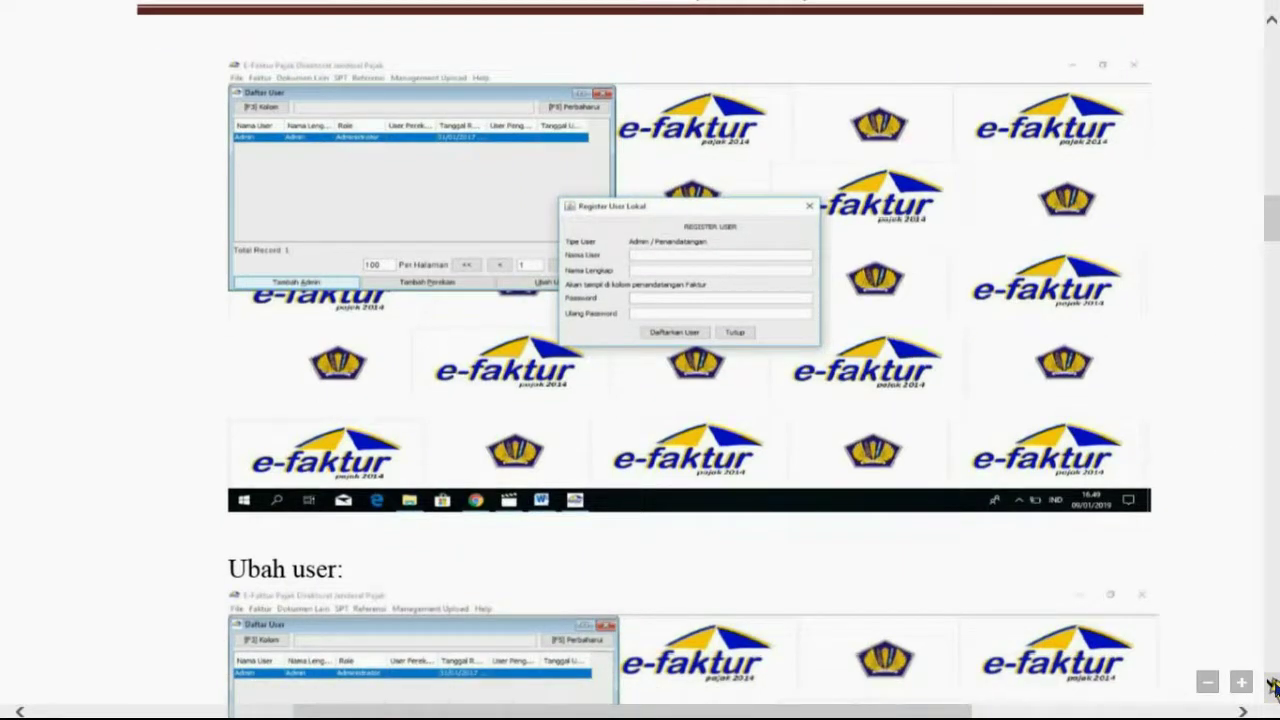
Step: Switch to e-Faktur, view the admin registration form from the Administrasi User list, and close the form without registering anyone
click(886, 702)
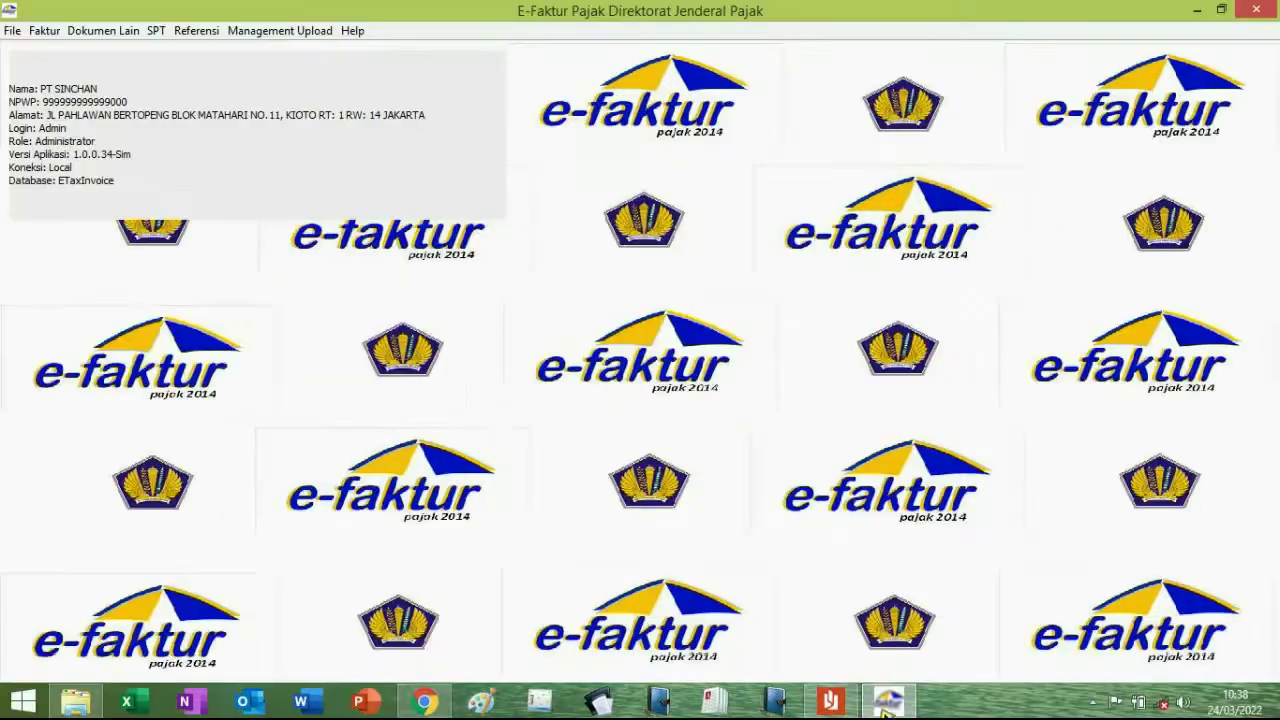
click(210, 31)
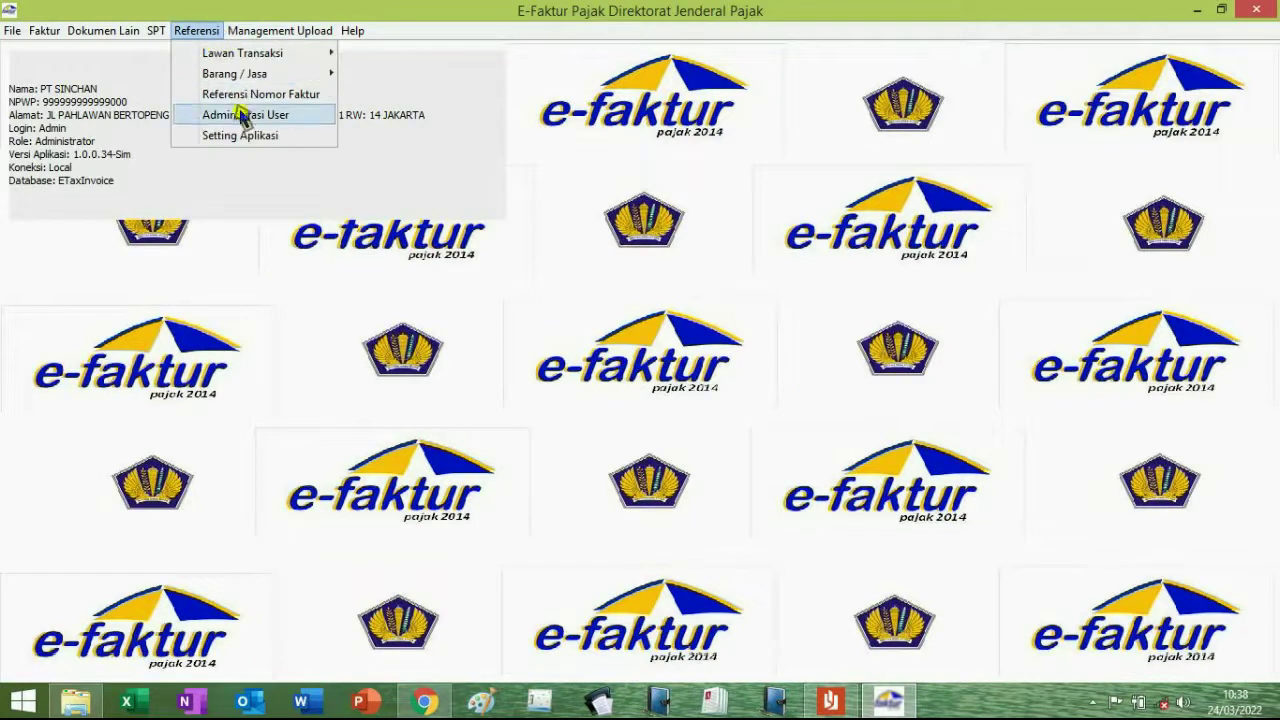
click(240, 115)
click(141, 356)
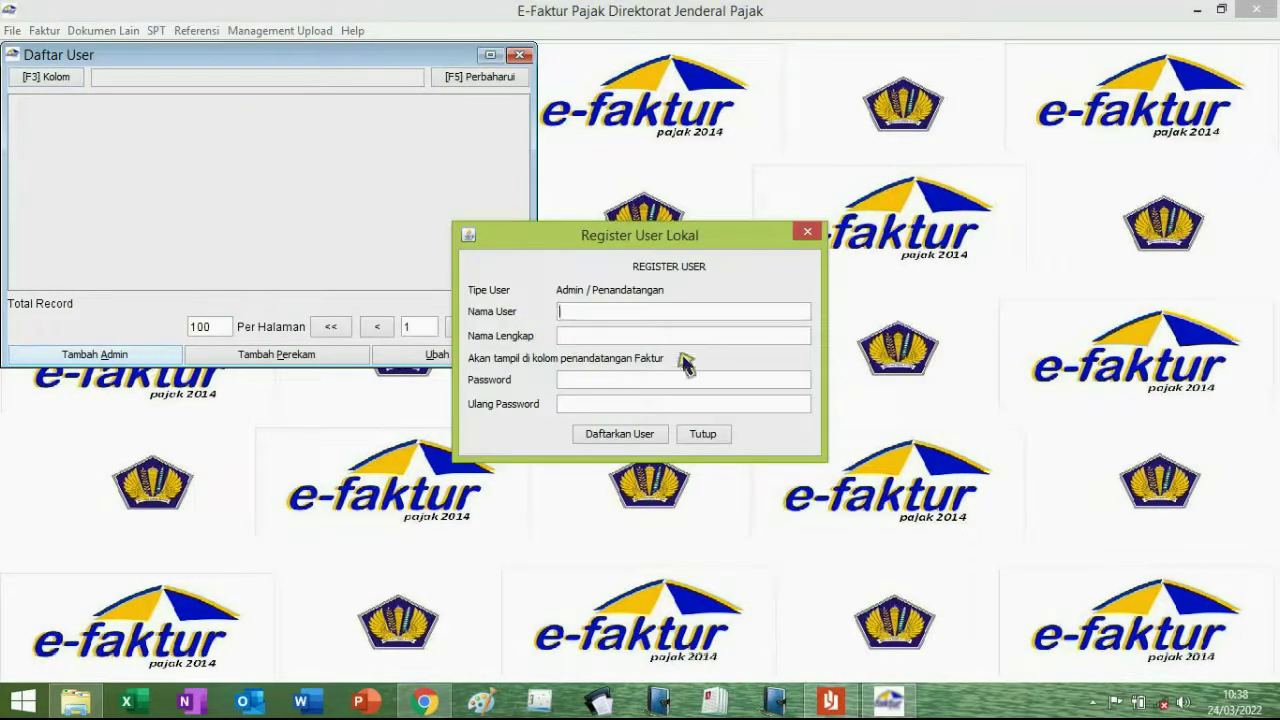
click(704, 436)
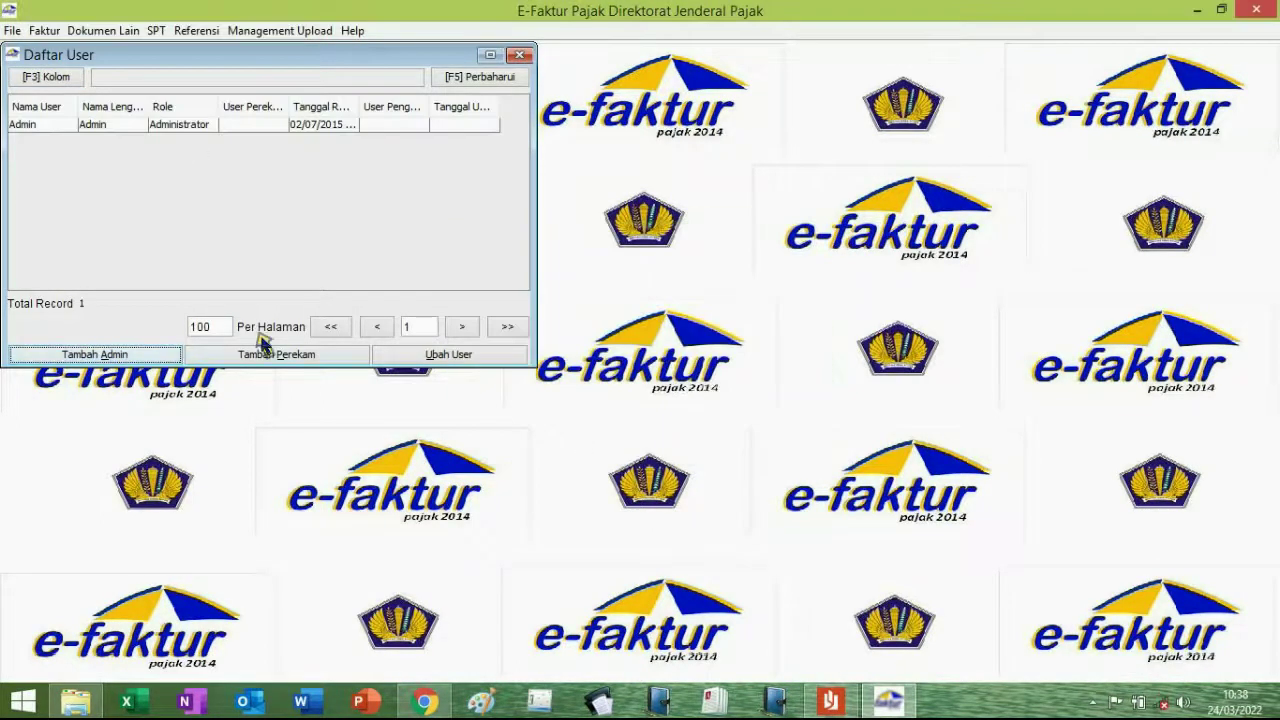
Step: Try to open a user for editing from the Daftar User list, and close the list
click(413, 356)
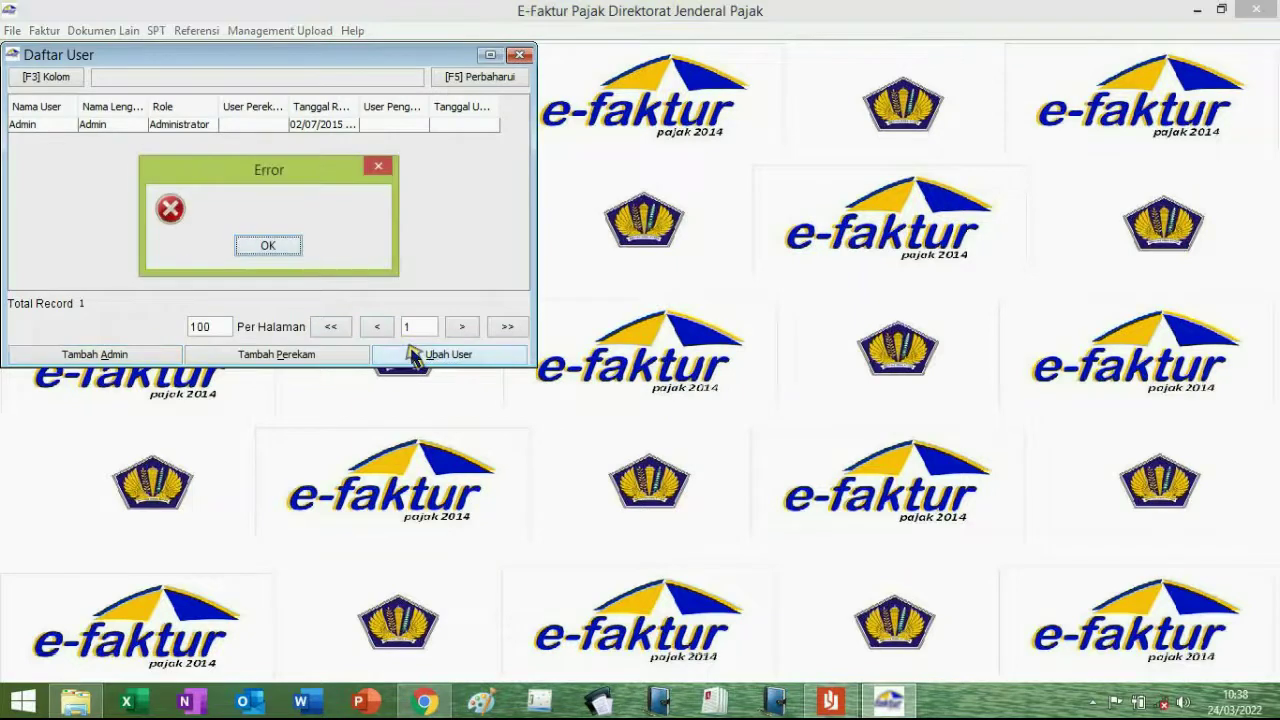
click(268, 246)
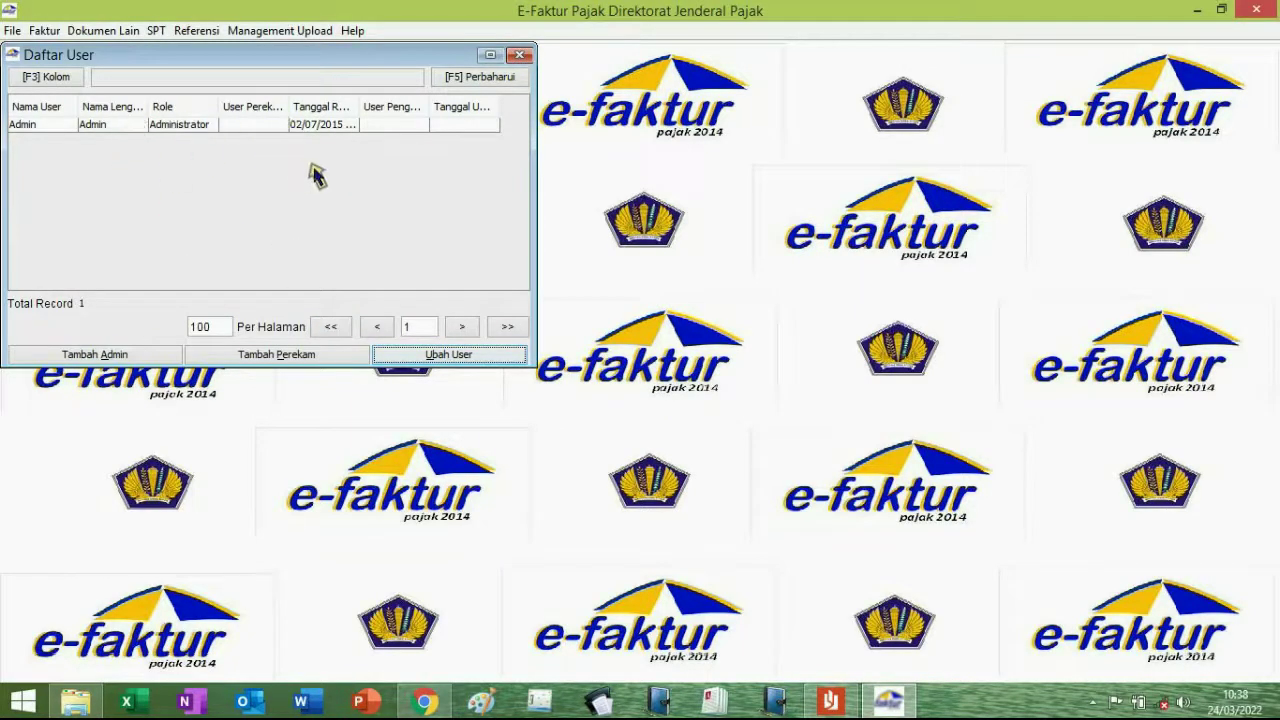
click(525, 57)
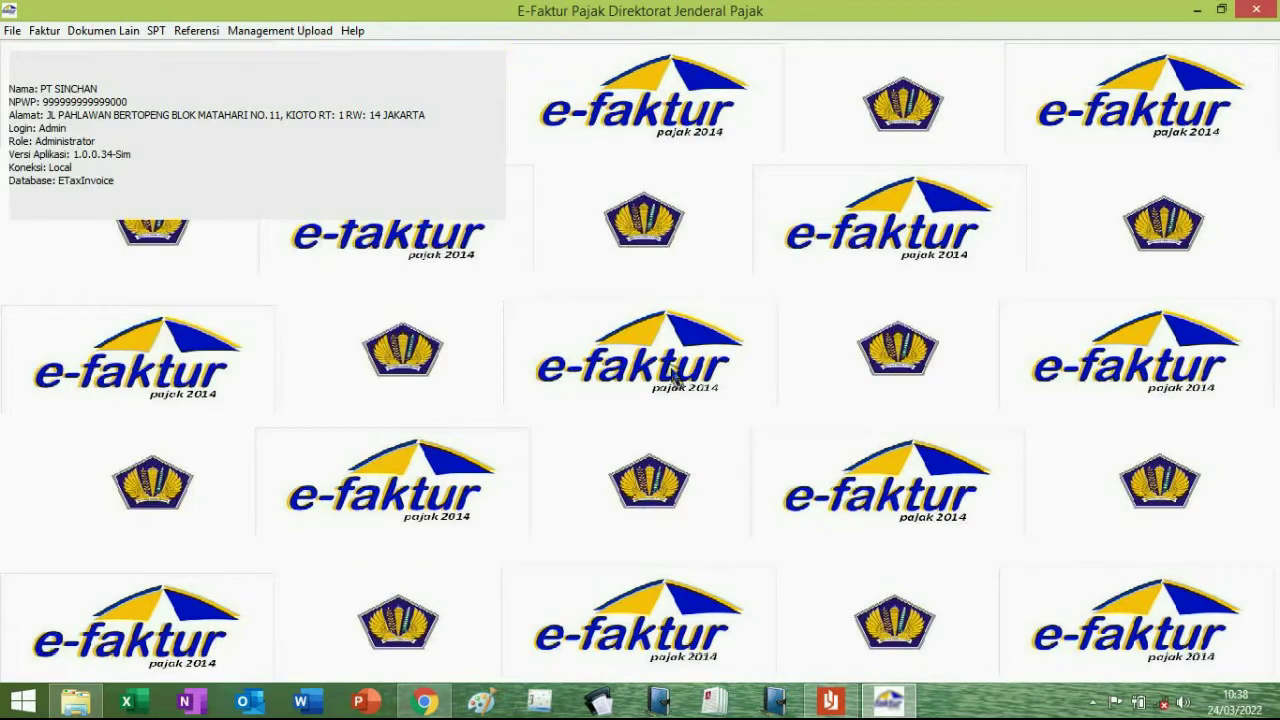
Step: Return to the PDF module and read section C on entering the tax invoice number reference
click(830, 700)
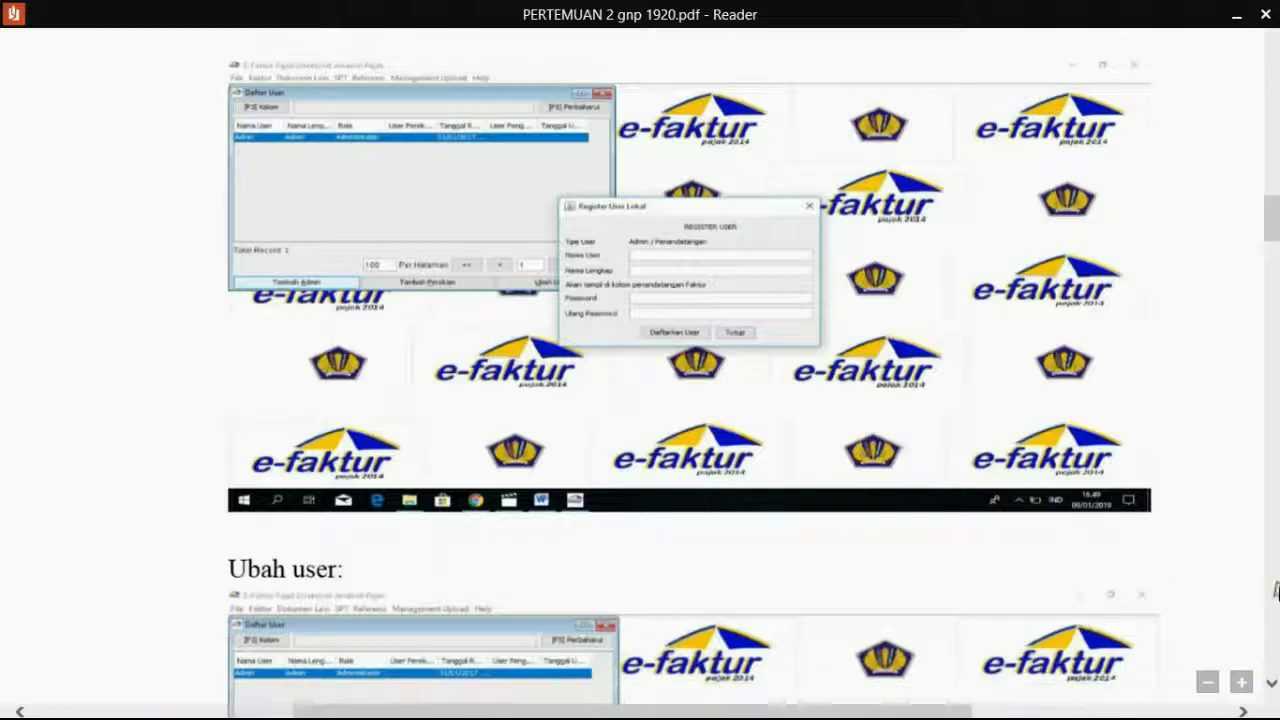
scroll(1270, 683, down, 1)
scroll(786, 497, down, 10)
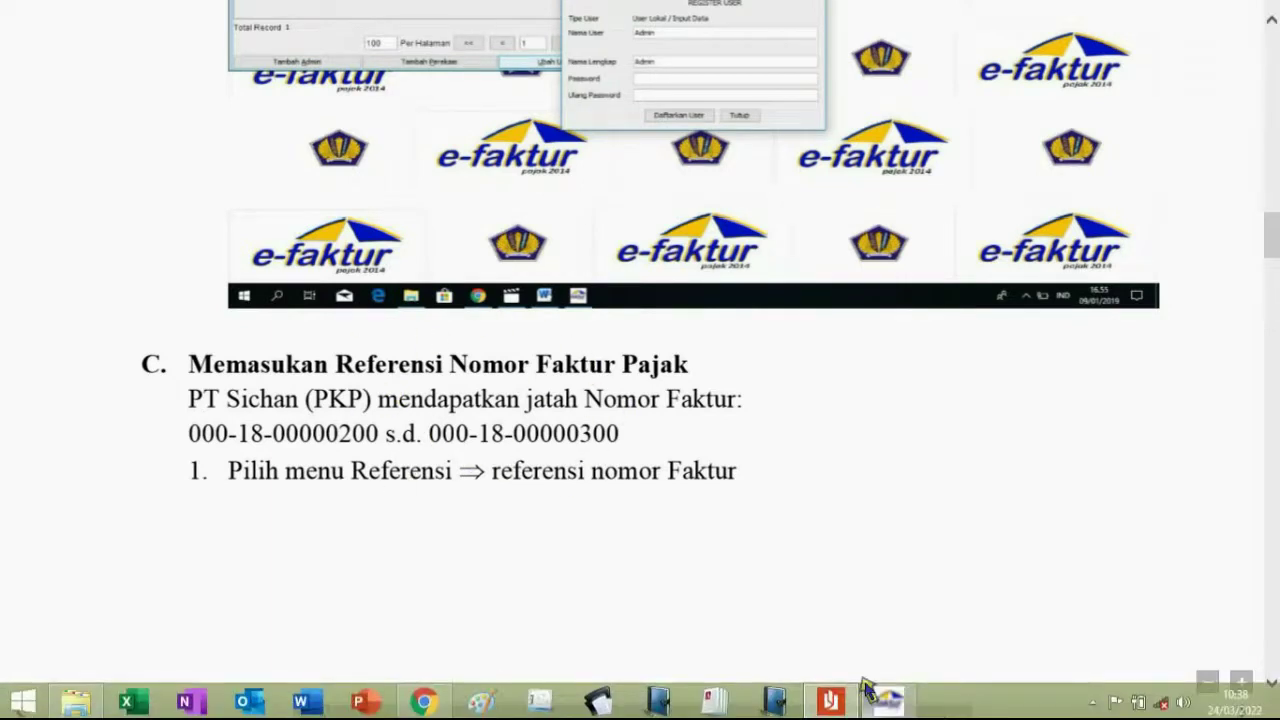
Step: Delete the existing invoice number range from Referensi Nomor Faktur in e-Faktur
click(885, 700)
click(207, 34)
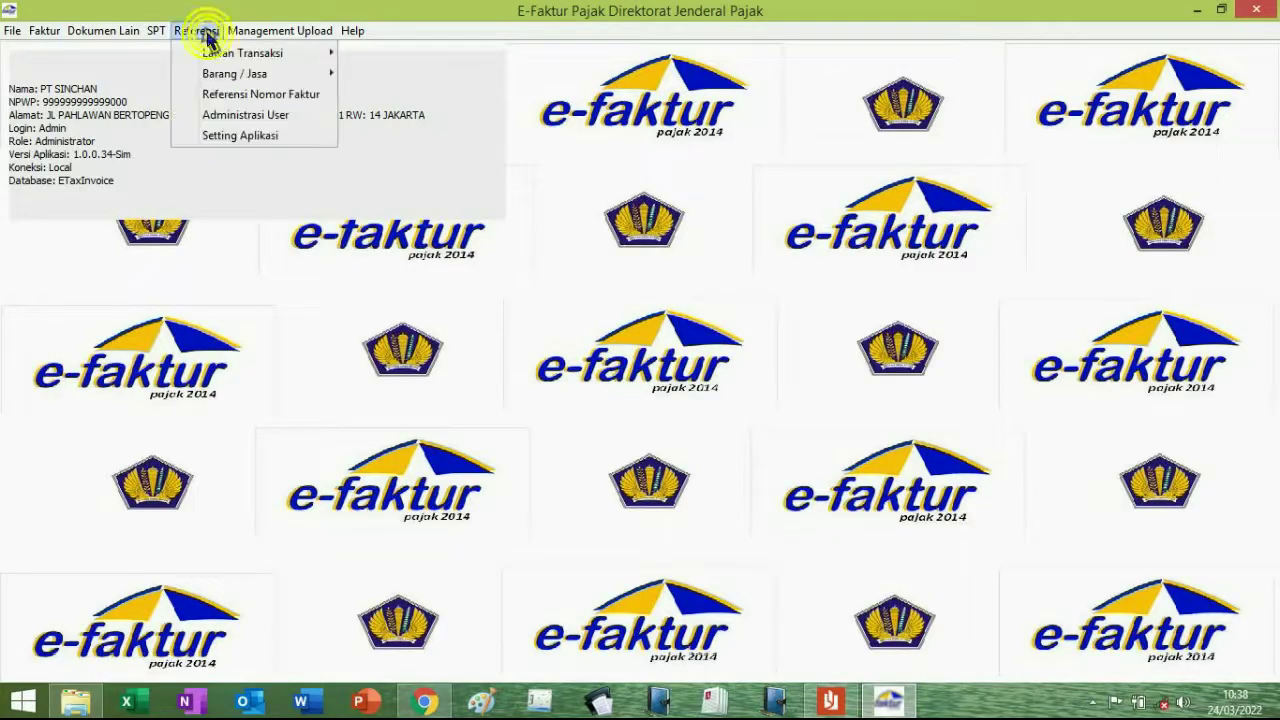
click(228, 95)
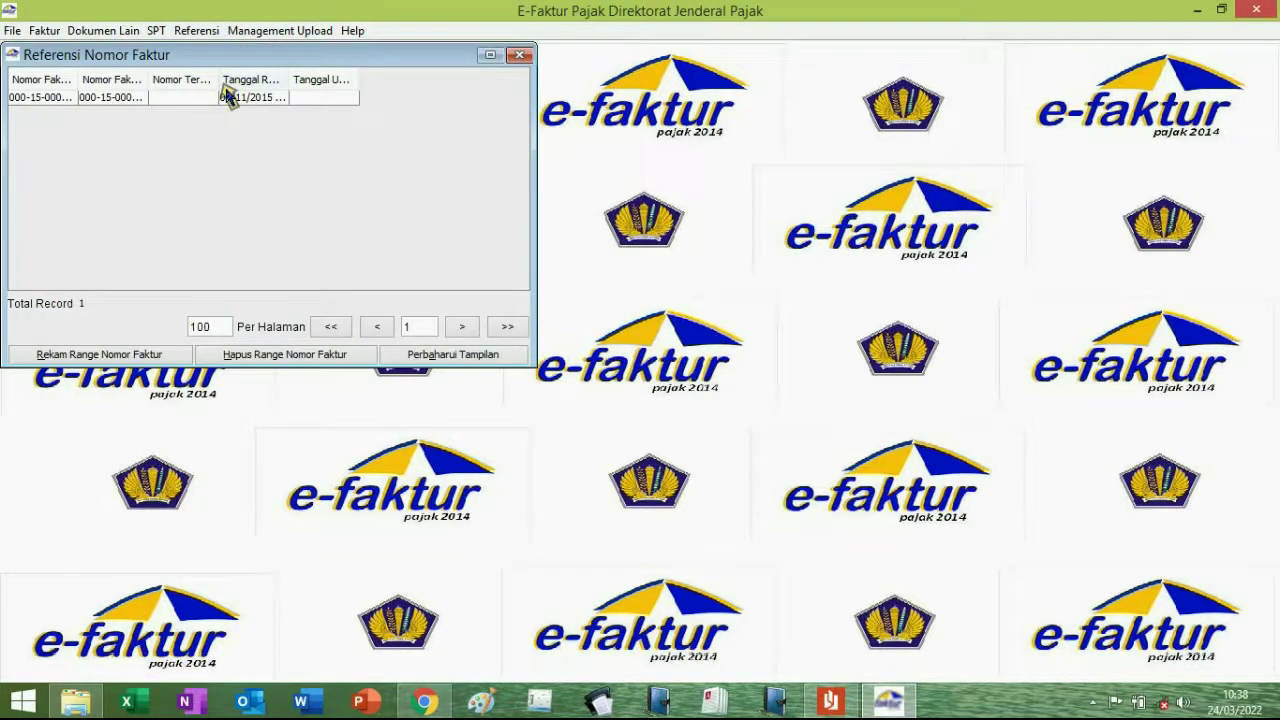
click(109, 98)
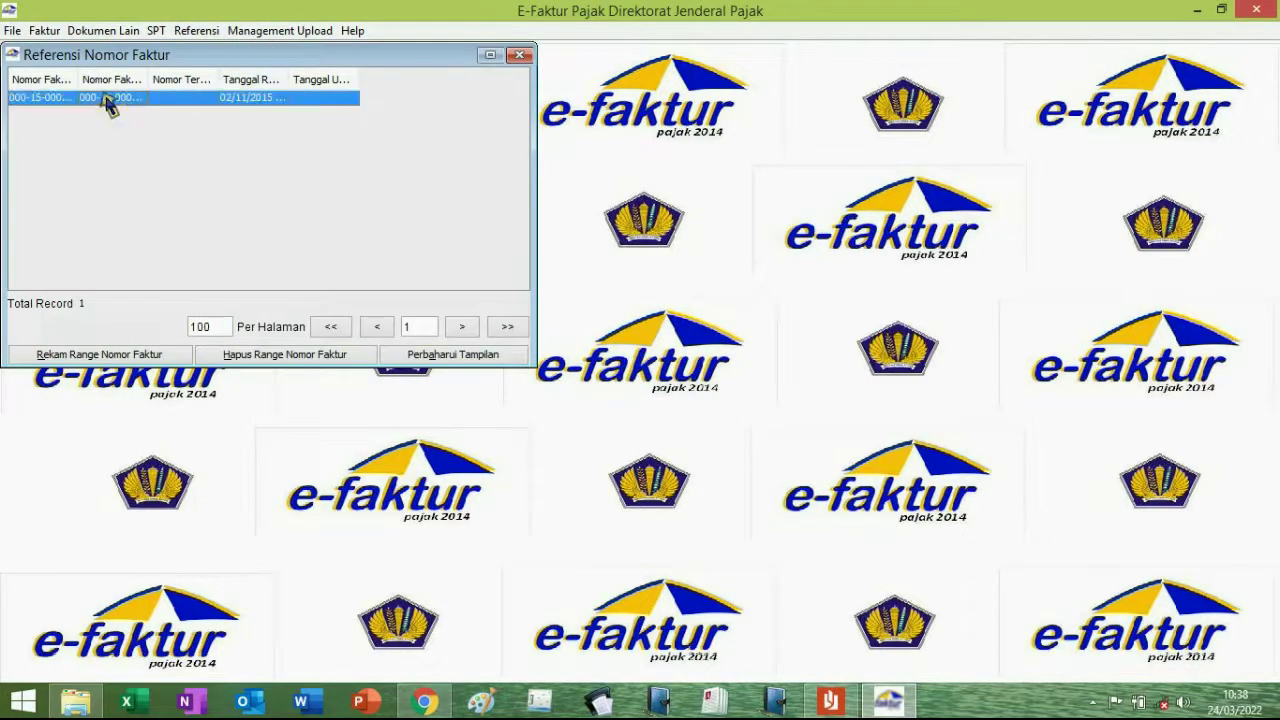
click(297, 360)
click(247, 240)
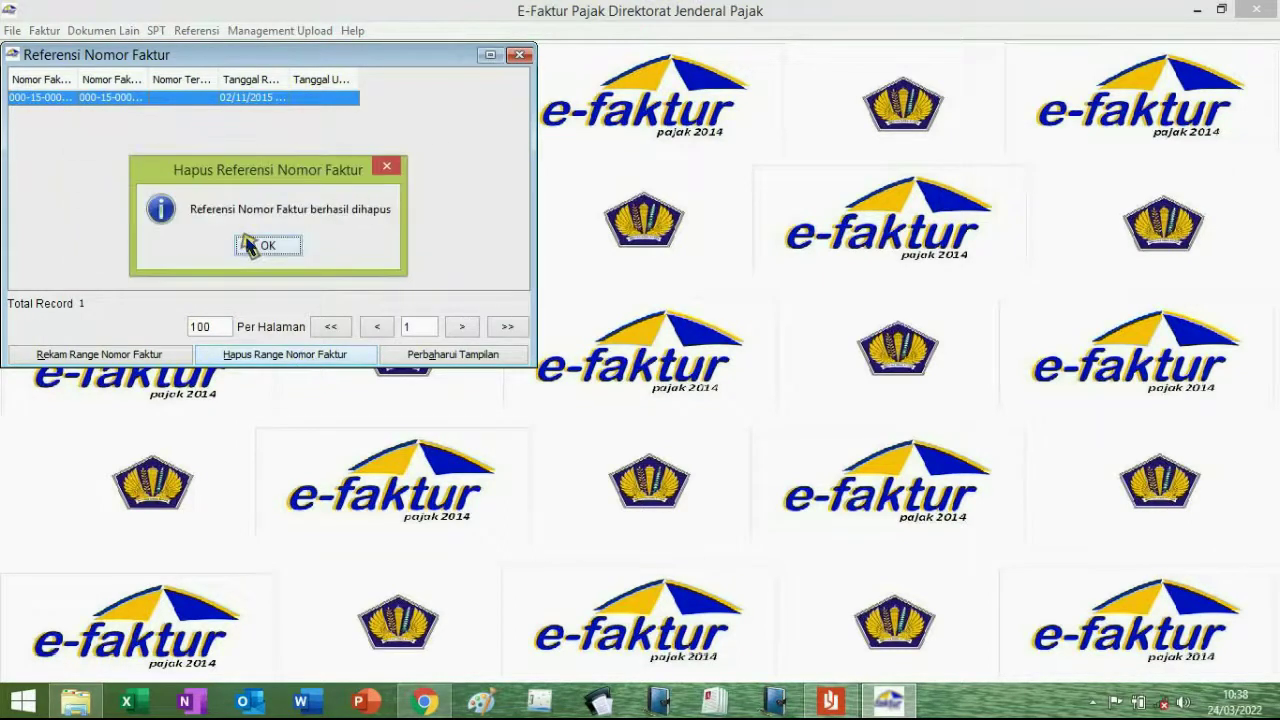
click(270, 246)
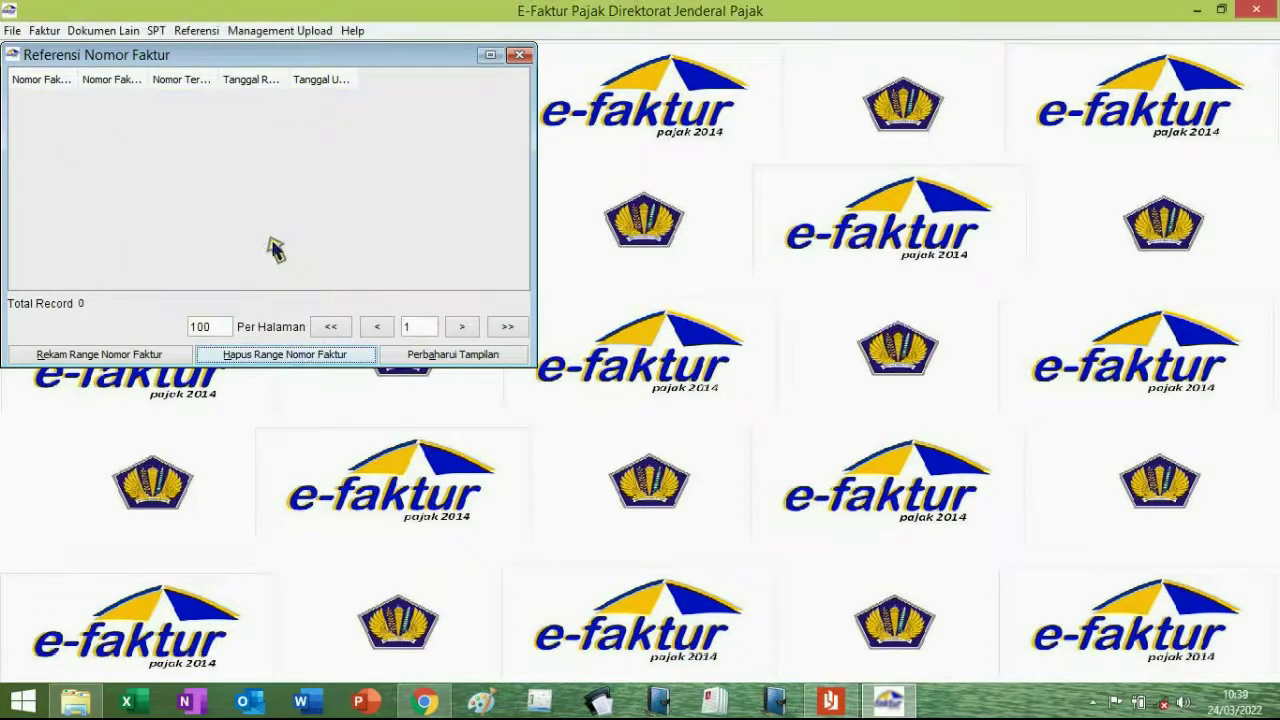
click(144, 356)
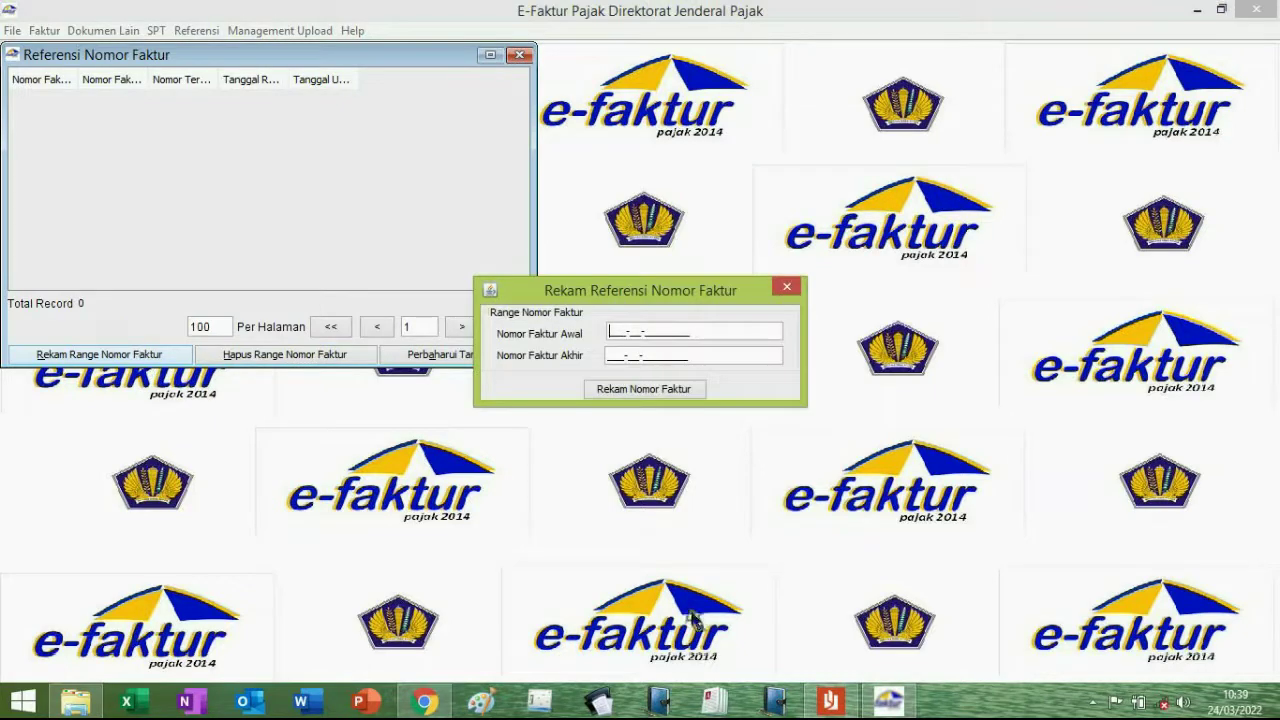
click(830, 700)
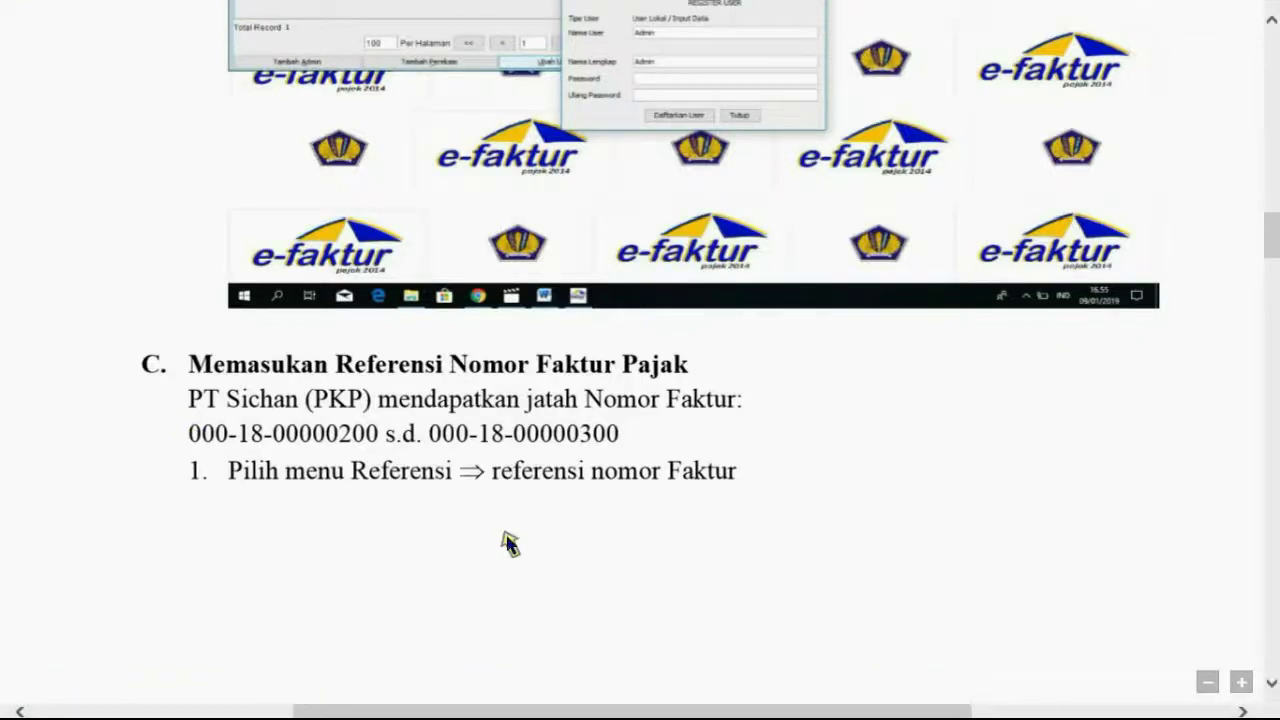
click(885, 700)
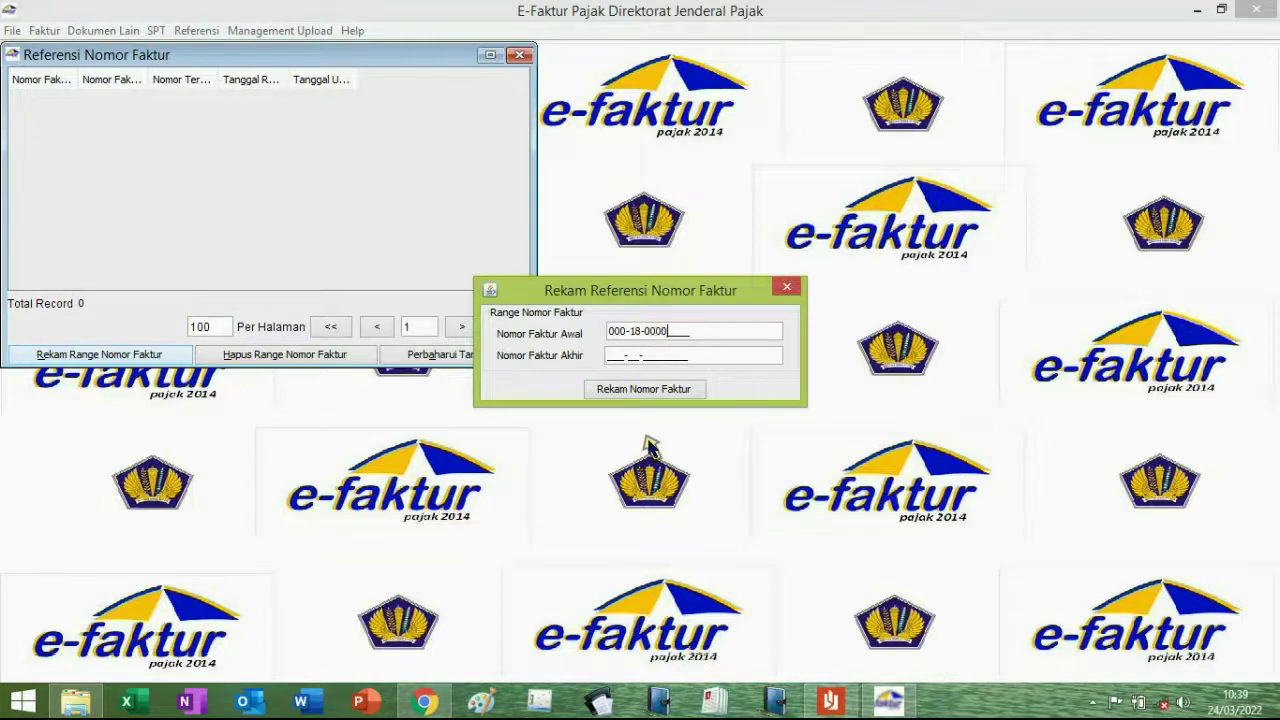
click(616, 356)
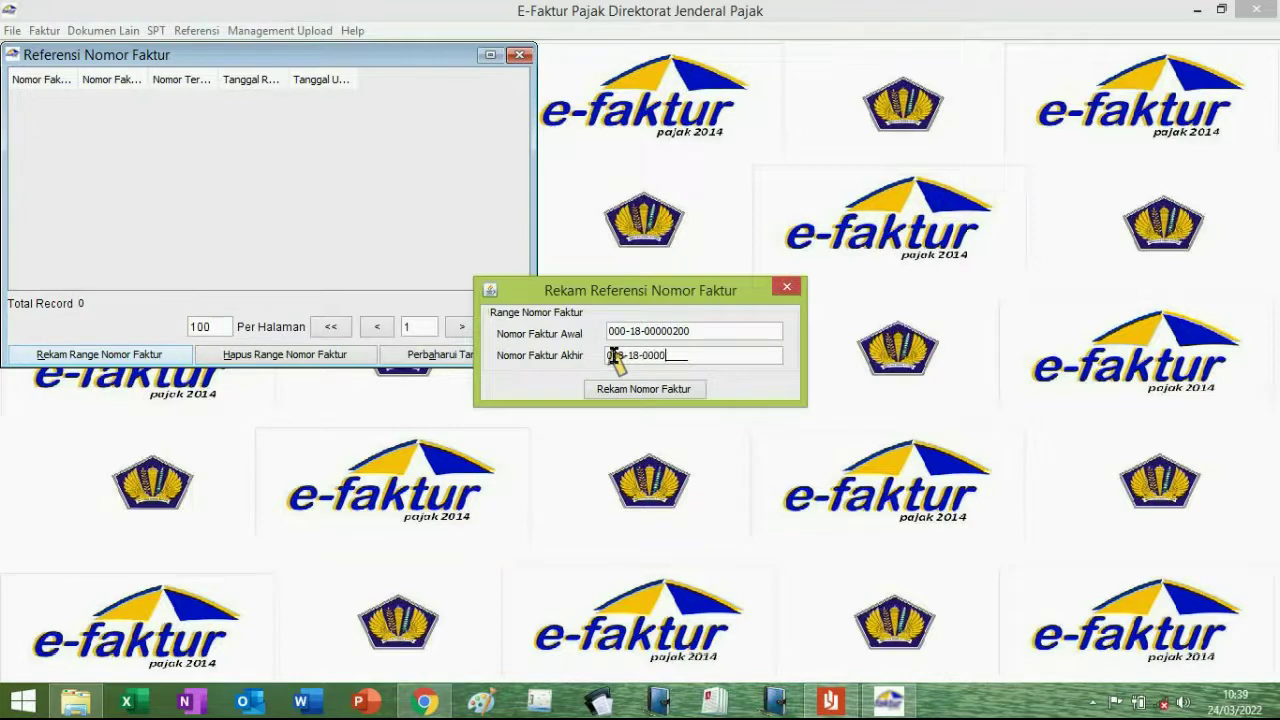
click(664, 388)
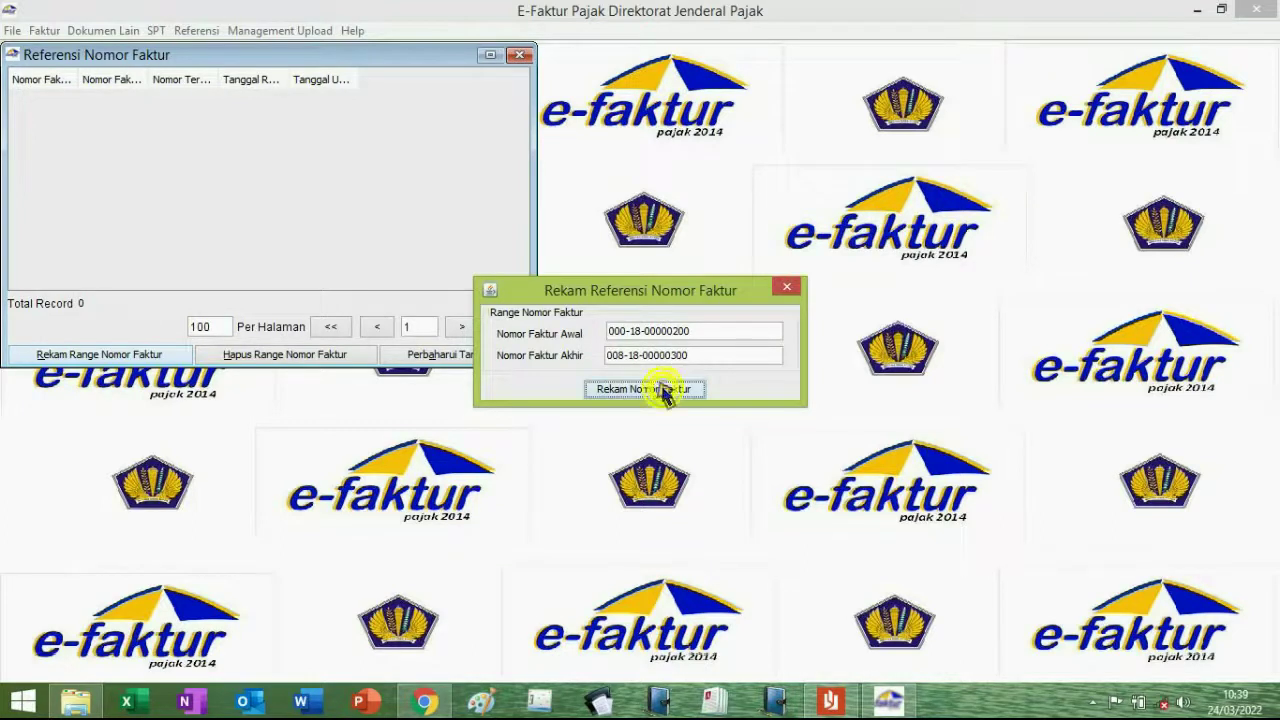
click(639, 382)
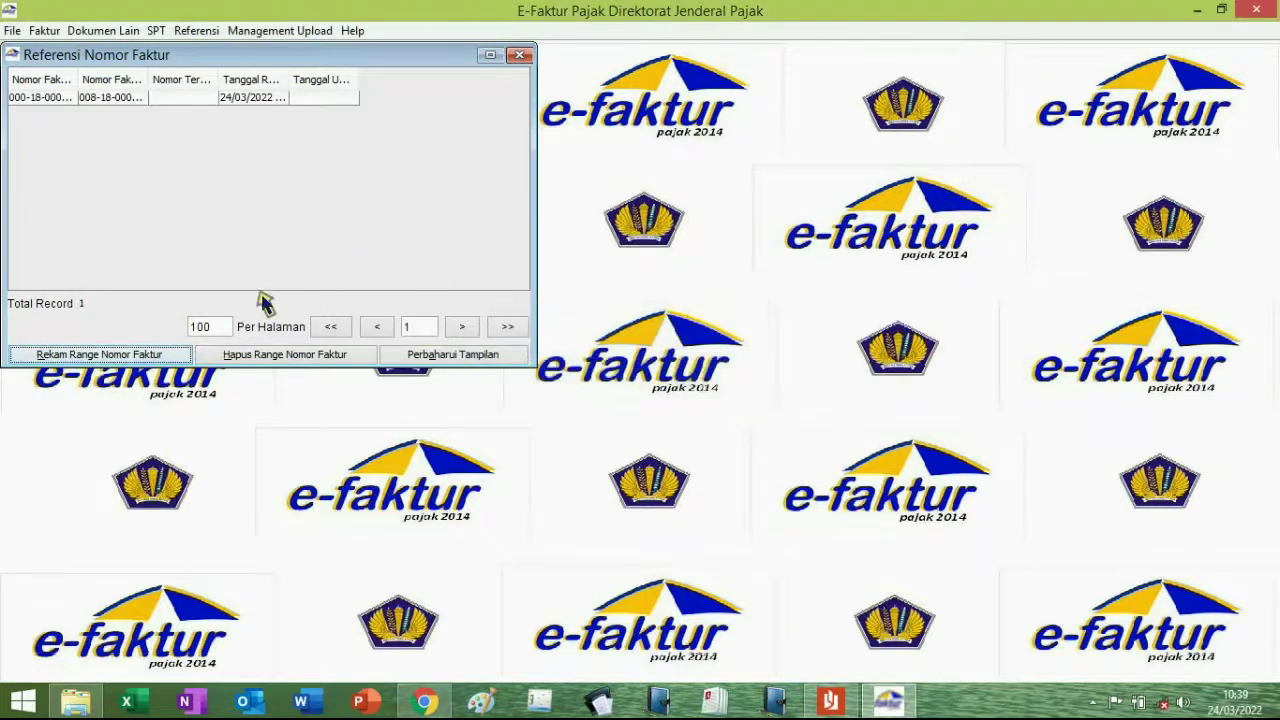
click(520, 56)
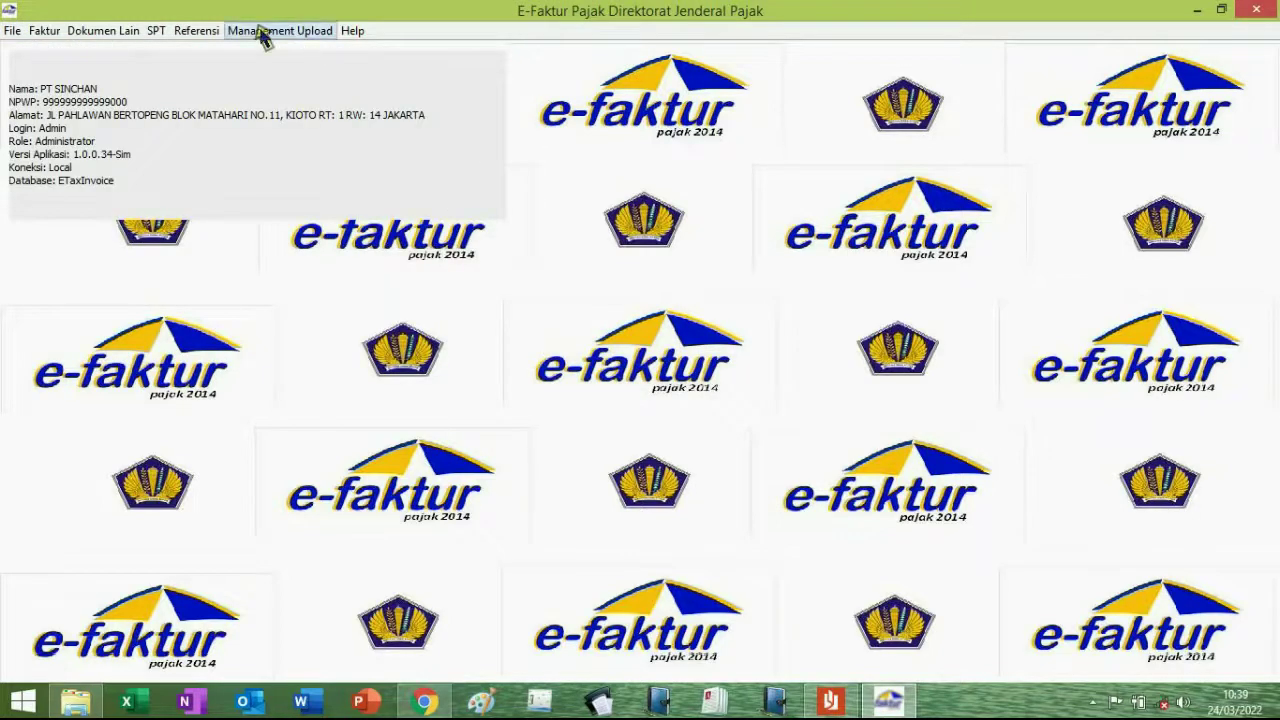
Step: Reopen the Referensi Nomor Faktur list, widen the Tanggal Rekam column to view the full recording date, and close the list
click(196, 30)
click(216, 94)
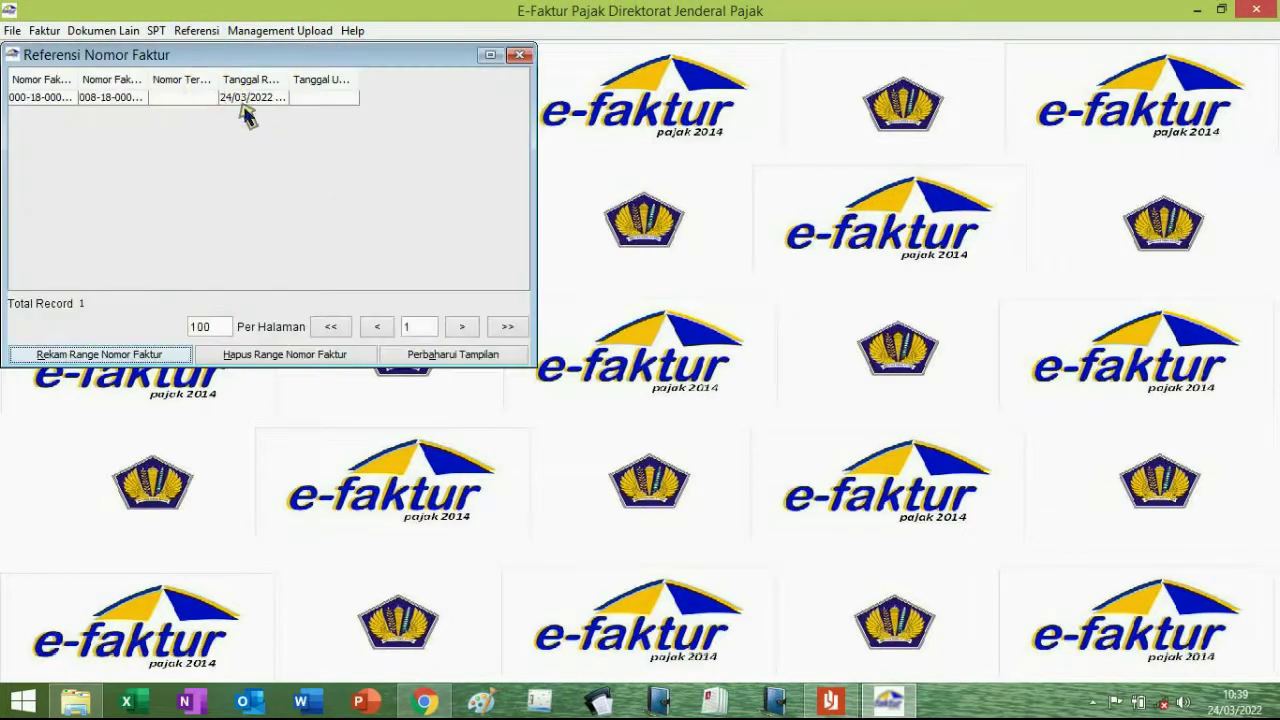
drag(288, 82, 370, 84)
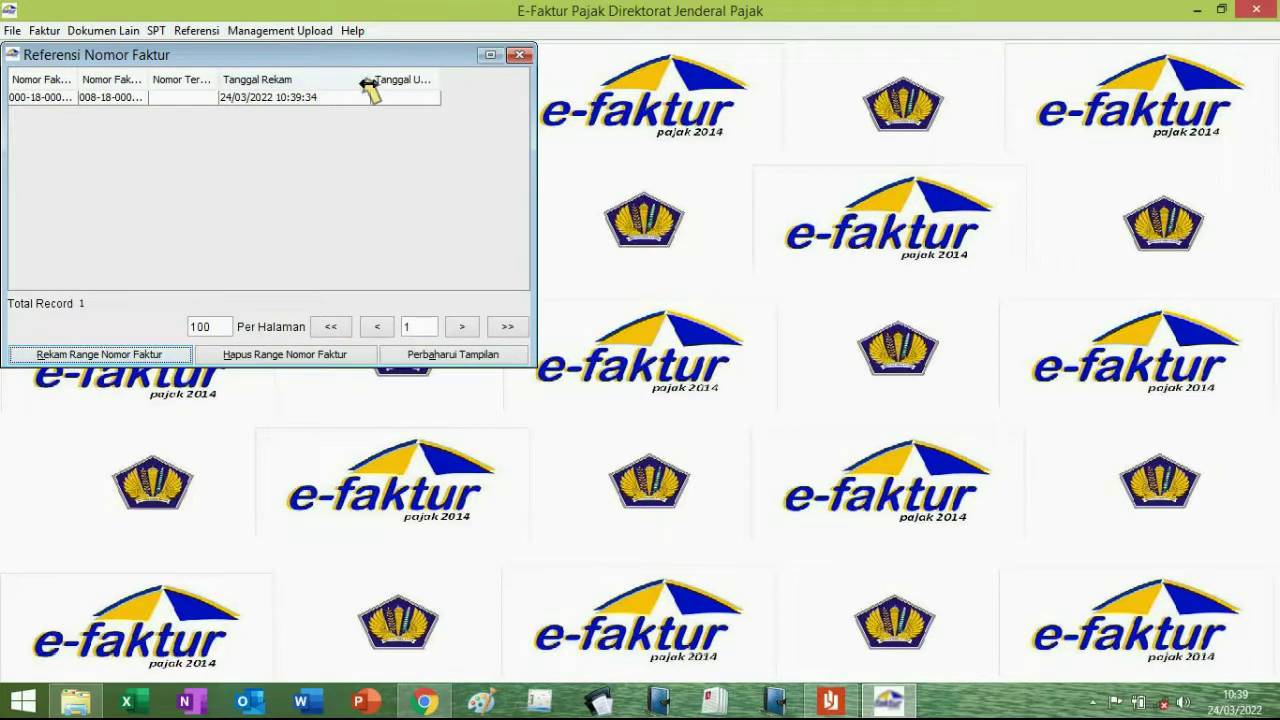
click(526, 57)
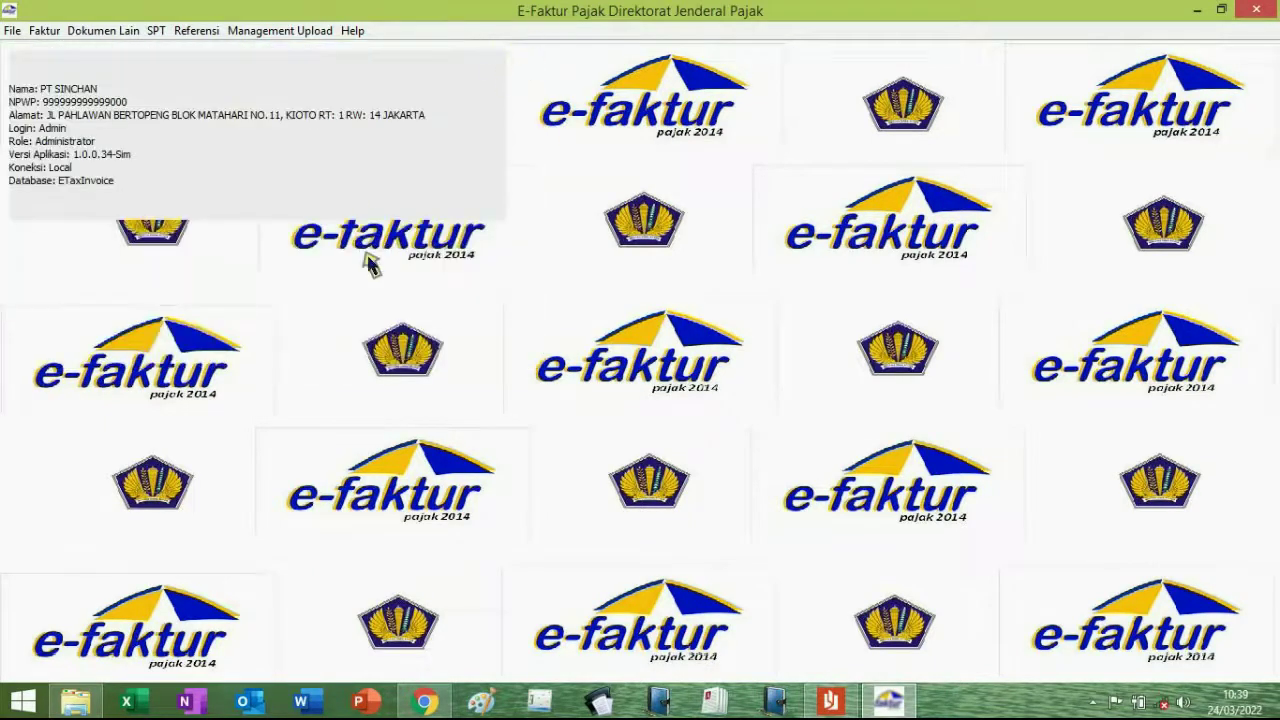
Step: Read the PDF module through section D, Faktur Pajak Keluaran, covering Contoh transaksi 1 and its counterparty instructions, and switch back to e-Faktur
click(830, 690)
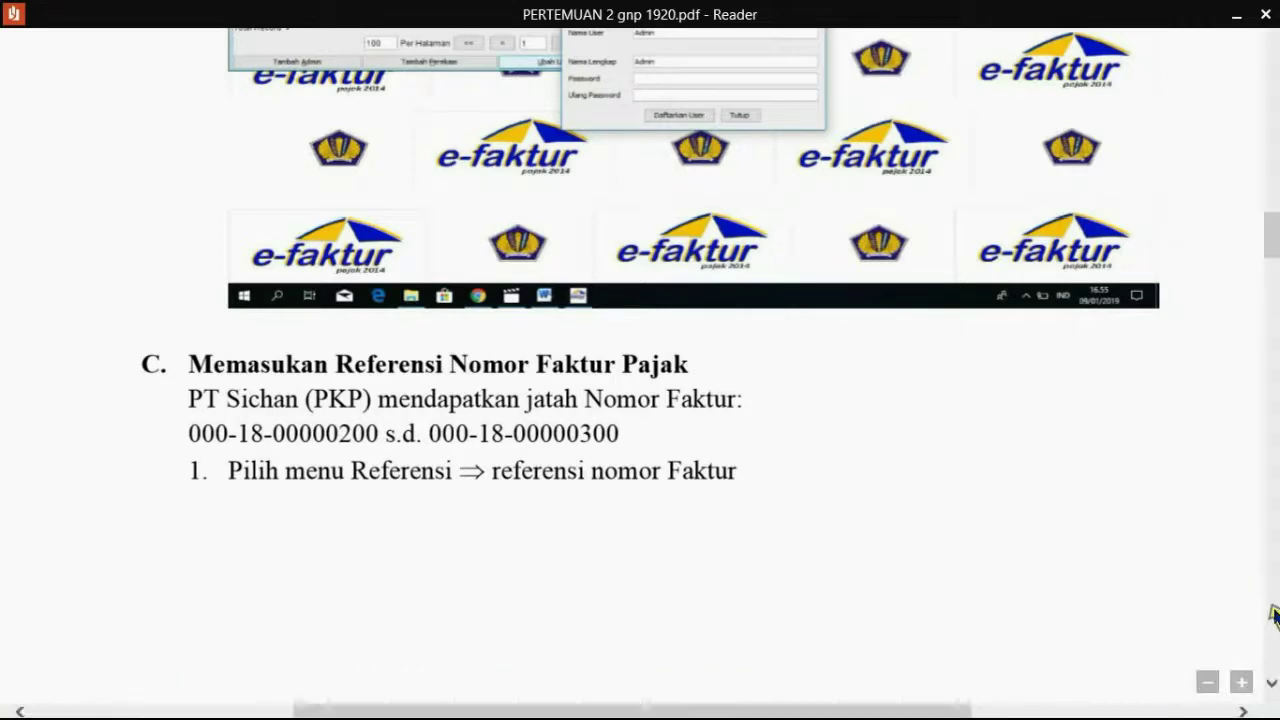
scroll(1275, 640, down, 5)
scroll(1272, 688, down, 2)
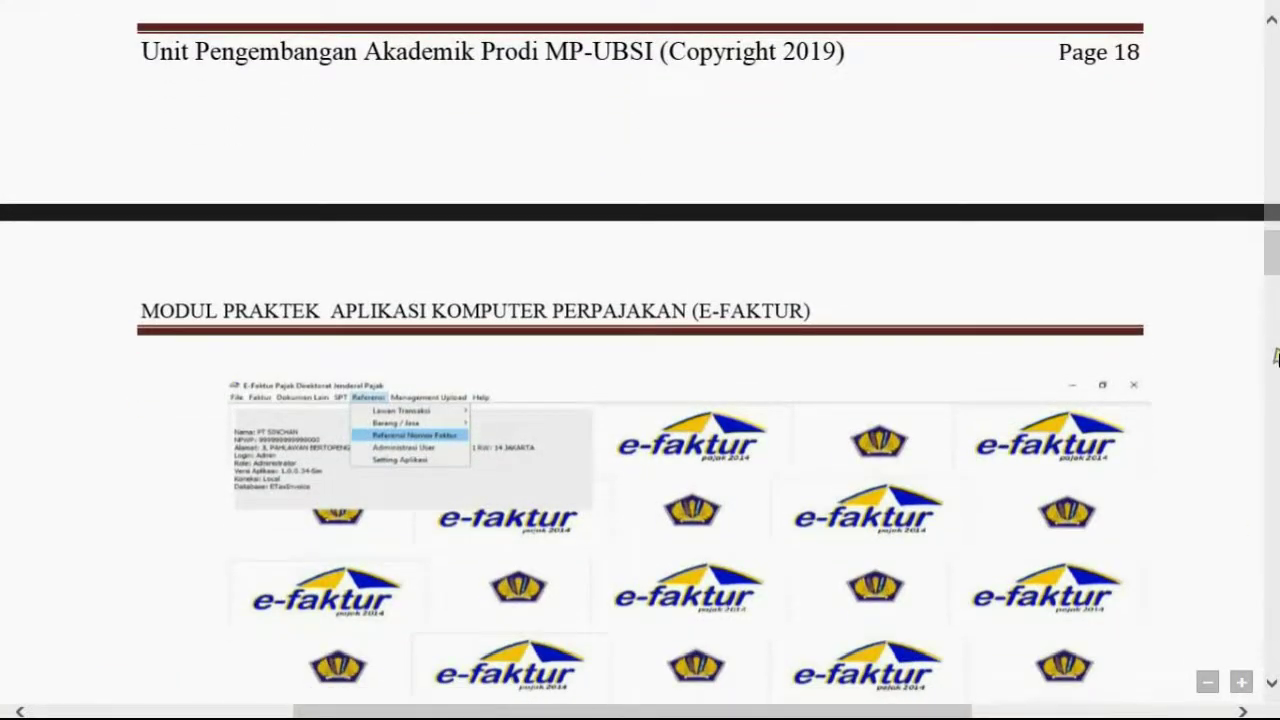
scroll(1268, 60, down, 10)
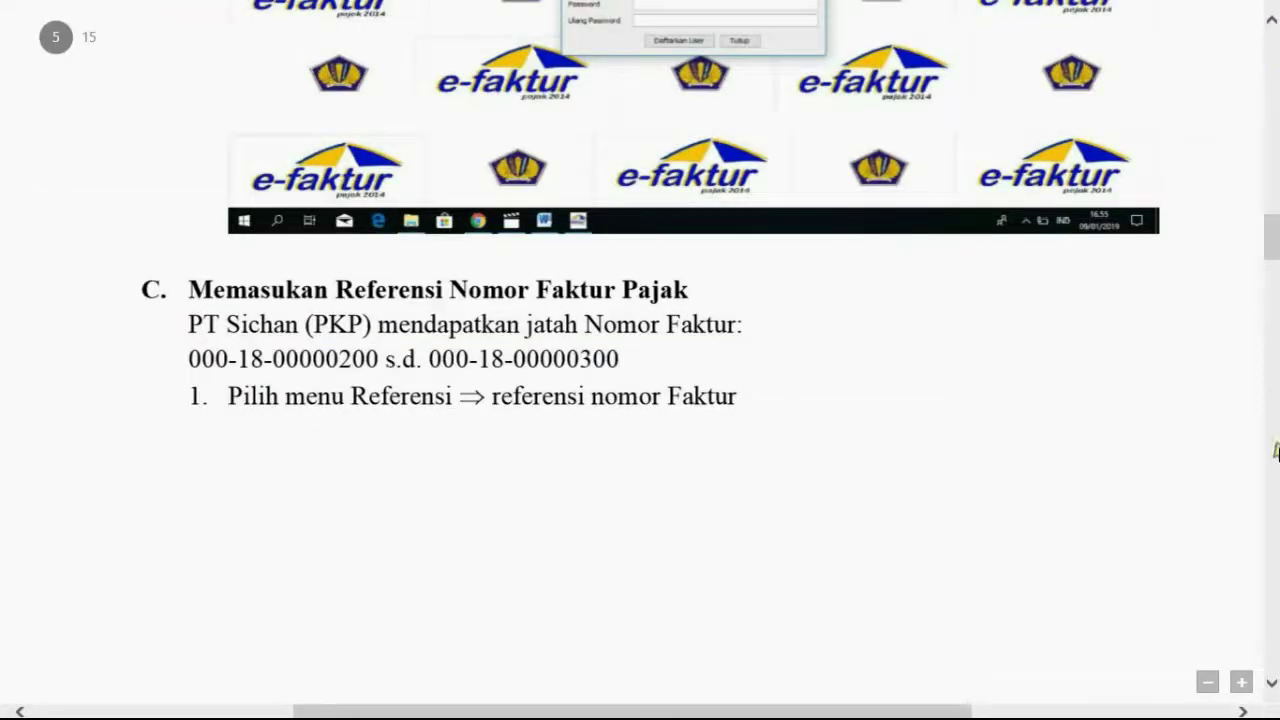
scroll(1276, 540, up, 10)
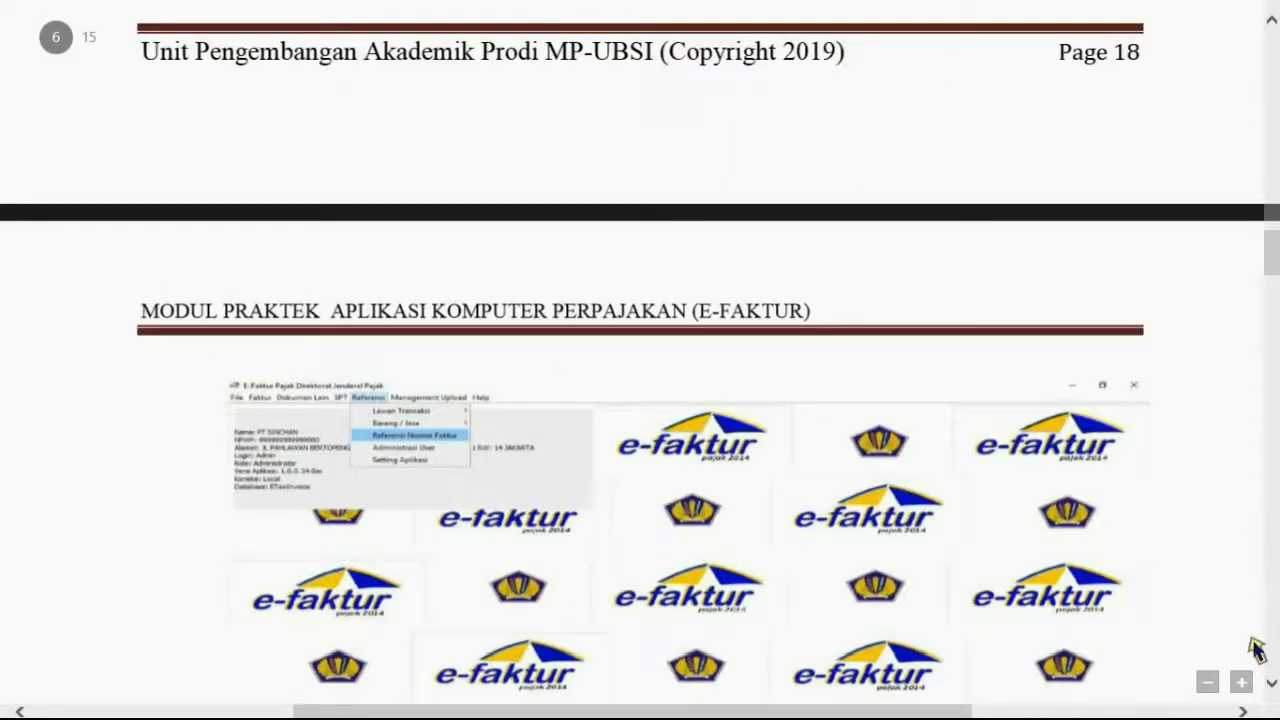
scroll(1265, 660, down, 10)
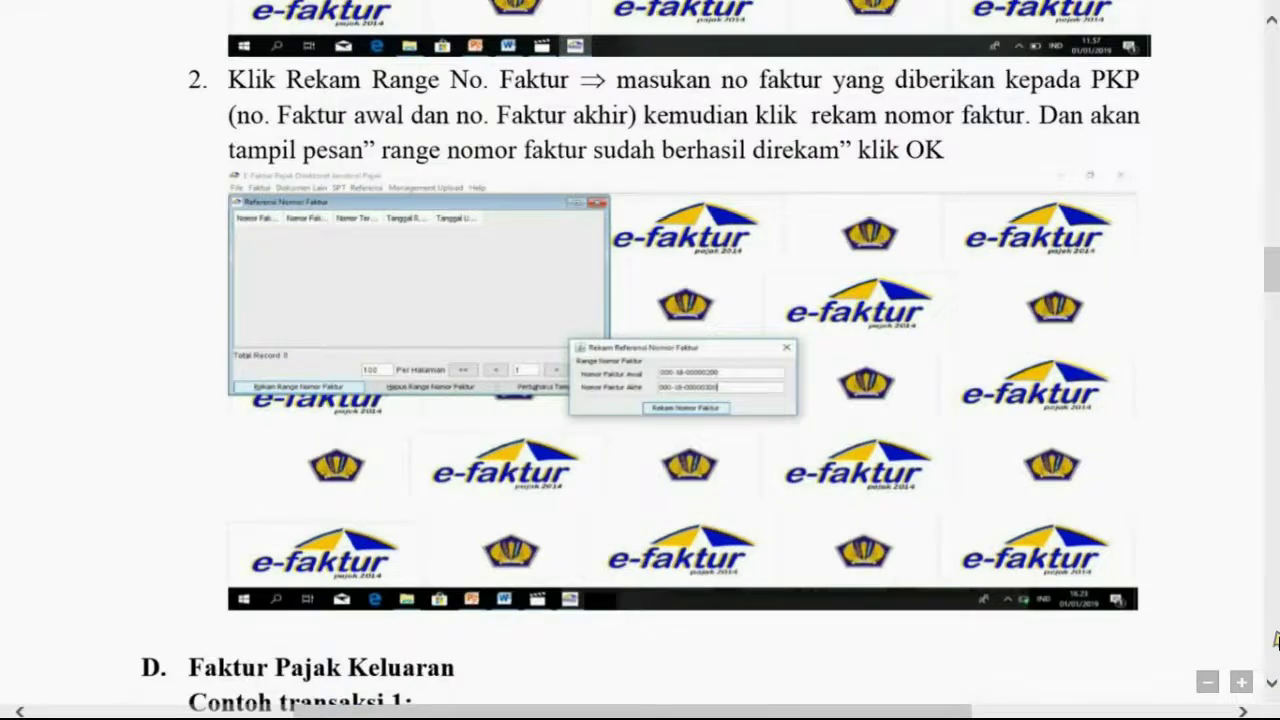
scroll(1276, 640, down, 15)
scroll(1266, 24, up, 3)
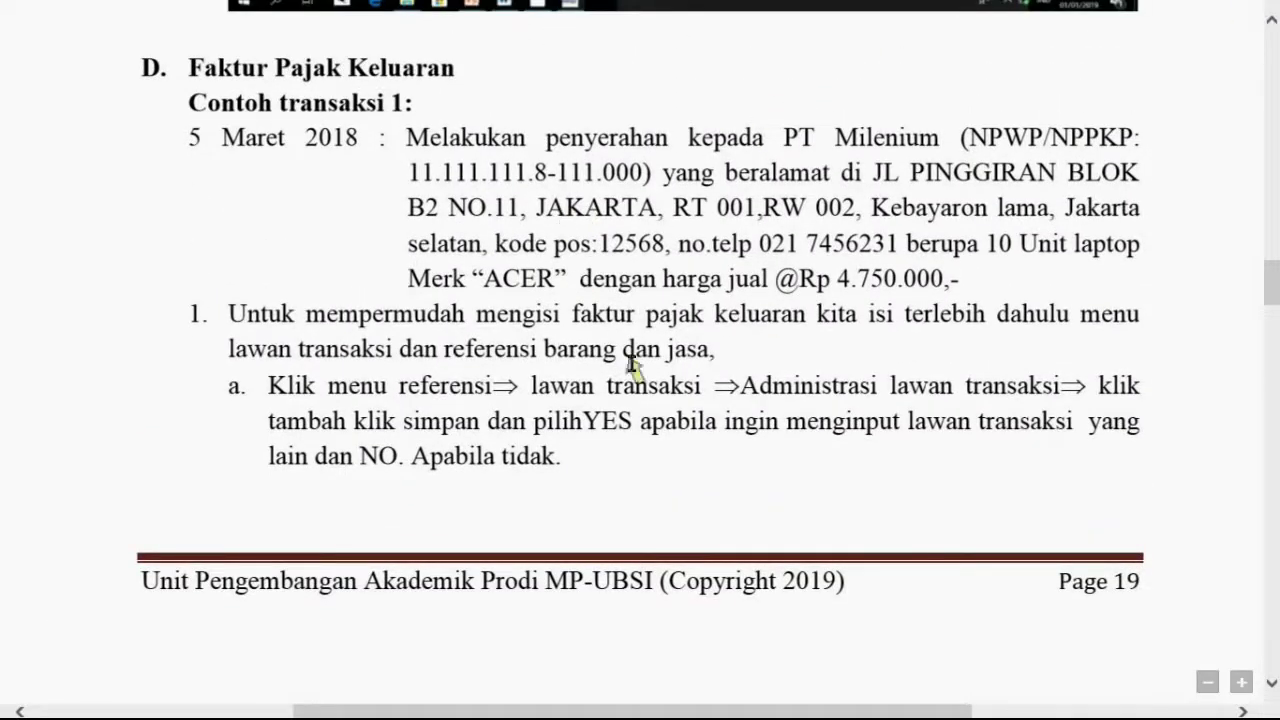
drag(224, 137, 358, 138)
click(592, 160)
click(890, 705)
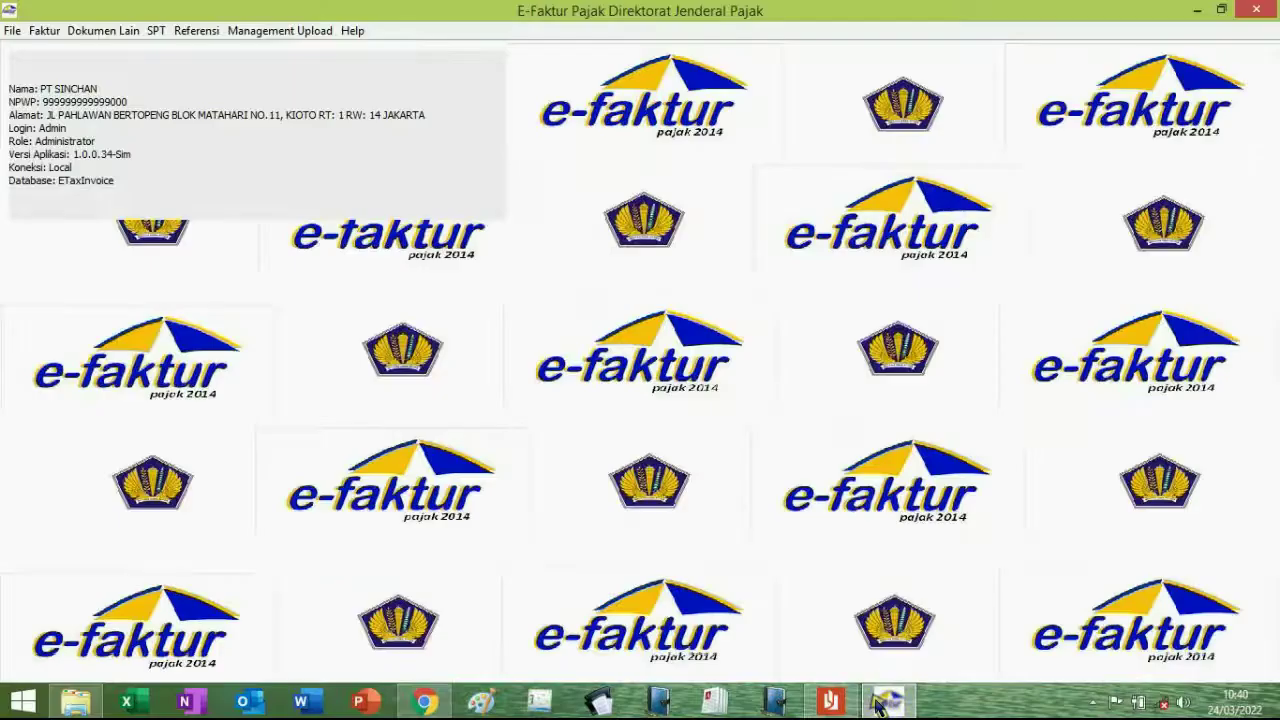
Step: Open the Referensi Lawan Transaksi list and start a new counterparty record
click(211, 34)
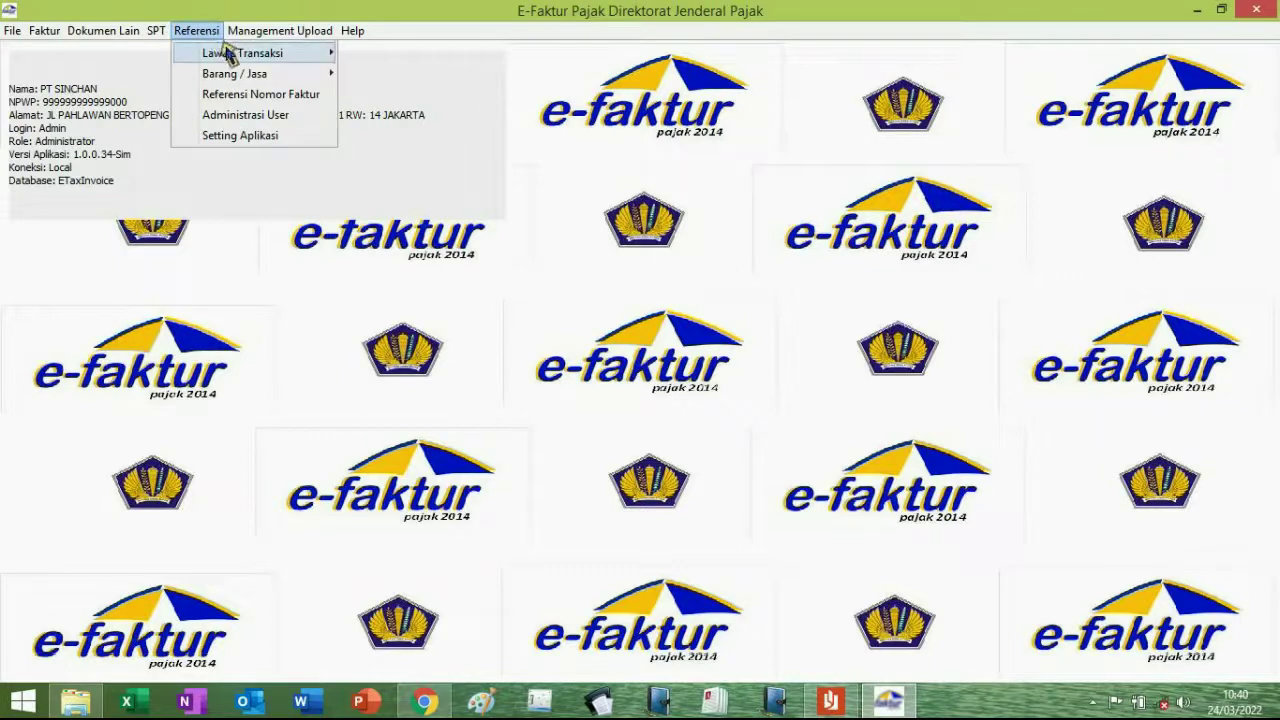
mouse_move(222, 52)
click(369, 54)
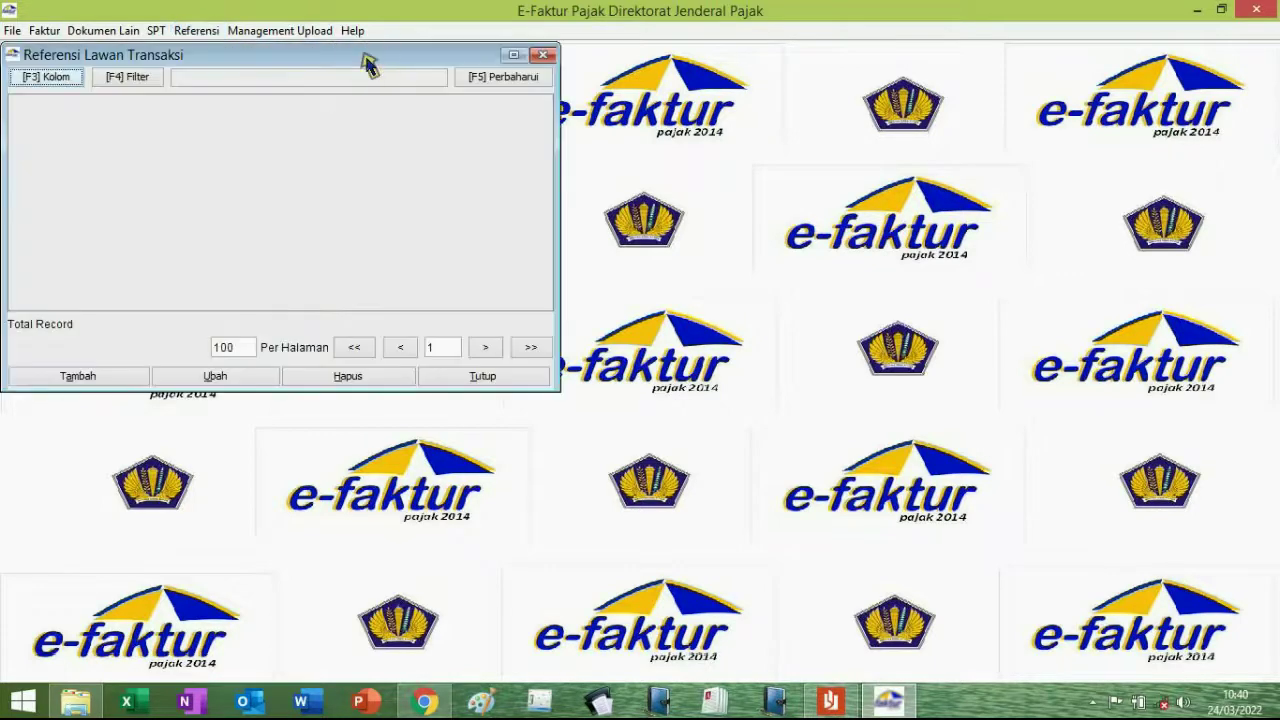
click(78, 376)
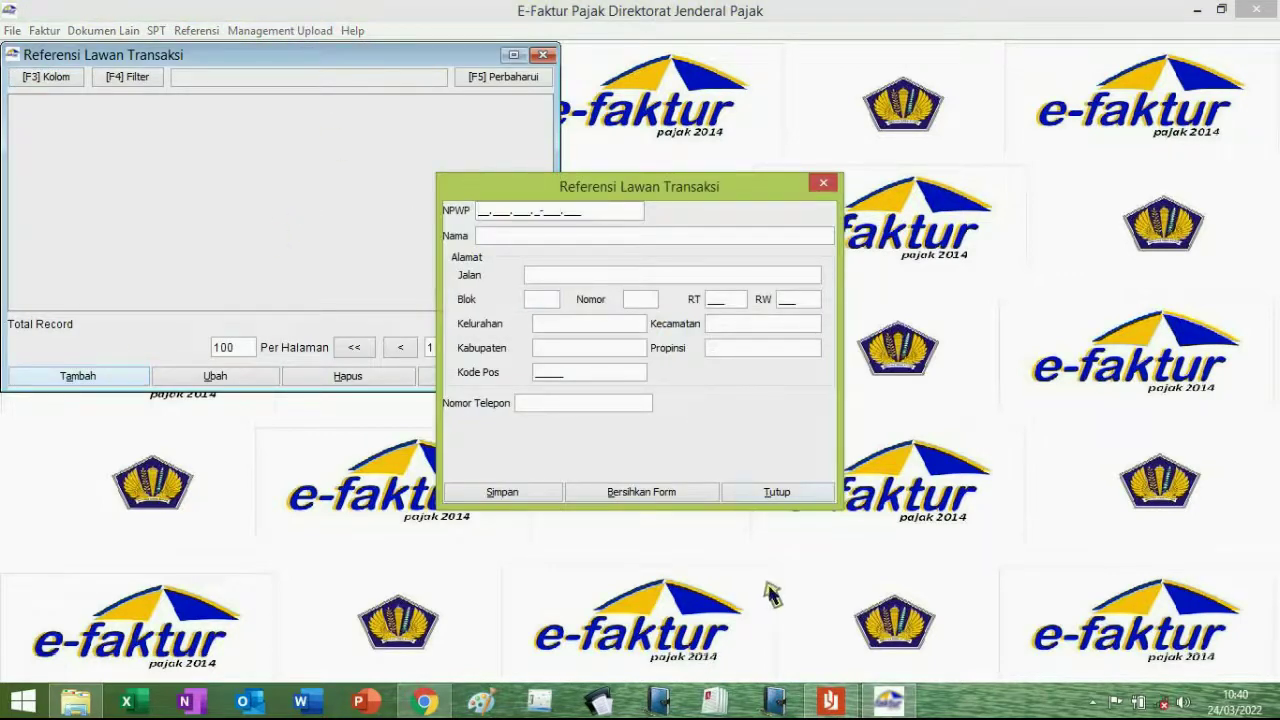
Step: Copy PT Milenium's NPWP from Contoh transaksi 1 in the PDF module into the NPWP field of the counterparty form
click(828, 702)
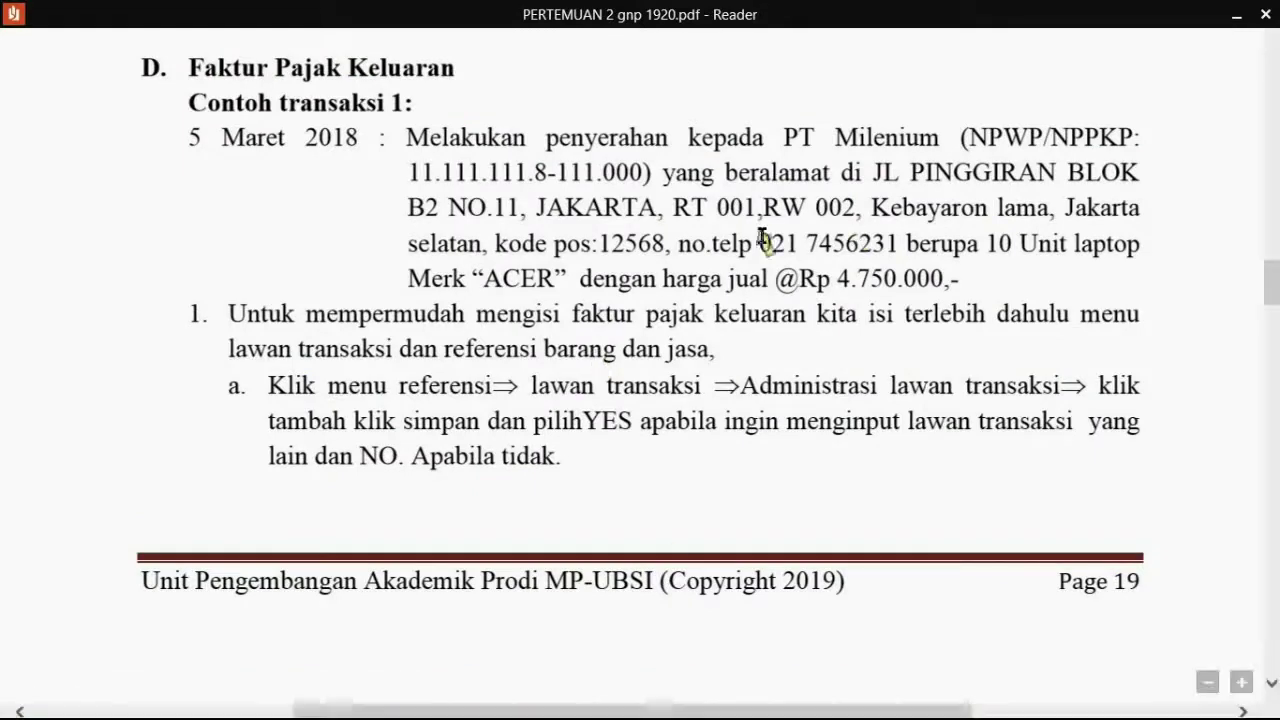
drag(410, 172, 641, 173)
key(ctrl+c)
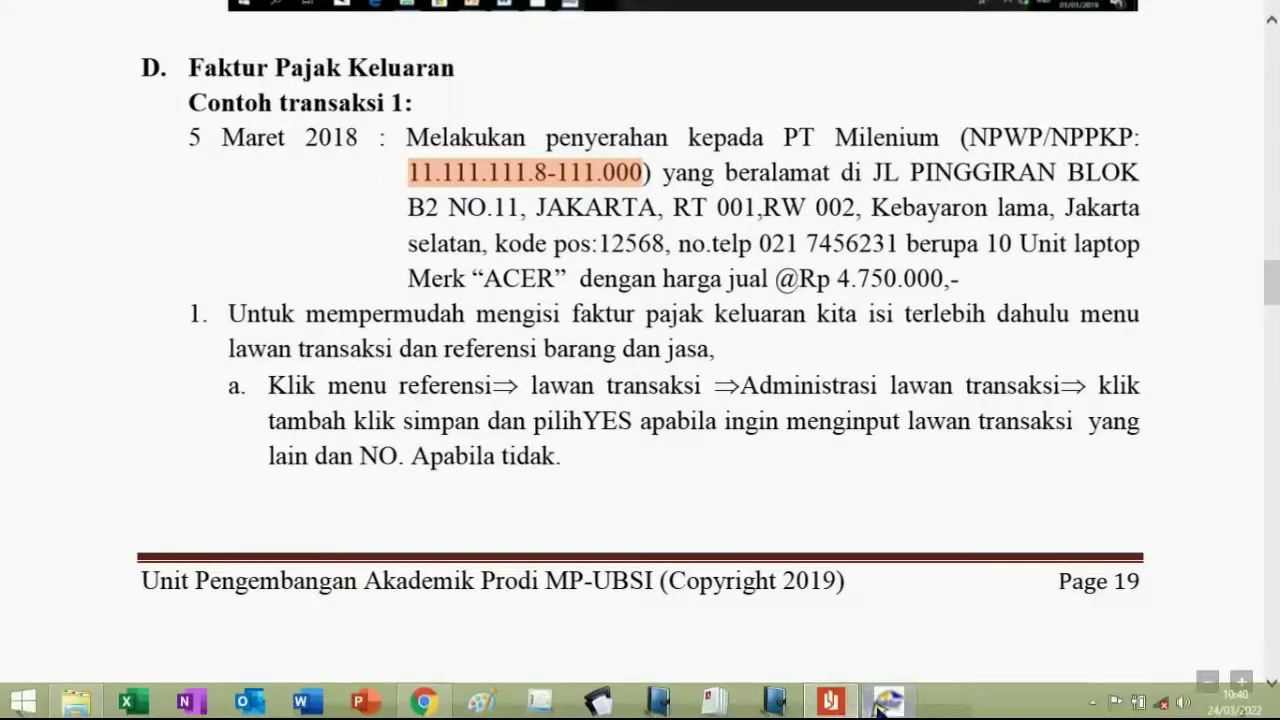
click(885, 703)
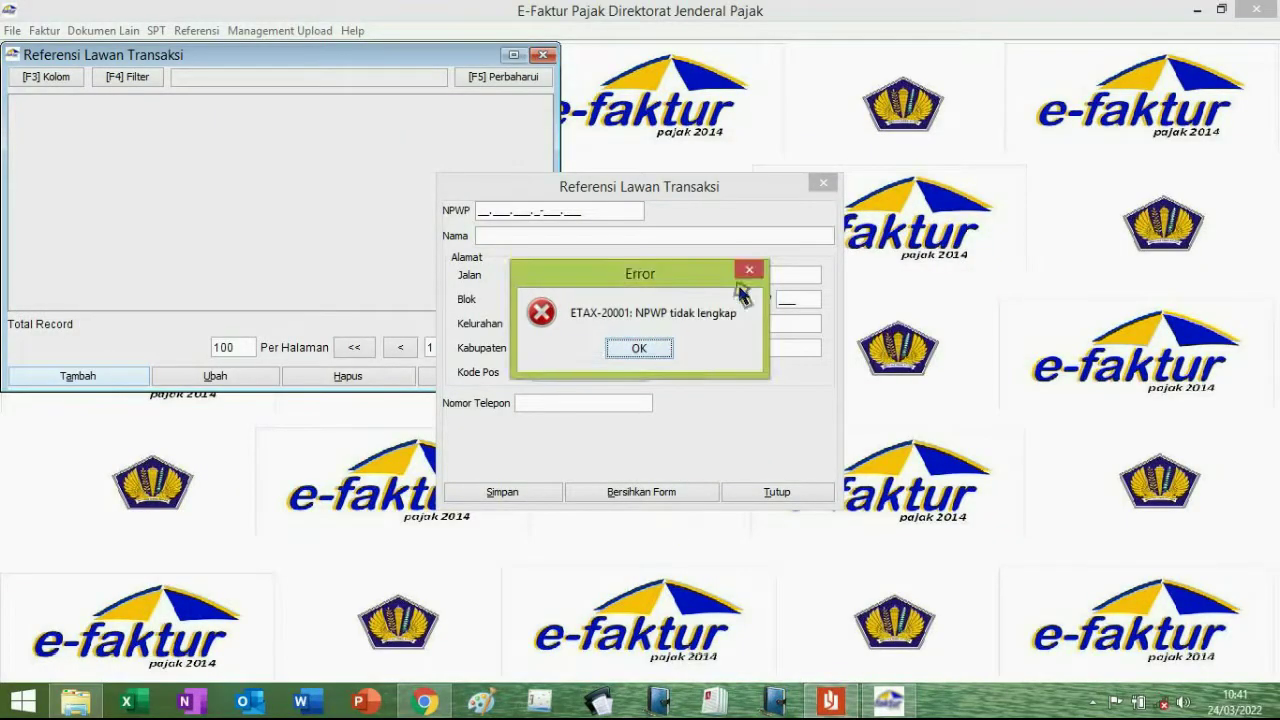
click(749, 270)
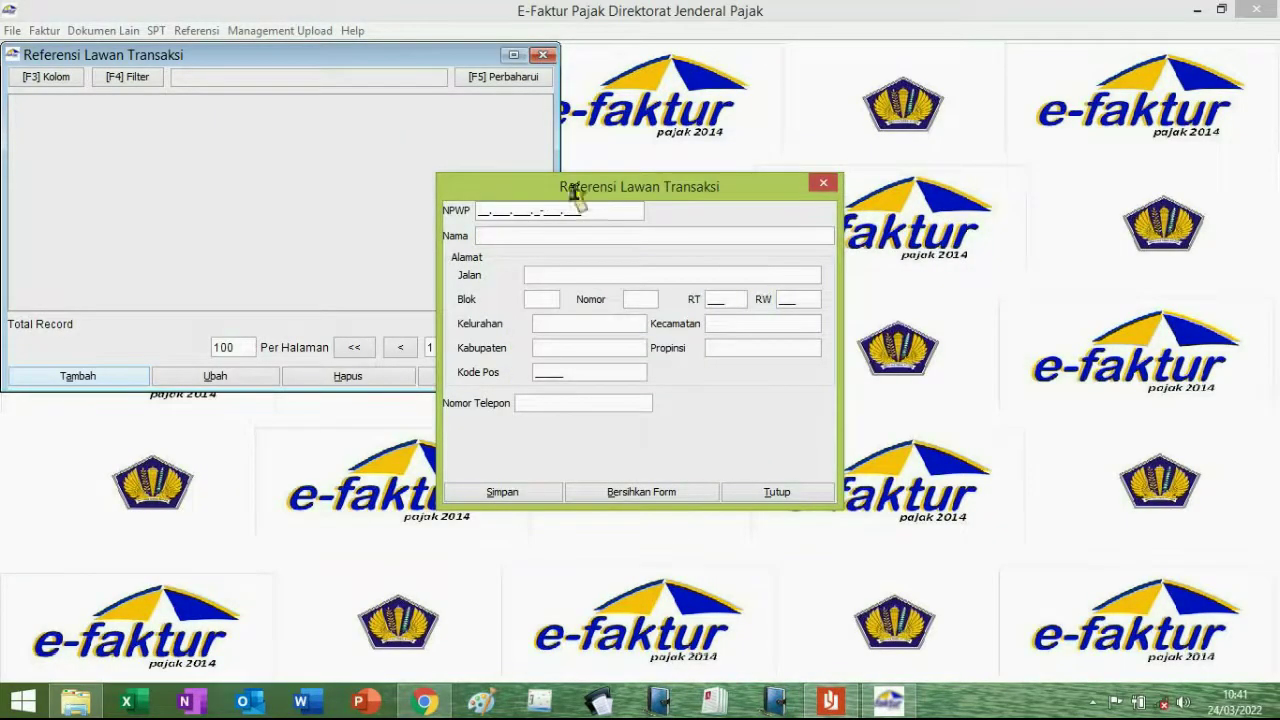
click(482, 210)
key(ctrl+v)
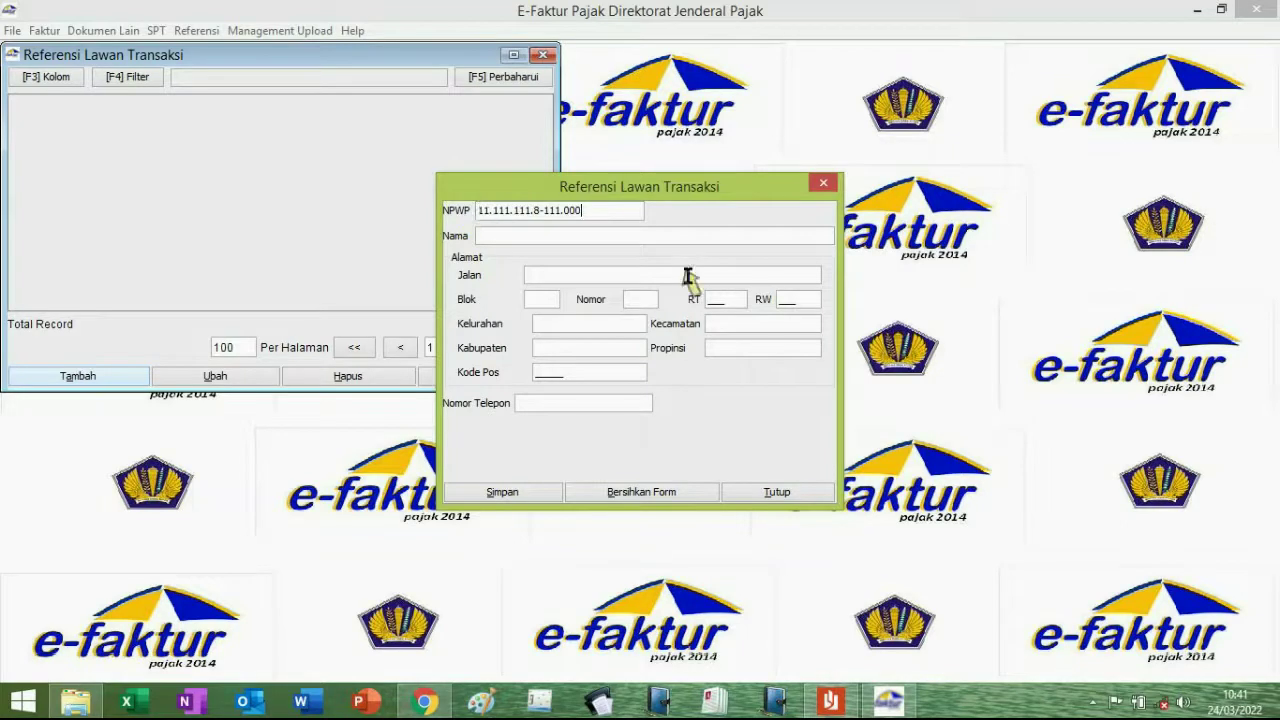
Step: Copy the company name PT Milenium from the PDF module into the Nama field of the counterparty form
click(645, 238)
click(830, 700)
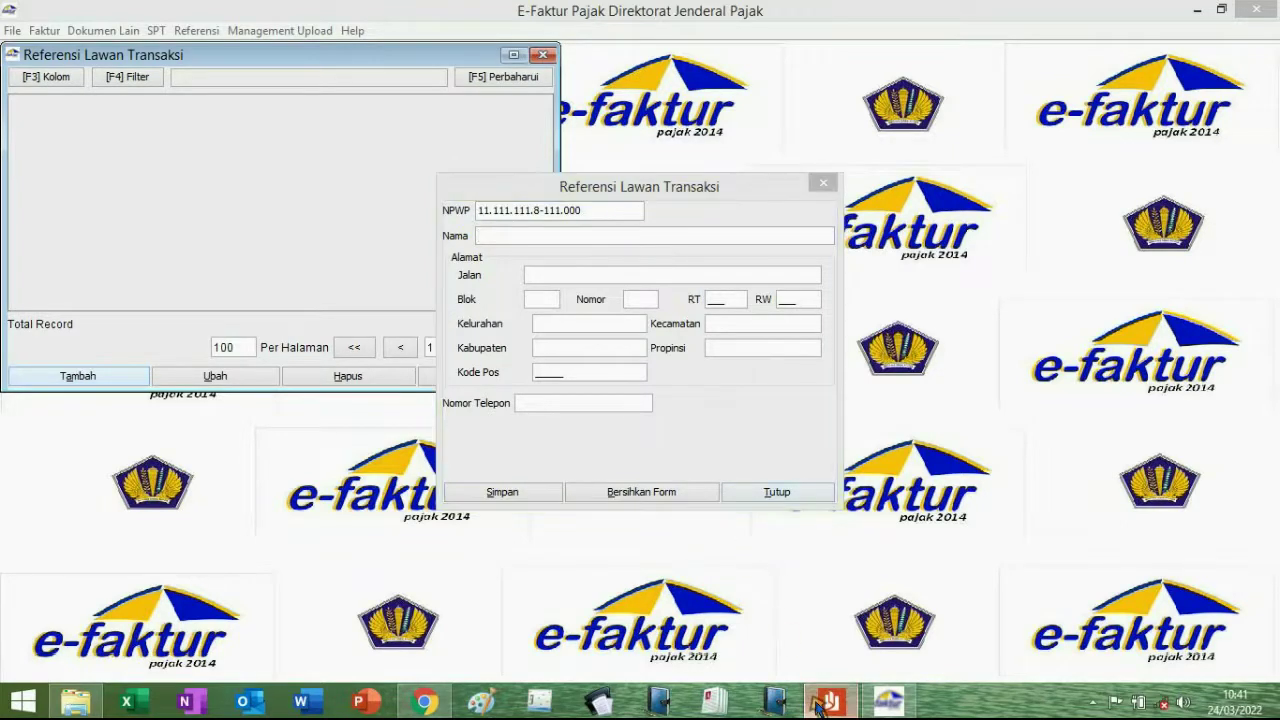
drag(787, 140, 935, 142)
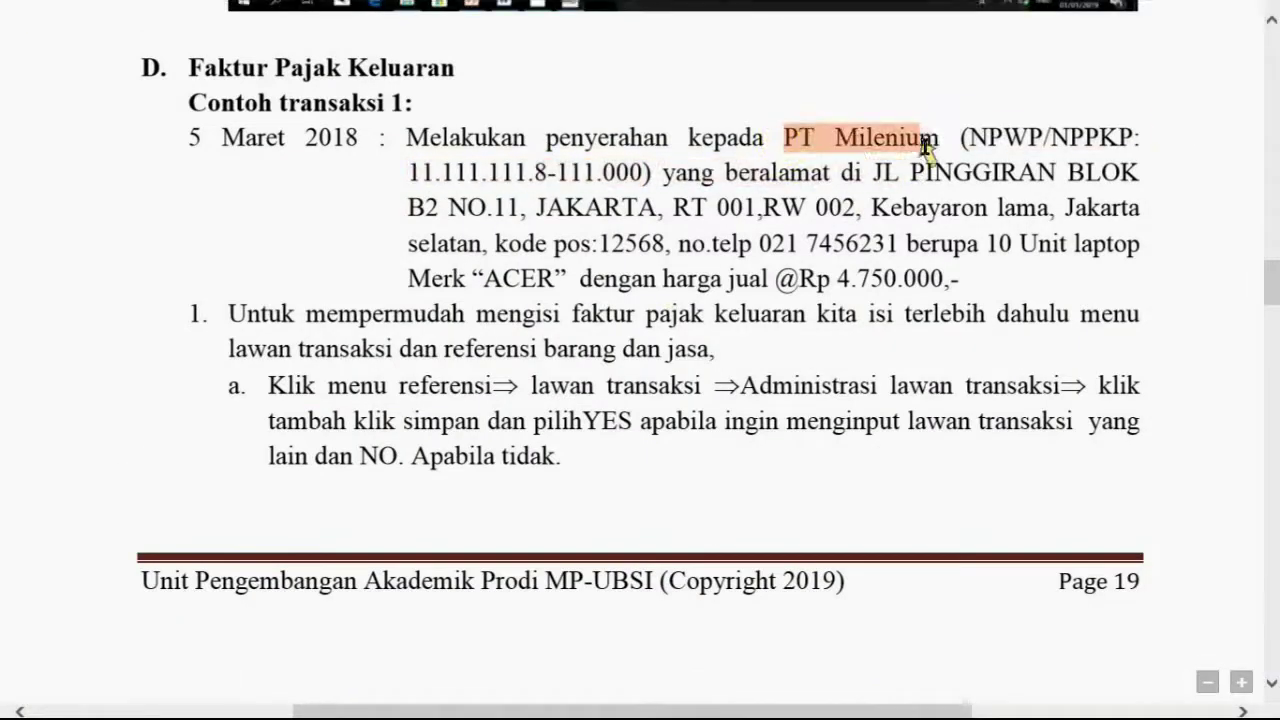
click(950, 105)
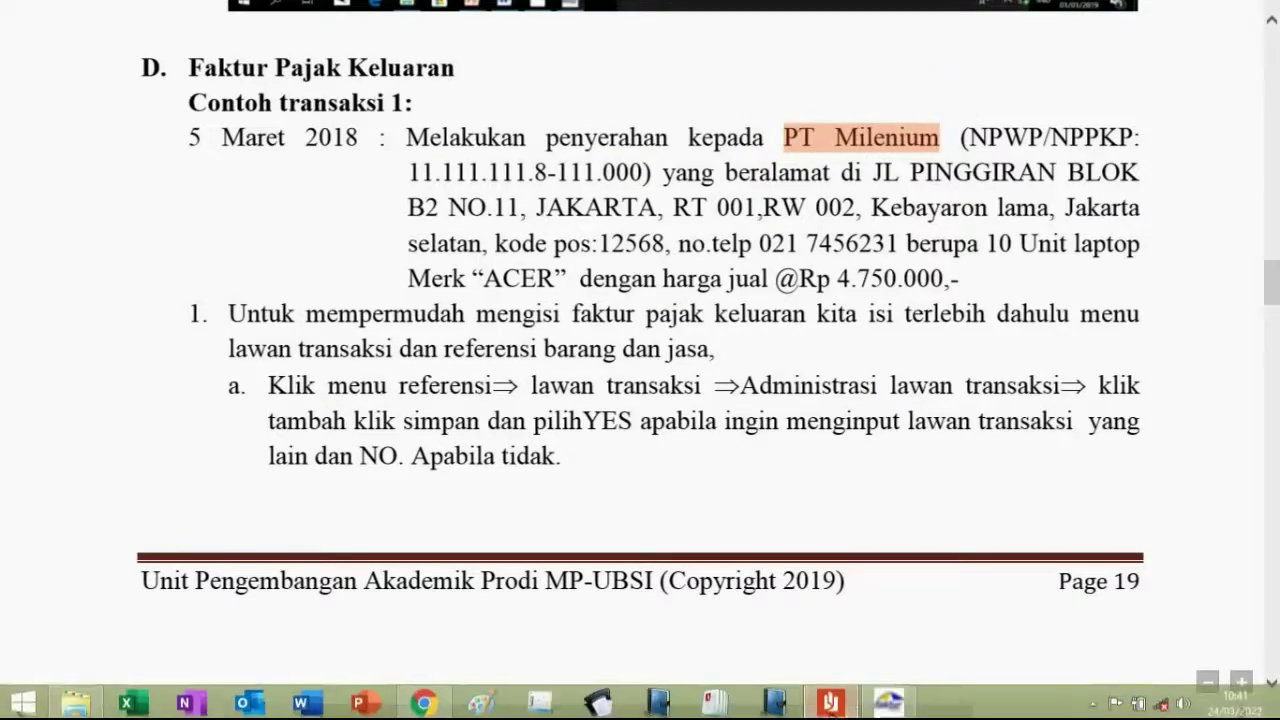
click(885, 707)
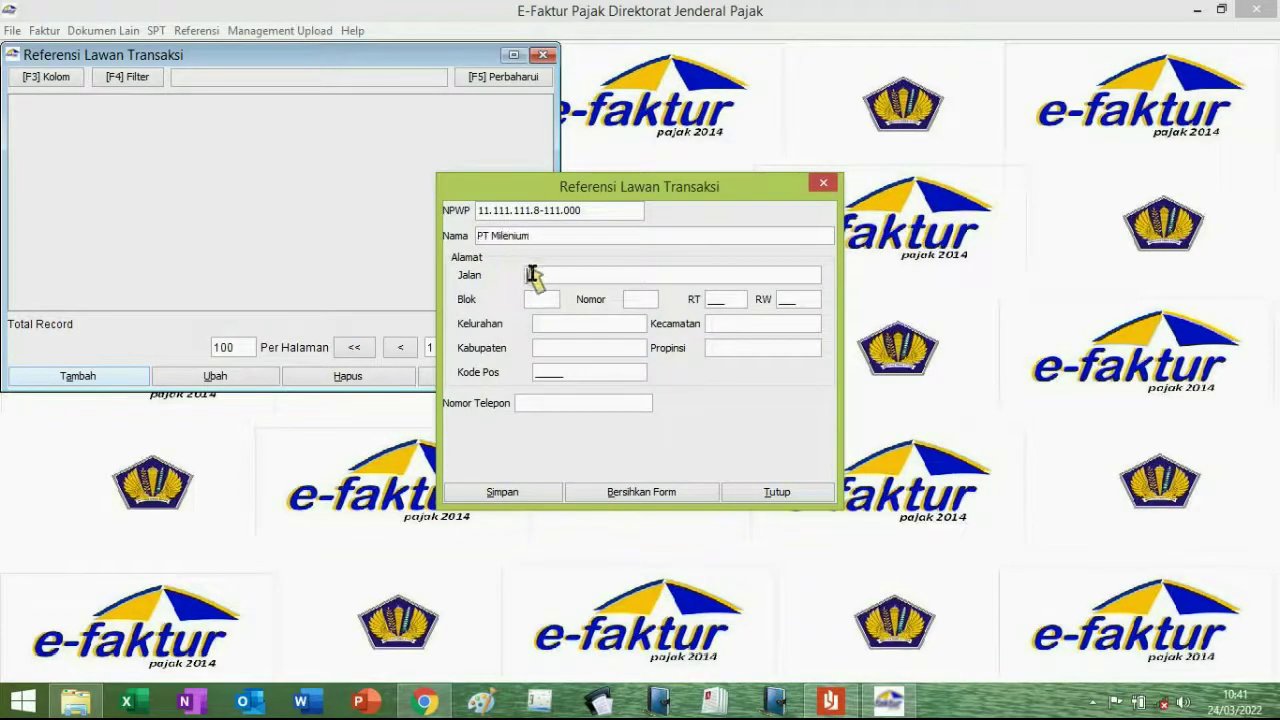
Step: Copy the counterparty's street name from the PDF module into the Jalan field
click(830, 703)
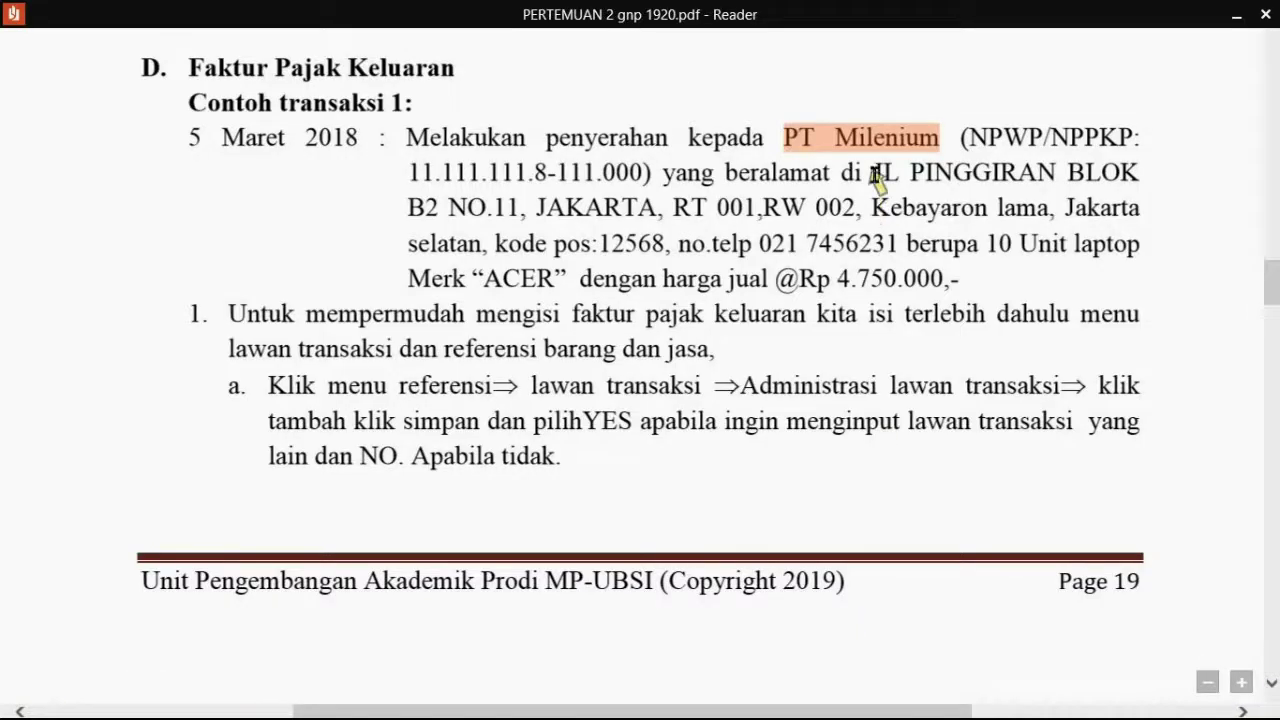
drag(874, 172, 1045, 176)
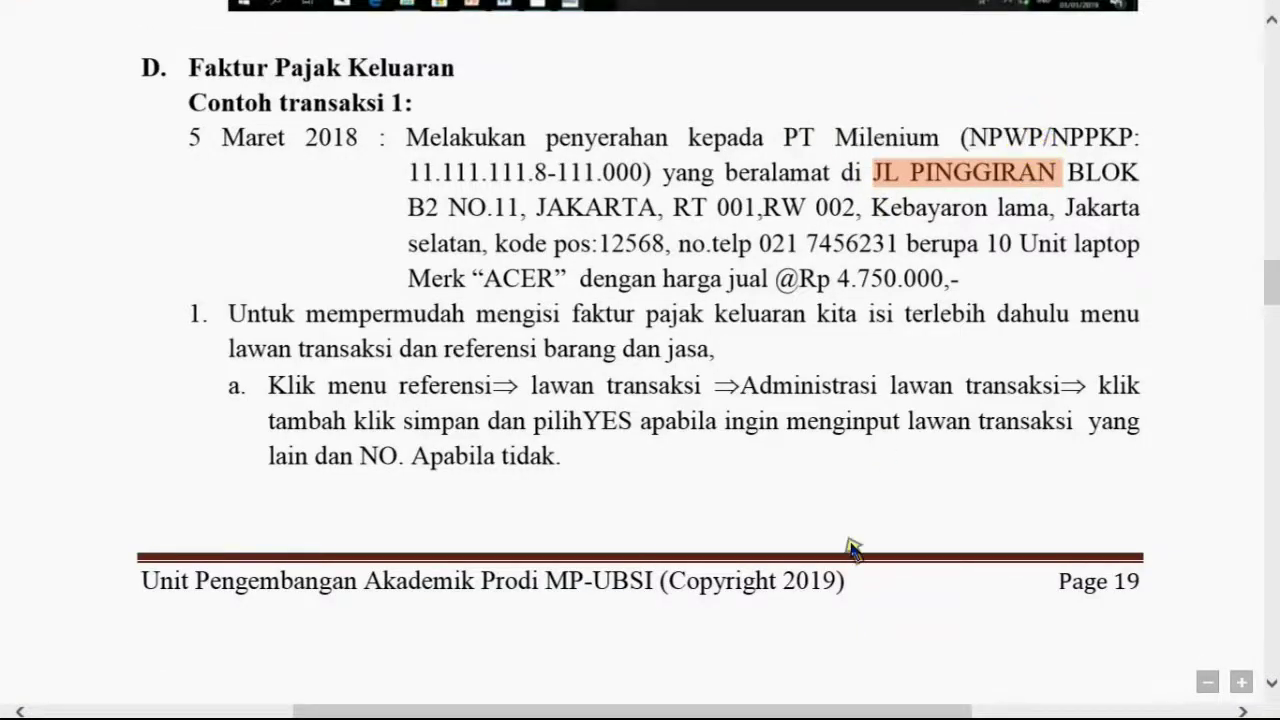
click(888, 703)
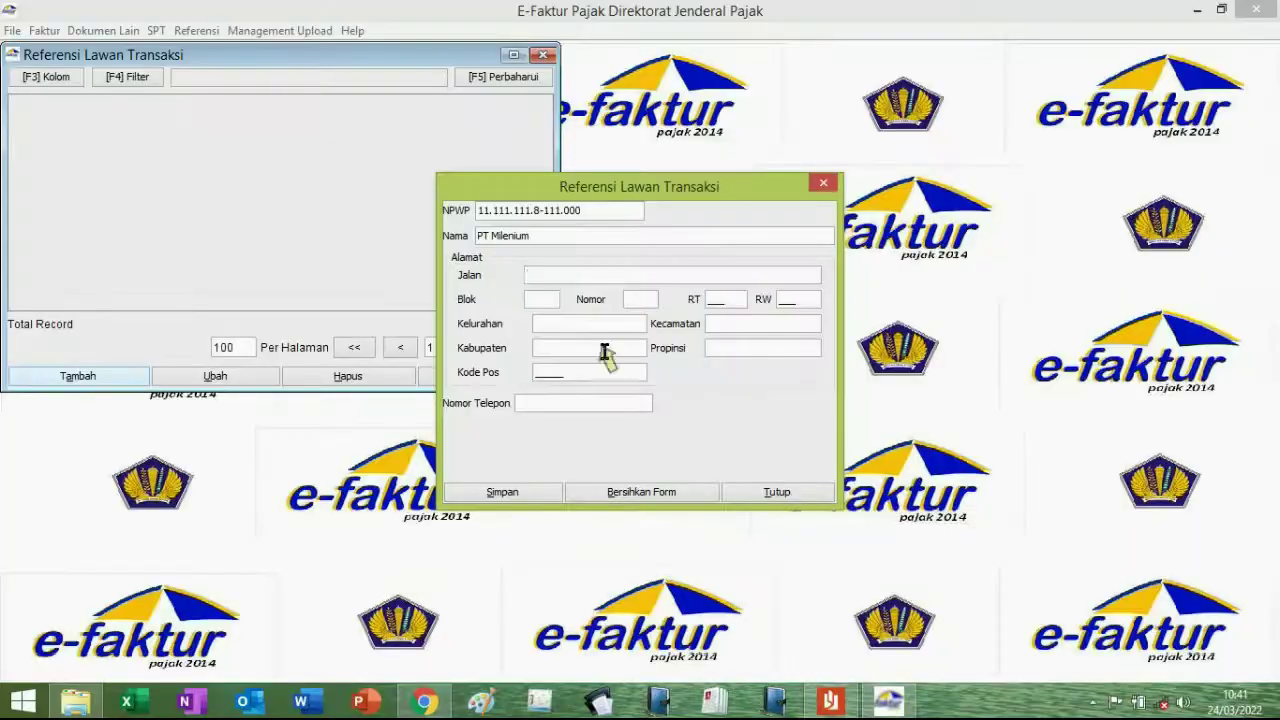
click(566, 274)
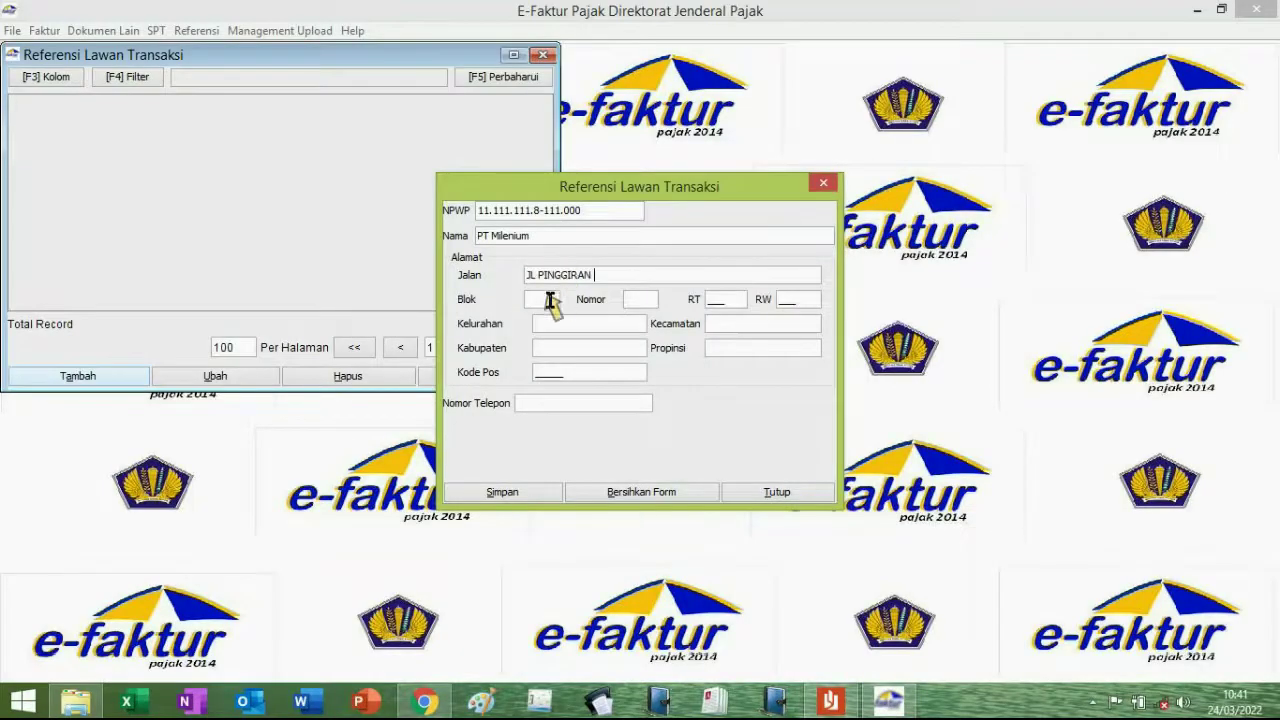
Step: Check the counterparty's address in the PDF module and fill in the Blok and Nomor fields in e-Faktur
click(828, 700)
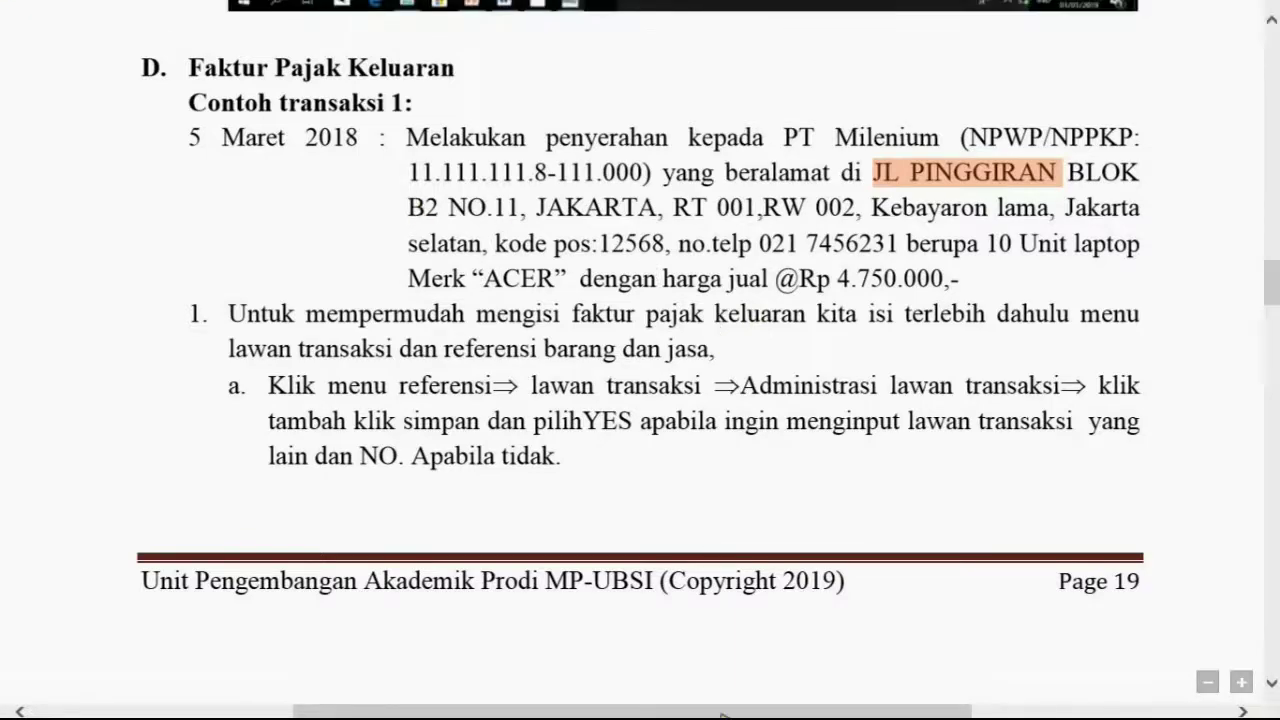
click(889, 700)
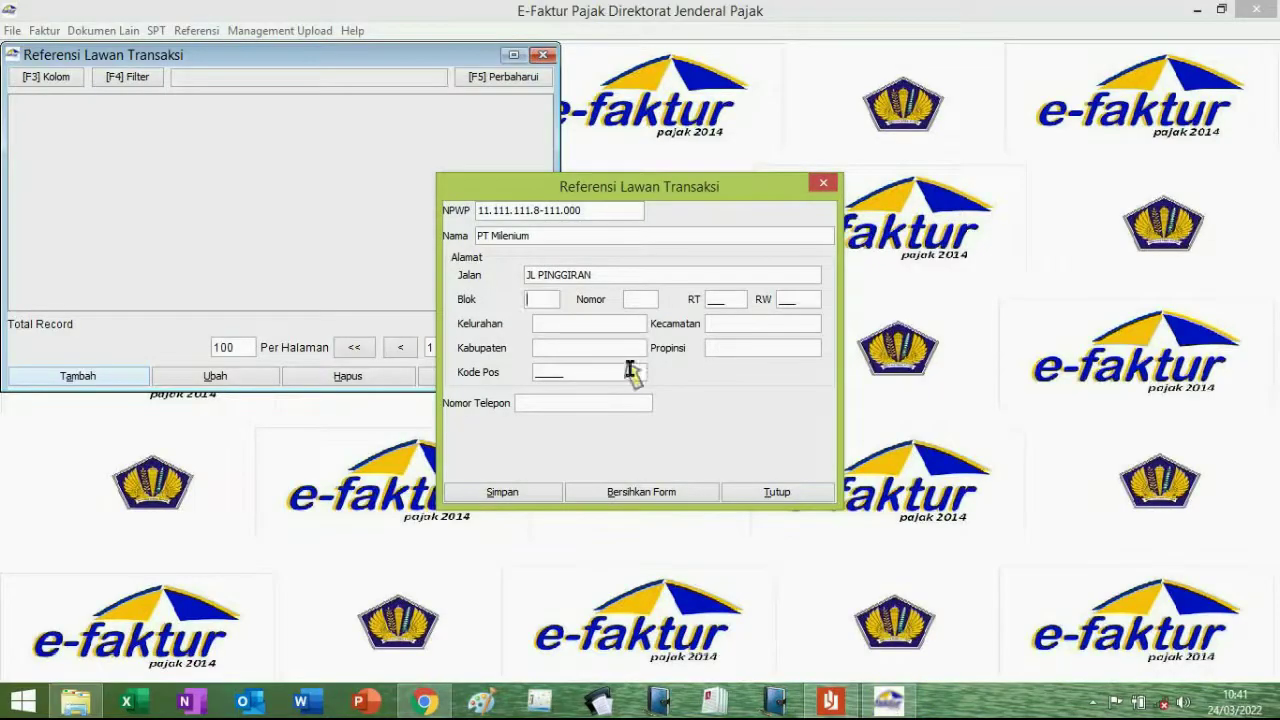
click(645, 290)
text(11)
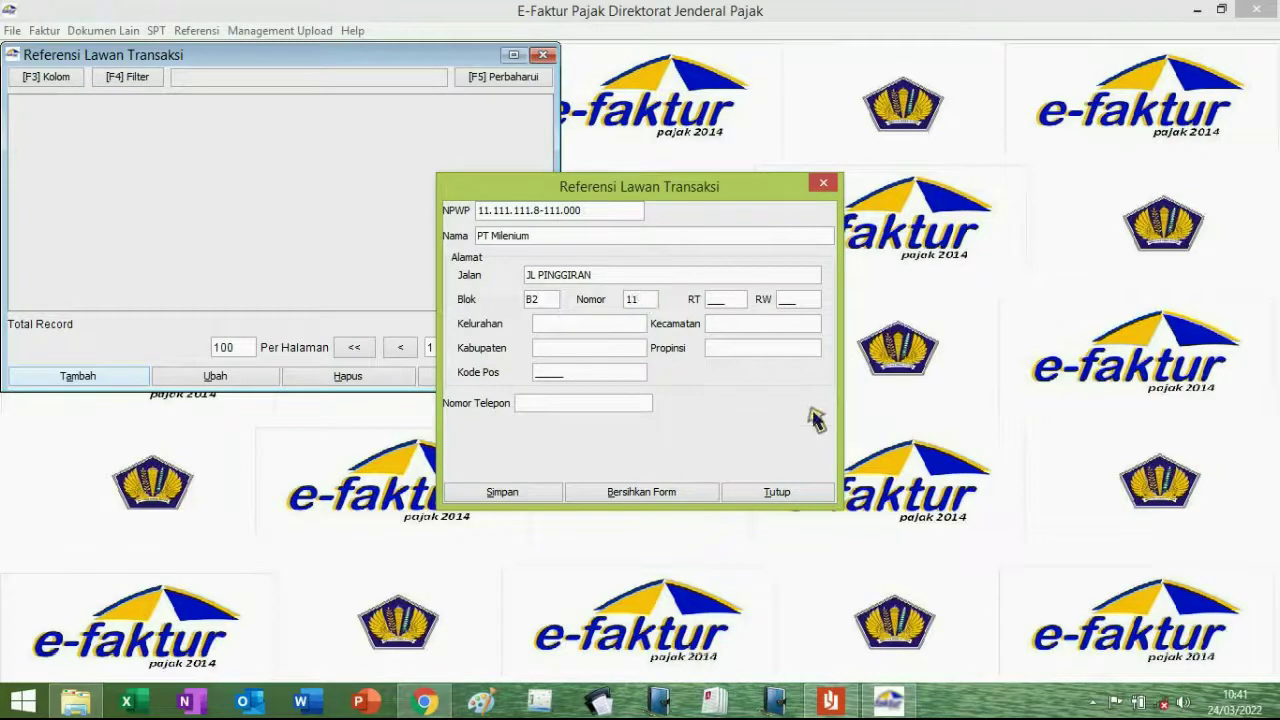
Step: Copy the counterparty's RT and RW numbers from the PDF module into the matching address fields
click(832, 700)
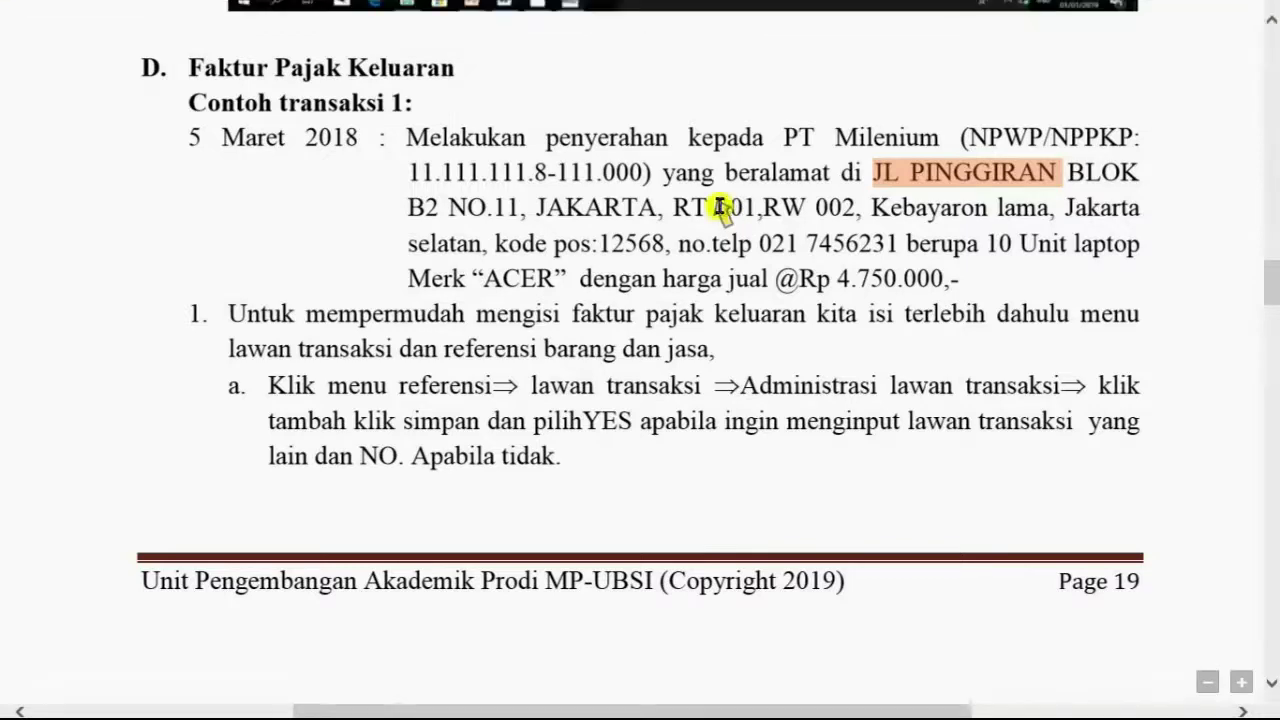
drag(720, 207, 757, 209)
click(805, 147)
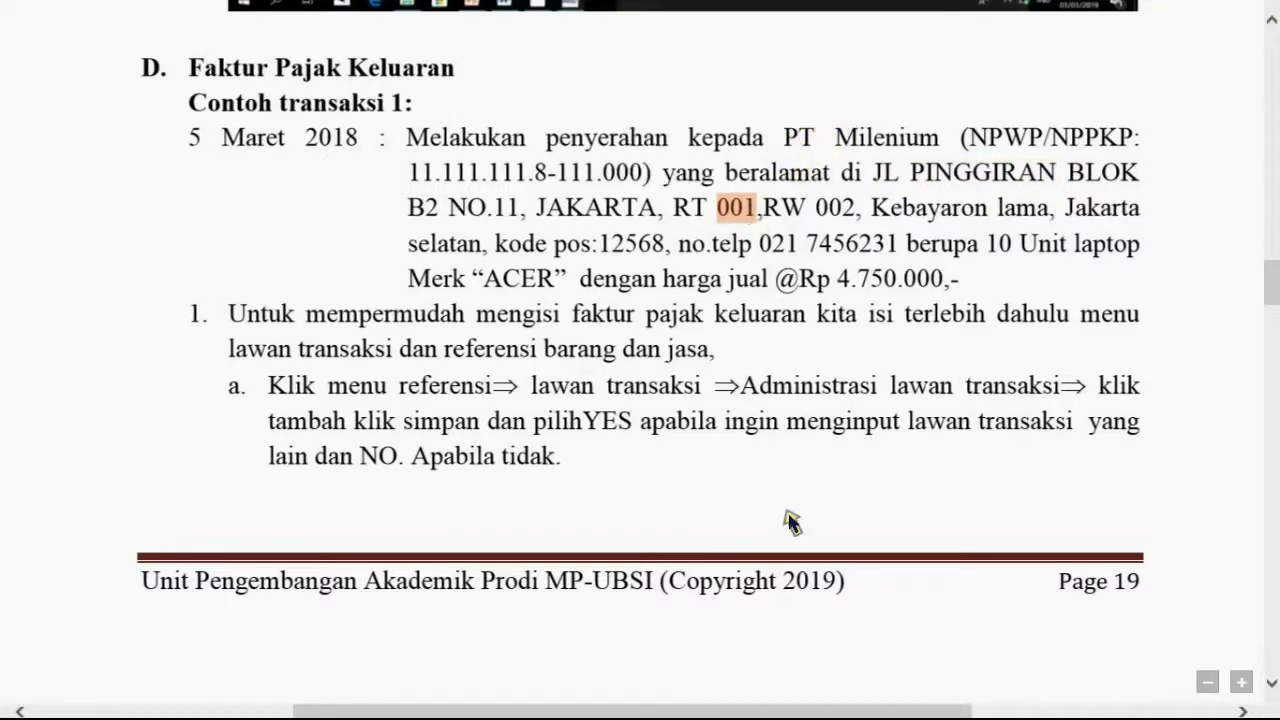
click(887, 700)
click(713, 300)
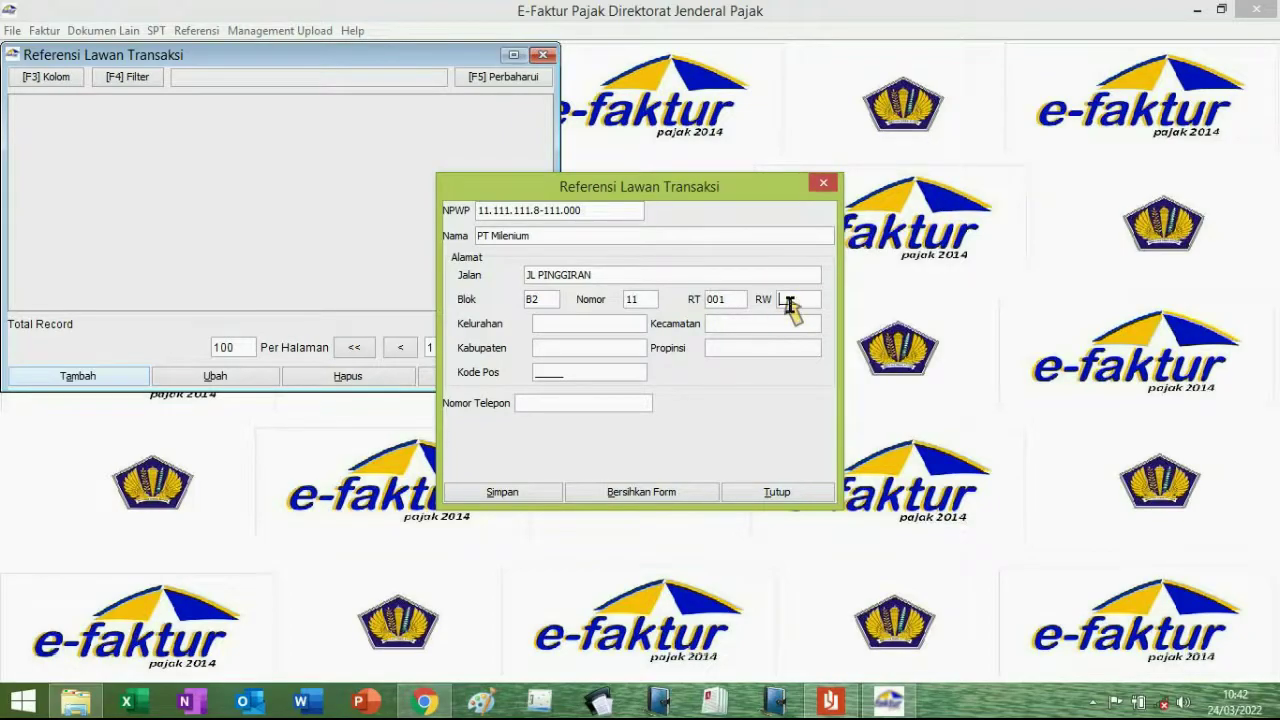
click(830, 700)
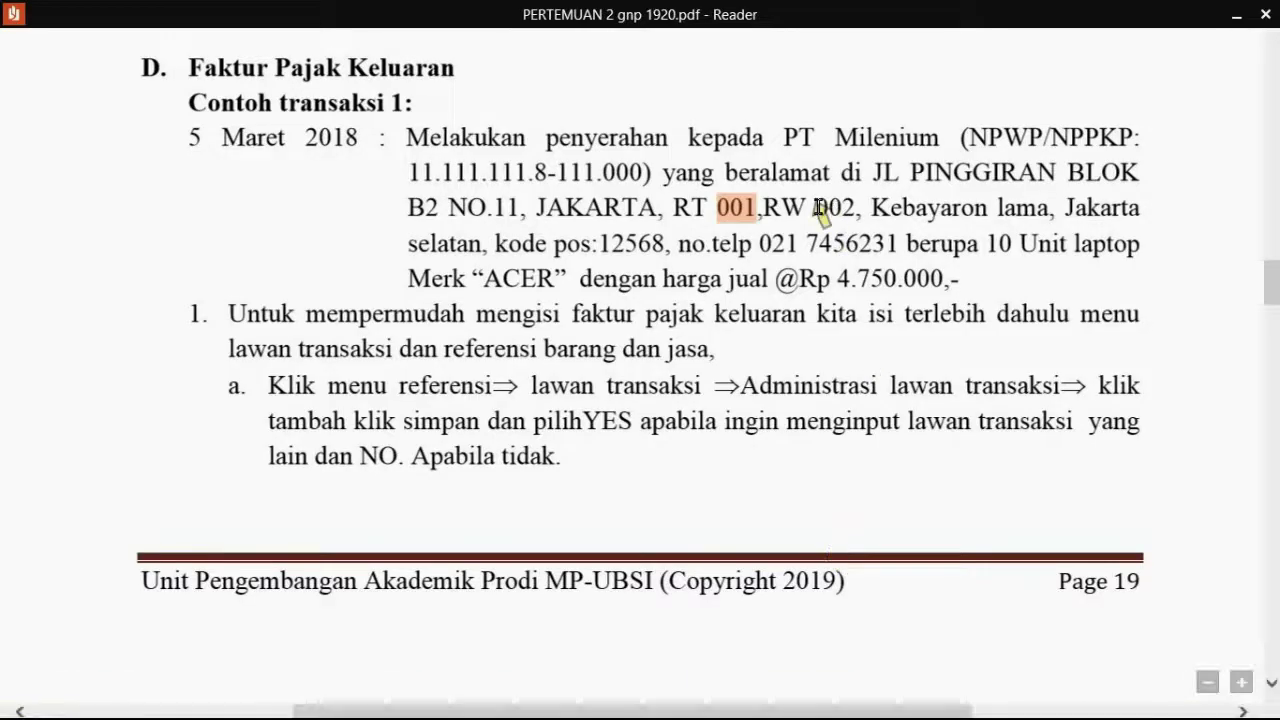
drag(817, 208, 856, 213)
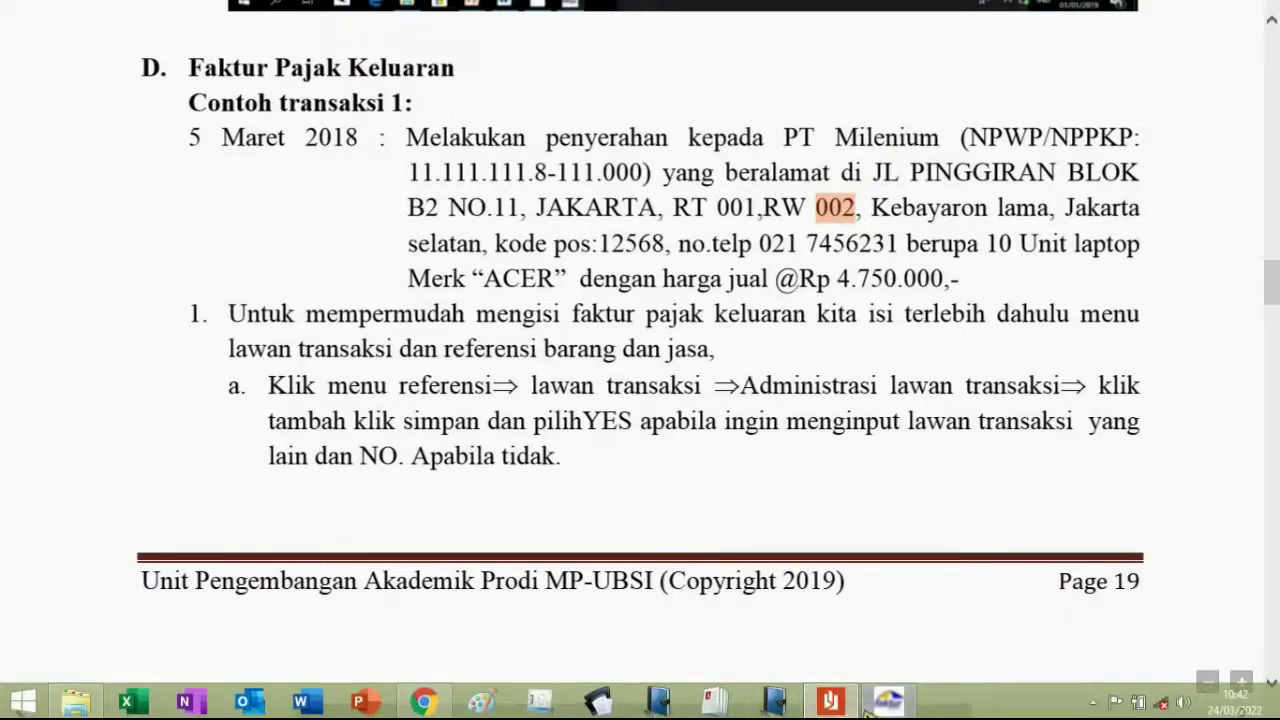
click(868, 706)
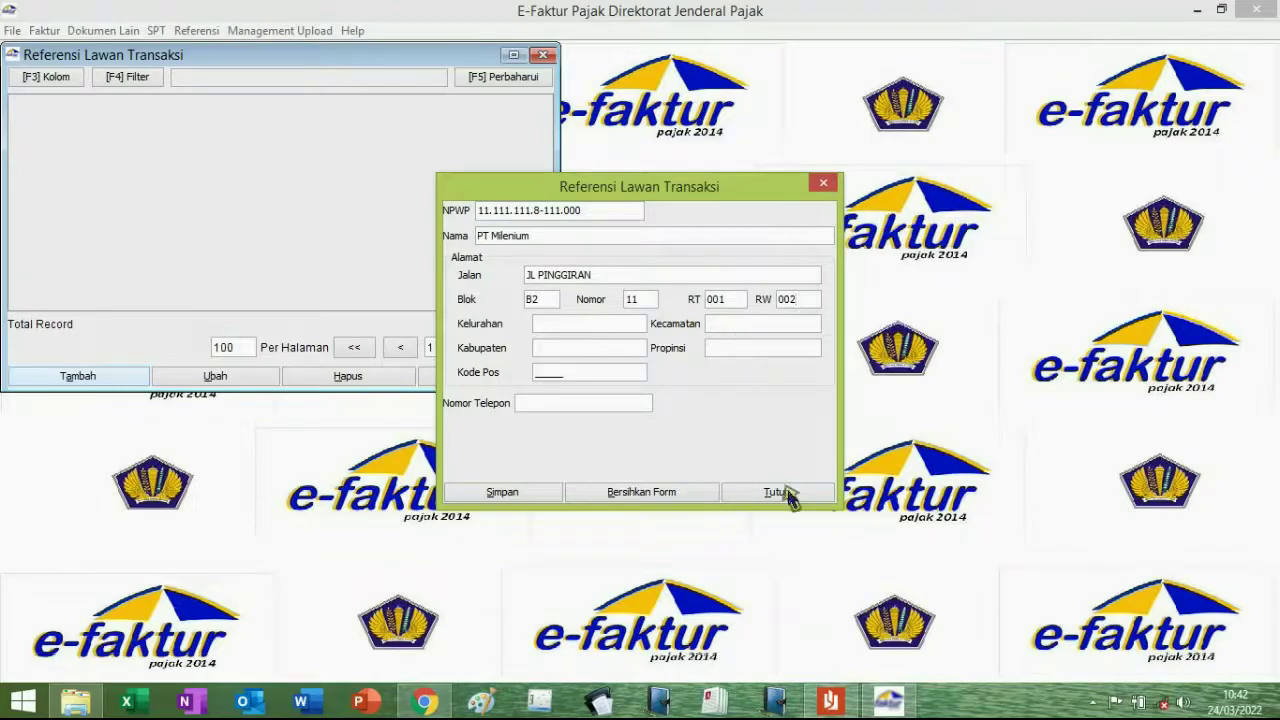
Step: Copy the counterparty's district name from the PDF module into both the Kelurahan and Kecamatan fields
click(833, 703)
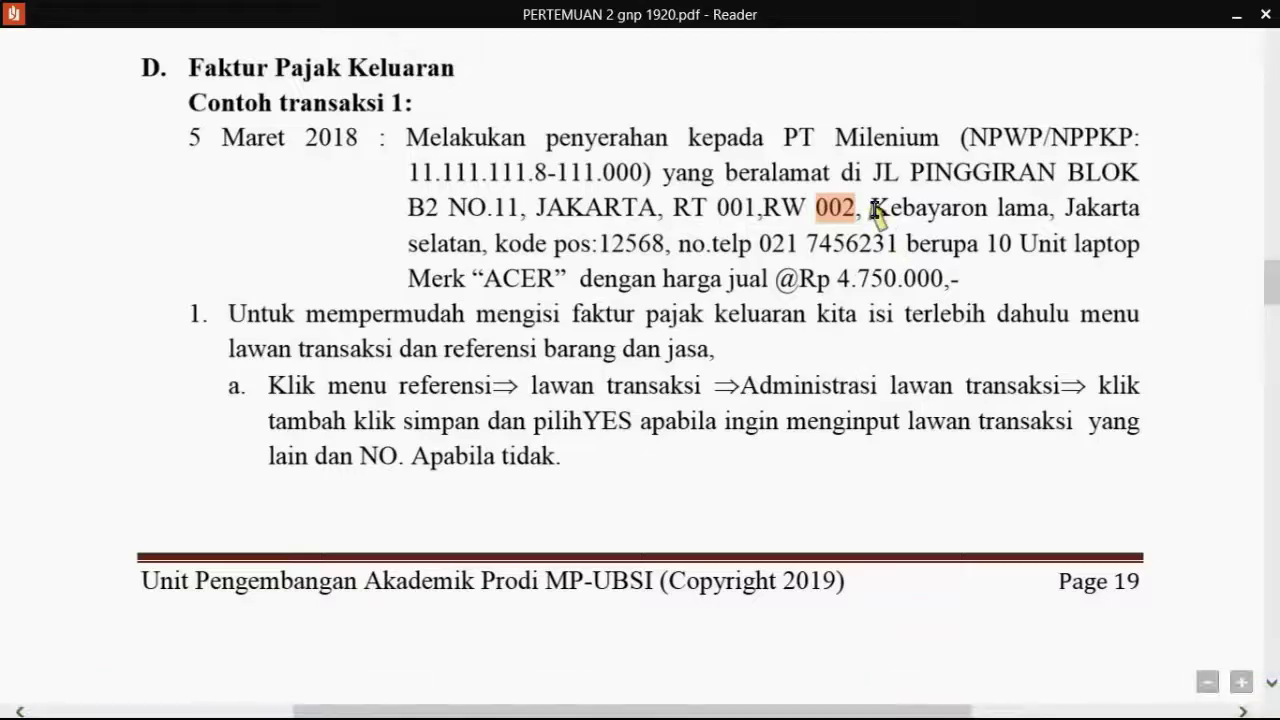
drag(873, 212, 1040, 210)
key(ctrl+c)
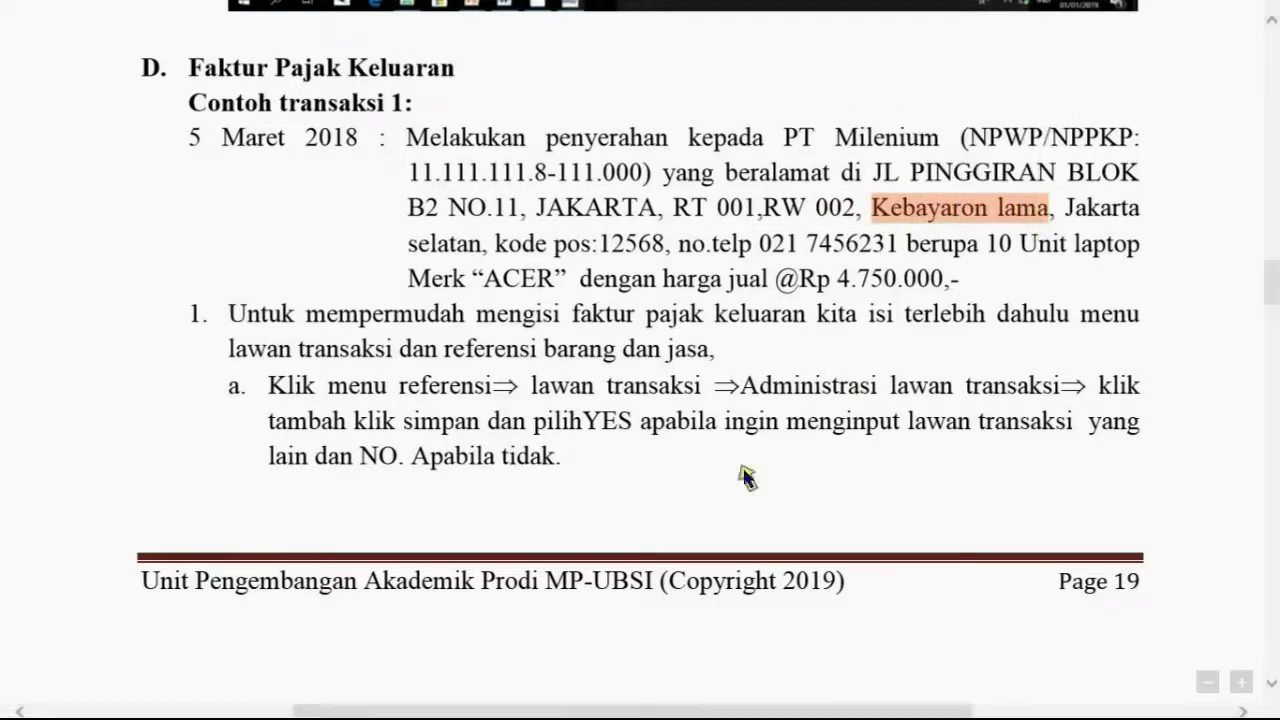
click(888, 703)
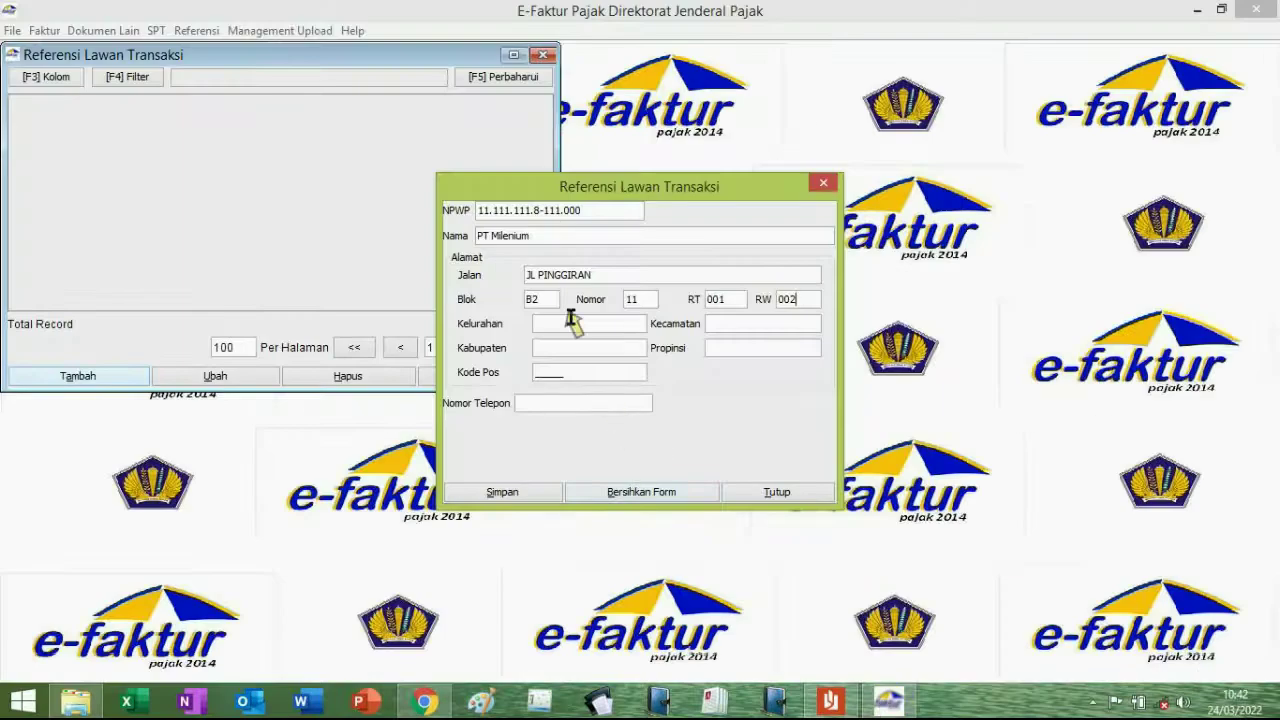
key(ctrl+v)
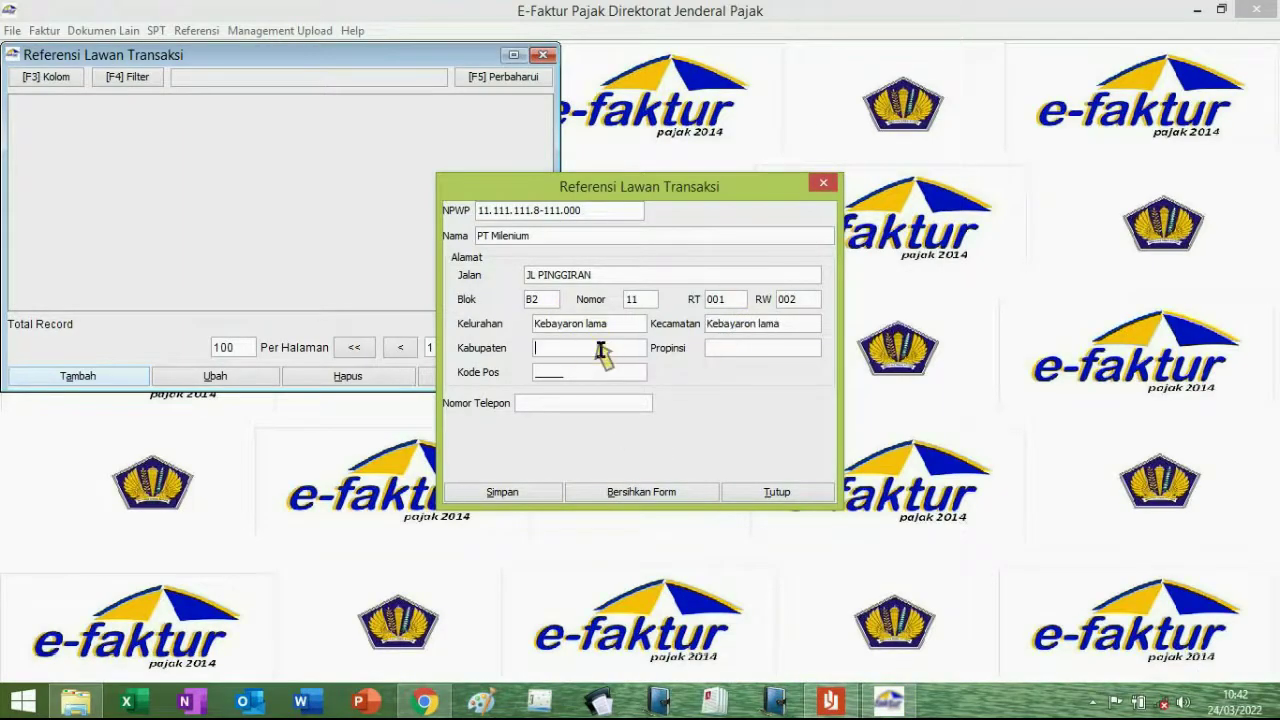
Step: Copy the counterparty's city from the PDF module into Kabupaten and enter its province in Propinsi
click(846, 708)
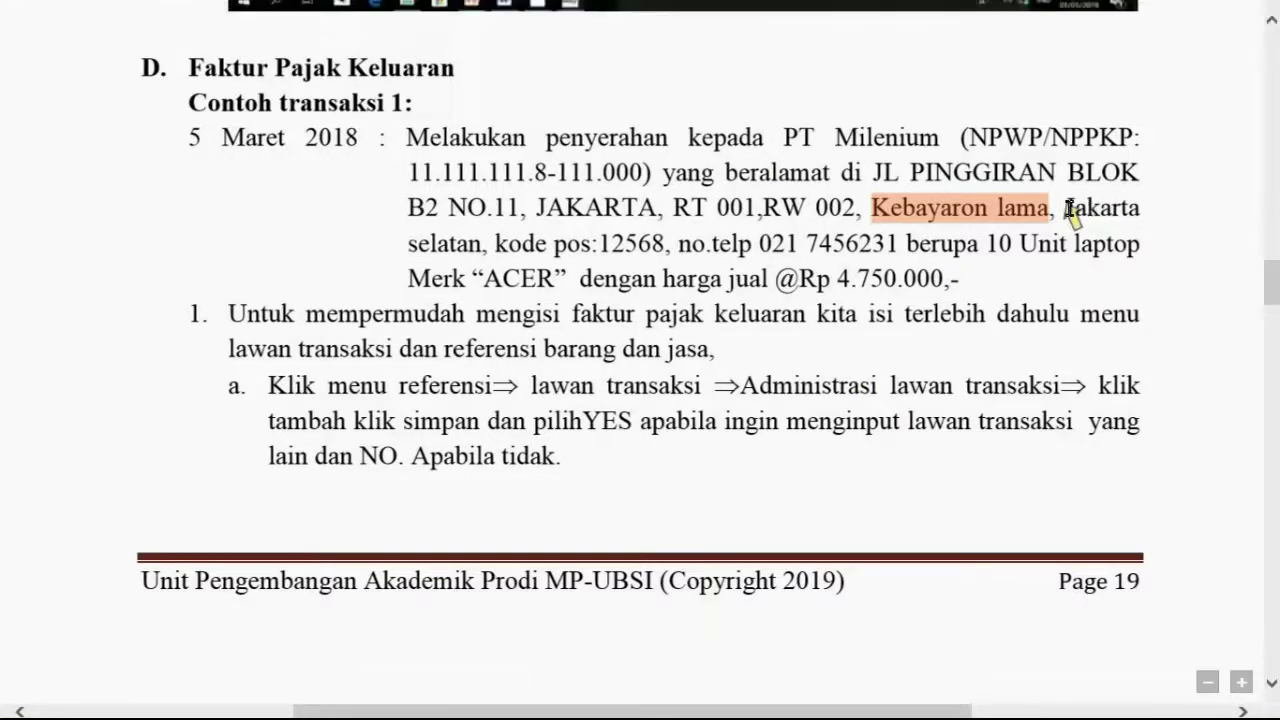
drag(1066, 208, 930, 192)
click(480, 246)
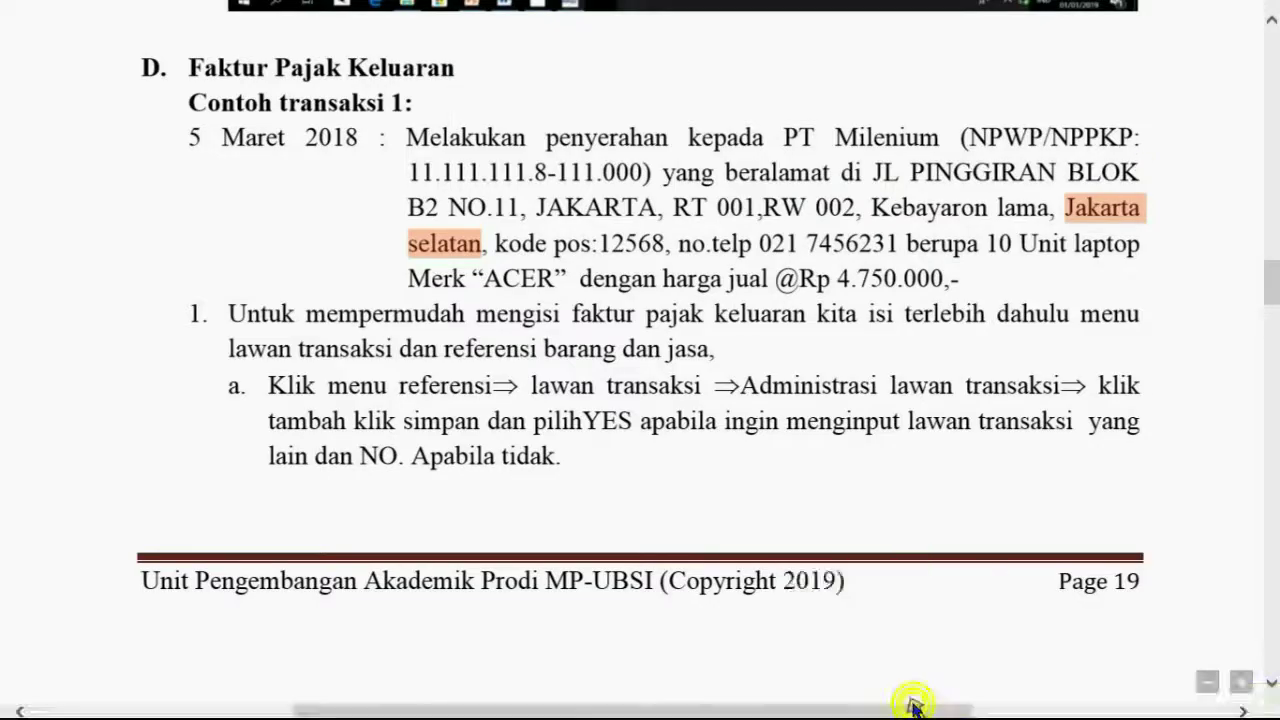
click(900, 703)
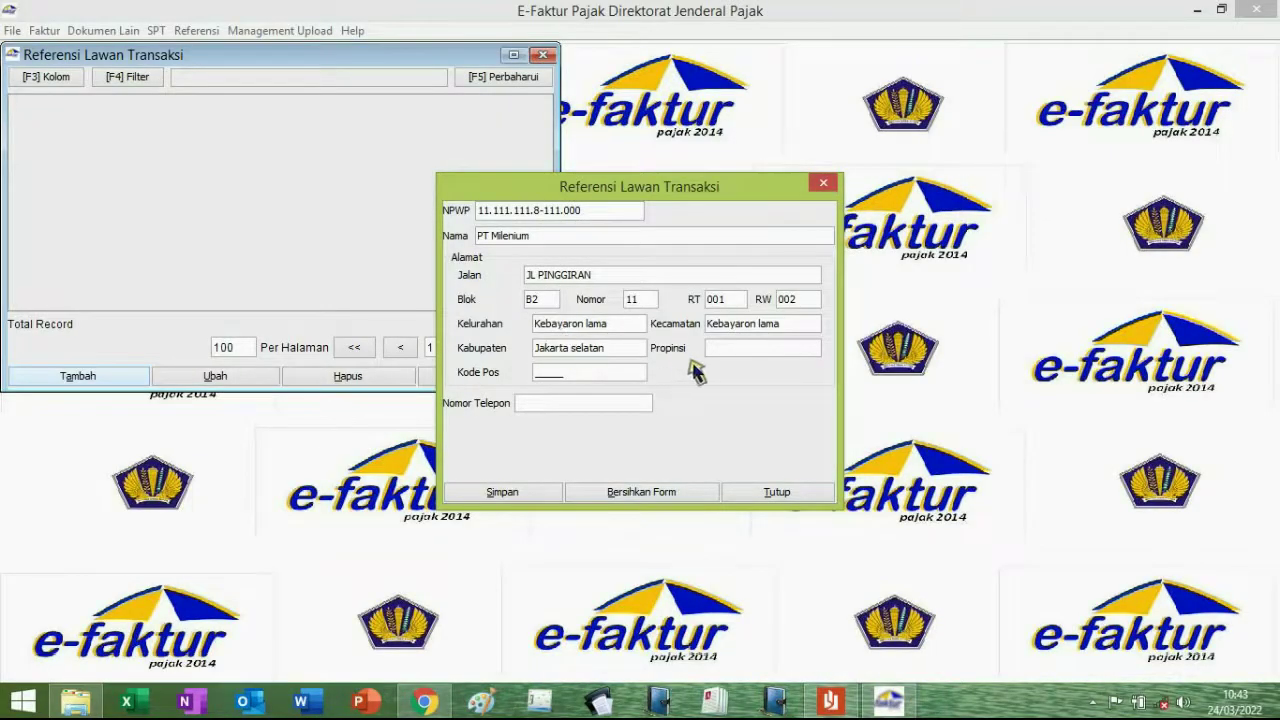
click(716, 348)
text(DKI J akarta)
Step: Copy the counterparty's postal code from the PDF module into the Kode Pos field in e-Faktur
click(830, 701)
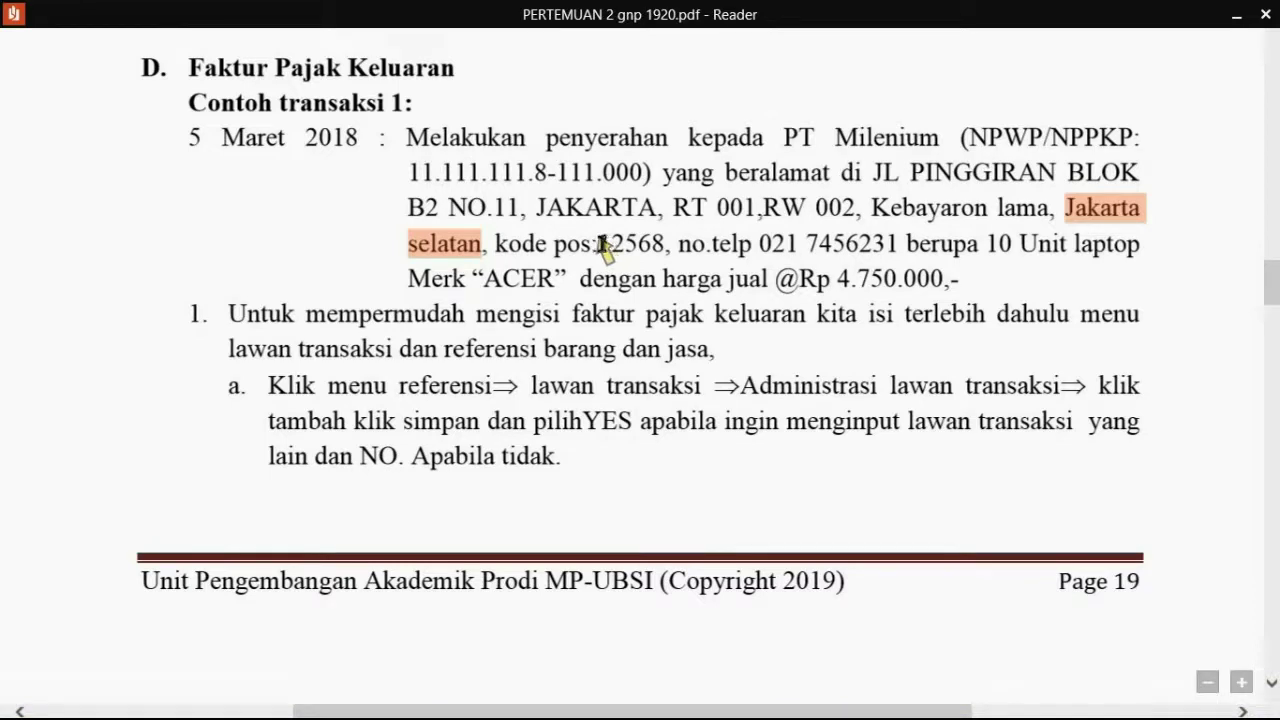
drag(600, 240, 666, 244)
click(728, 195)
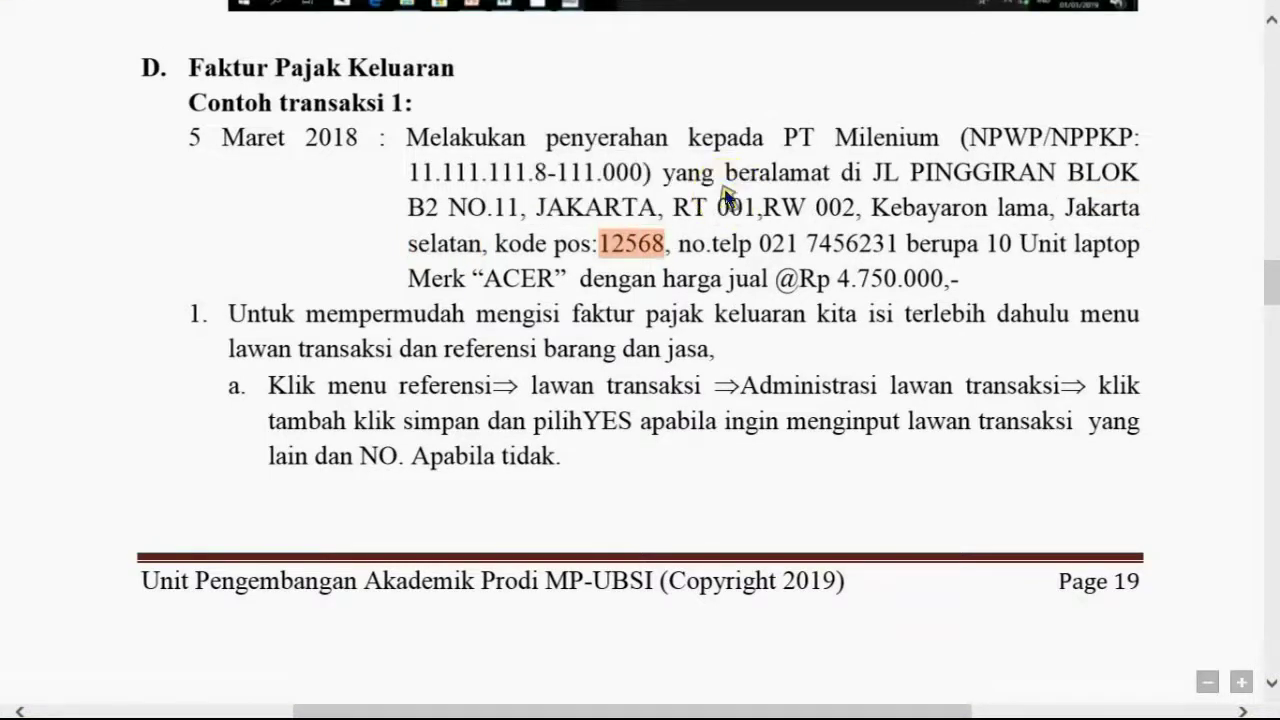
click(886, 701)
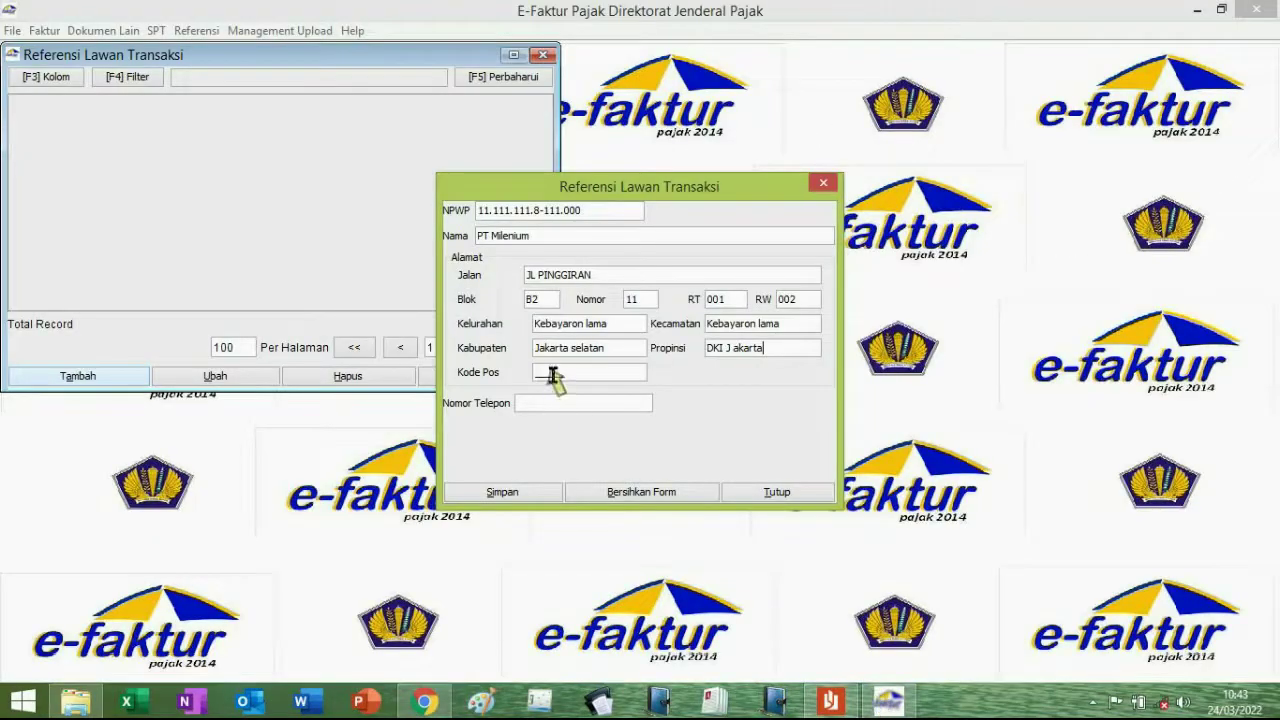
key(Tab)
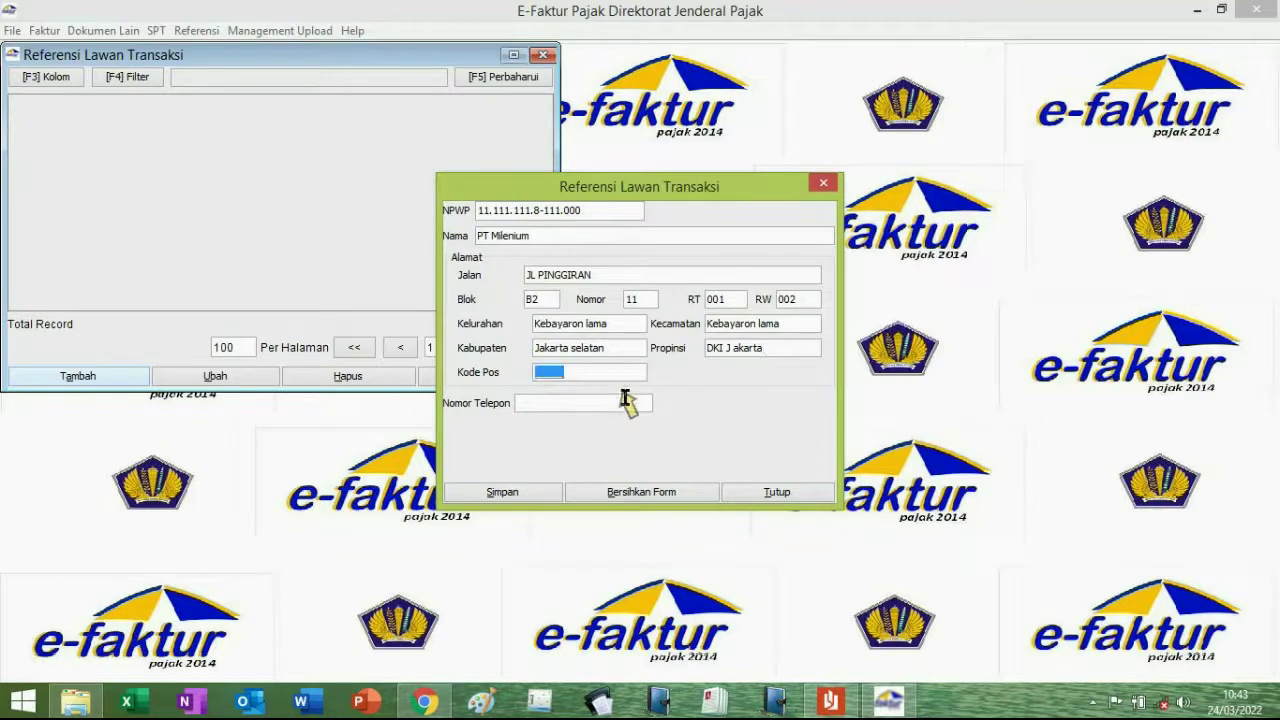
click(576, 373)
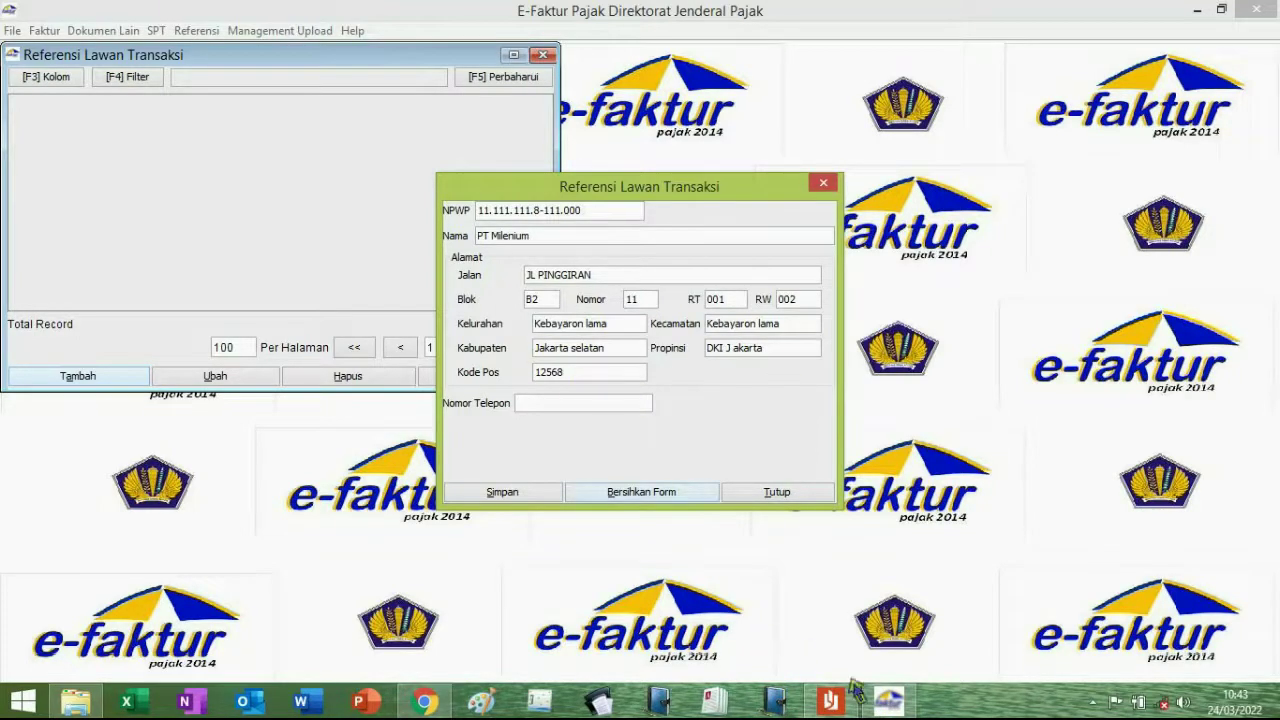
Step: Copy the counterparty's phone number from the PDF module into Nomor Telepon and save the record without creating another
click(838, 703)
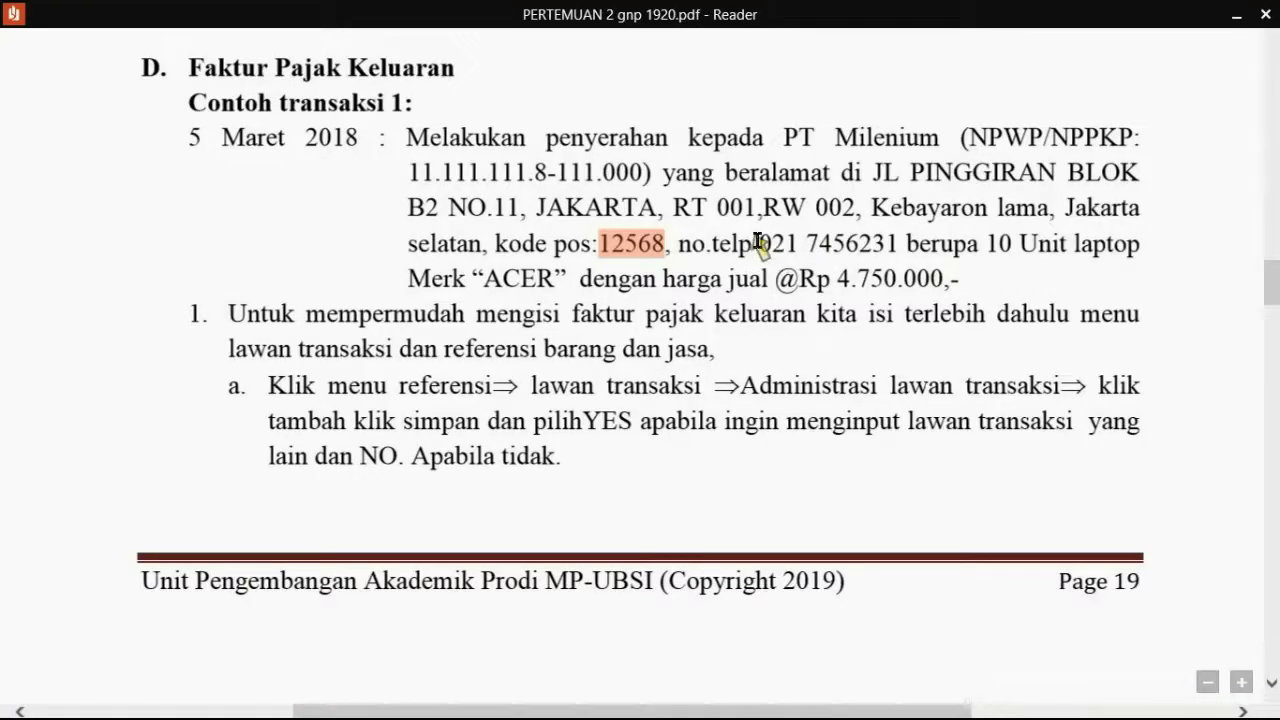
drag(756, 244, 872, 251)
click(910, 195)
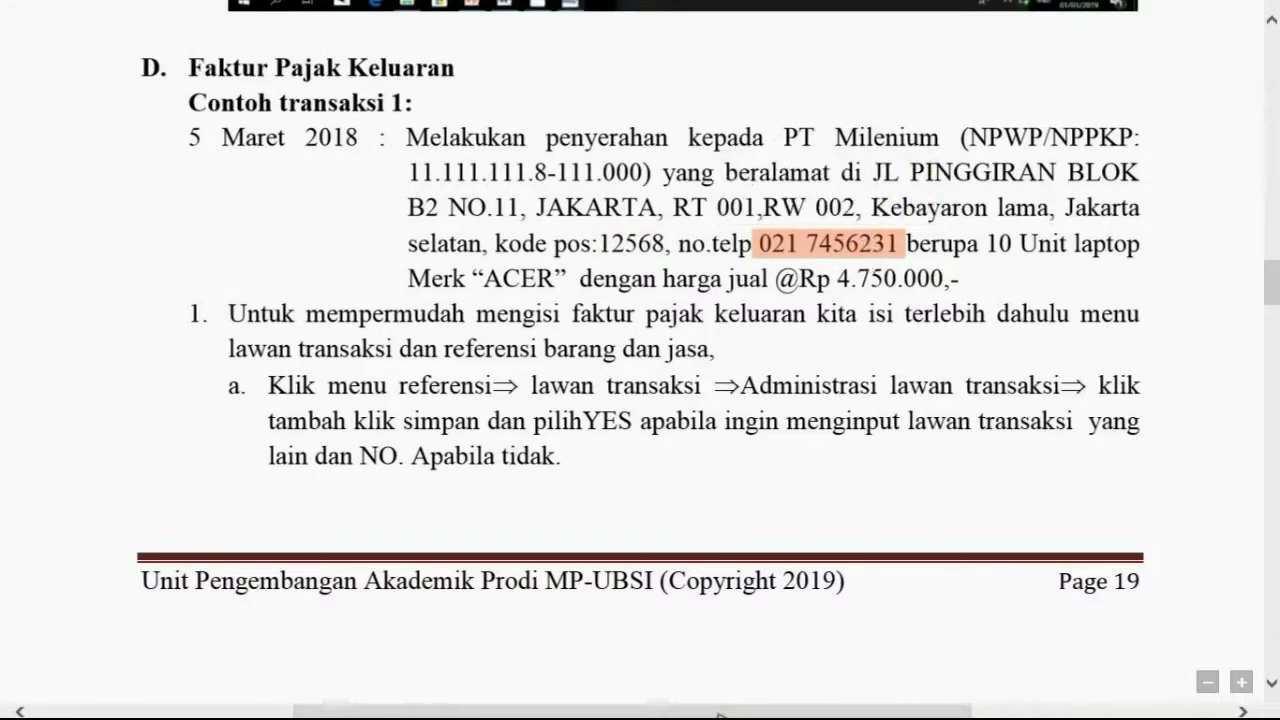
mouse_move(730, 708)
click(888, 702)
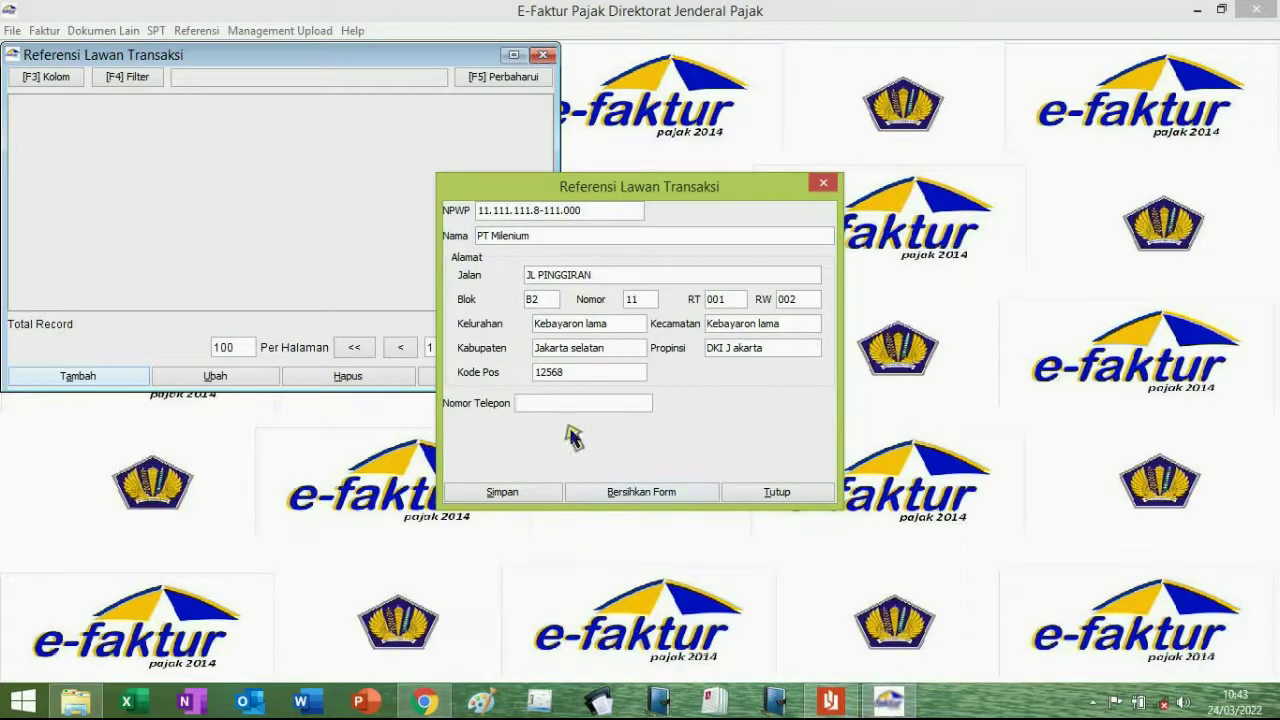
click(529, 491)
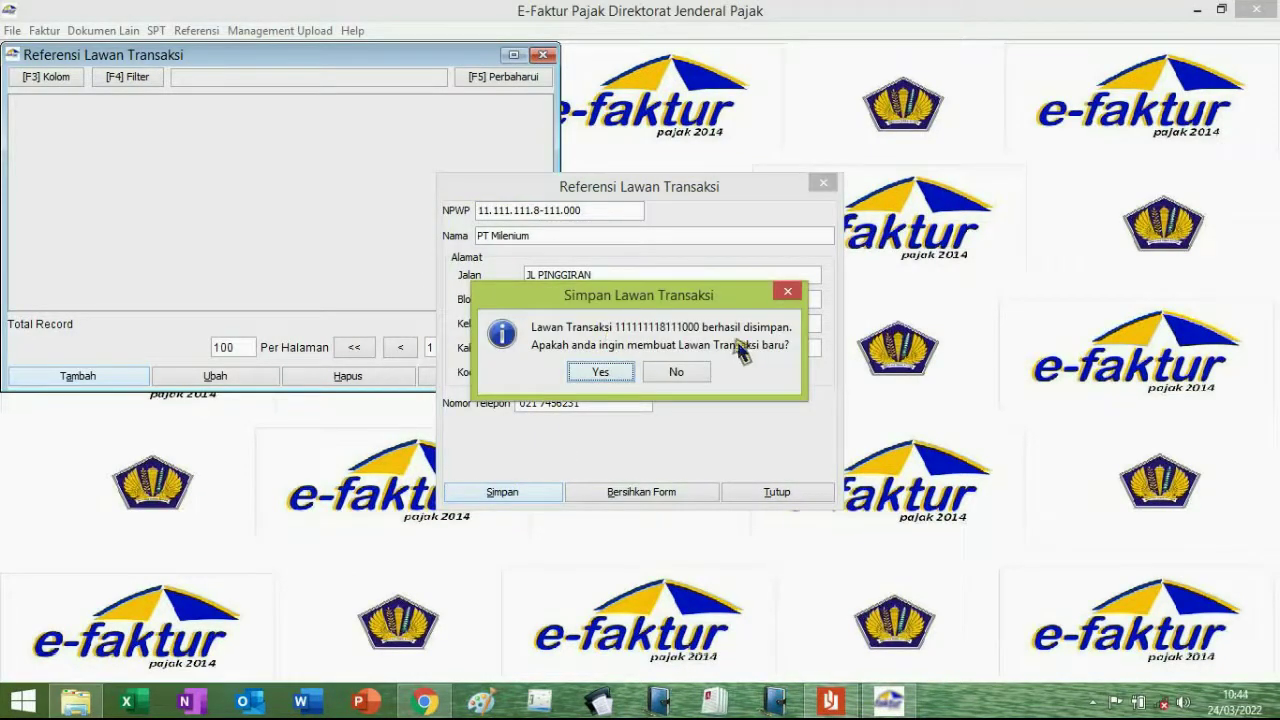
click(695, 371)
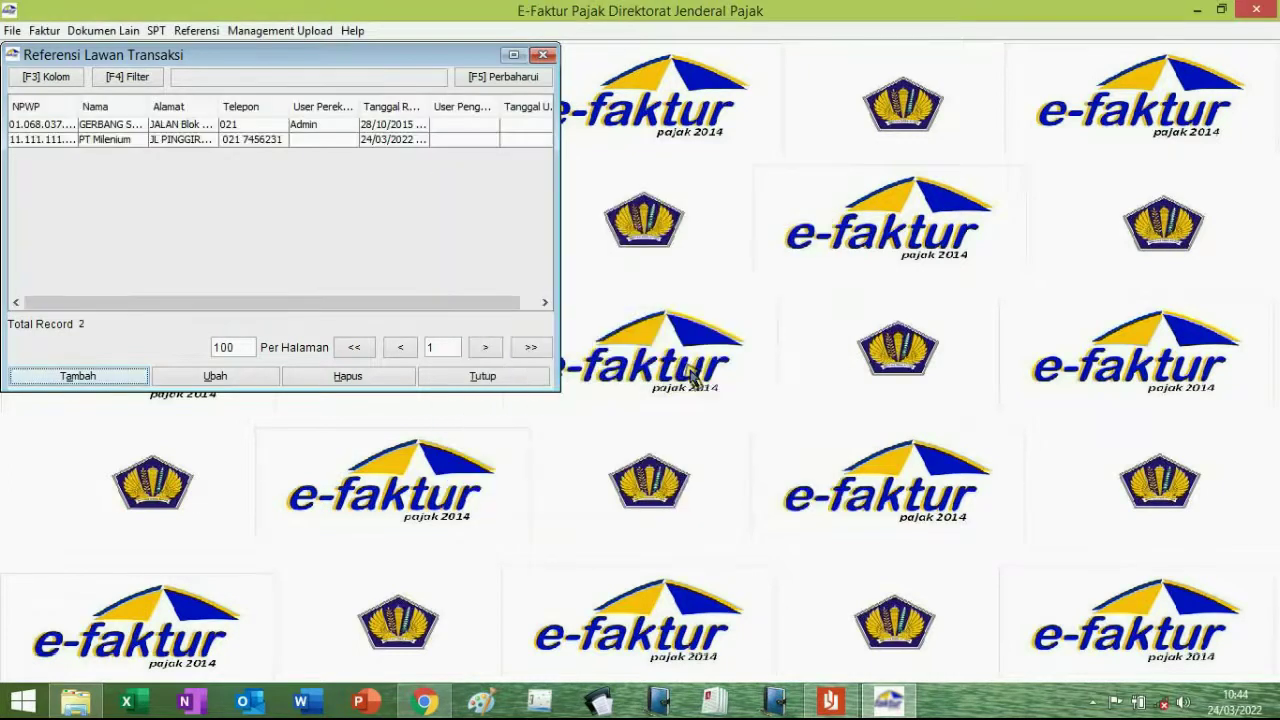
Step: Delete the GERBANG record from the counterparty reference list and close the list
click(130, 126)
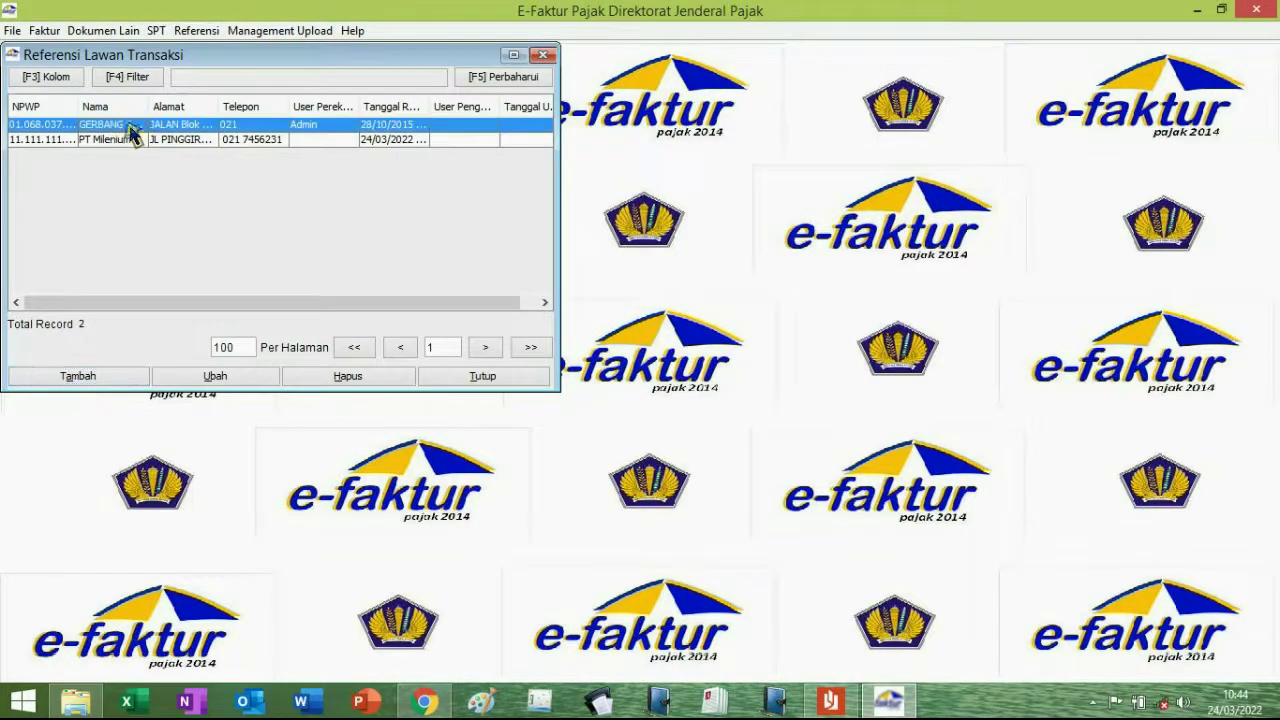
click(349, 374)
click(250, 248)
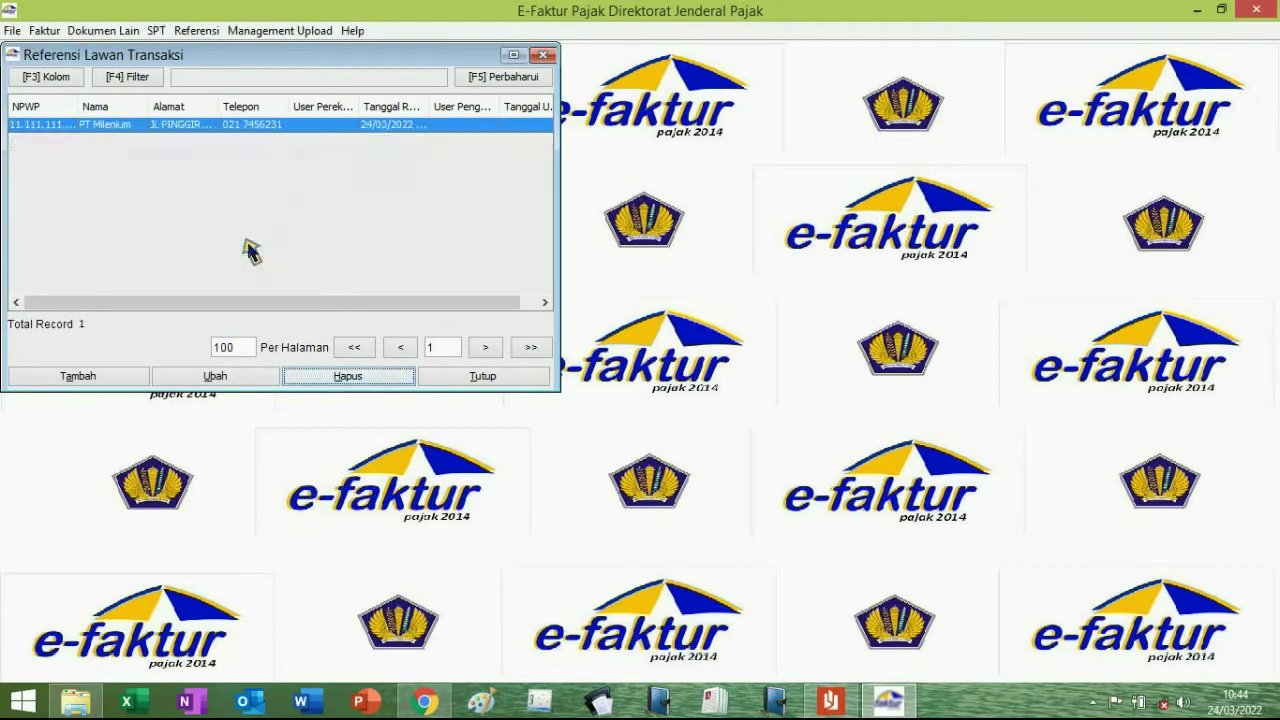
click(500, 376)
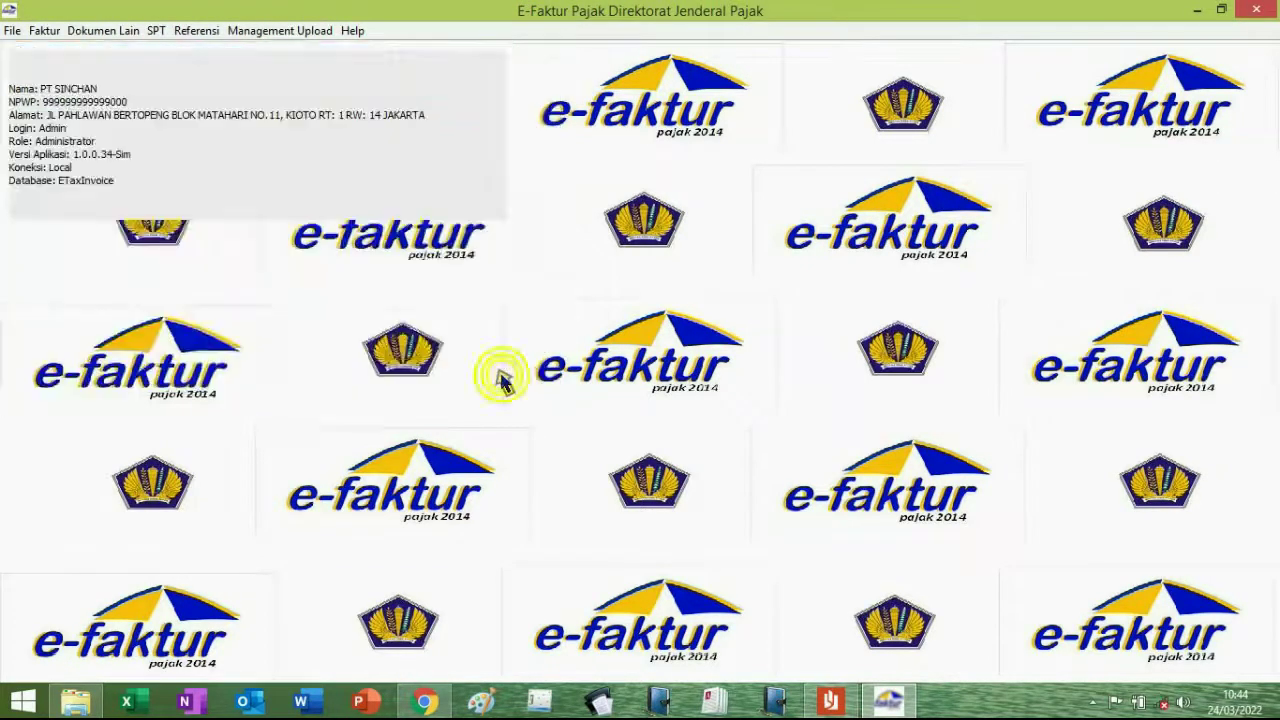
Step: Check the goods sold in the PDF module's transaction 1 and start a new Barang/Jasa reference record in e-Faktur
click(831, 701)
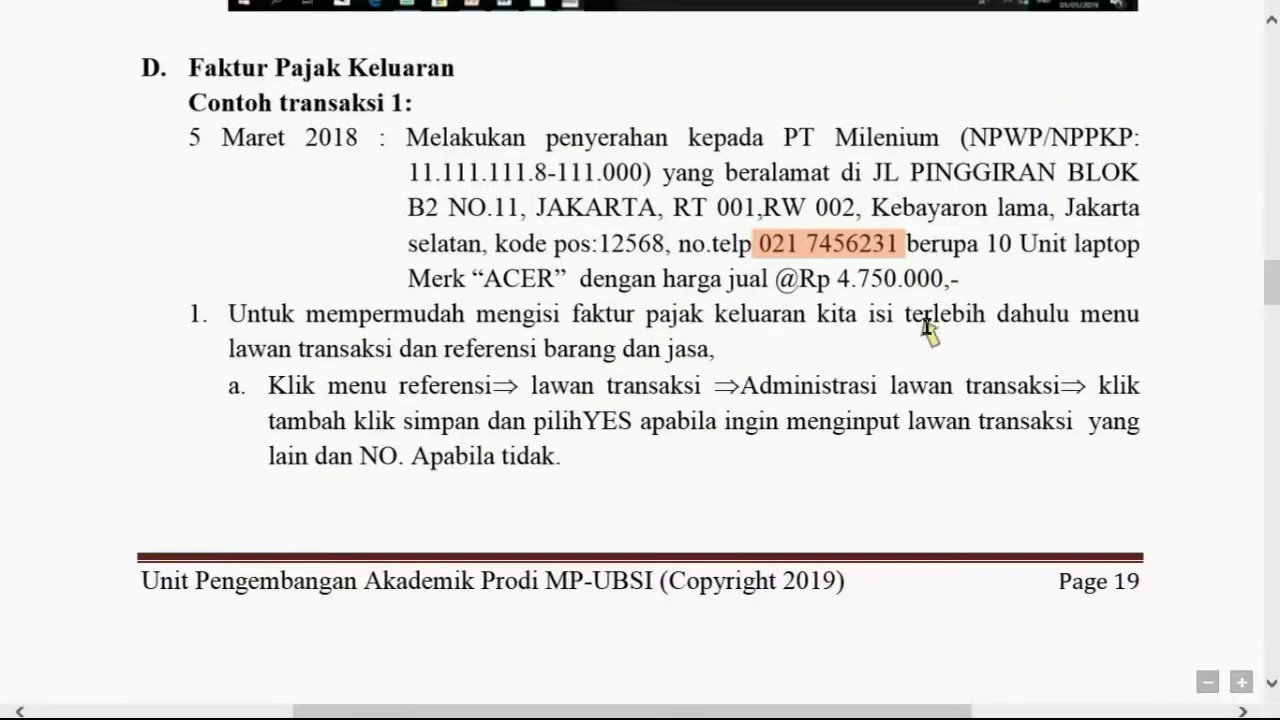
drag(988, 243, 1124, 245)
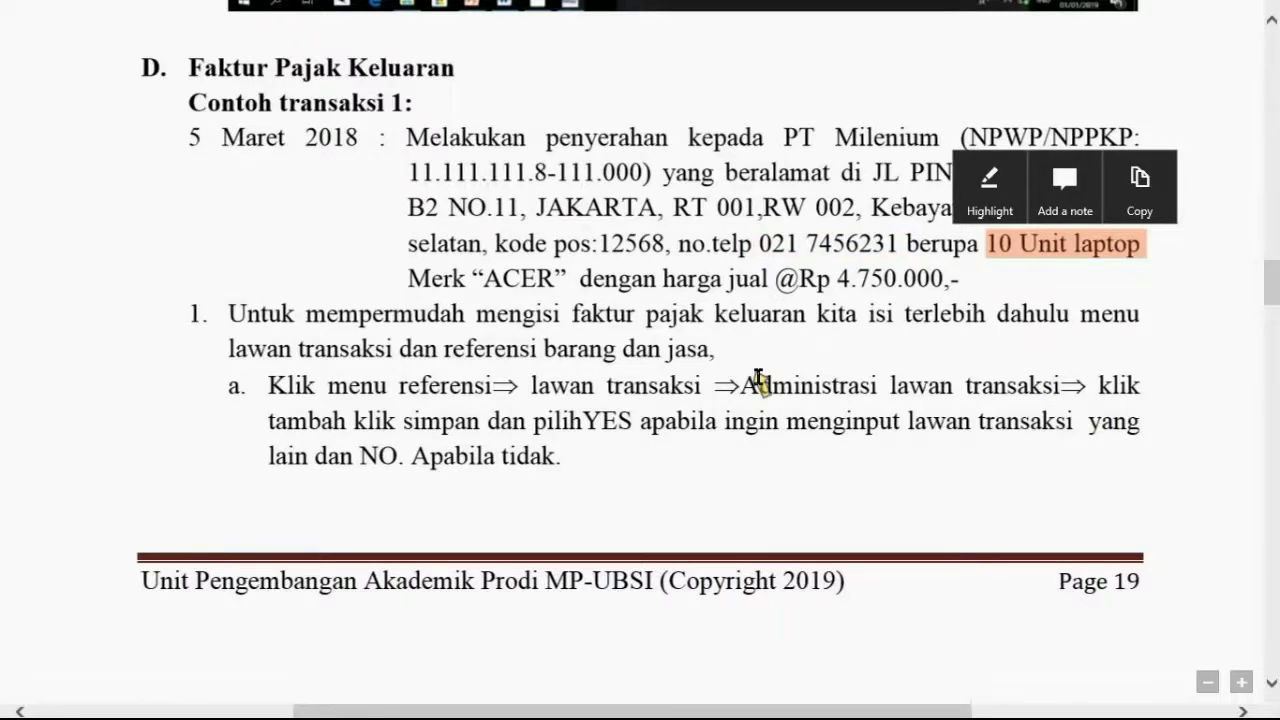
click(888, 700)
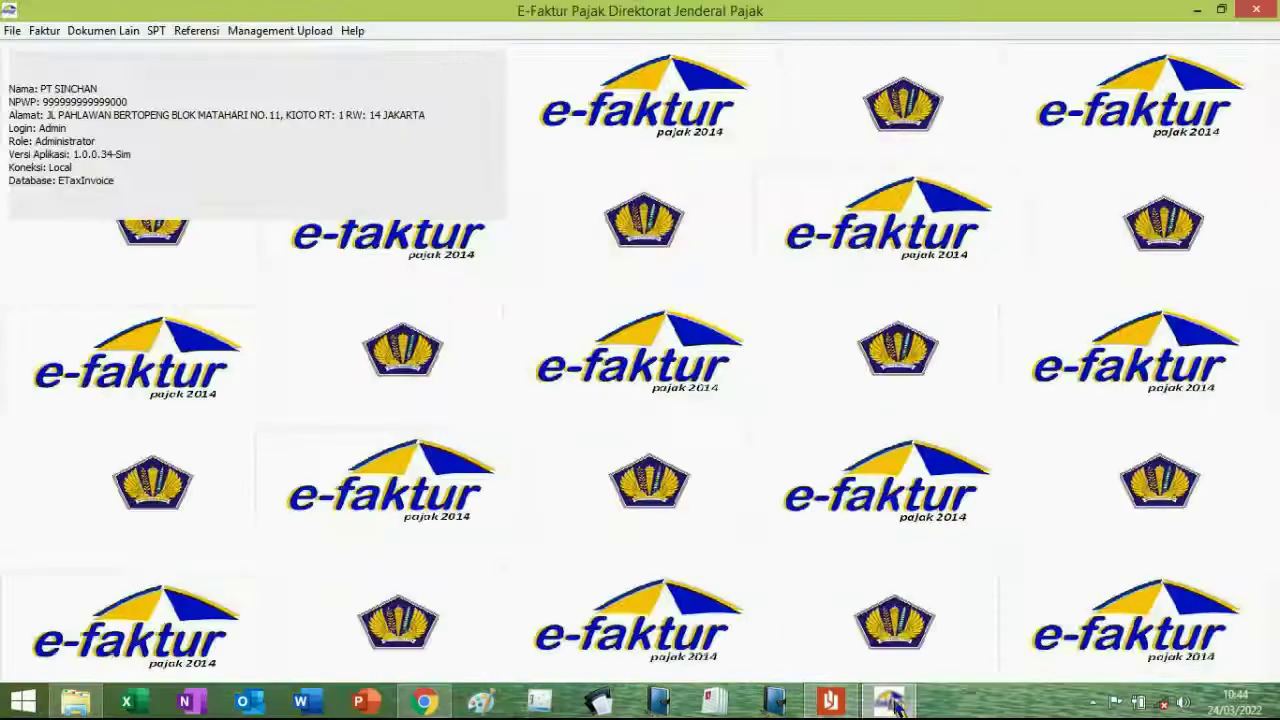
click(197, 31)
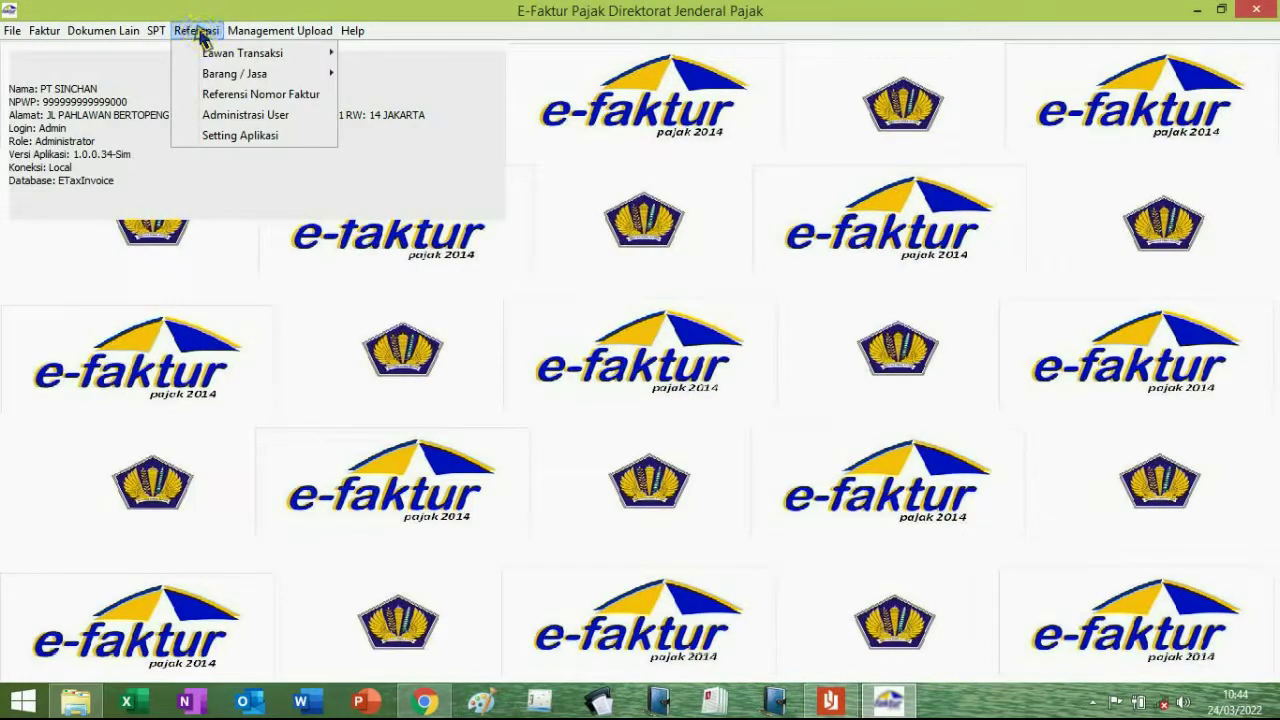
mouse_move(232, 74)
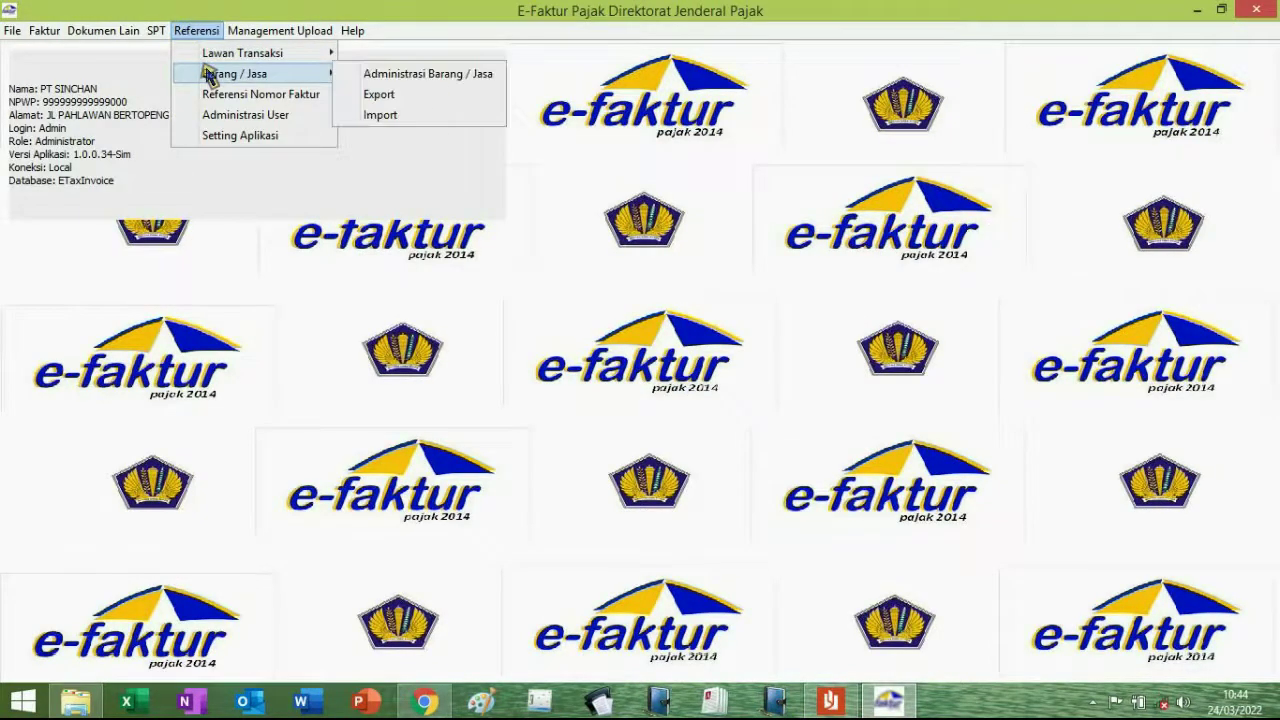
click(351, 77)
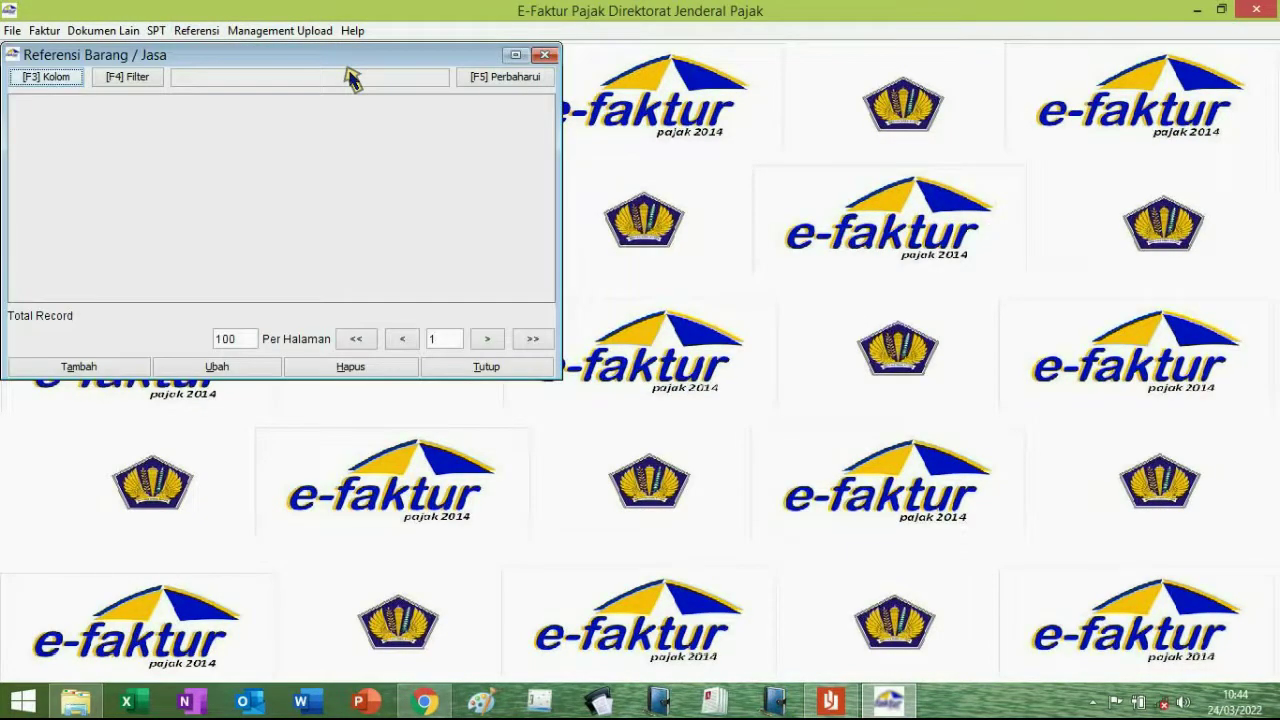
click(80, 367)
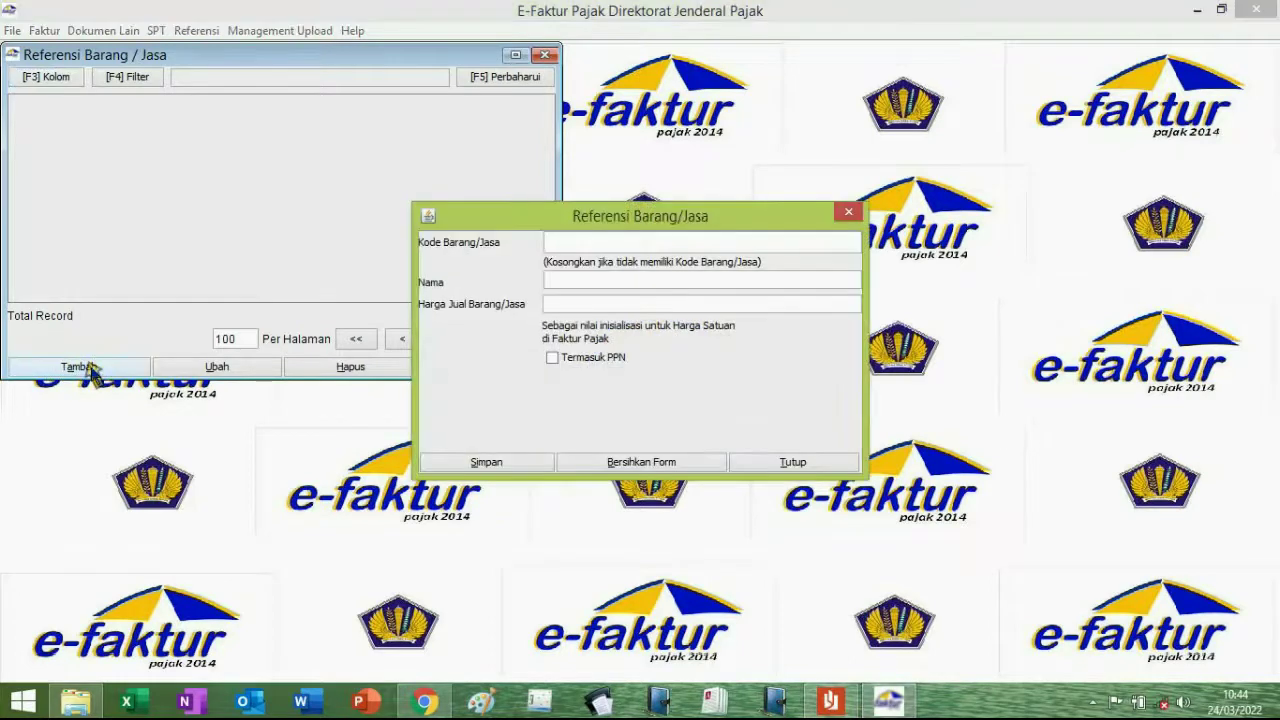
Step: Enter A1 as the item code and copy the item name "laptop" from the PDF module into Nama
click(641, 281)
click(835, 695)
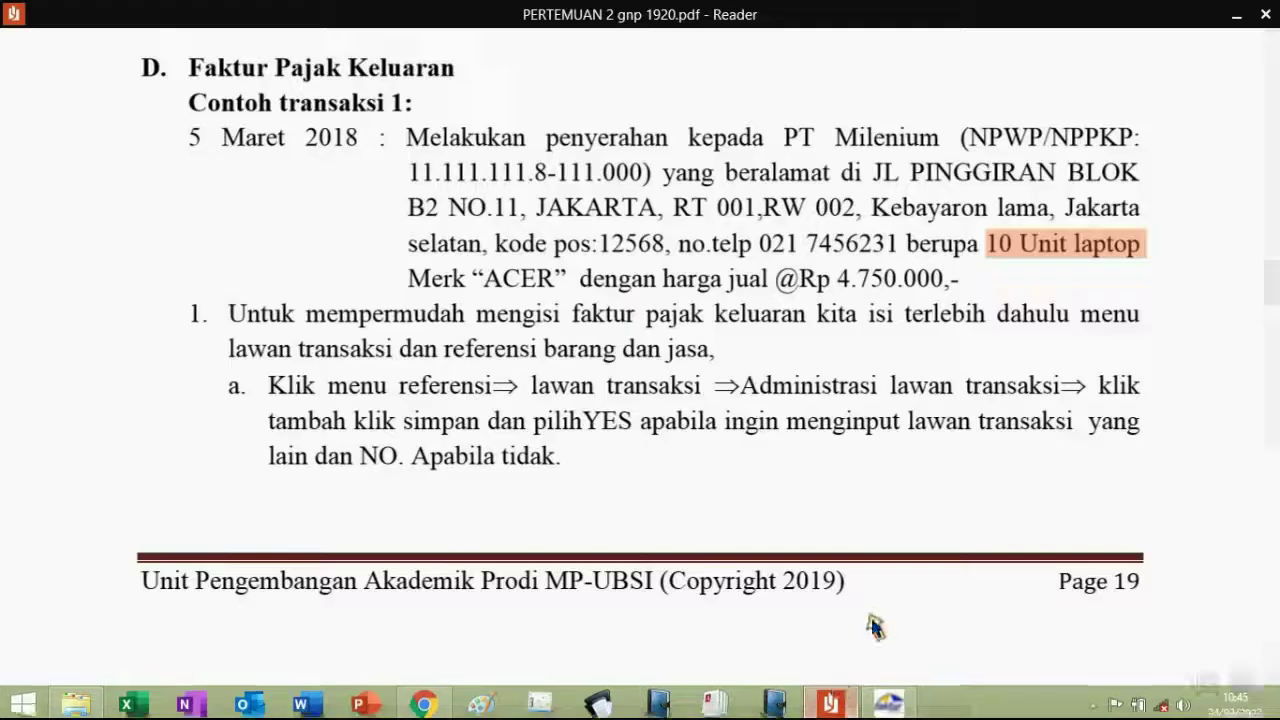
double_click(1087, 248)
click(1183, 200)
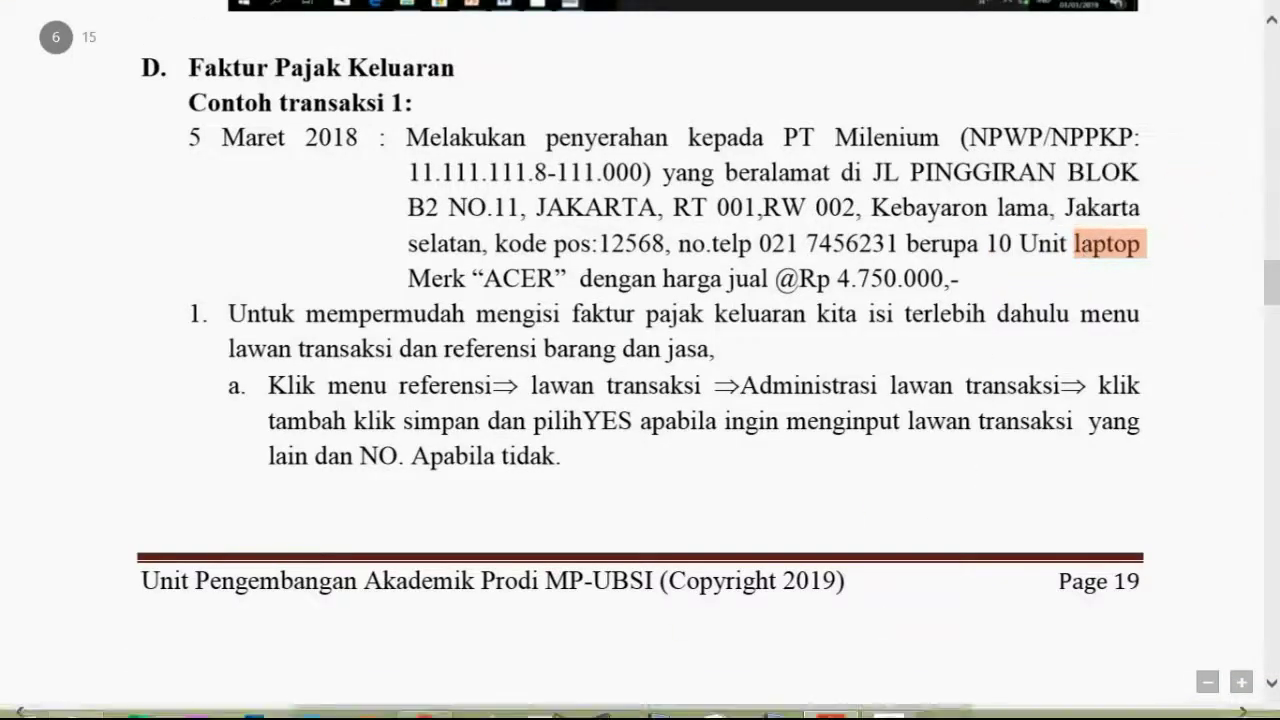
click(887, 700)
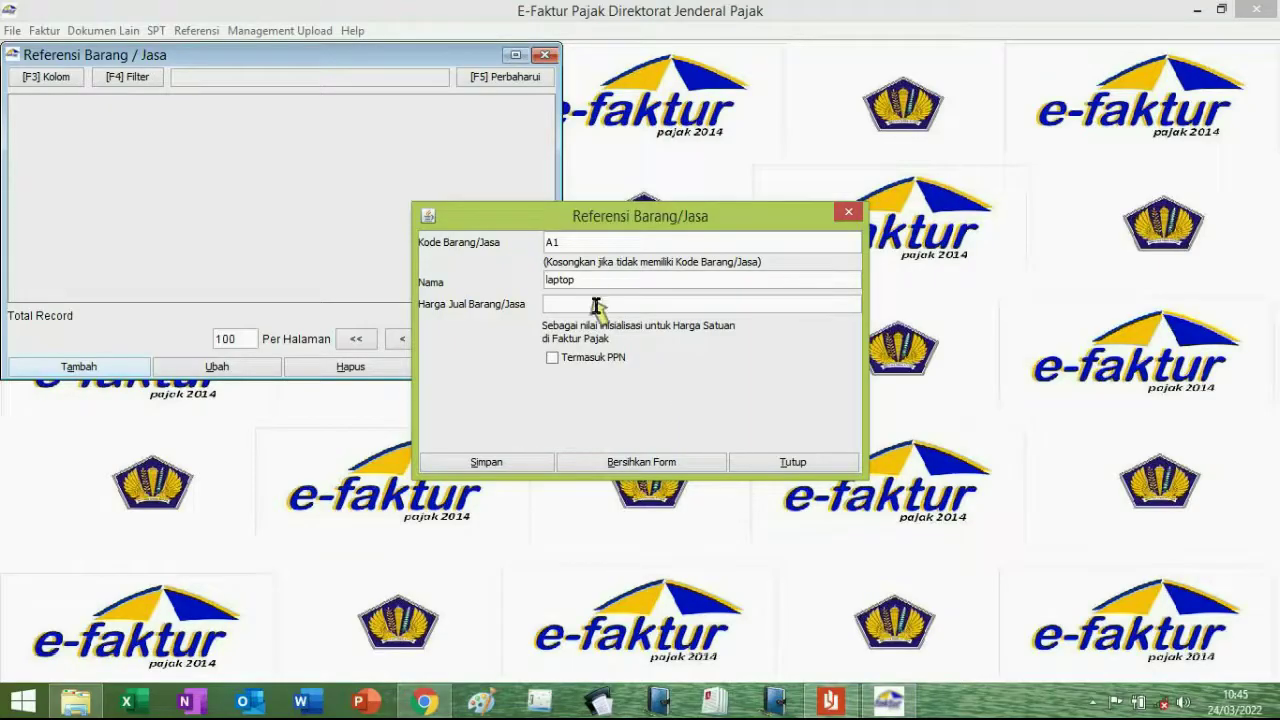
Step: Enter the module's selling price of 4.750.000 for the laptop, save without creating another item, and close the goods list
click(848, 707)
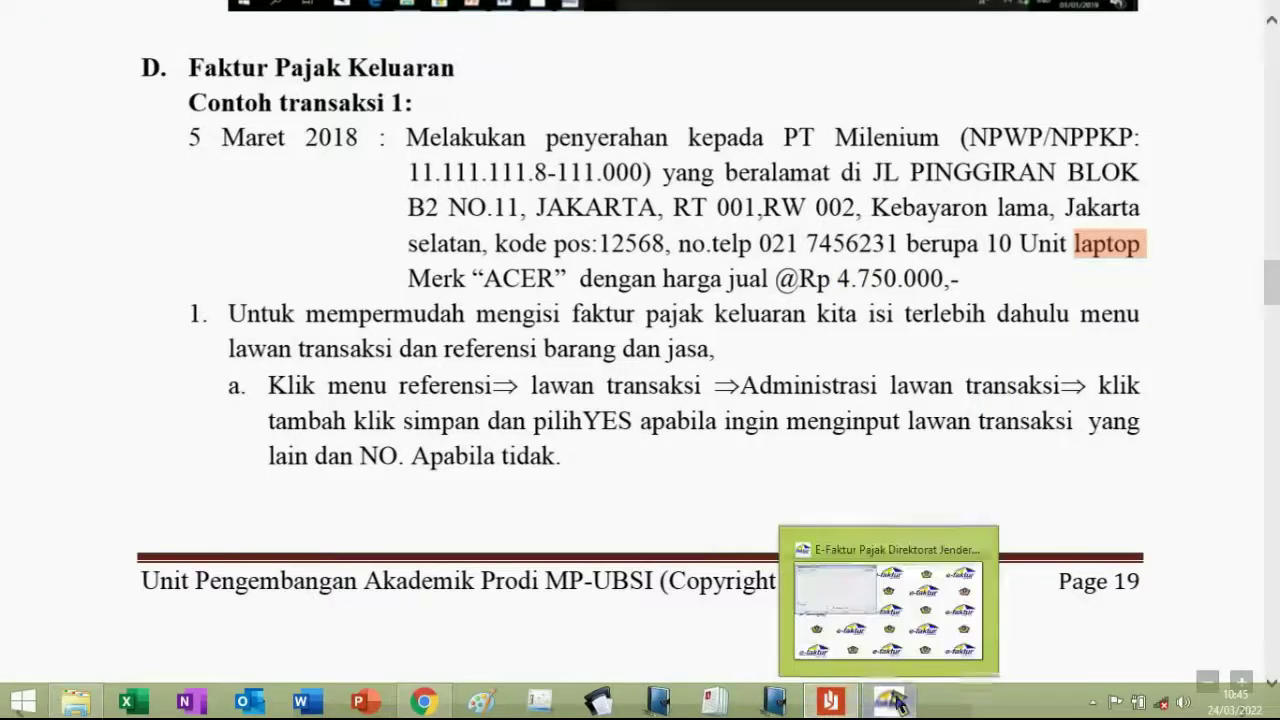
click(893, 703)
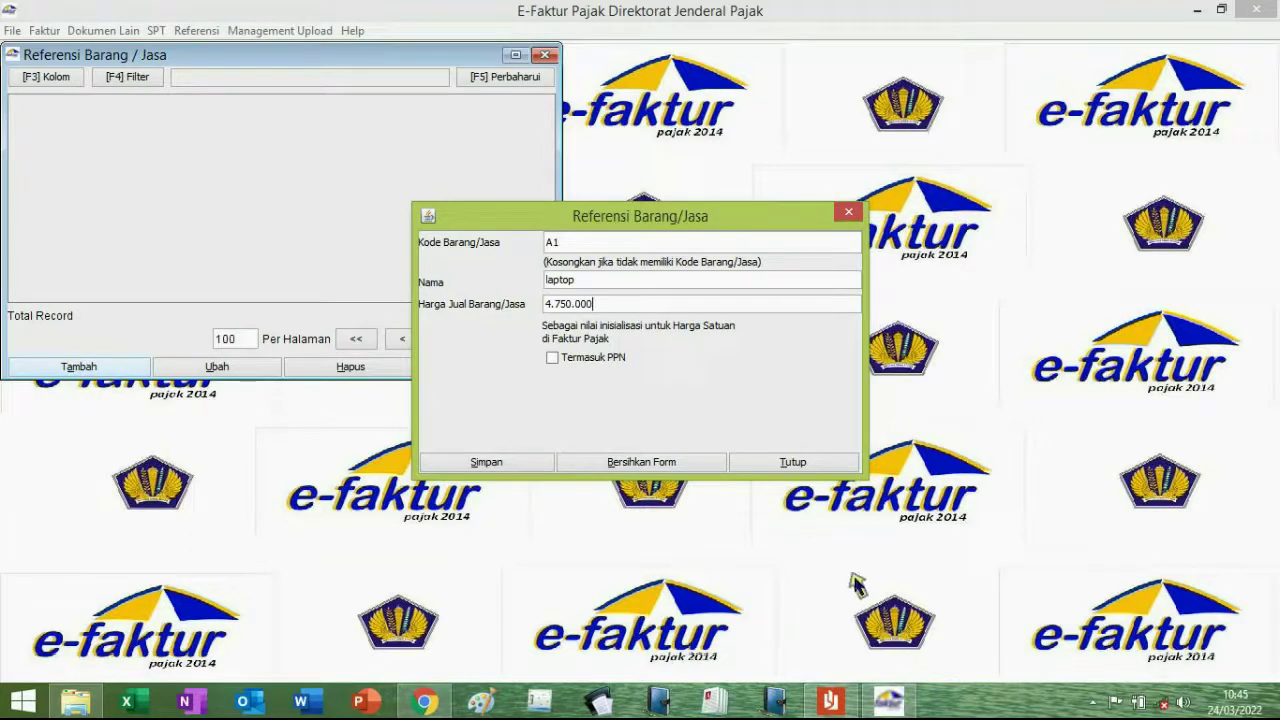
click(487, 464)
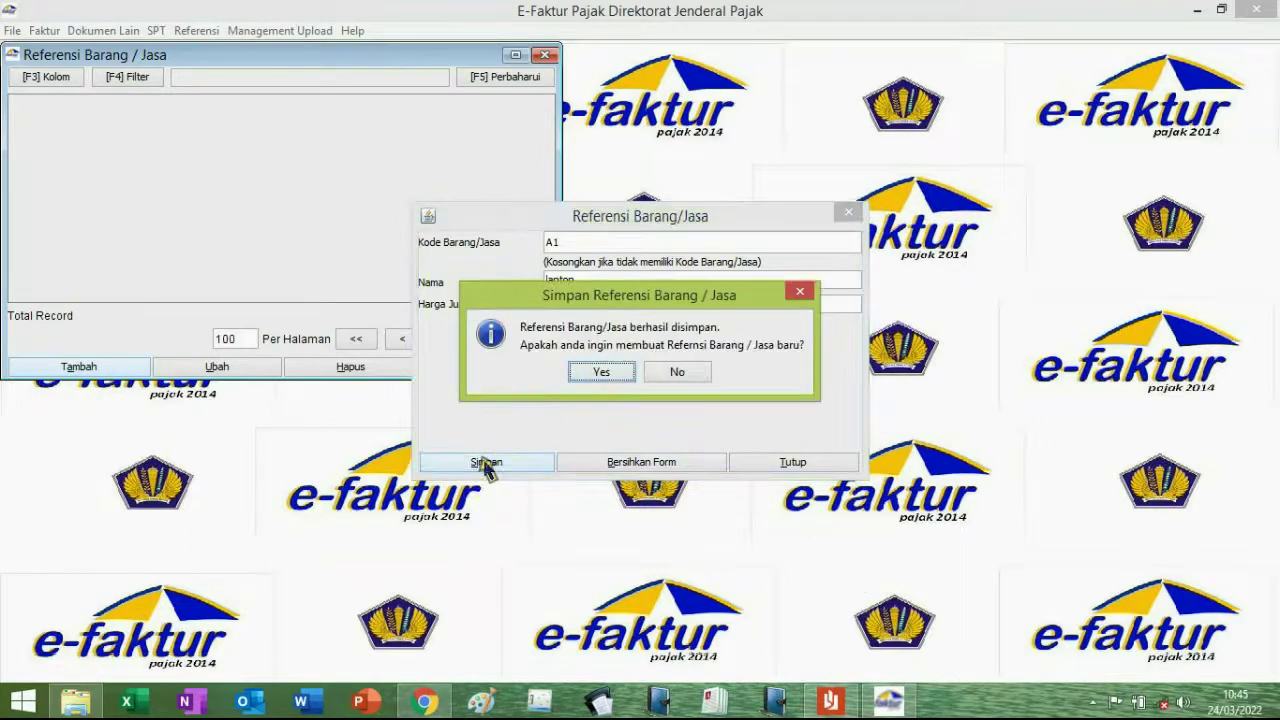
click(662, 374)
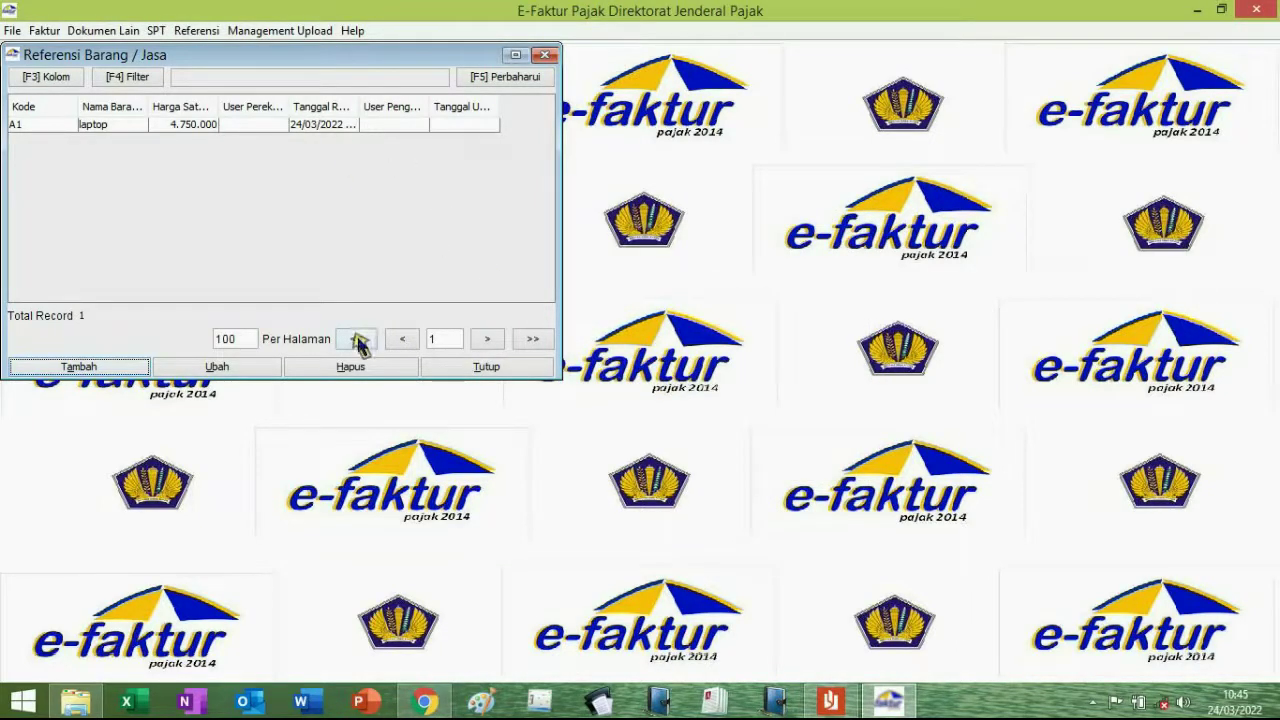
click(440, 368)
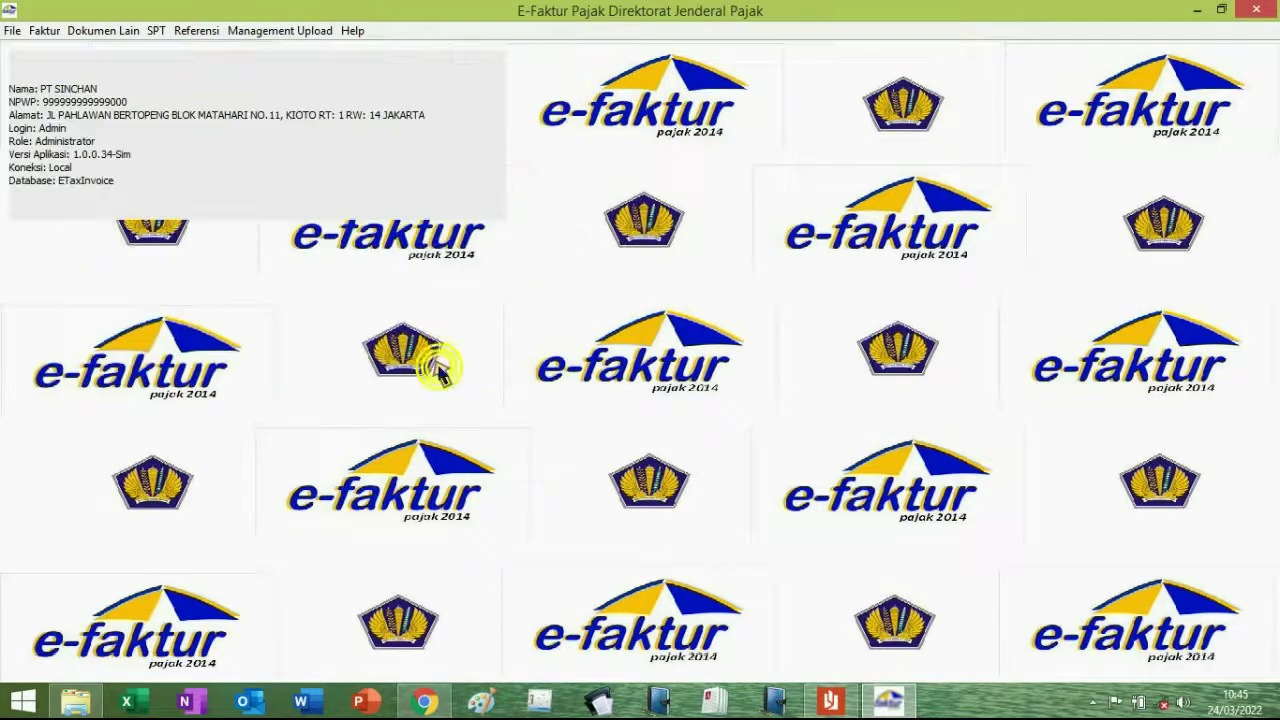
Step: Check the PDF module's example of a filled-in Referensi Barang/Jasa form
click(848, 705)
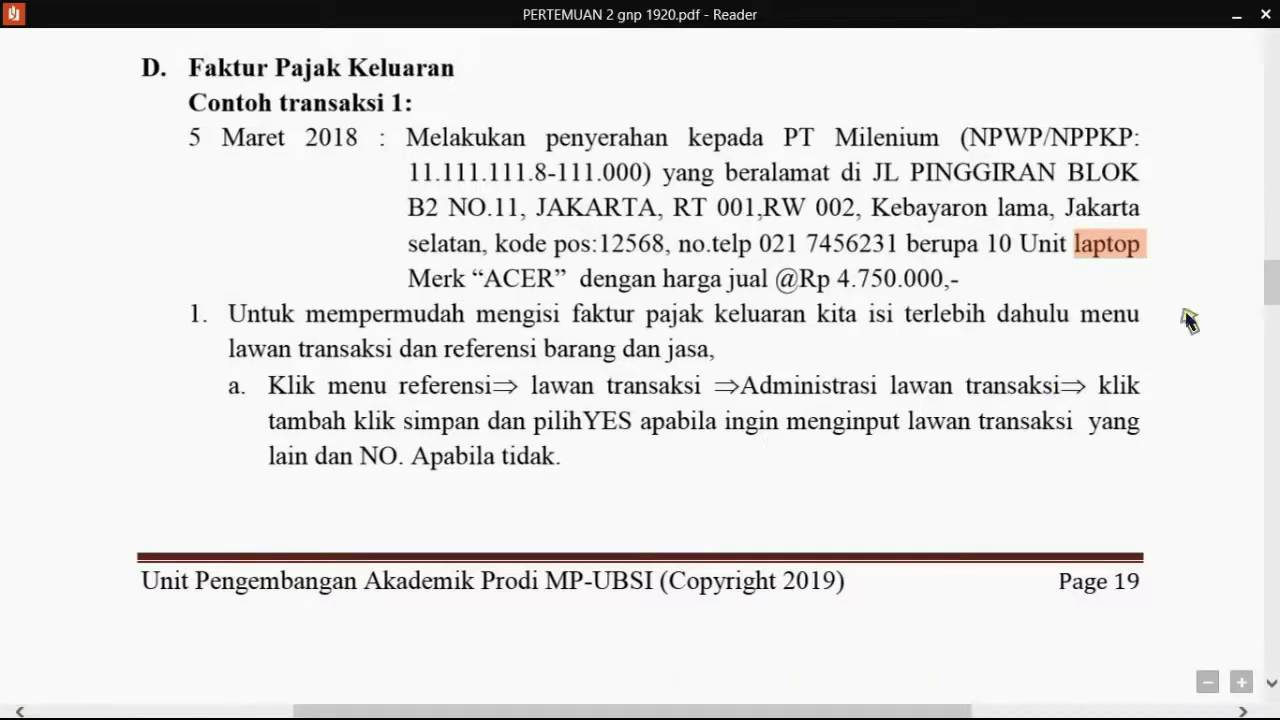
click(1274, 305)
drag(1274, 305, 1276, 390)
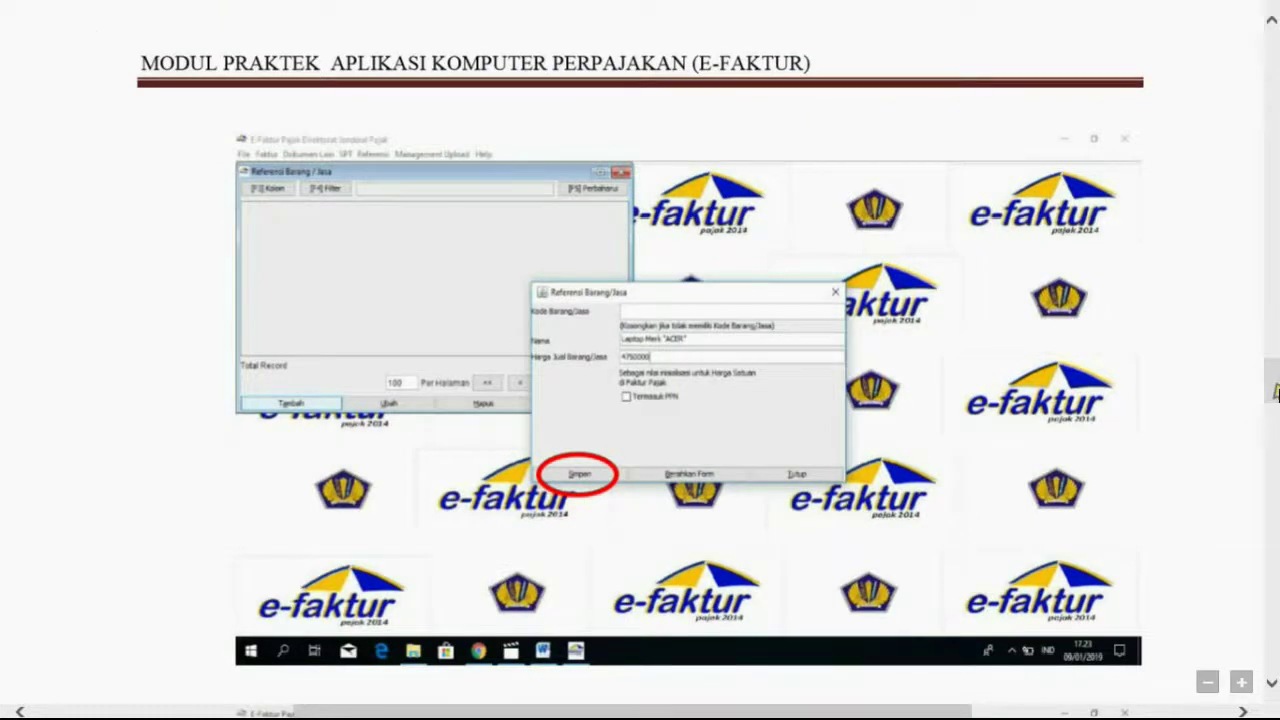
scroll(1276, 392, down, 1)
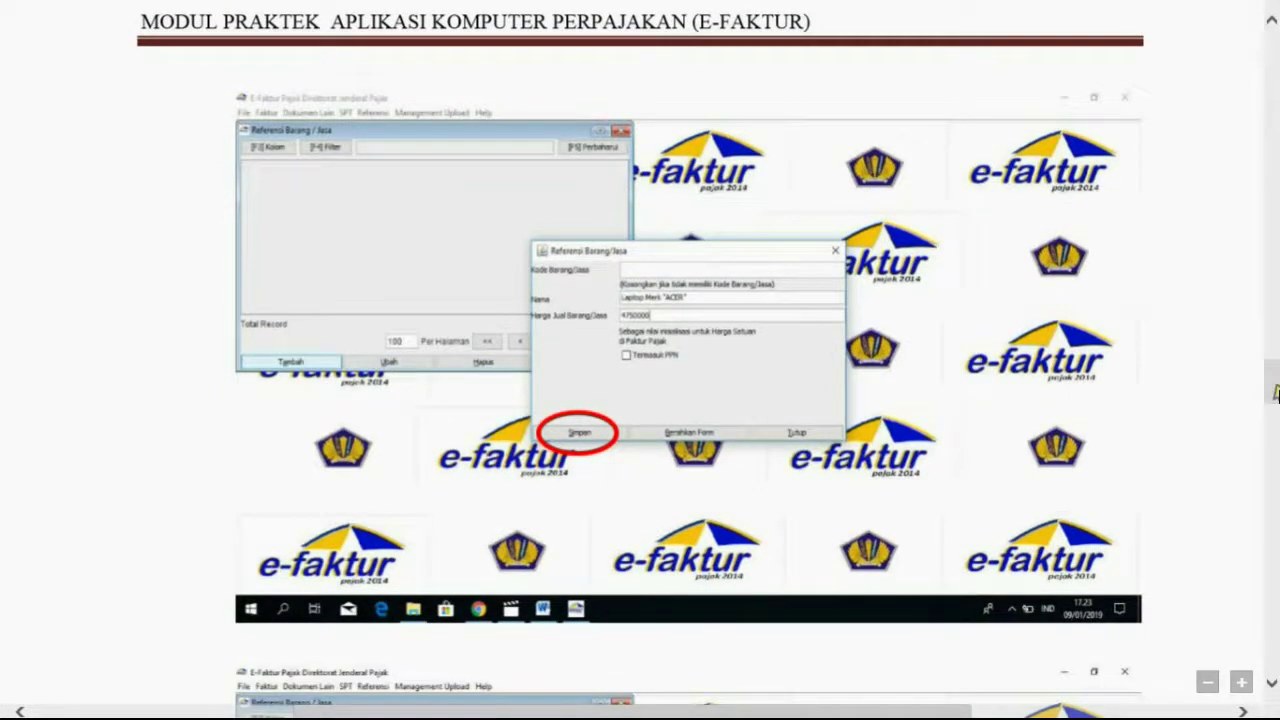
Step: In e-Faktur, edit laptop item A1 in the Barang/Jasa reference, re-enter its selling price of 4.750.000, save it and close the list
click(889, 698)
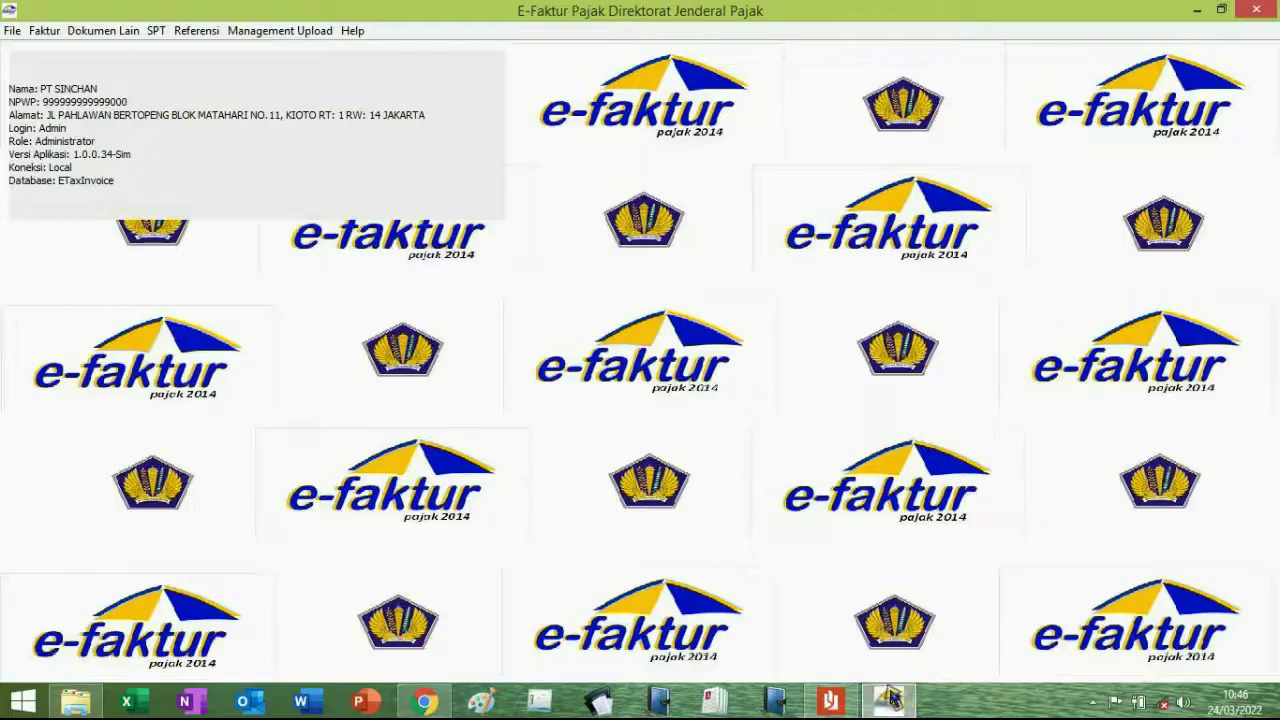
click(197, 30)
mouse_move(220, 78)
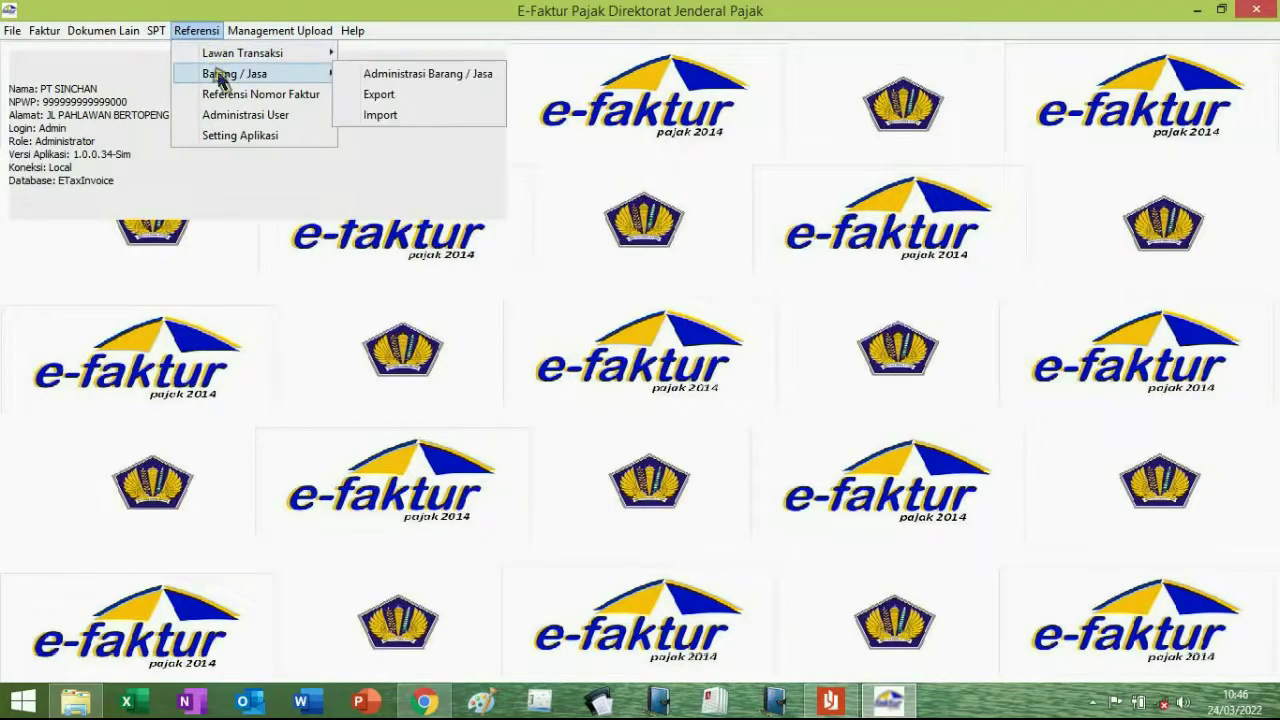
click(358, 78)
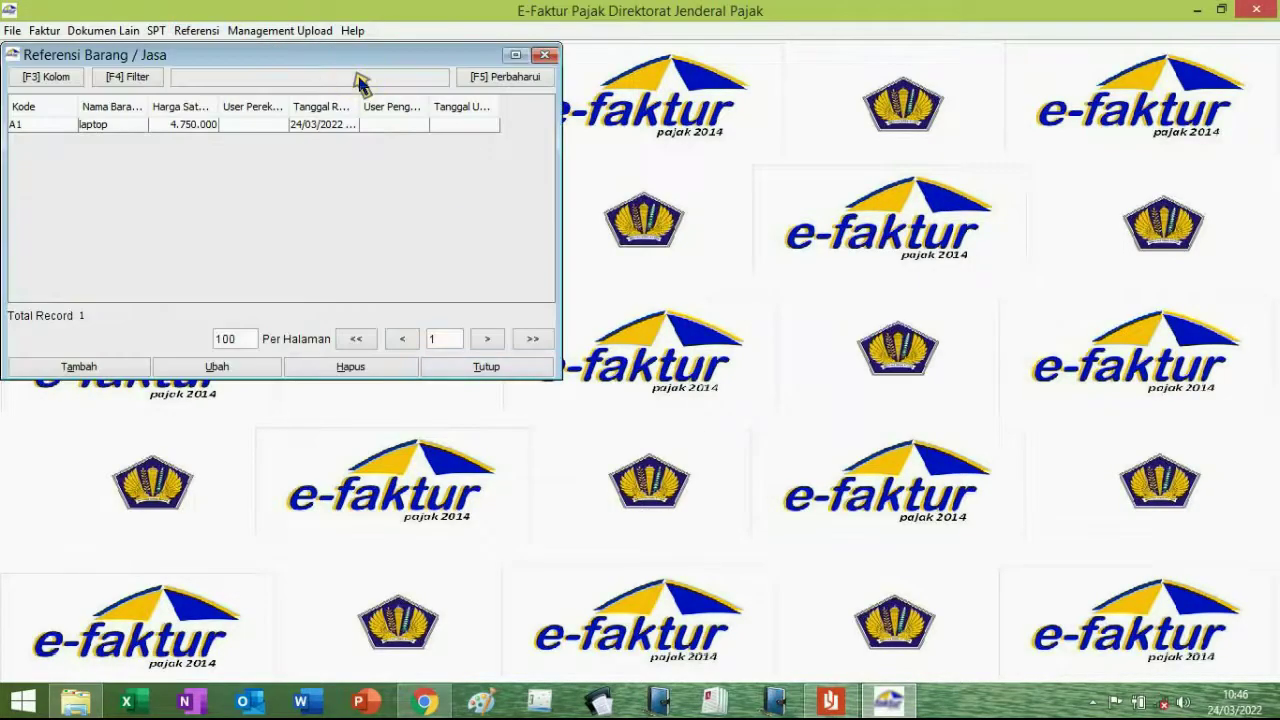
click(199, 126)
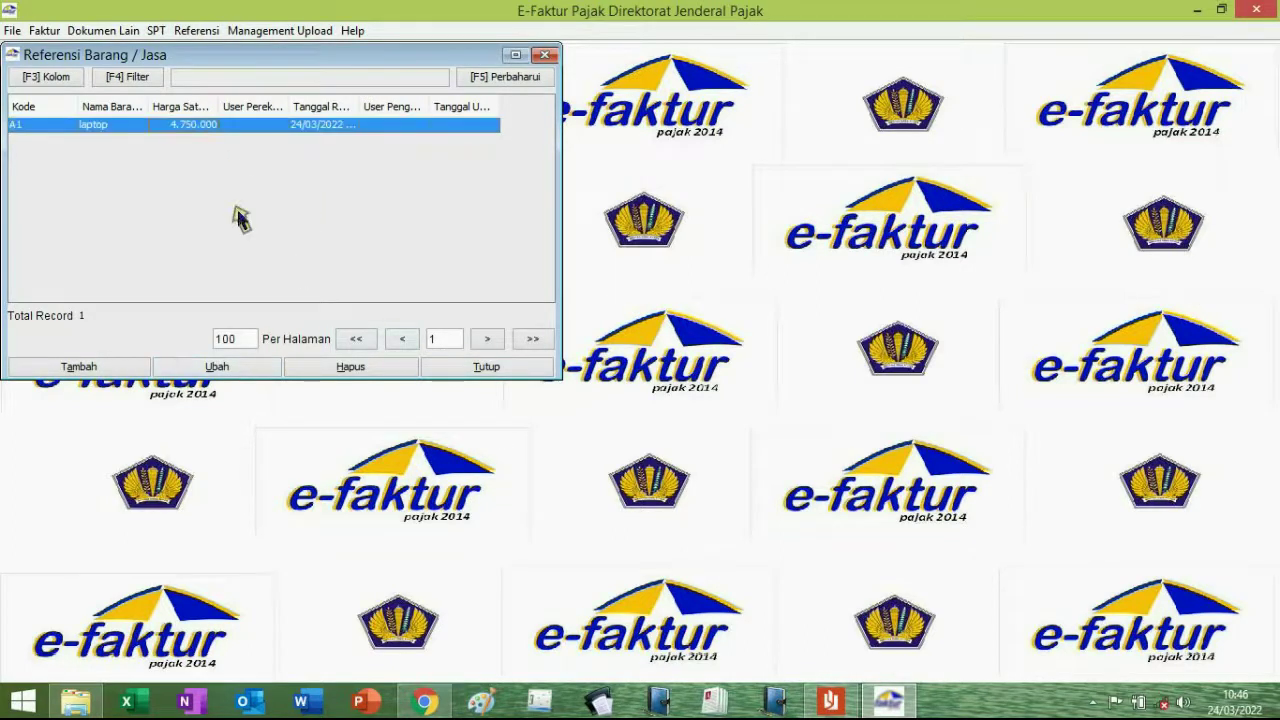
click(246, 366)
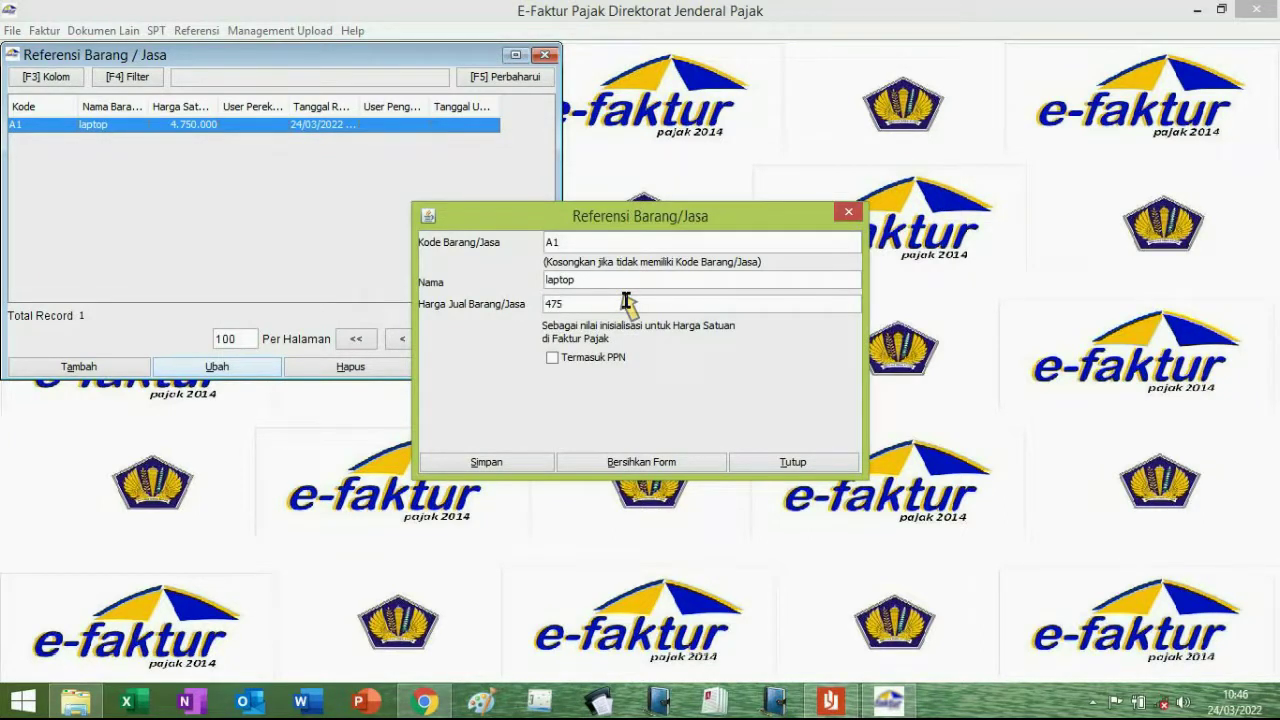
click(626, 302)
click(487, 462)
click(639, 389)
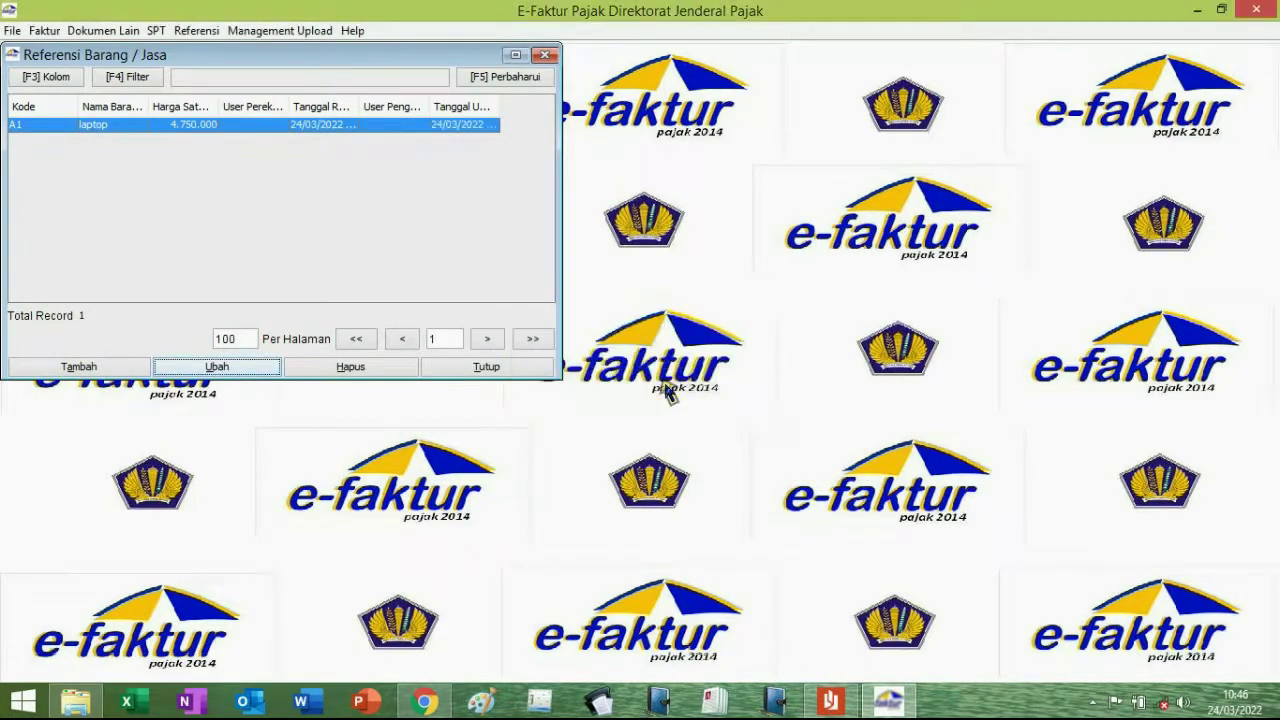
click(474, 368)
Step: Check the PDF module's instructions for recording output tax (Input pajak keluaran) and the example of where to find invoice administration
click(817, 705)
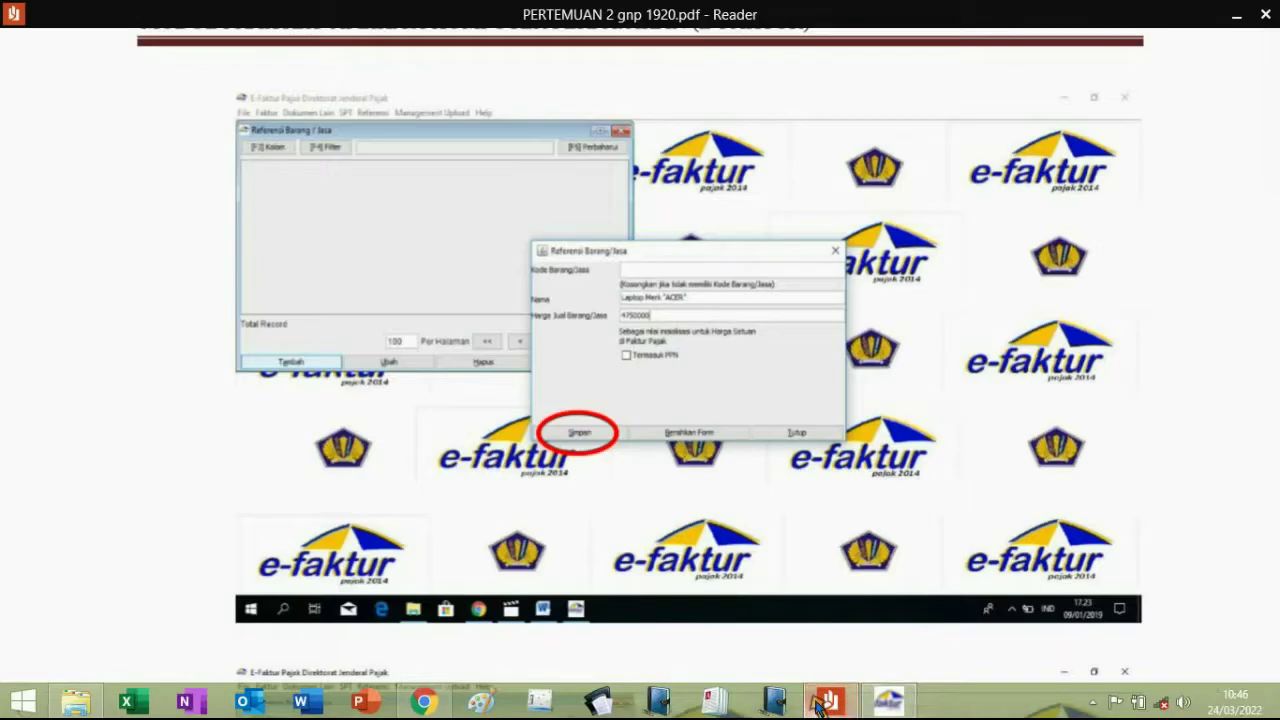
scroll(1276, 558, down, 3)
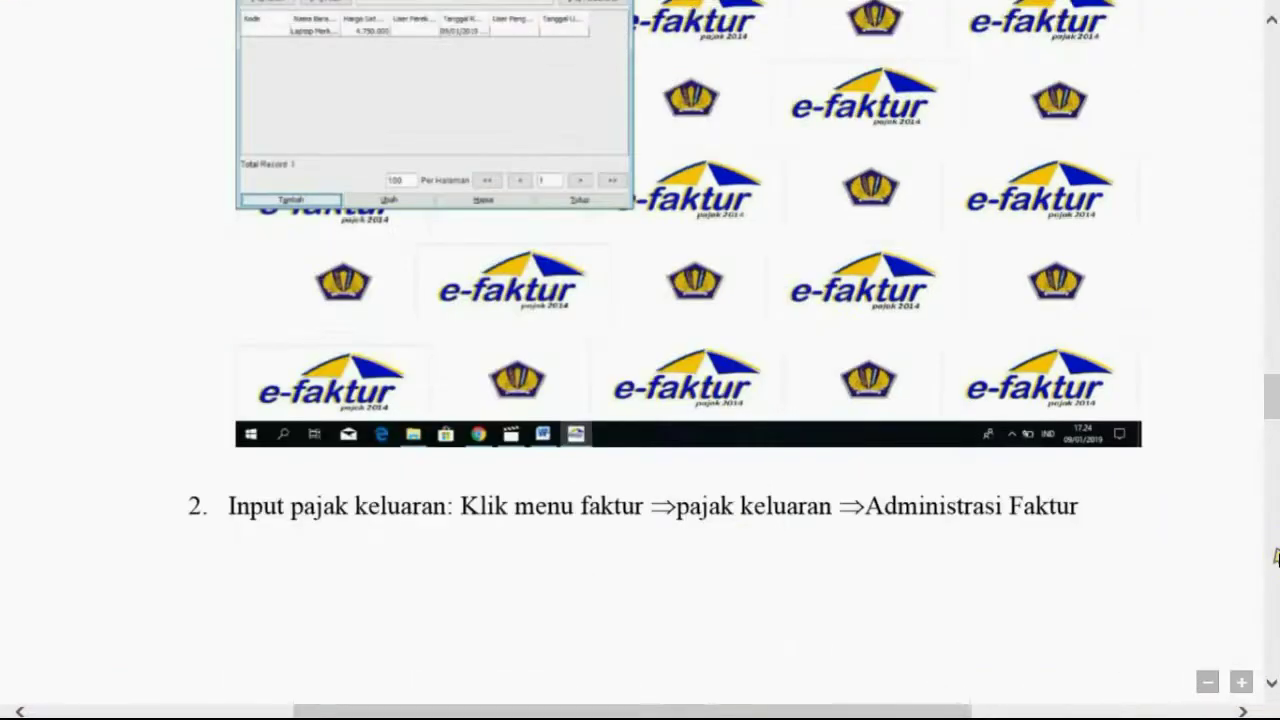
click(1272, 18)
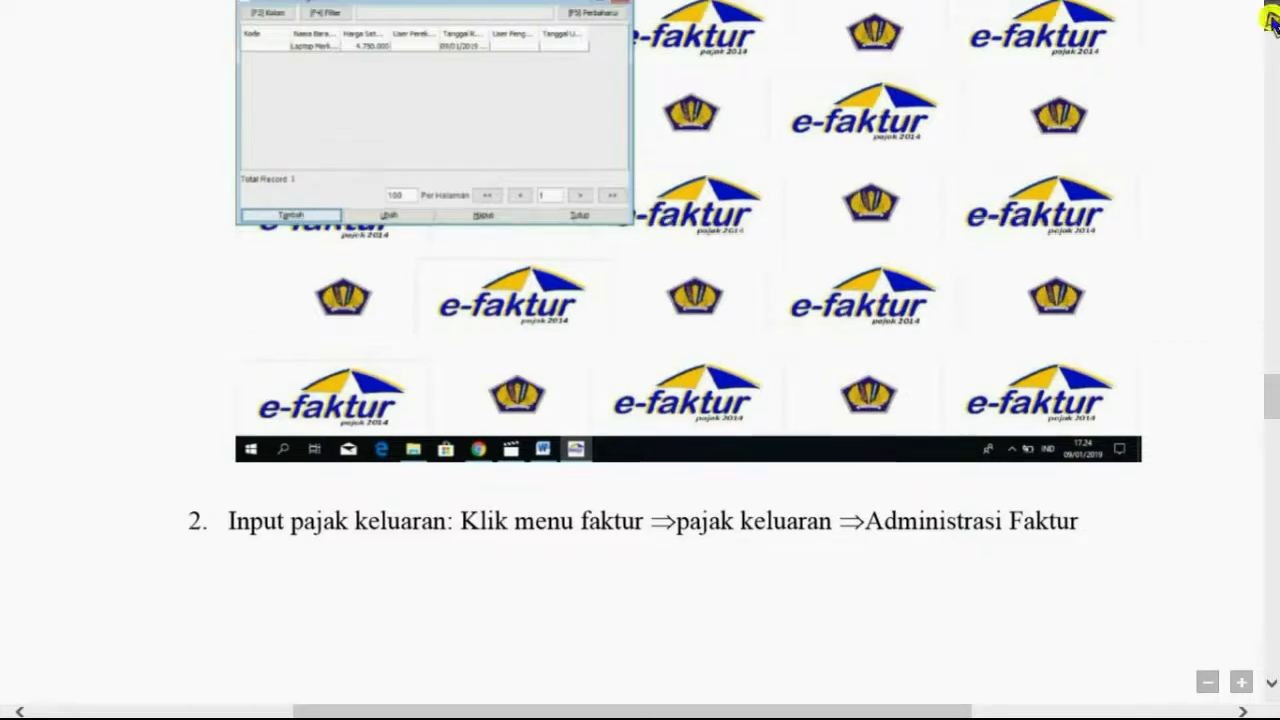
click(1273, 594)
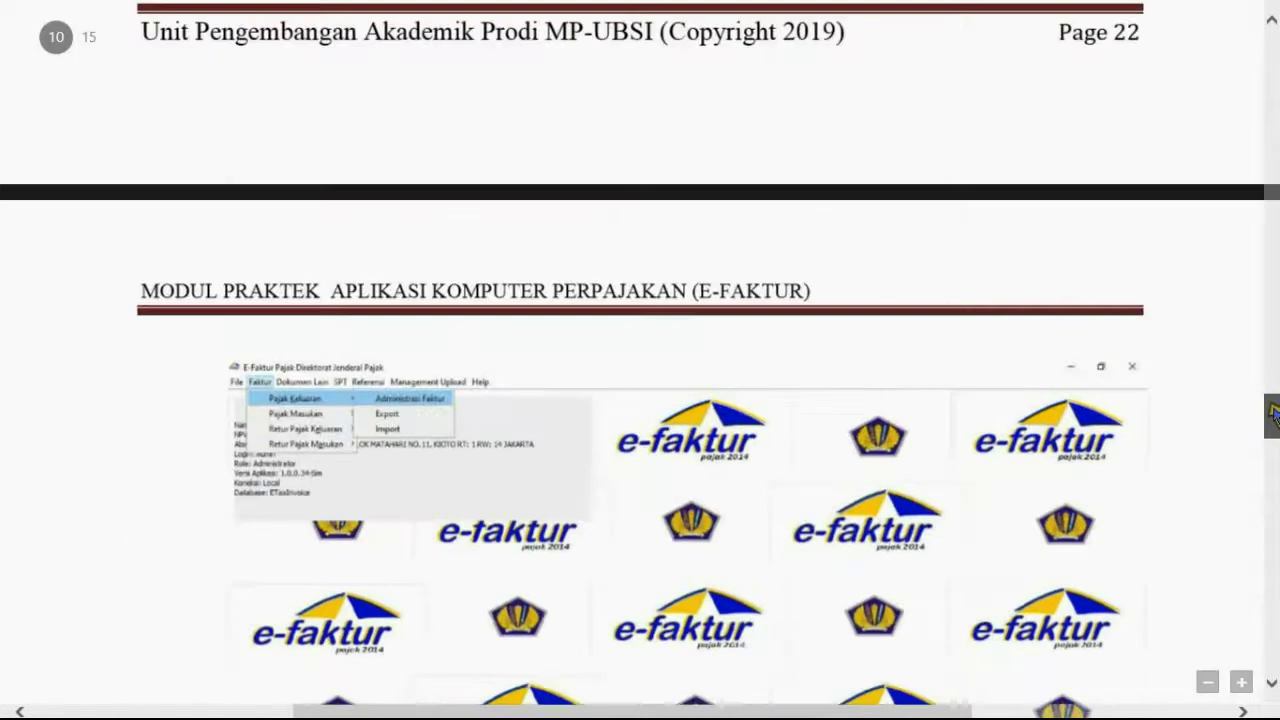
drag(1274, 423, 1273, 416)
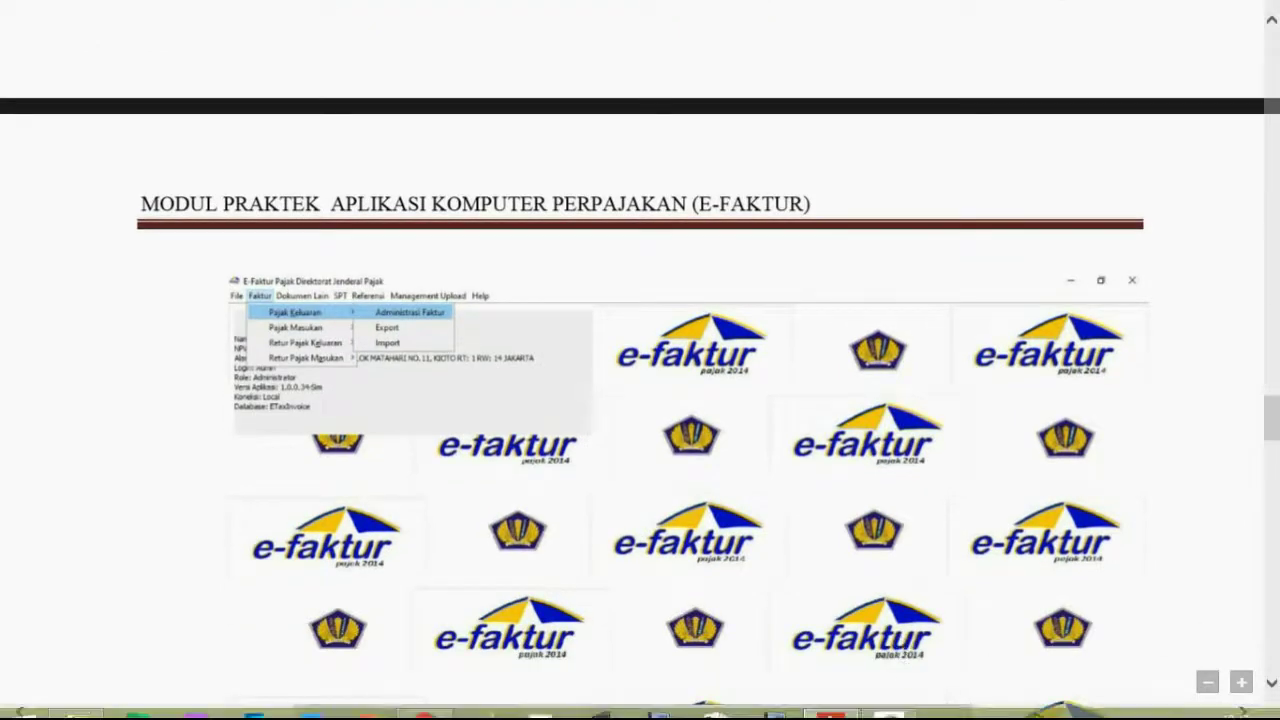
Step: In e-Faktur, start a new output tax invoice for "1 - Kepada Pihak yang Bukan Pemungut PPN" with invoice type "1 - Faktur Pajak"
click(880, 705)
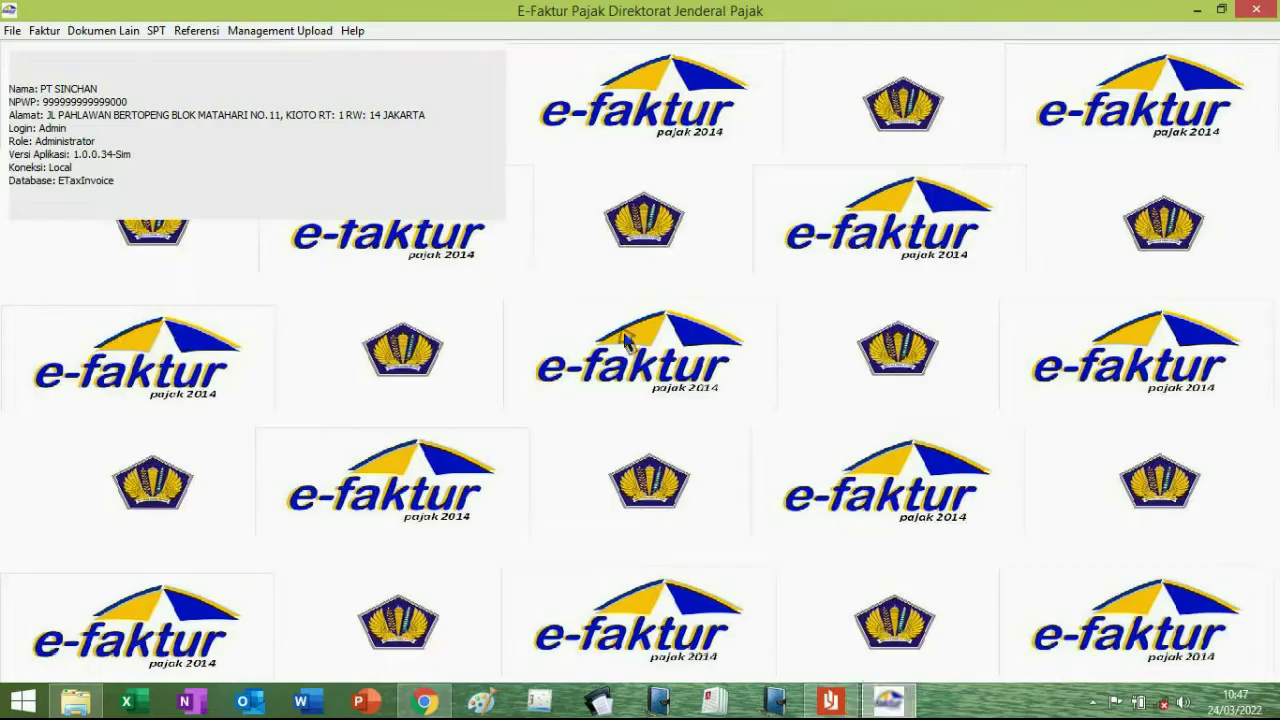
click(40, 31)
click(190, 50)
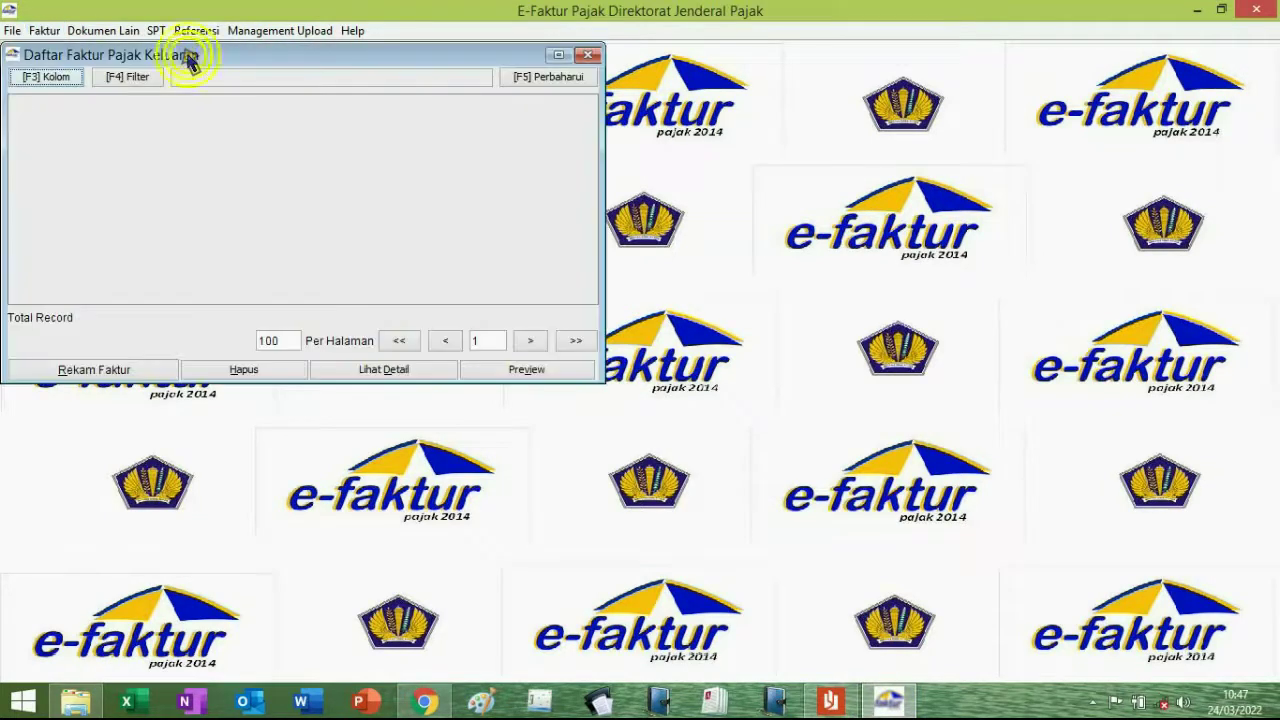
click(128, 369)
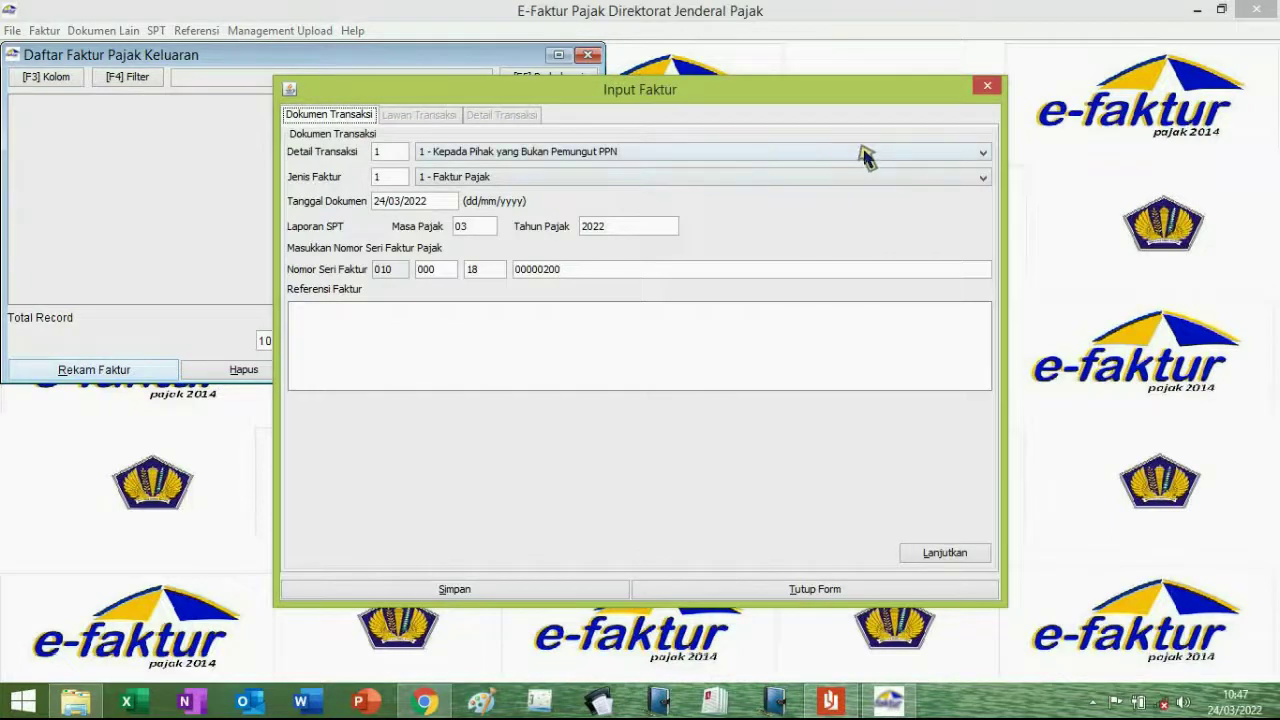
click(866, 152)
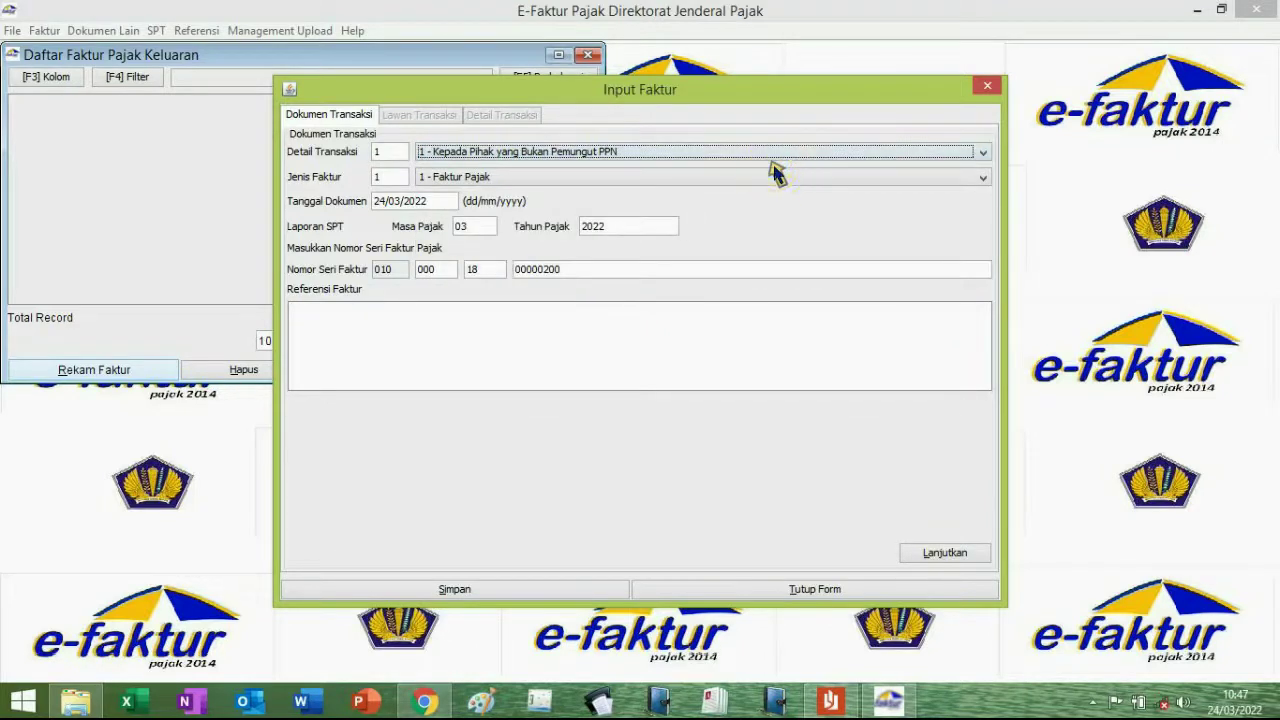
click(767, 177)
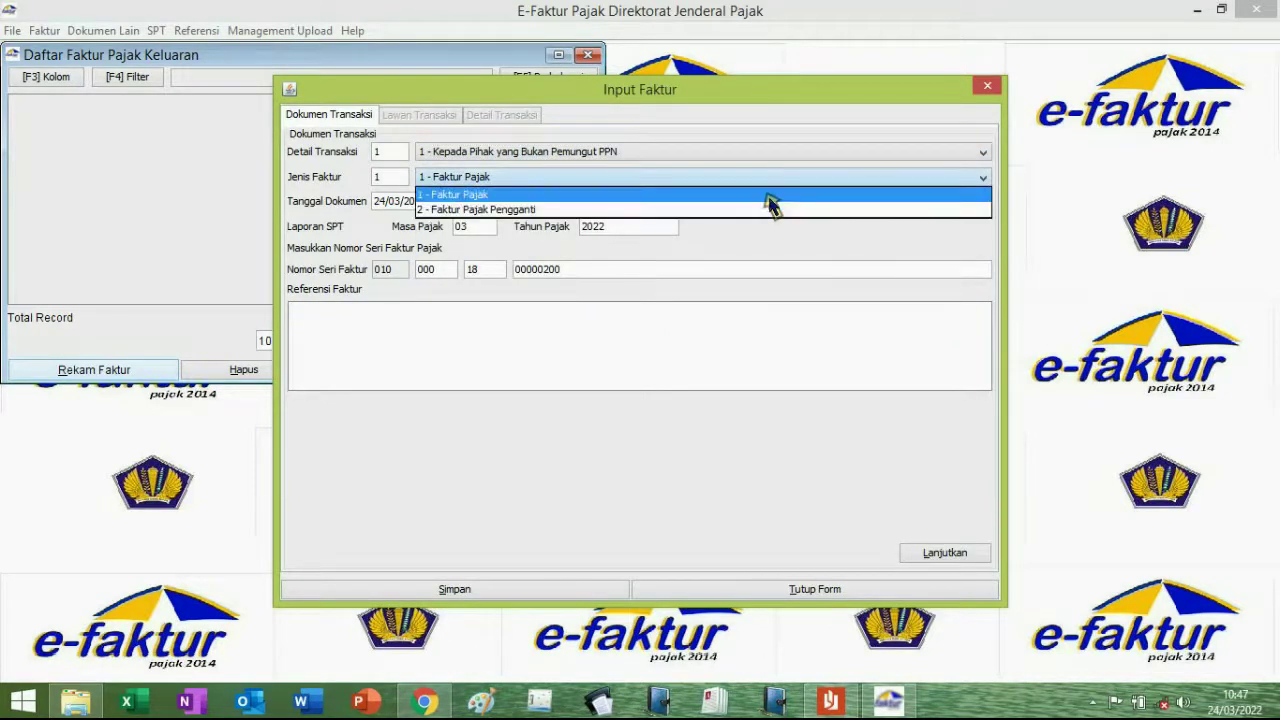
click(769, 196)
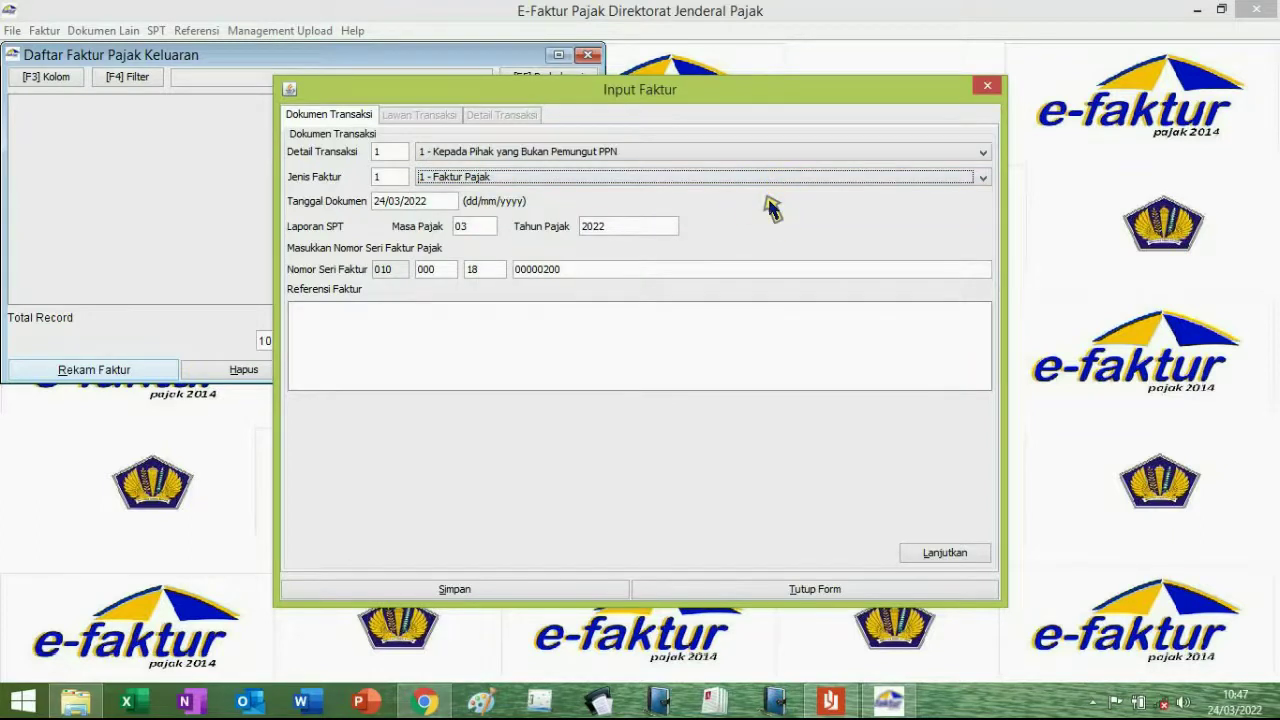
Step: Look up the date of transaction 1 in the PDF module and set the invoice's Tanggal Dokumen to 05/03/2018
click(448, 204)
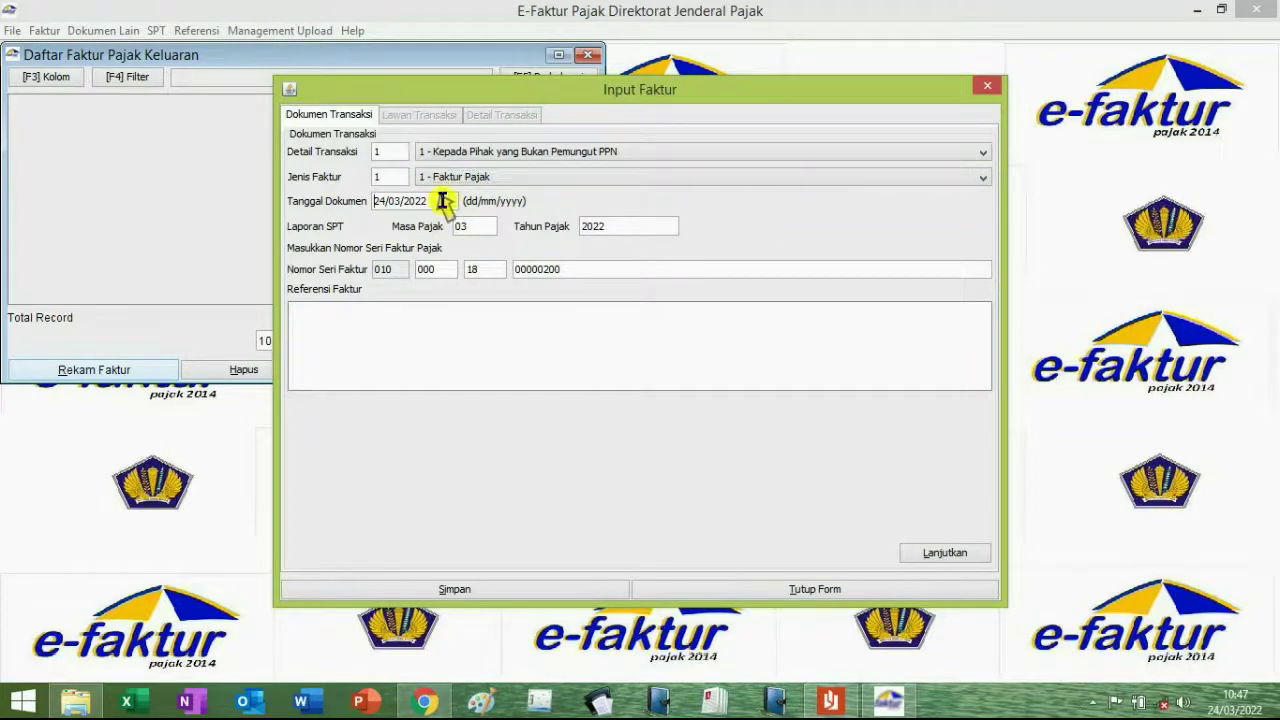
click(830, 700)
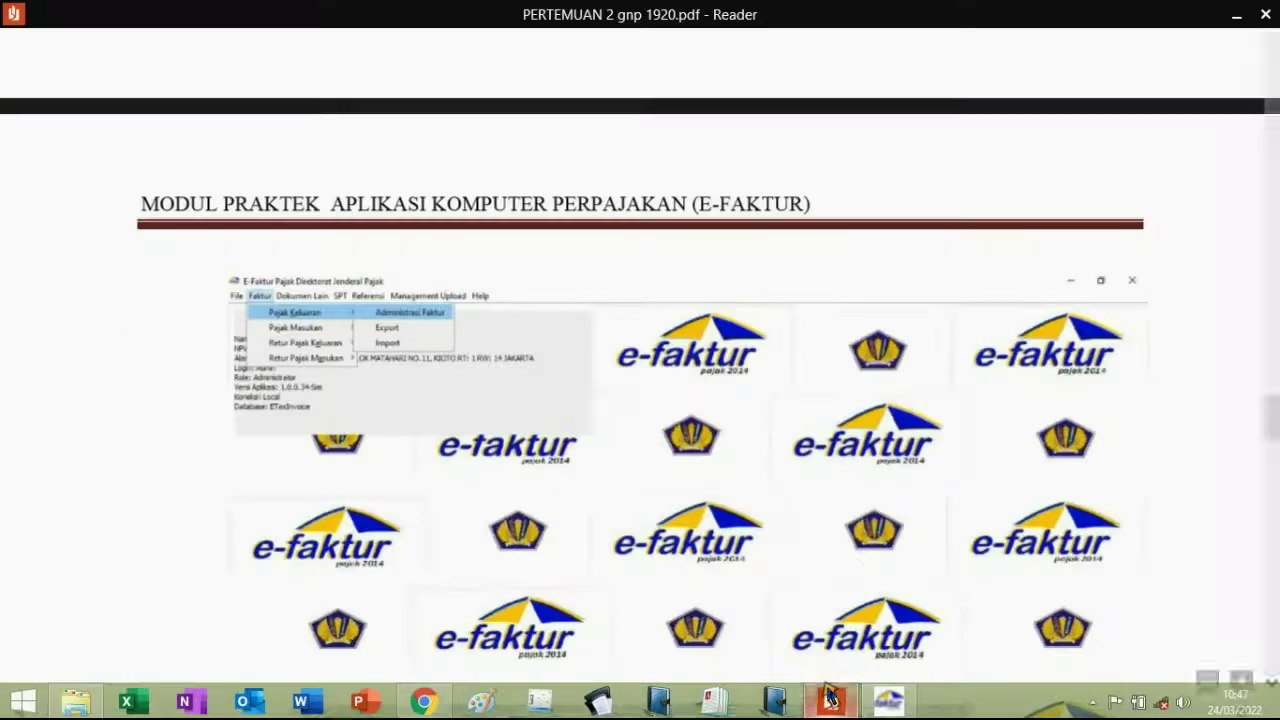
scroll(1250, 415, up, 15)
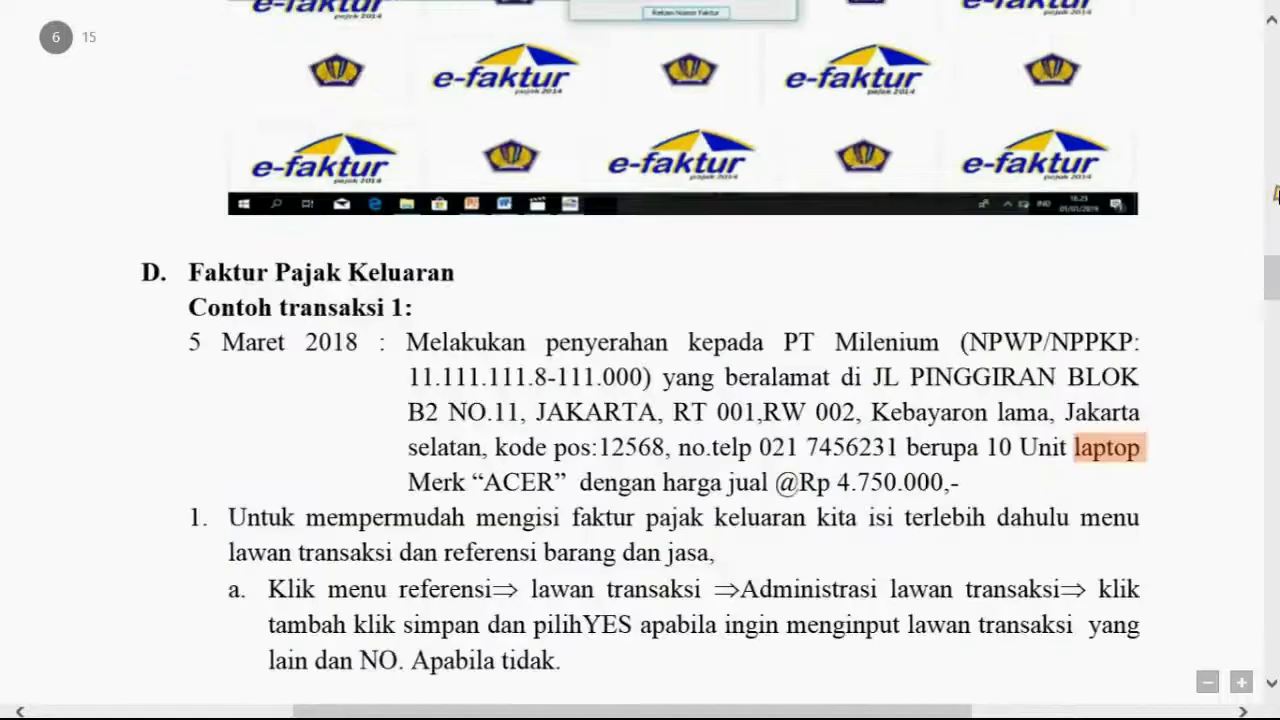
click(212, 343)
drag(191, 340, 360, 349)
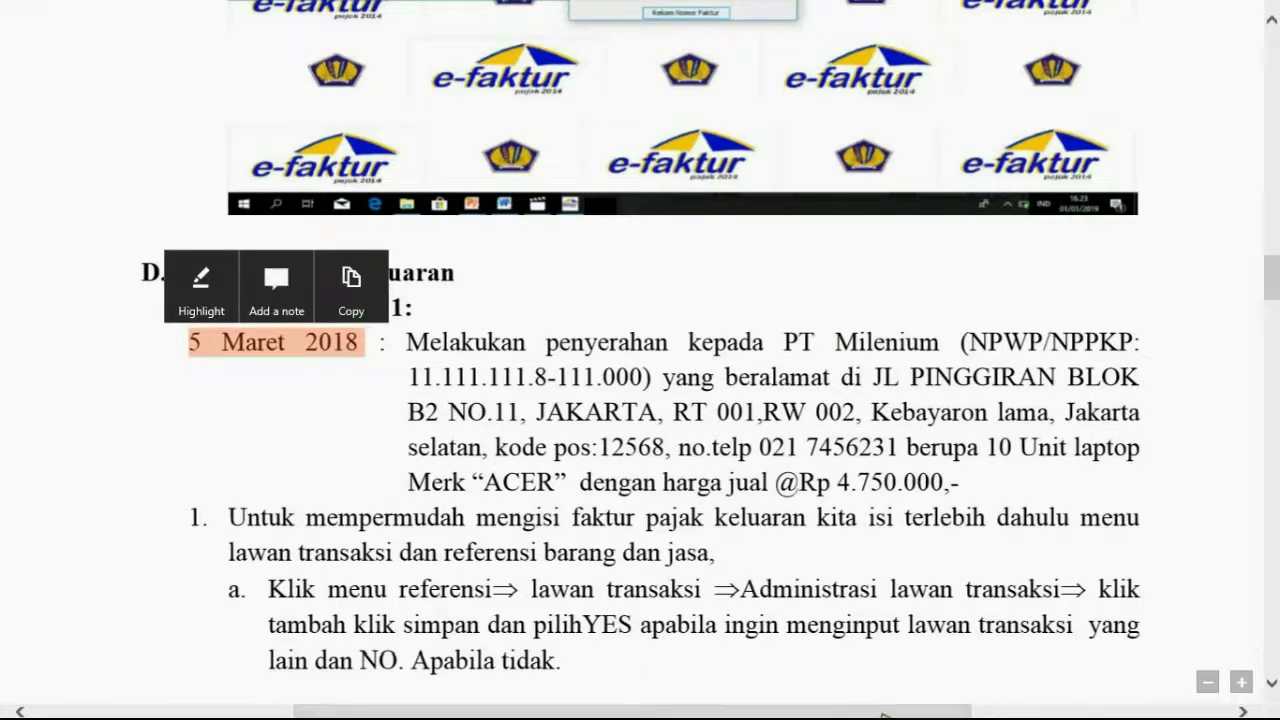
click(887, 703)
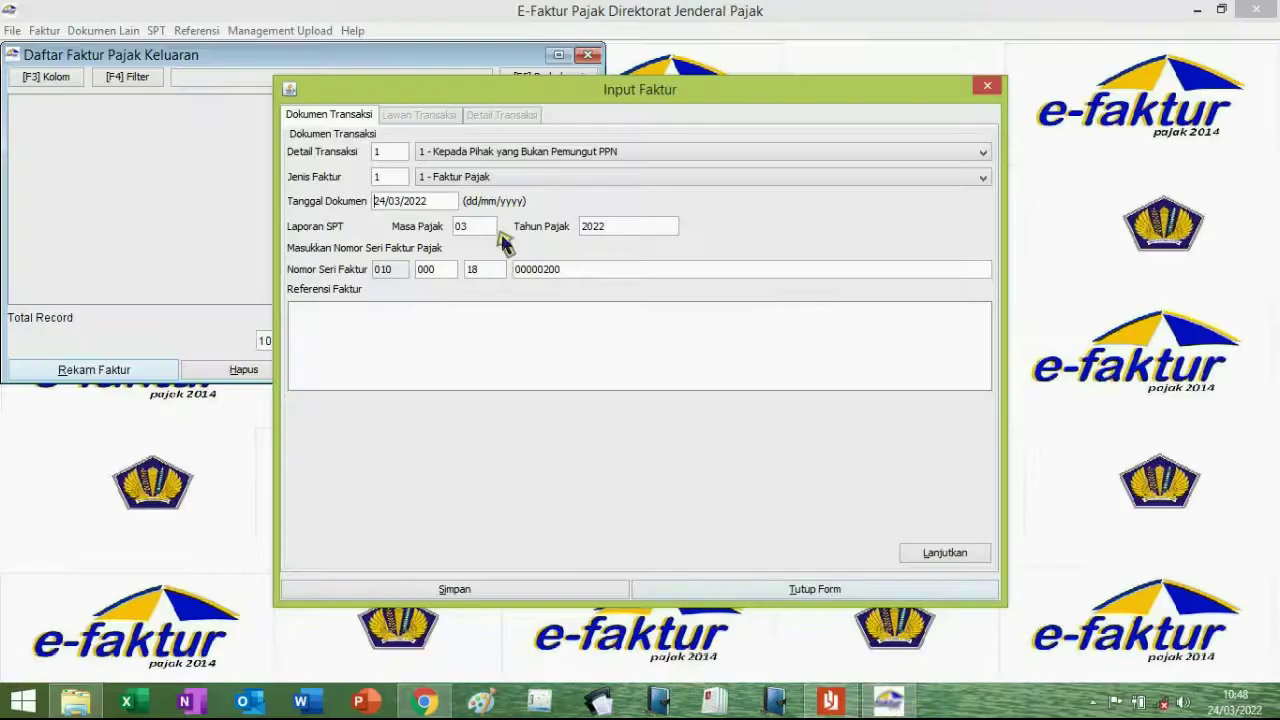
key(BackSpace)
key(BackSpace)
Step: Compare the invoice's Masa Pajak and Tahun Pajak with the month and year of transaction 1 in the PDF module
click(466, 227)
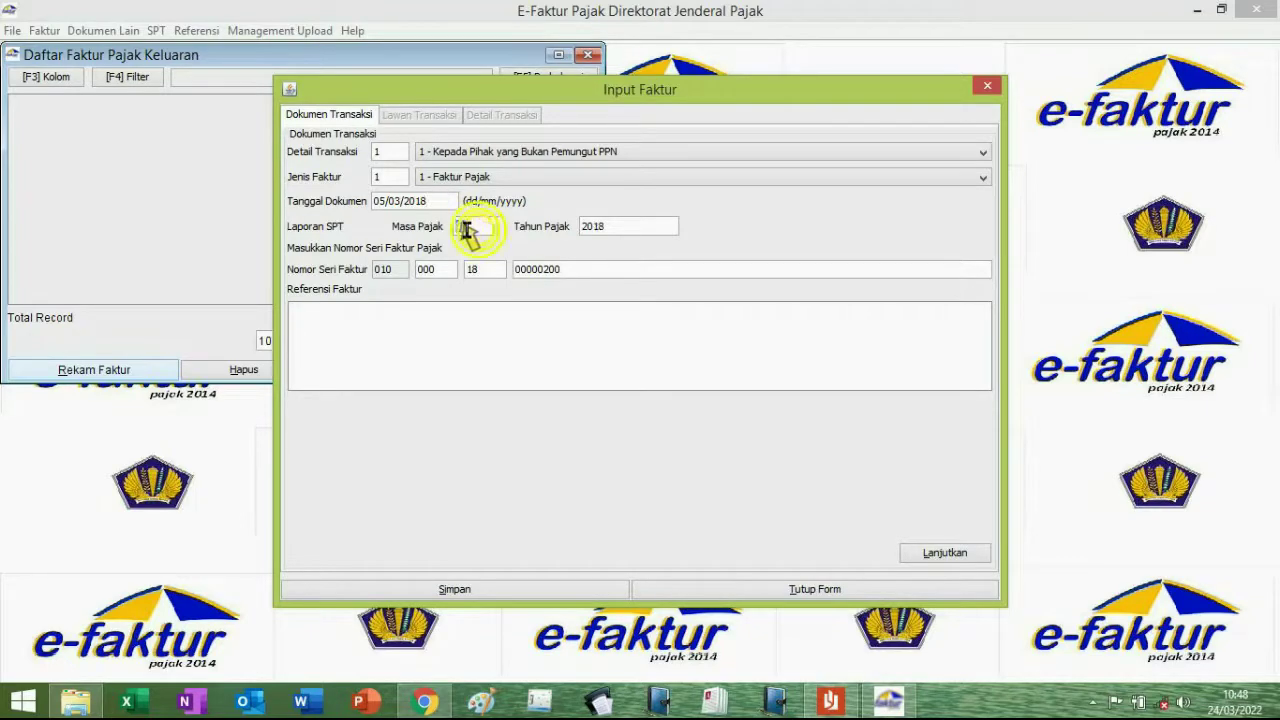
click(830, 700)
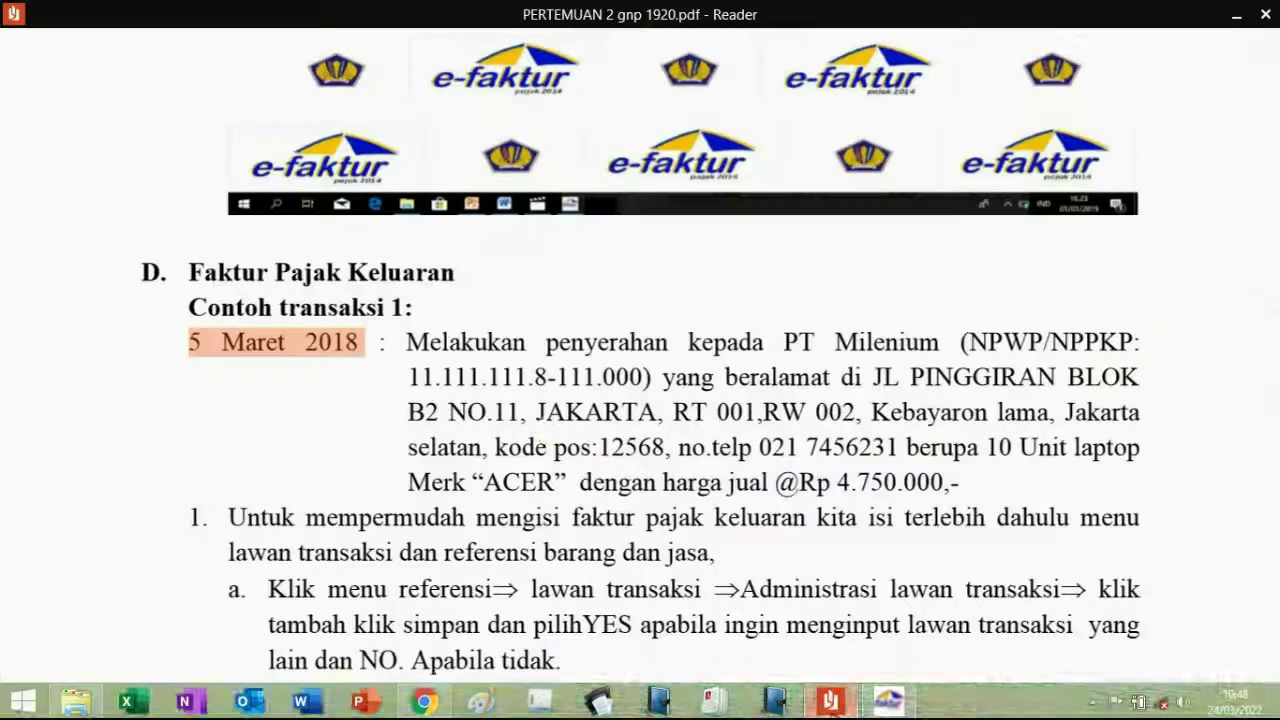
click(224, 340)
drag(222, 342, 366, 350)
click(300, 323)
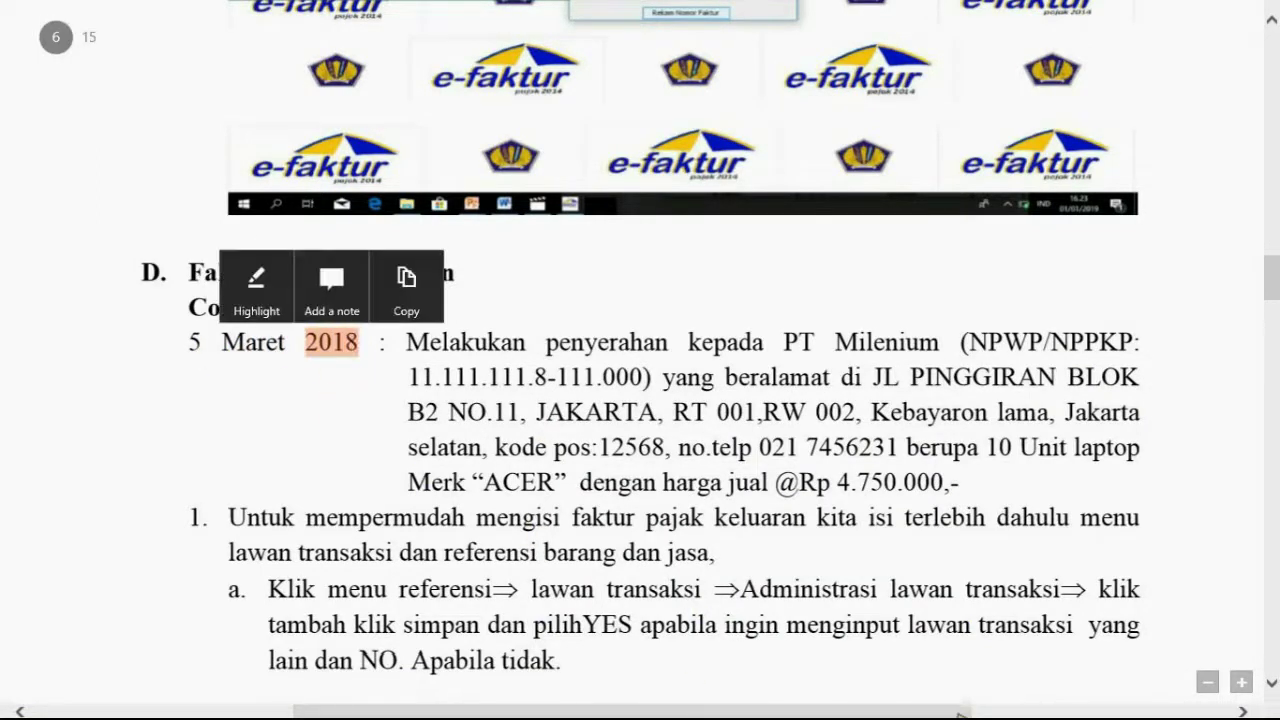
click(896, 703)
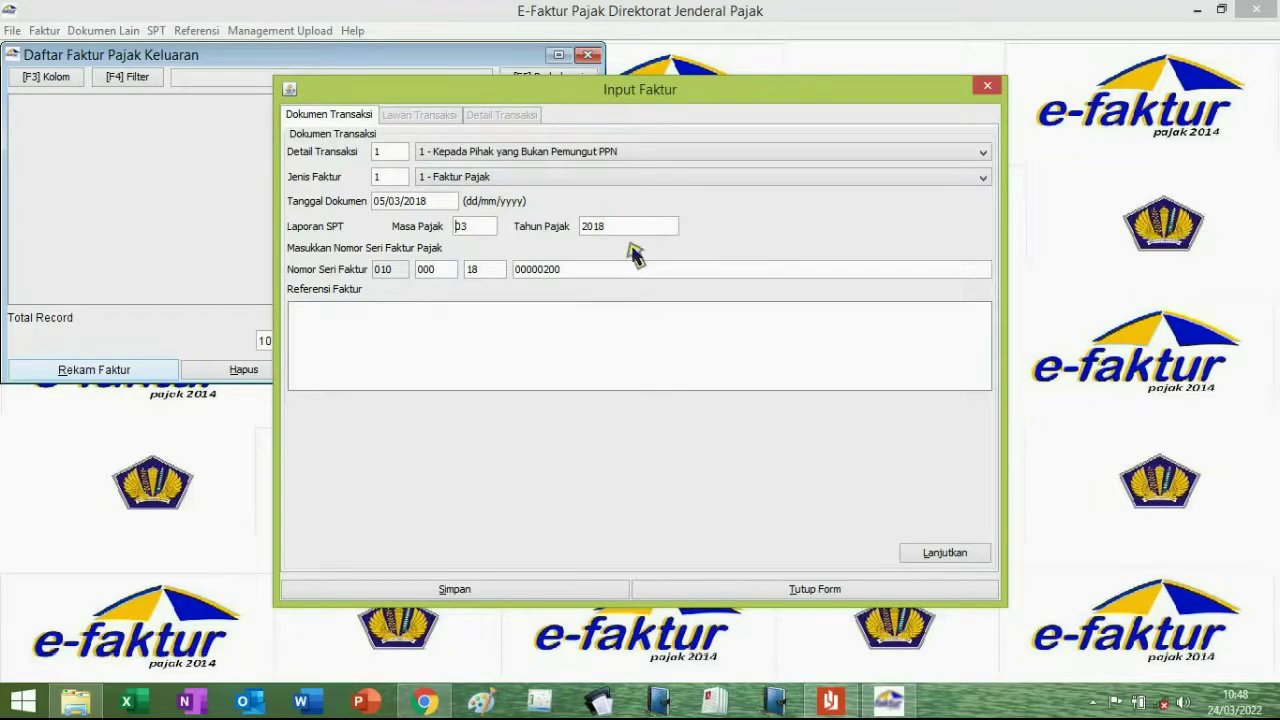
Step: Continue to Lawan Transaksi, look up the registered counterparties, choose PT Milenium for the invoice and check its address
click(950, 558)
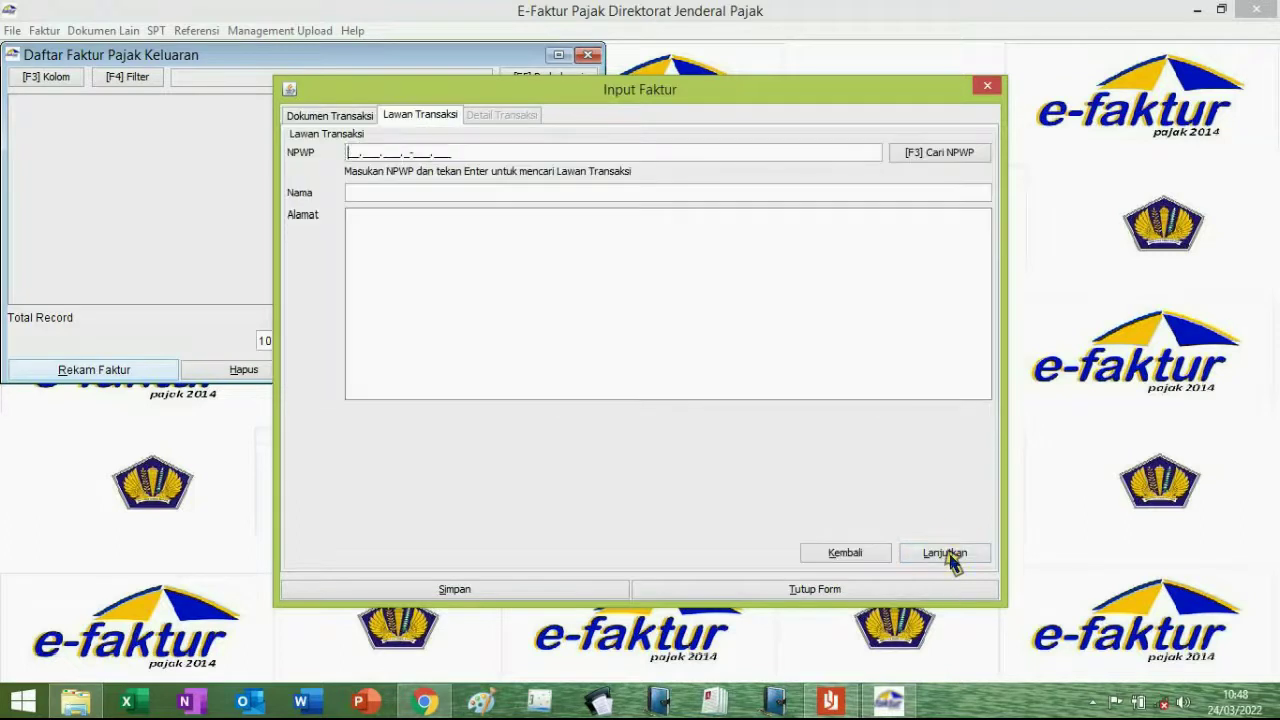
click(968, 152)
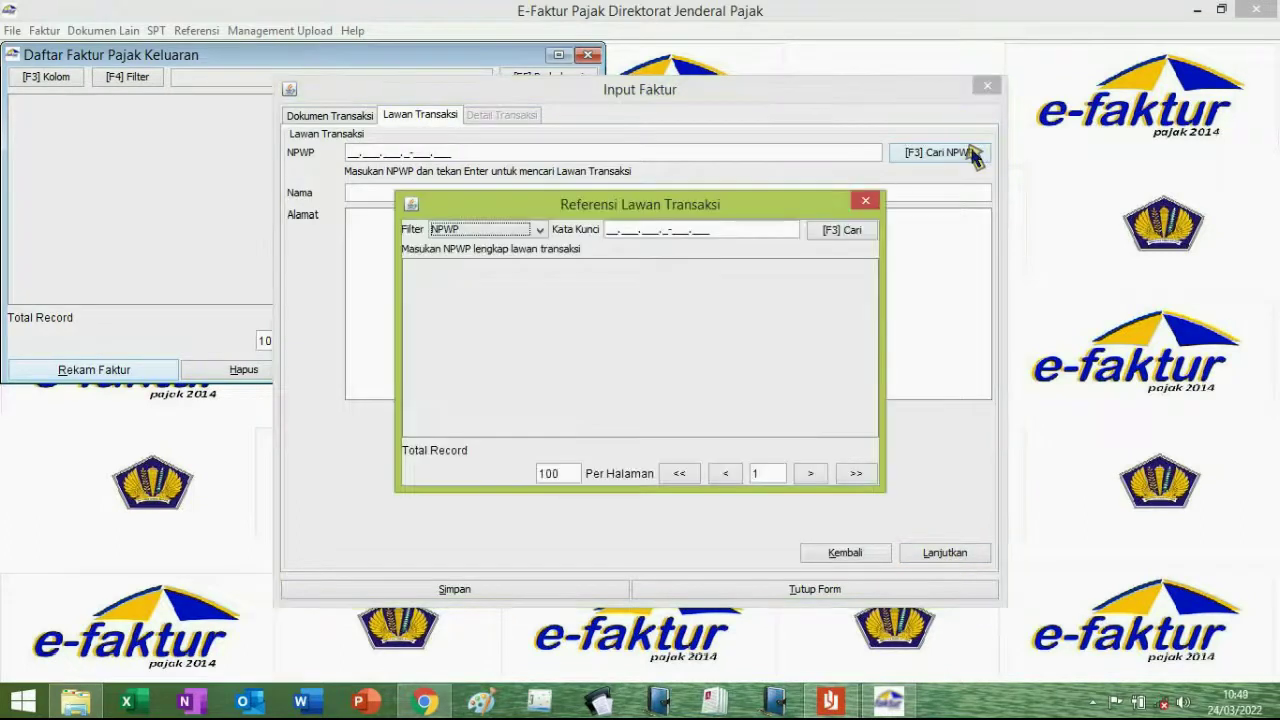
click(848, 231)
click(514, 290)
double_click(514, 290)
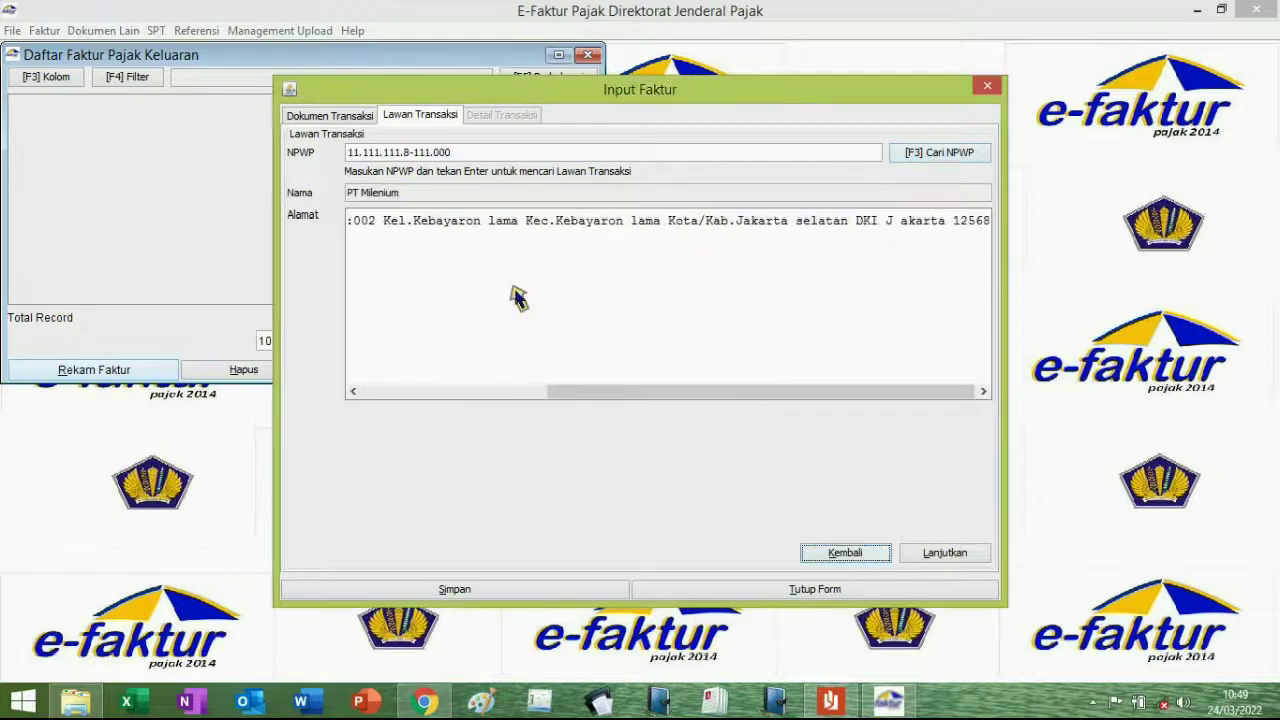
click(440, 390)
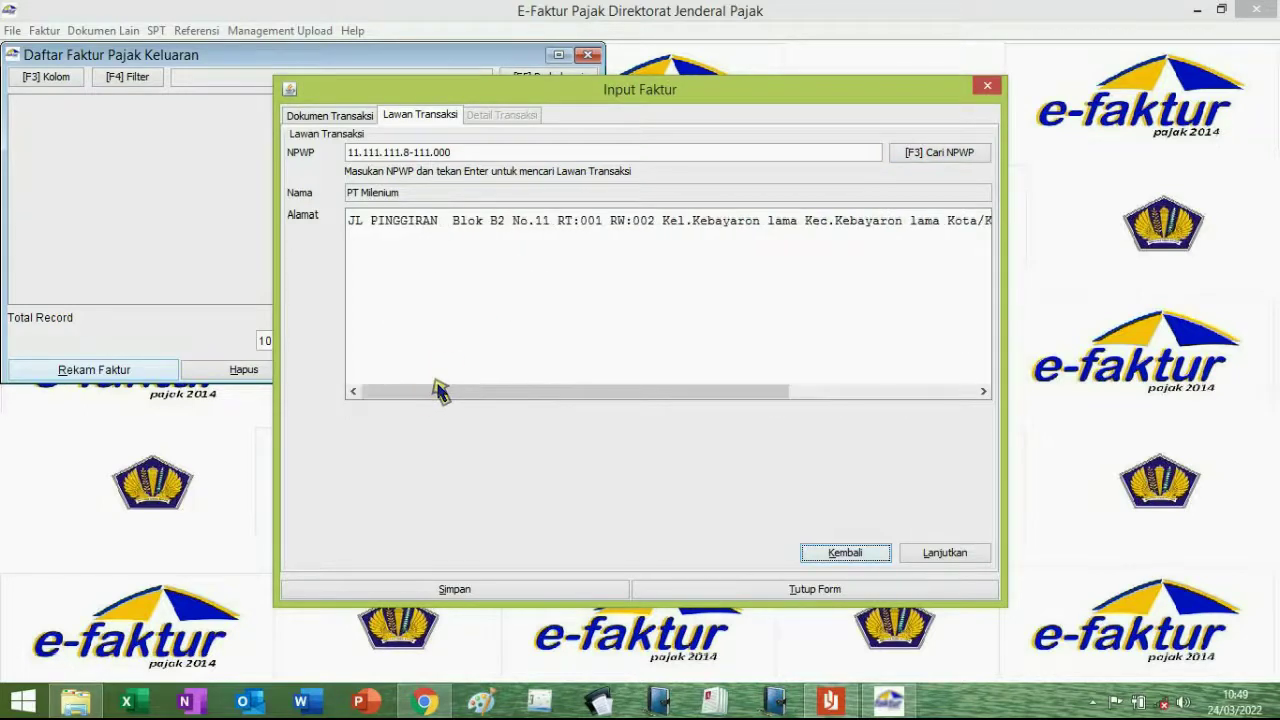
Step: In Detail Transaksi, record item A1 "laptop" from the goods reference as the only detail, and save the invoice without creating another
click(944, 553)
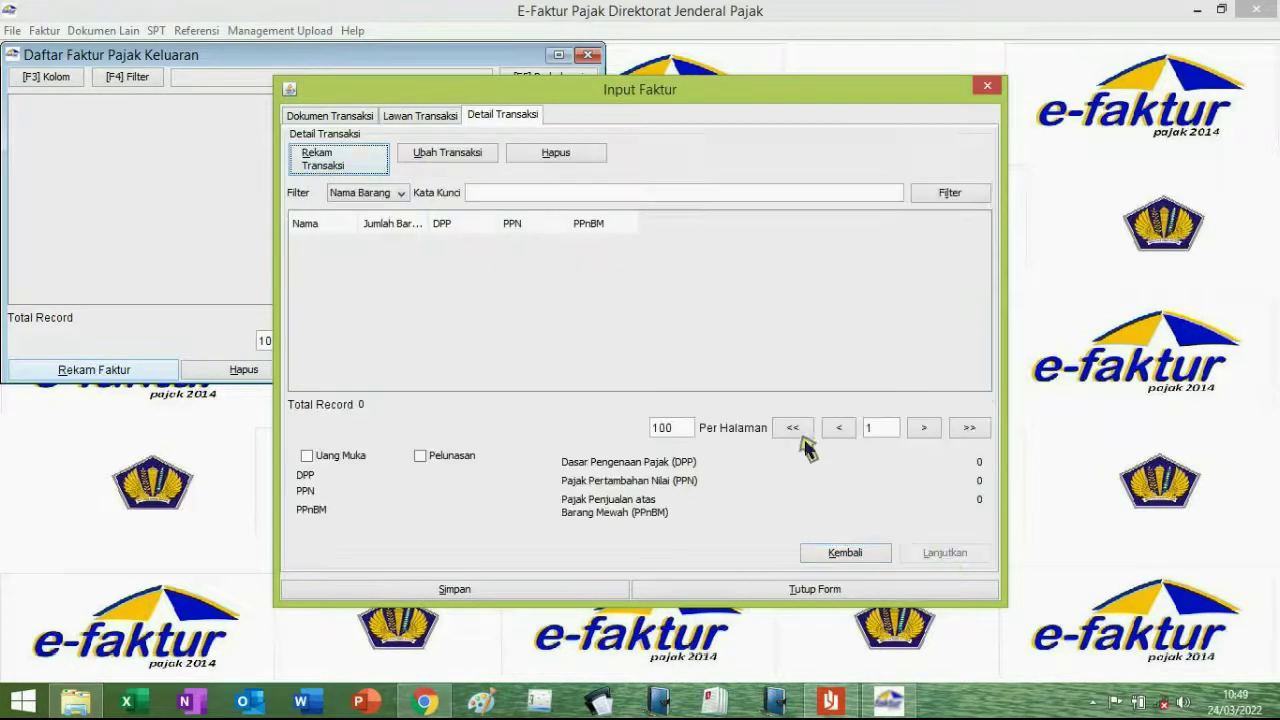
click(326, 164)
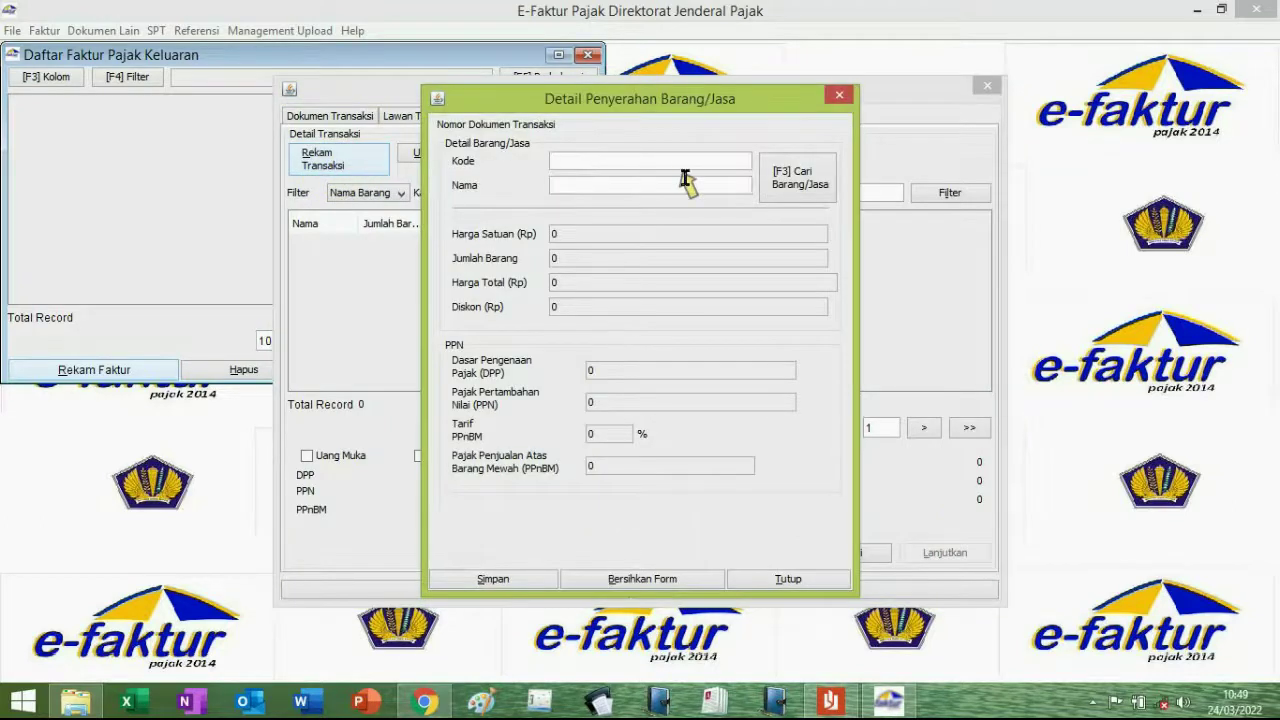
click(780, 188)
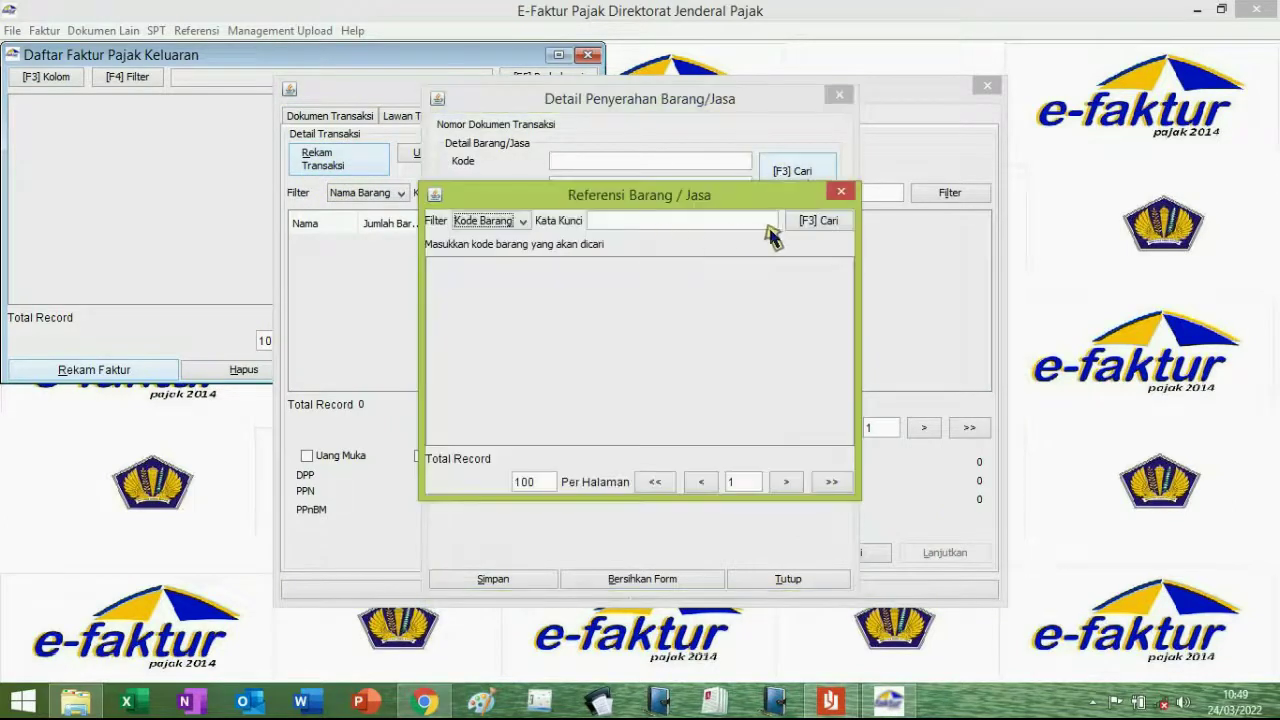
click(818, 221)
double_click(455, 288)
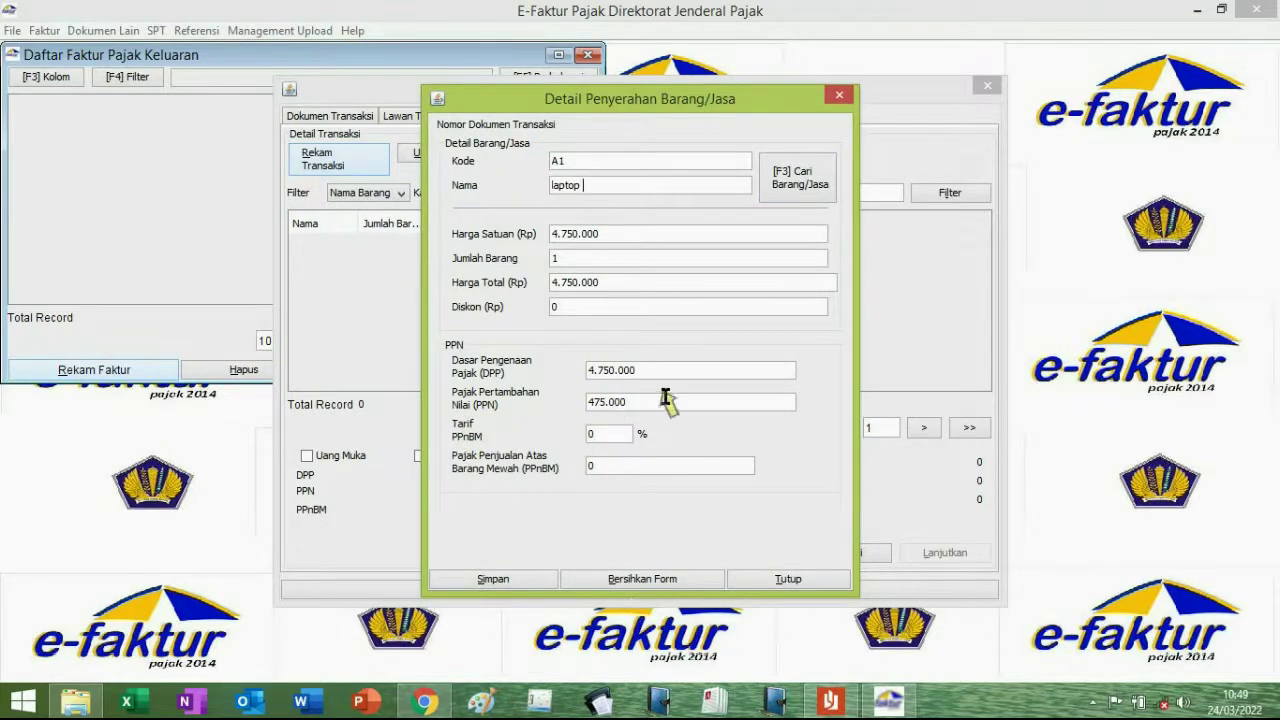
click(505, 567)
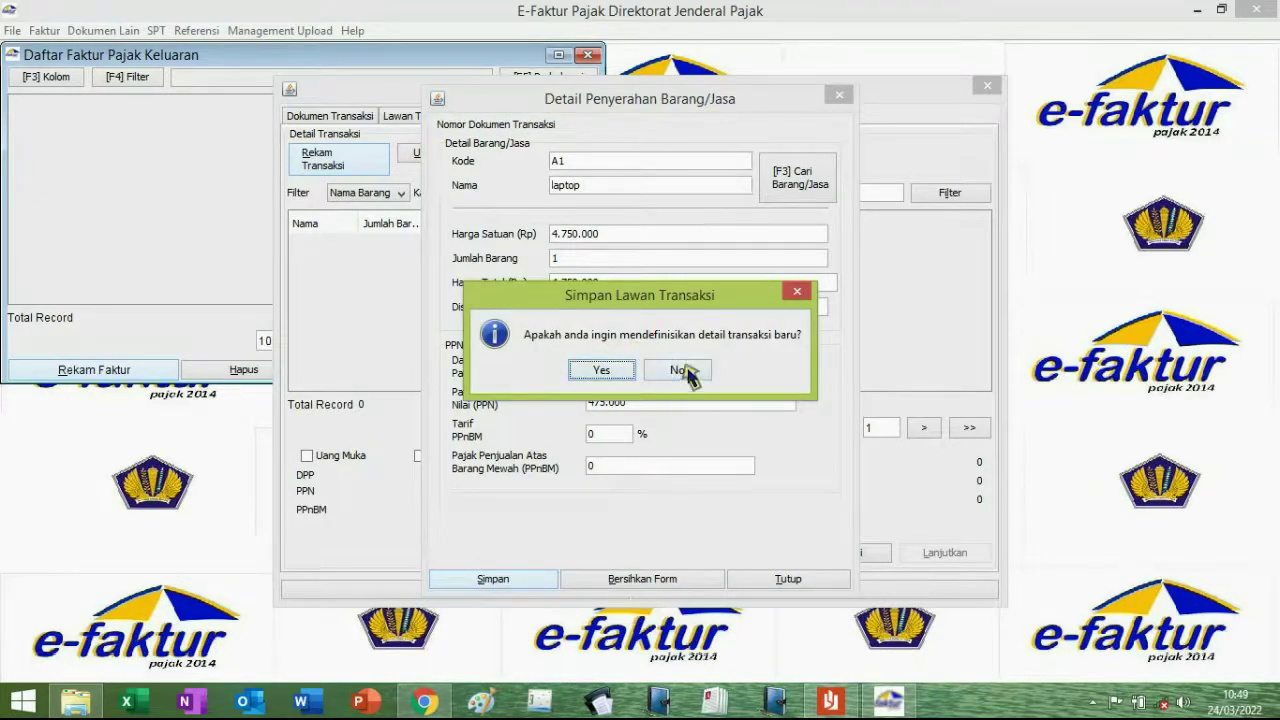
click(688, 372)
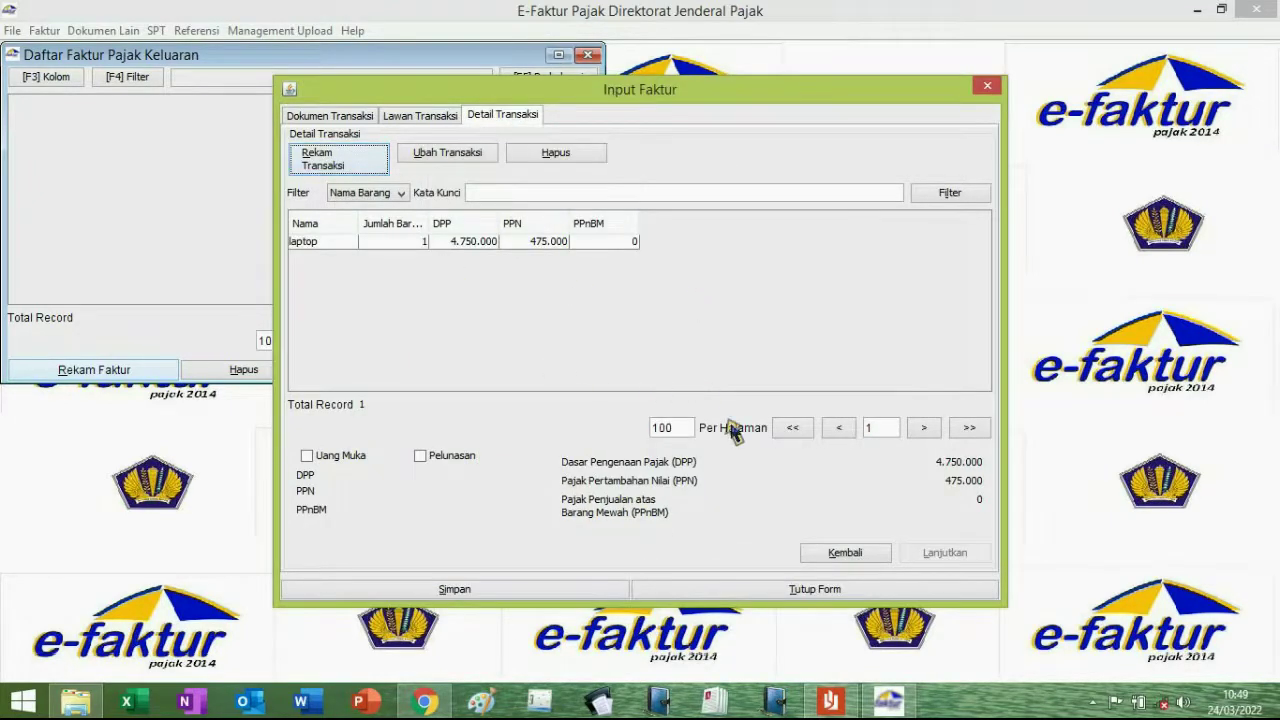
click(453, 589)
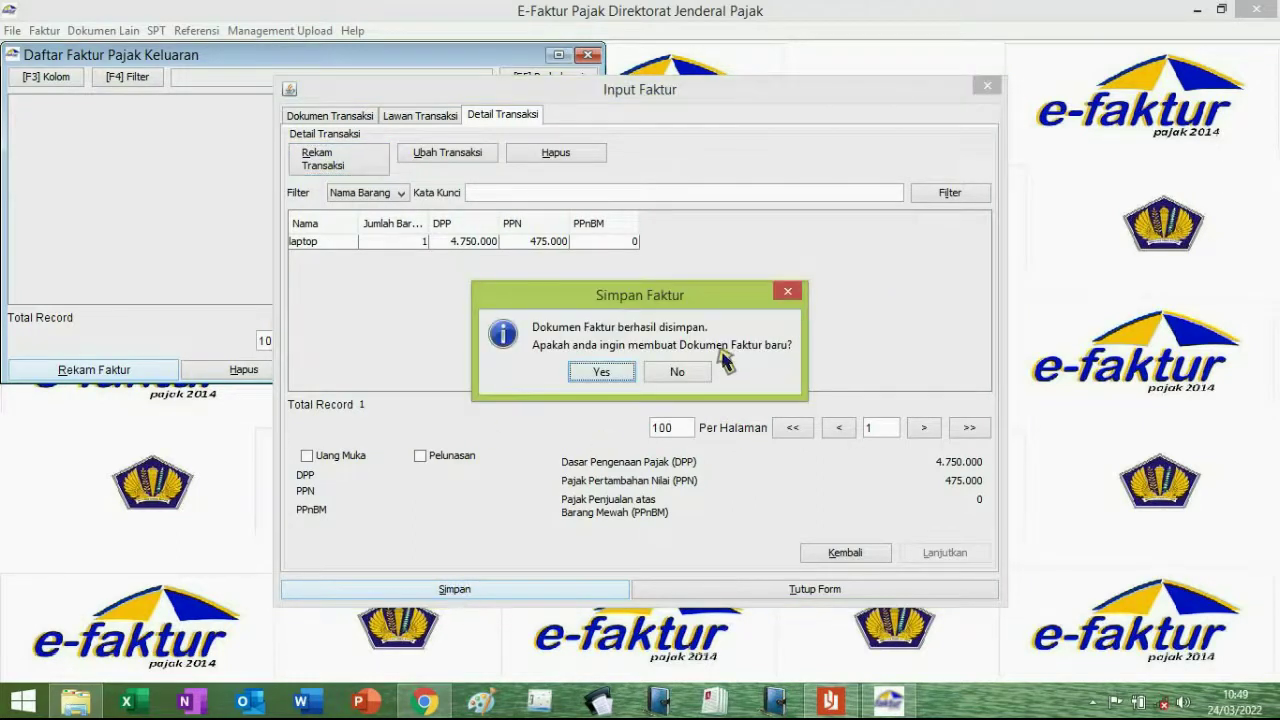
click(690, 372)
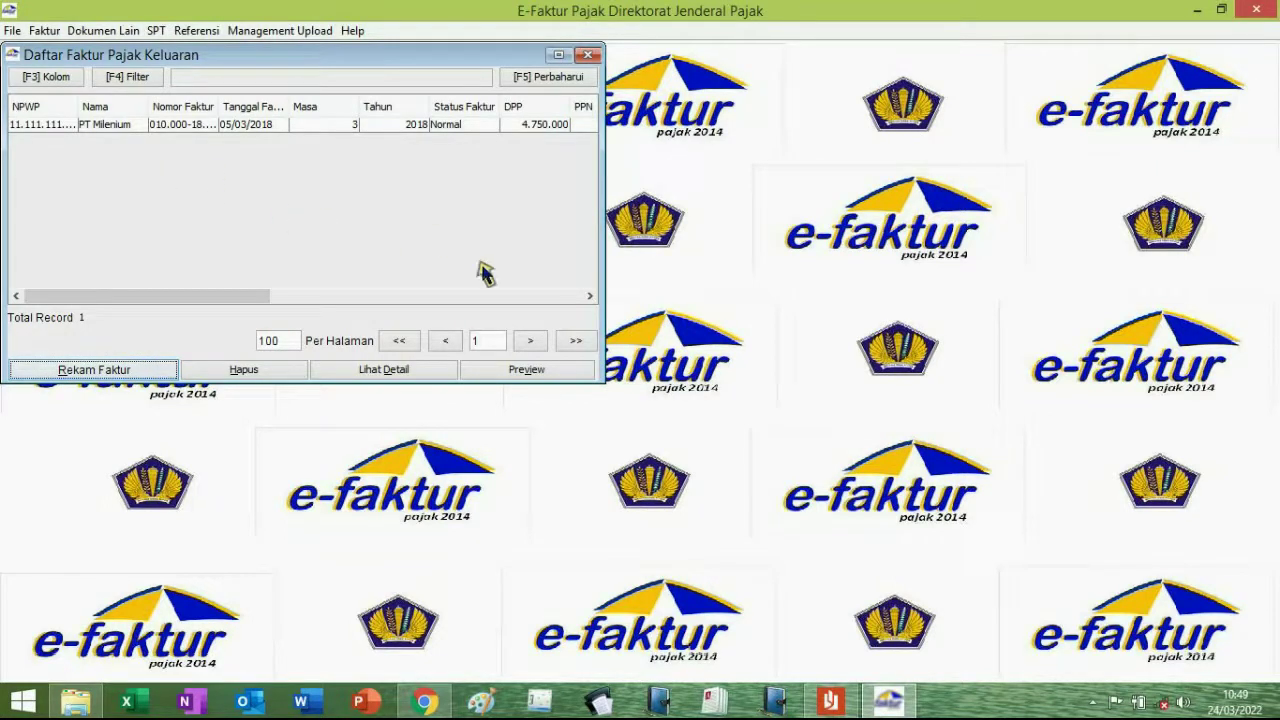
Step: Check the PT Milenium invoice's approval status in the output invoice list, widening the Status Approval column to read it in full
click(577, 375)
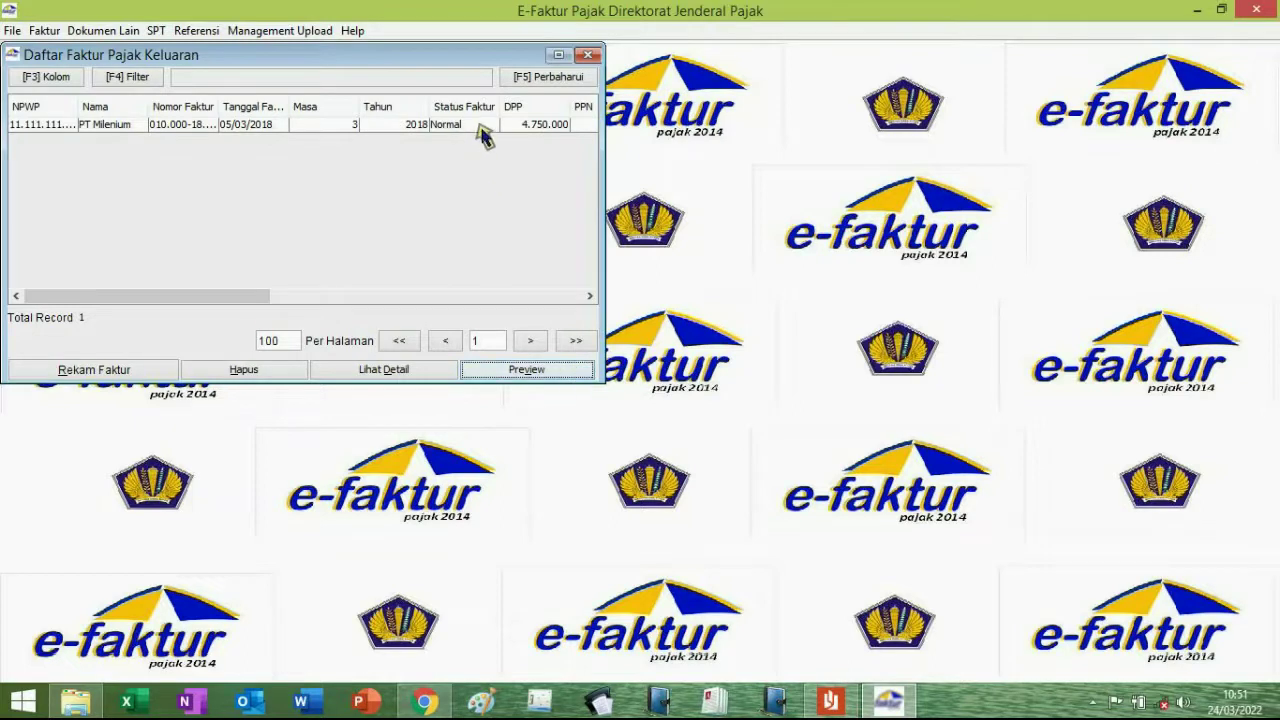
drag(234, 294, 371, 297)
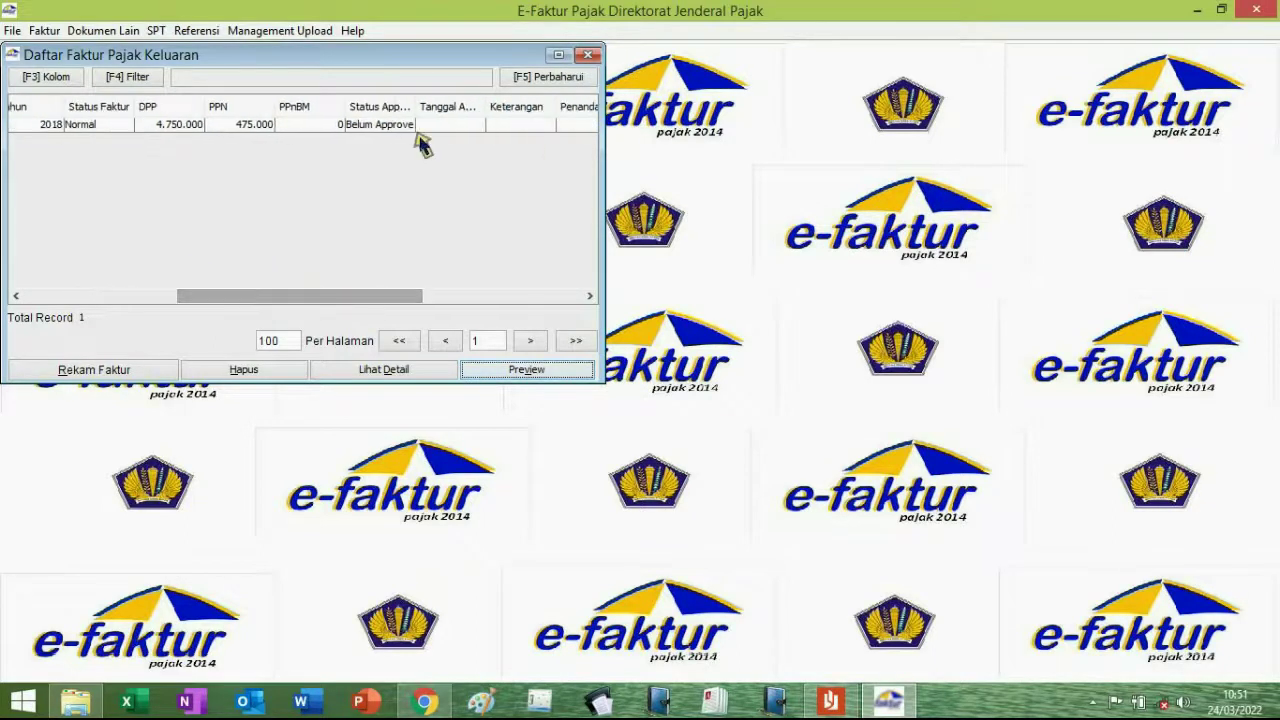
drag(490, 117, 500, 119)
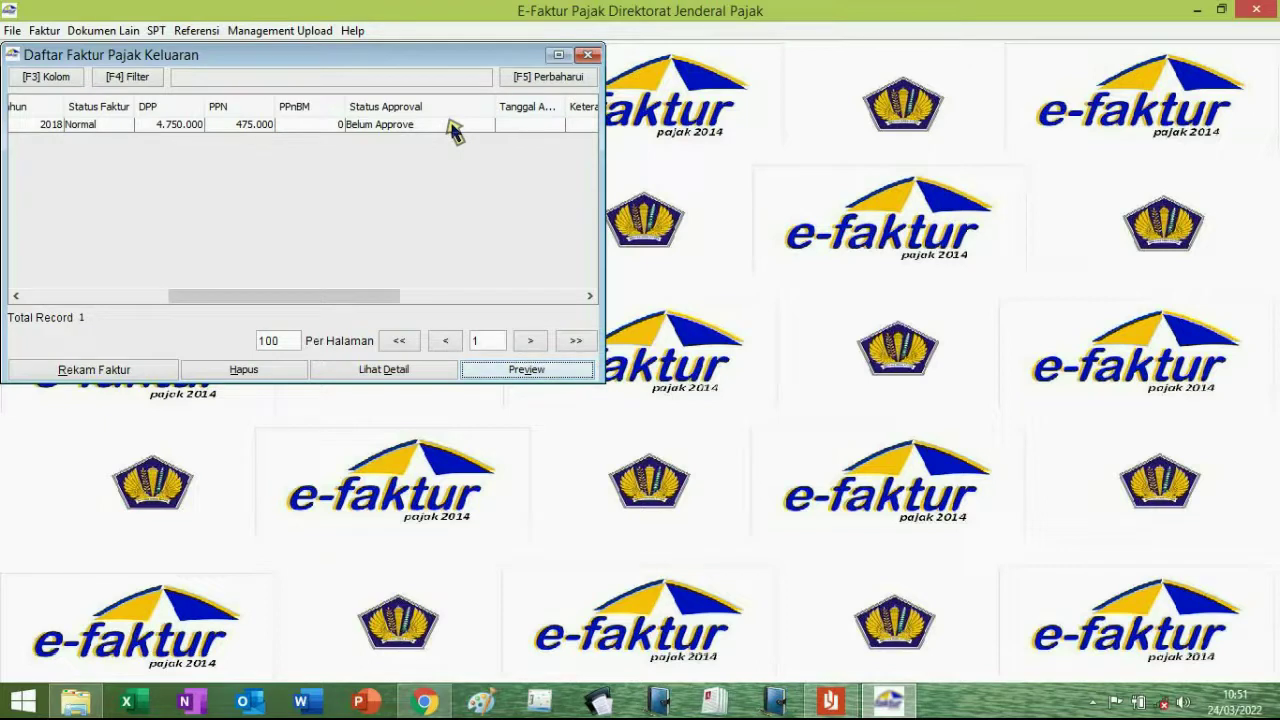
Step: Preview the PT Milenium invoice in a maximized window, review it down to the signature area, and close the preview
click(452, 129)
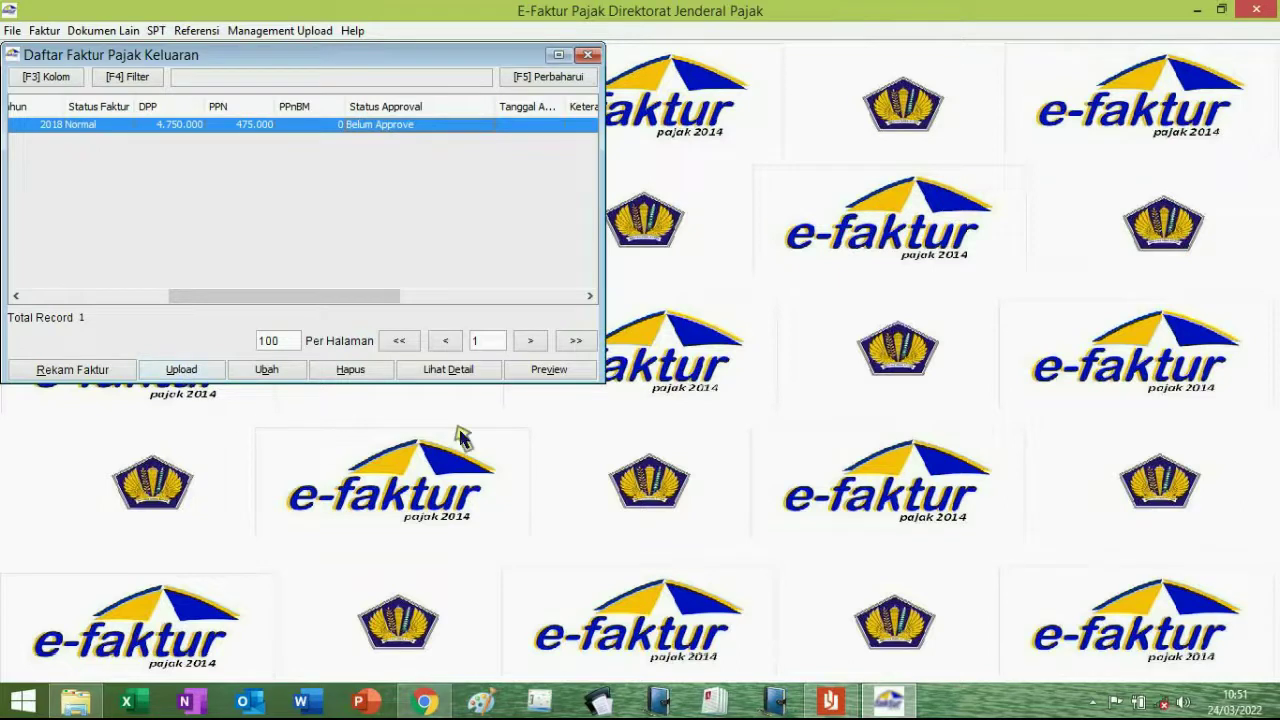
click(548, 370)
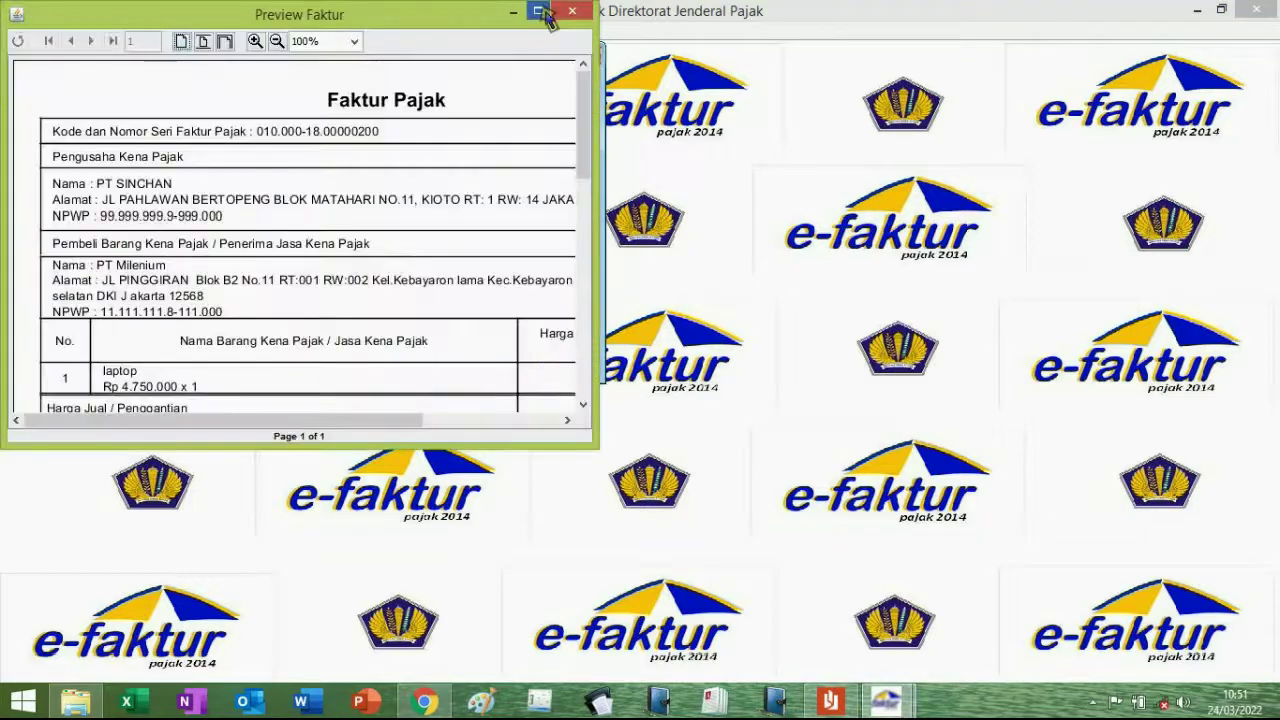
click(547, 12)
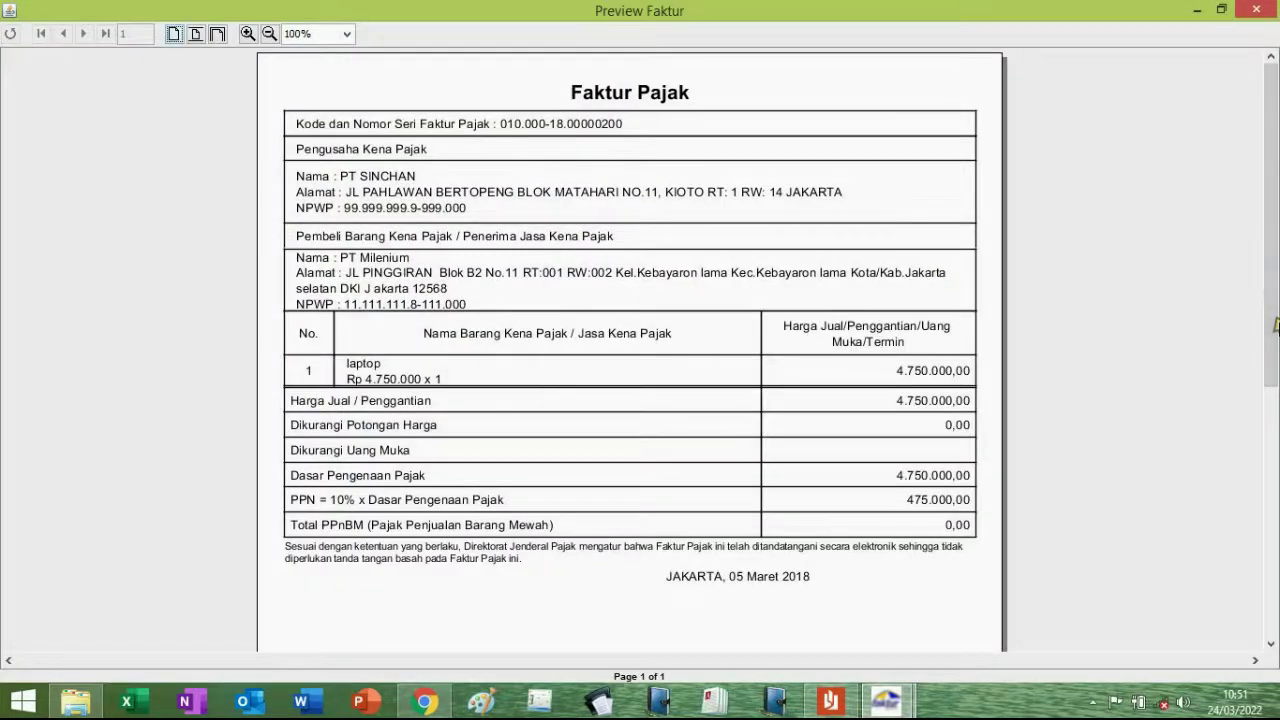
drag(1276, 325, 1276, 590)
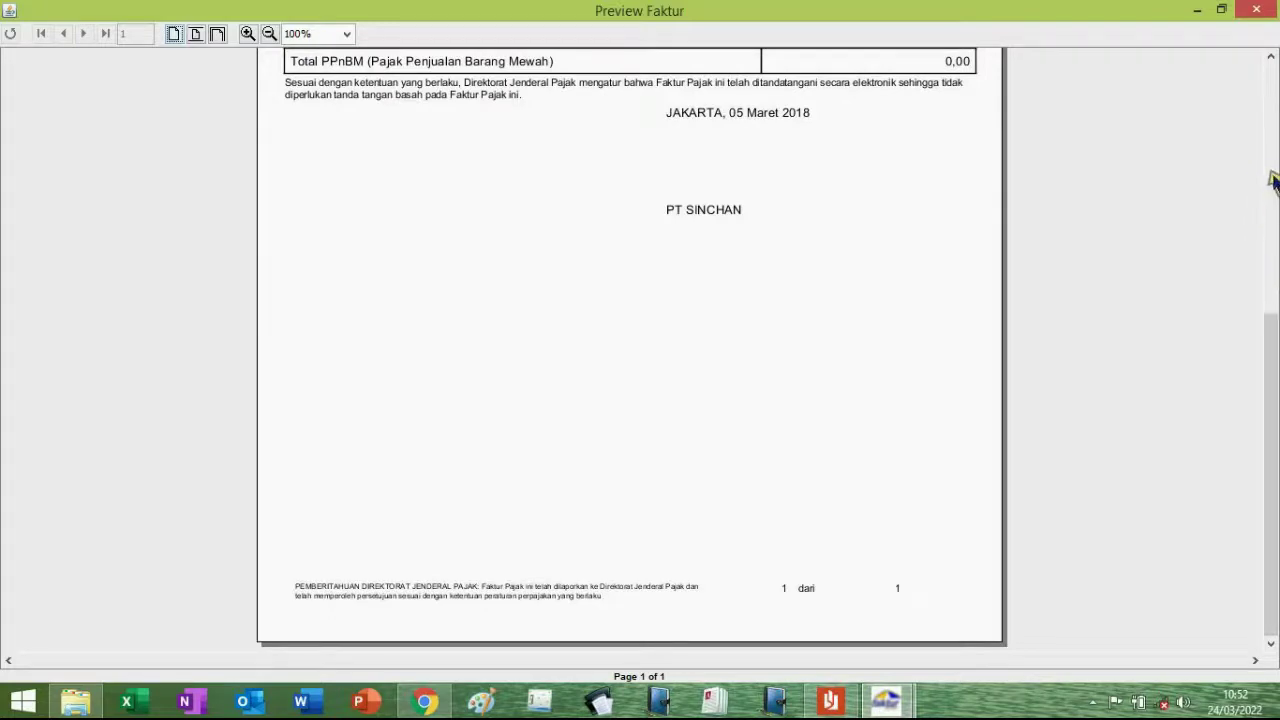
click(1274, 180)
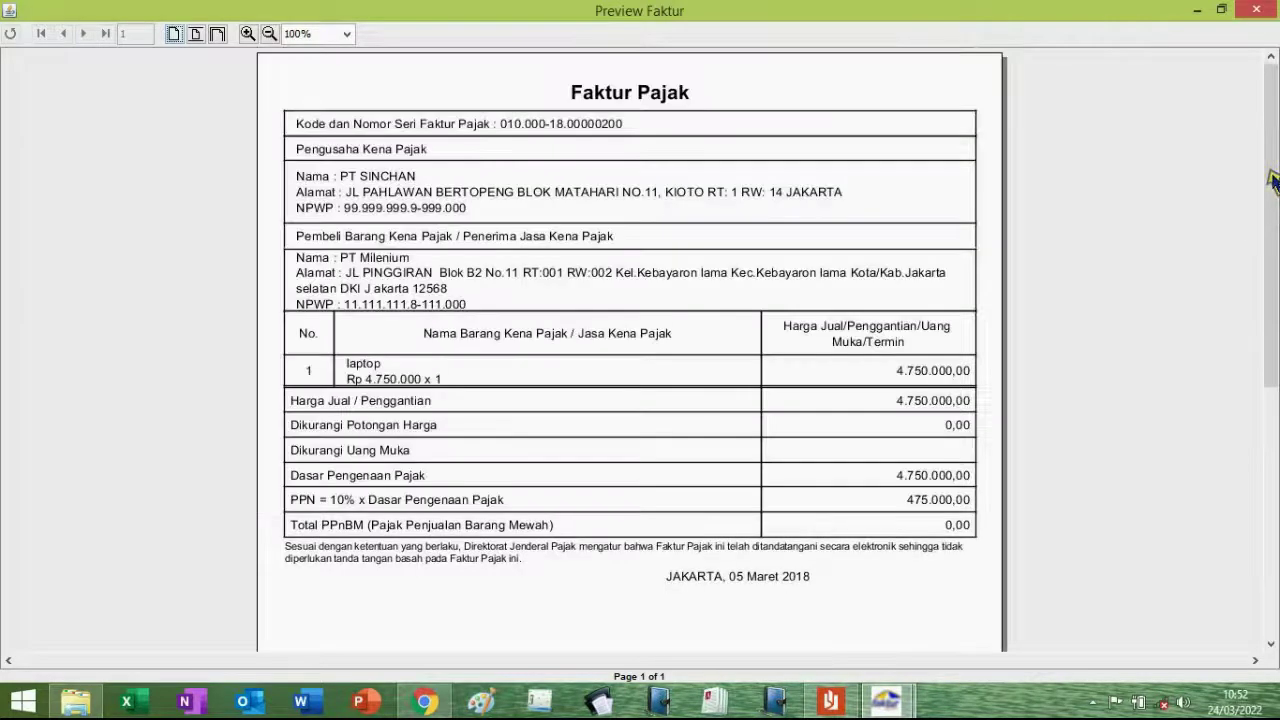
click(1257, 9)
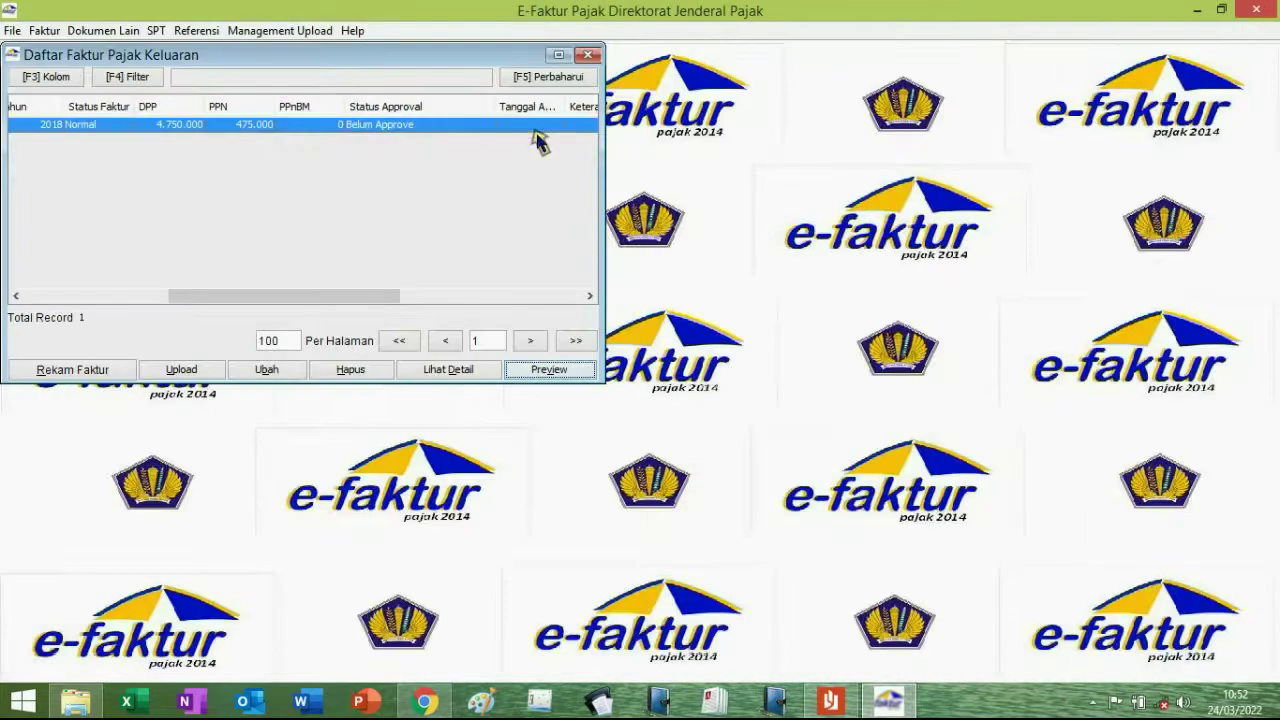
Step: Upload the PT Milenium invoice for approval and widen the Status Approval column to check its status
click(180, 369)
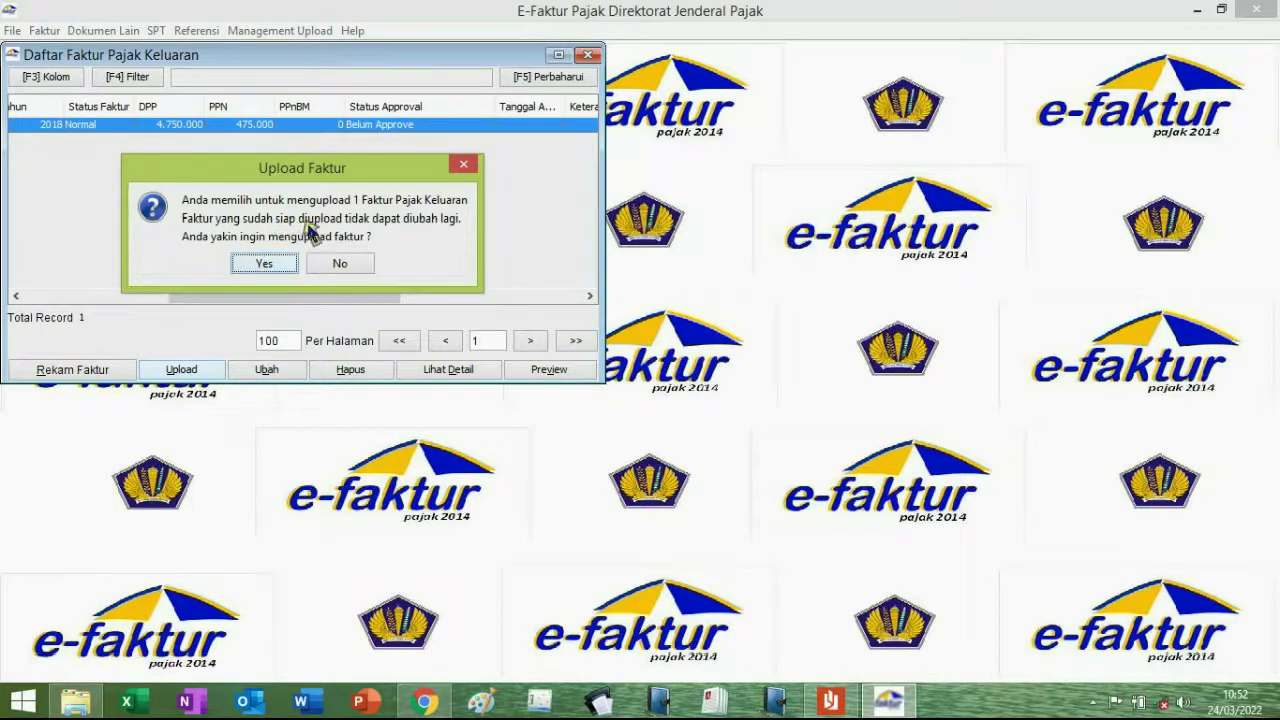
click(266, 263)
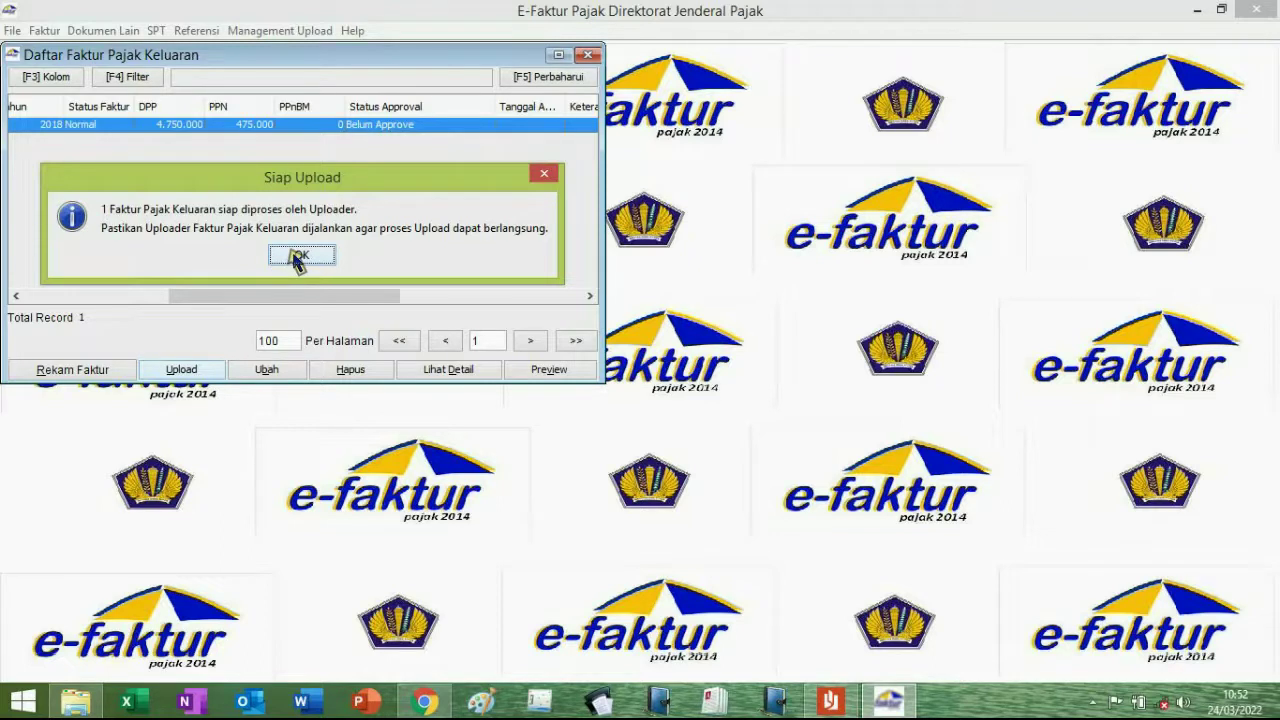
click(298, 256)
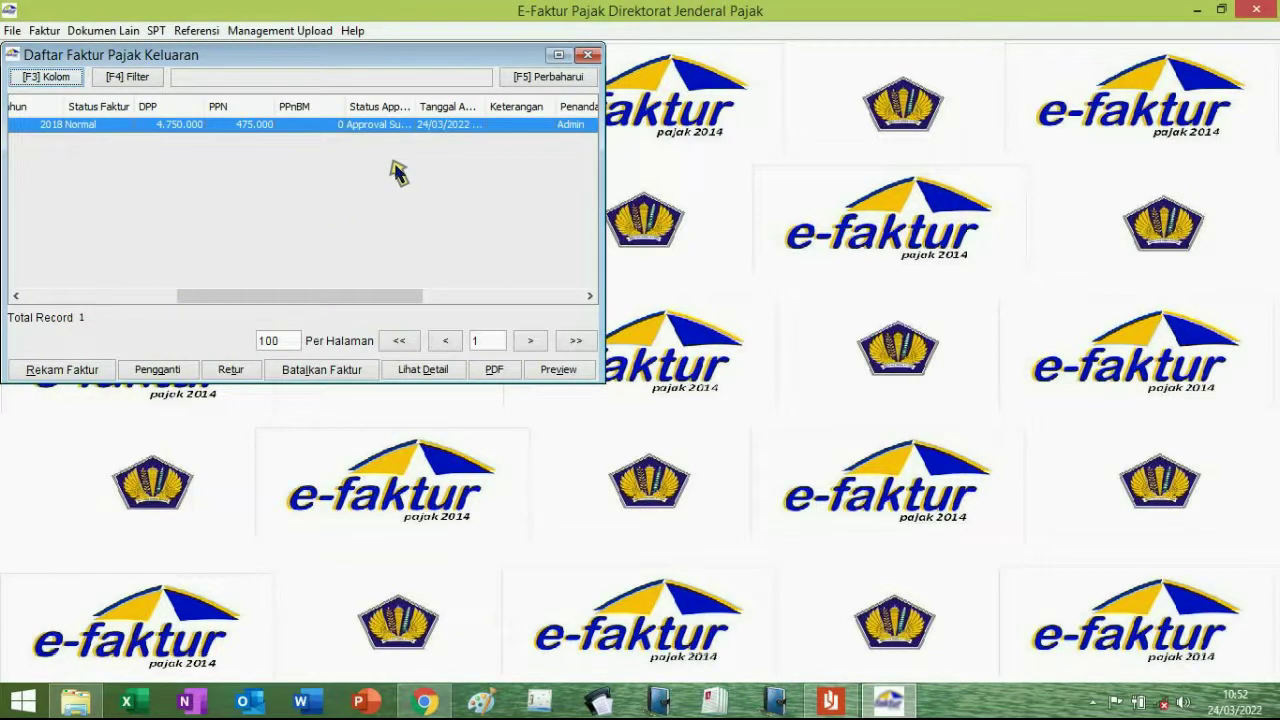
drag(417, 104, 496, 106)
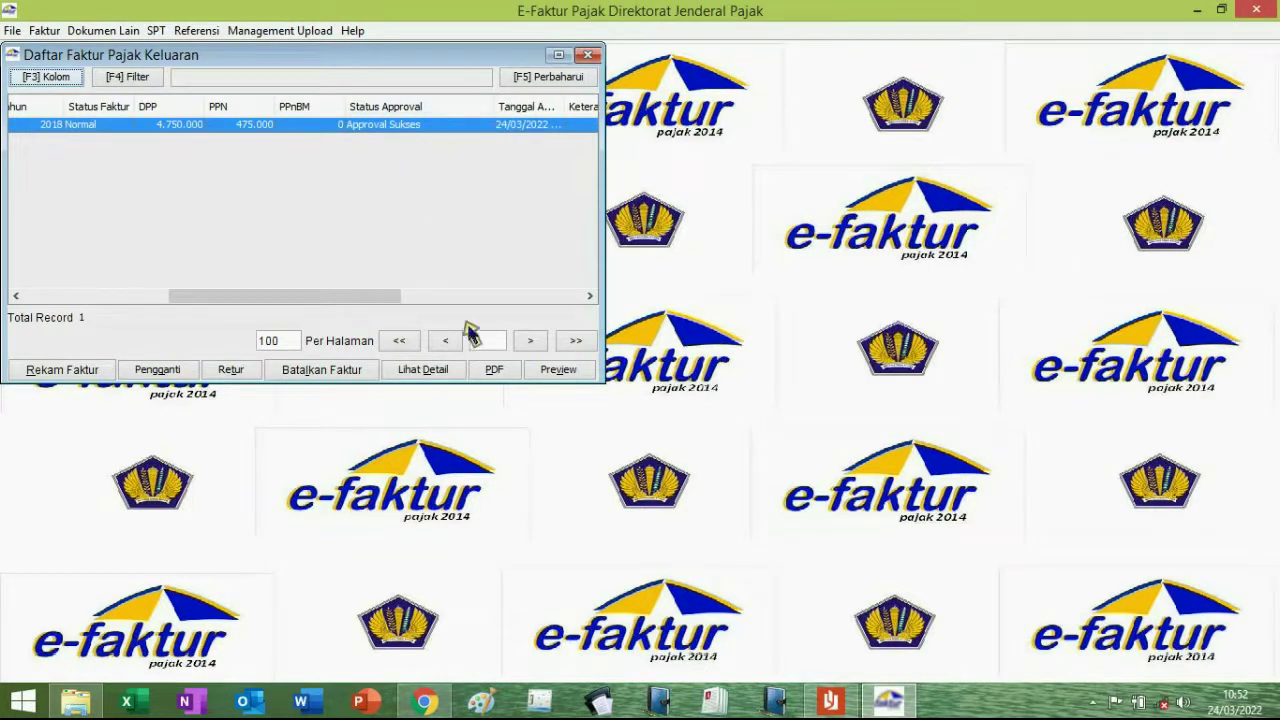
Step: Export the approved invoice to PDF as E:\NGAJAR\GENAP 2021-2022\E-FAKTUR\LATIHAN FAKTUR PAJAK KELUARAN, overwriting the existing file and accepting no digital signature
click(514, 372)
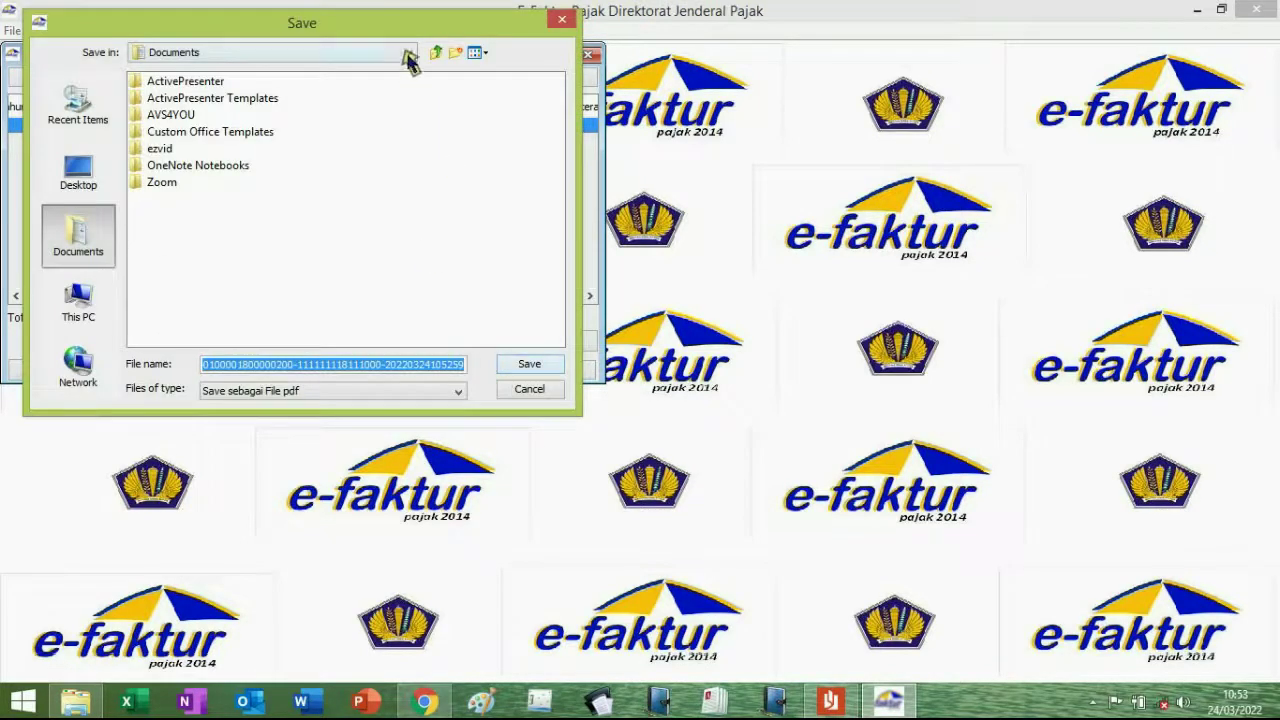
click(407, 53)
click(391, 103)
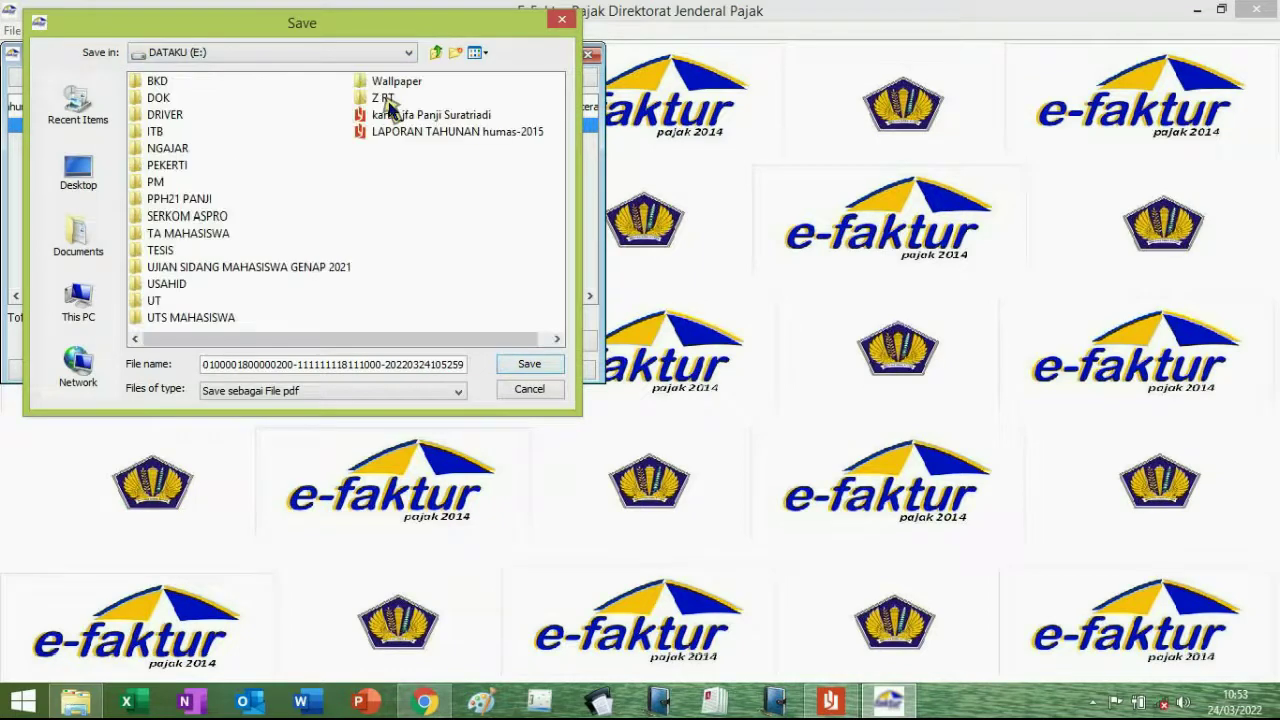
double_click(177, 148)
click(185, 115)
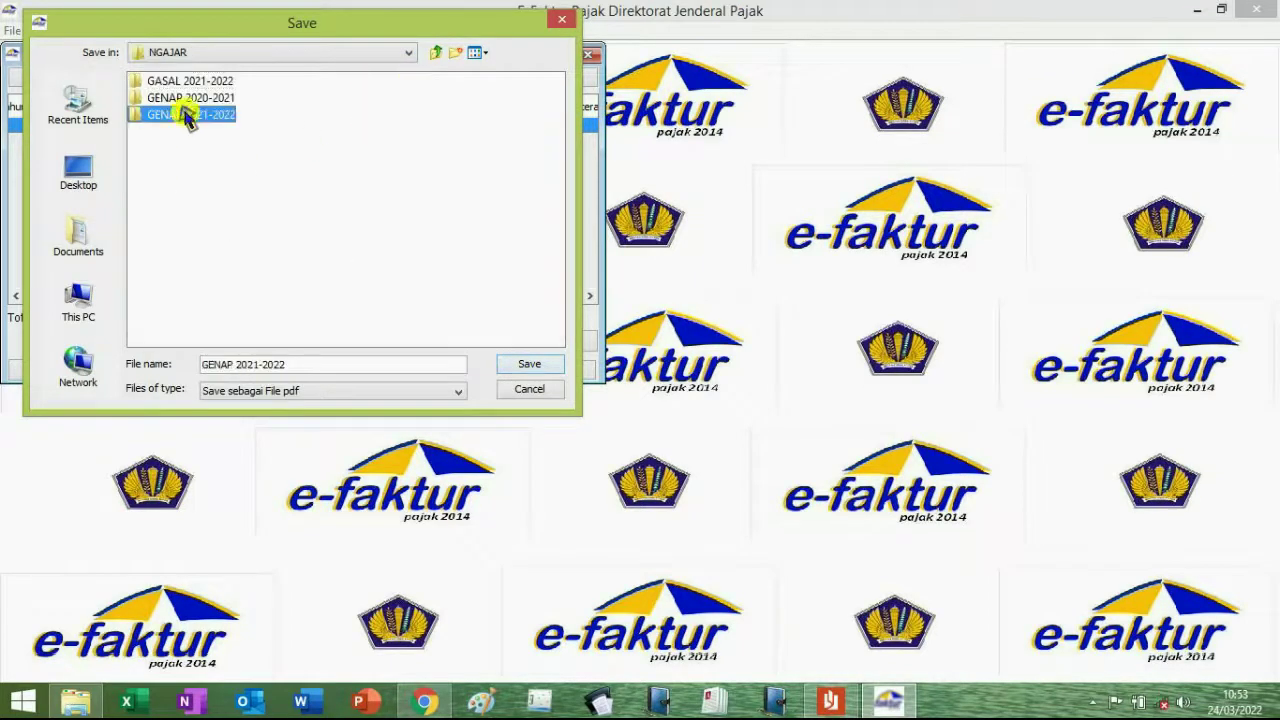
double_click(186, 115)
double_click(186, 82)
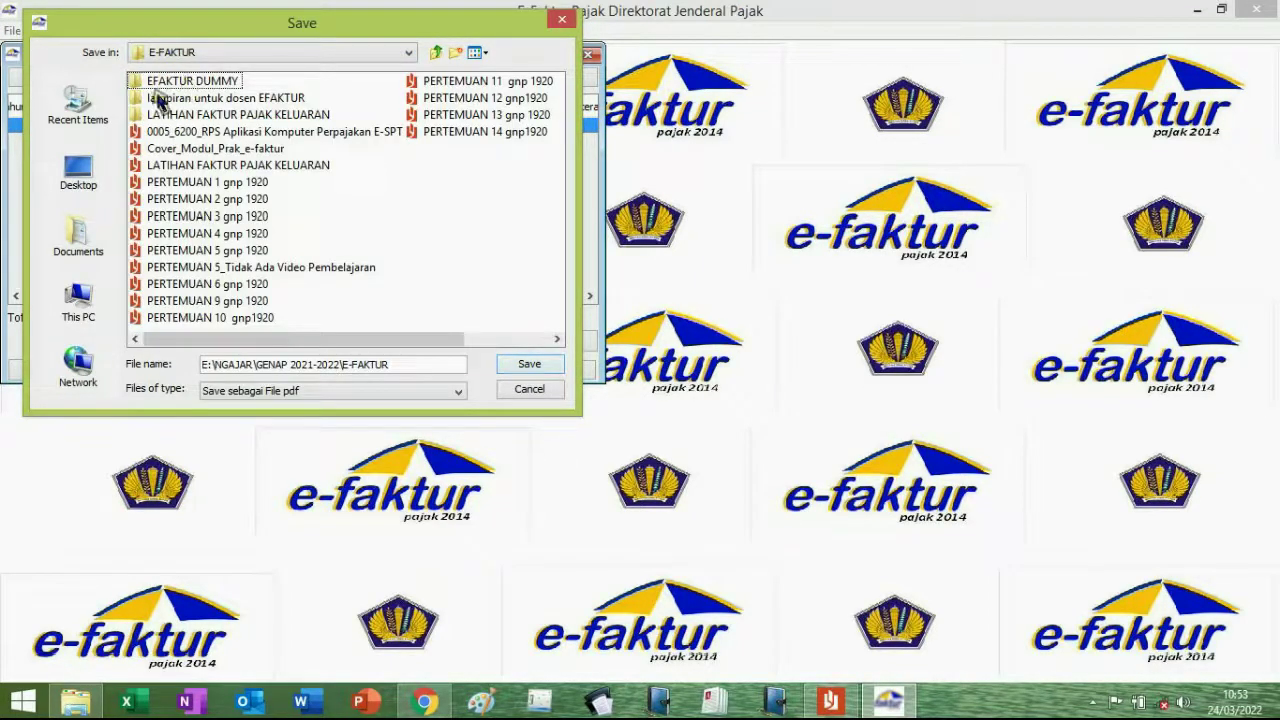
double_click(172, 115)
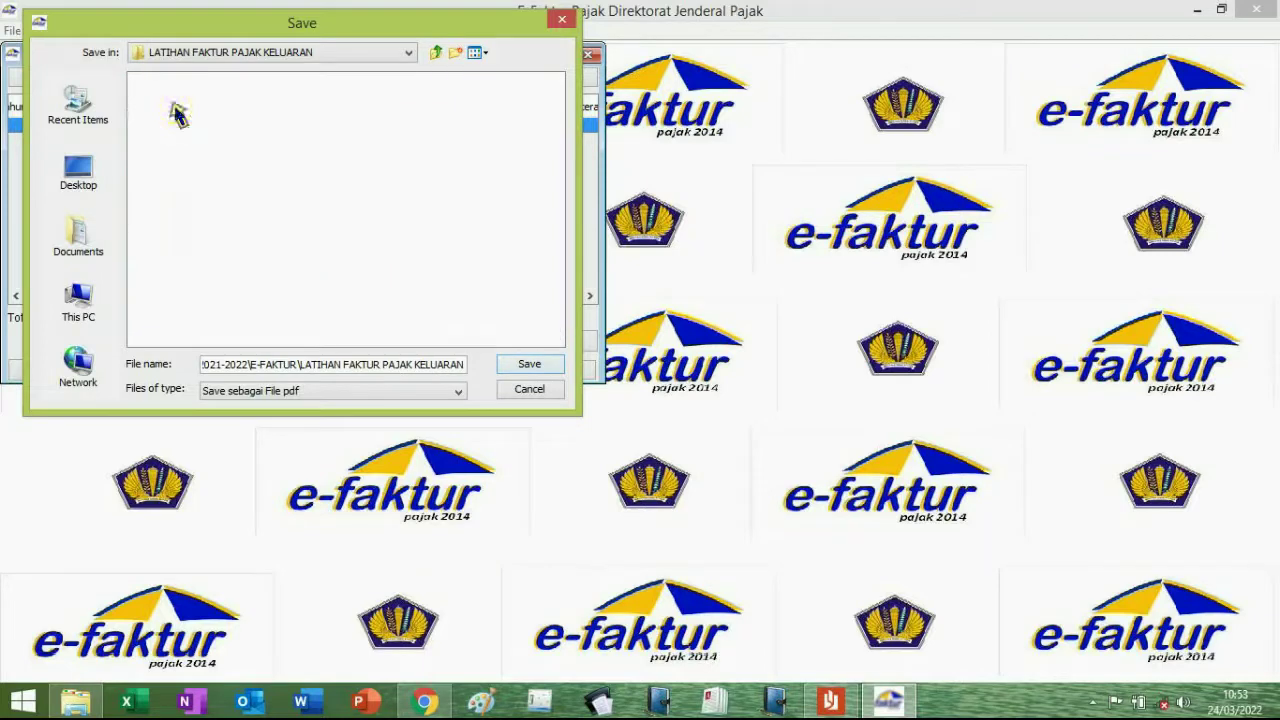
click(530, 365)
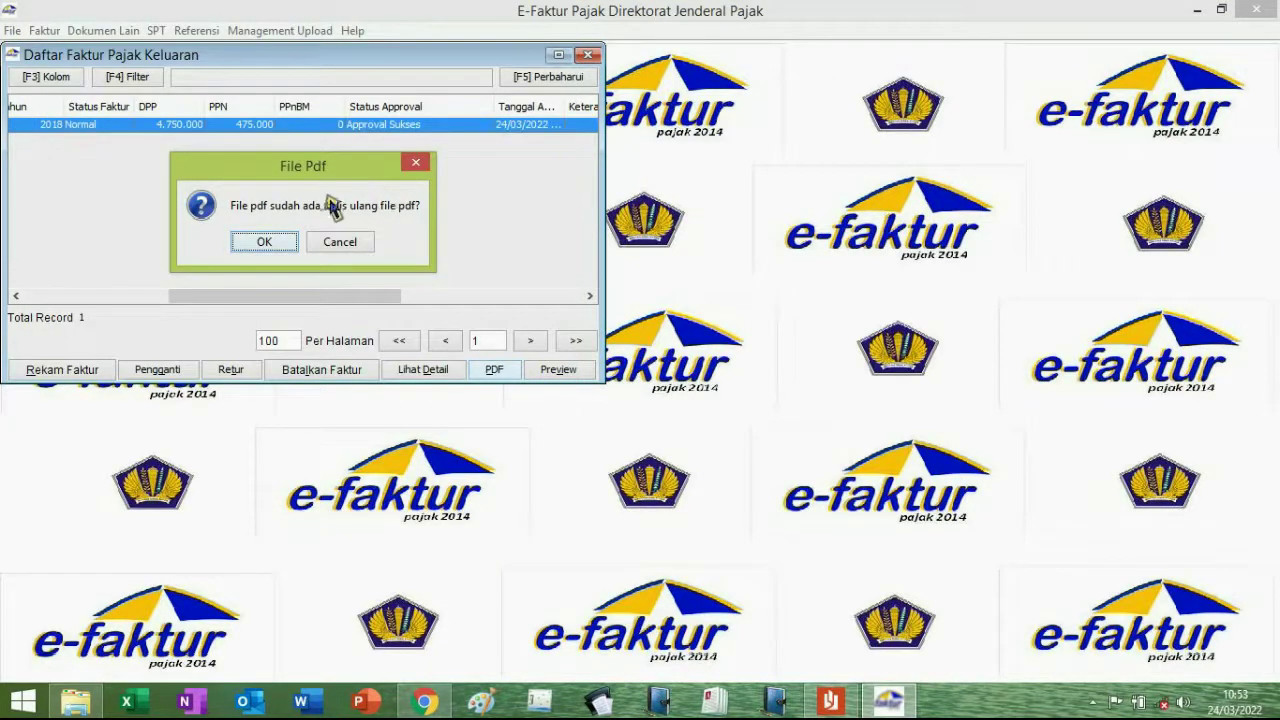
click(264, 243)
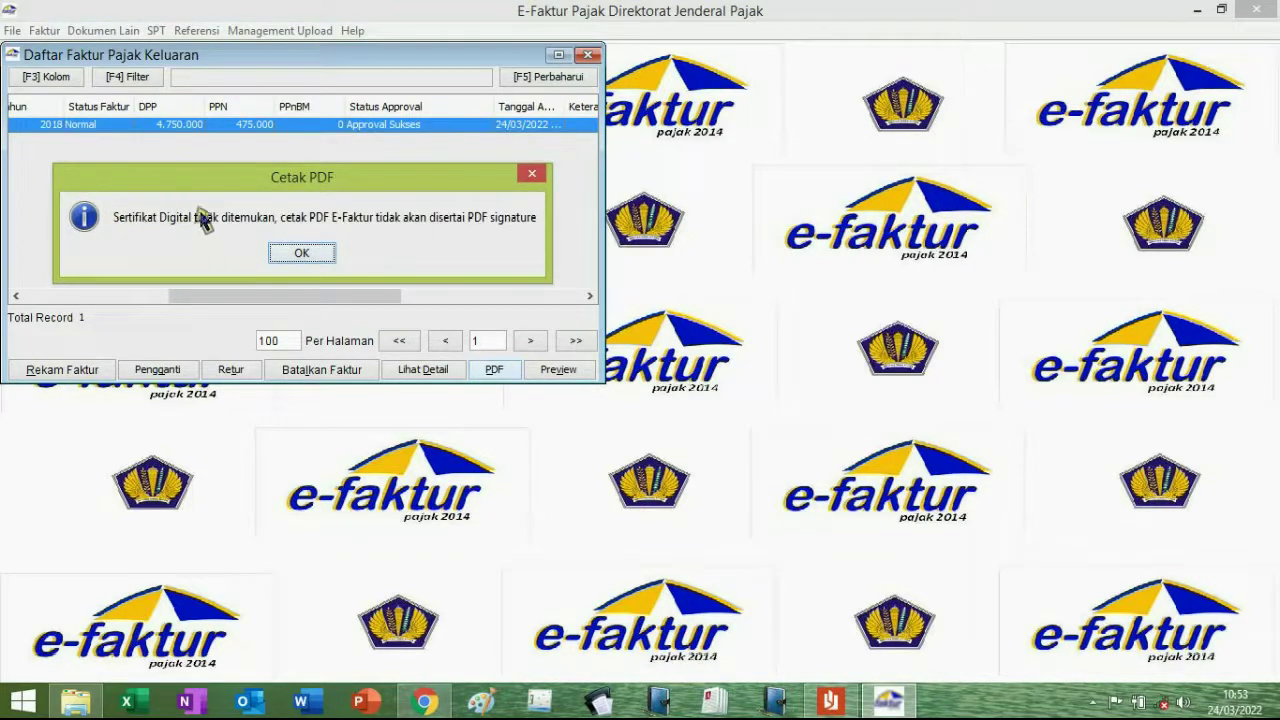
click(281, 253)
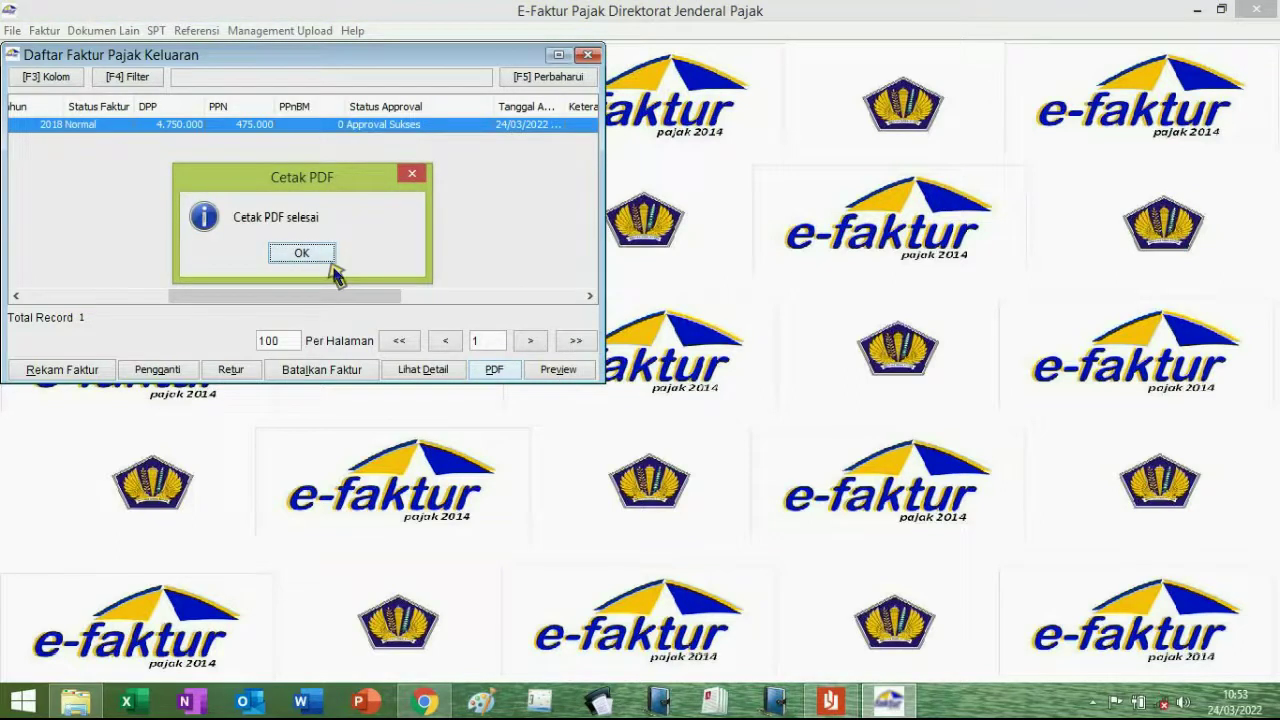
click(411, 173)
Step: Preview the approved invoice in a maximized window, and close both the preview and the output invoice list
click(560, 368)
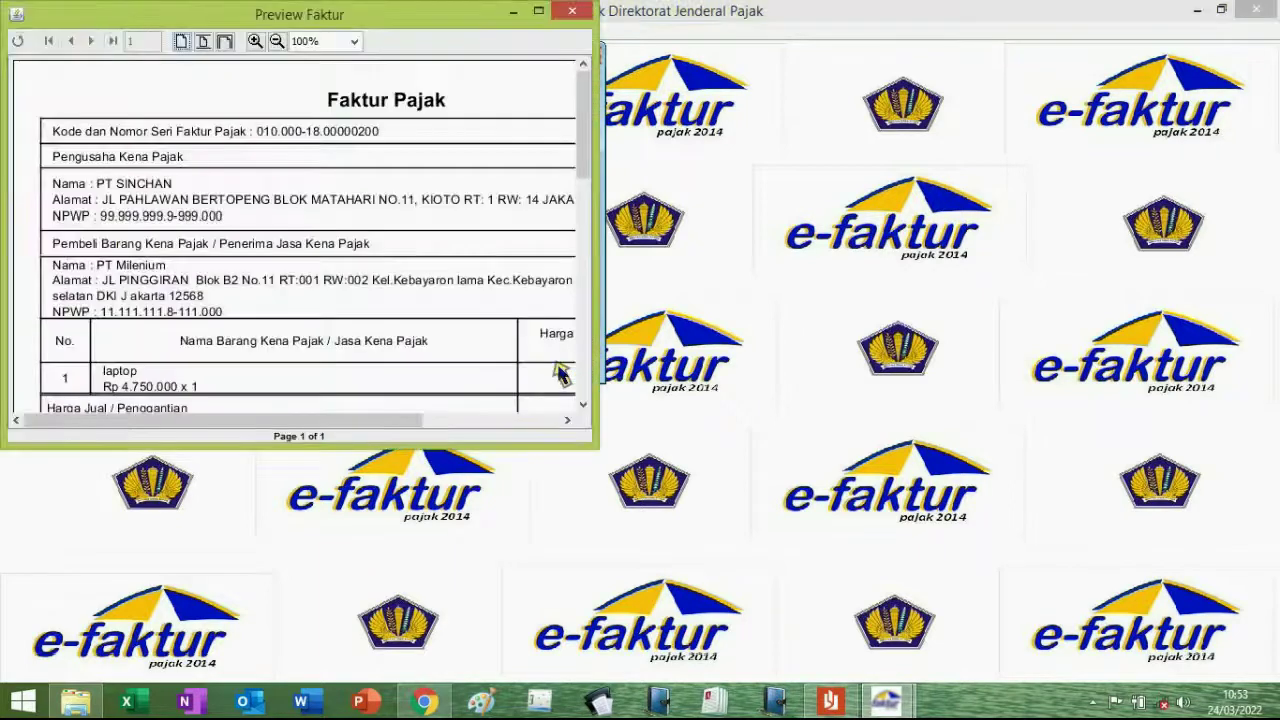
click(537, 10)
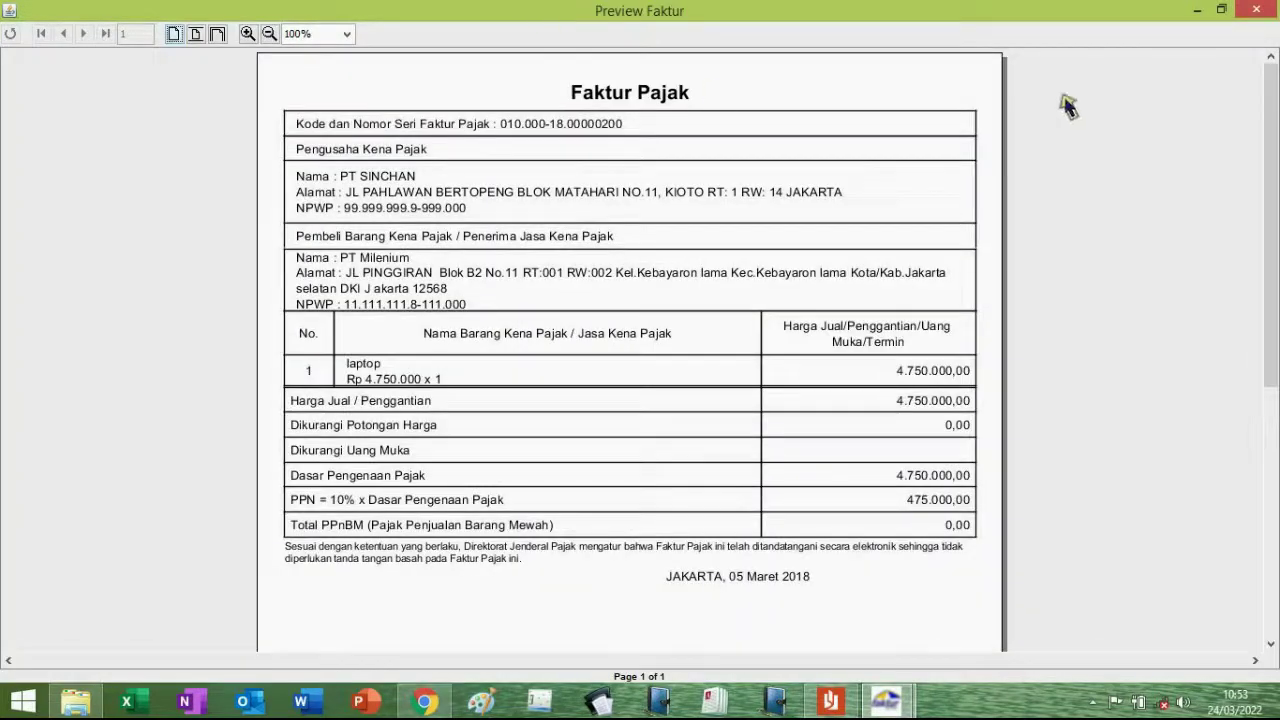
click(1256, 8)
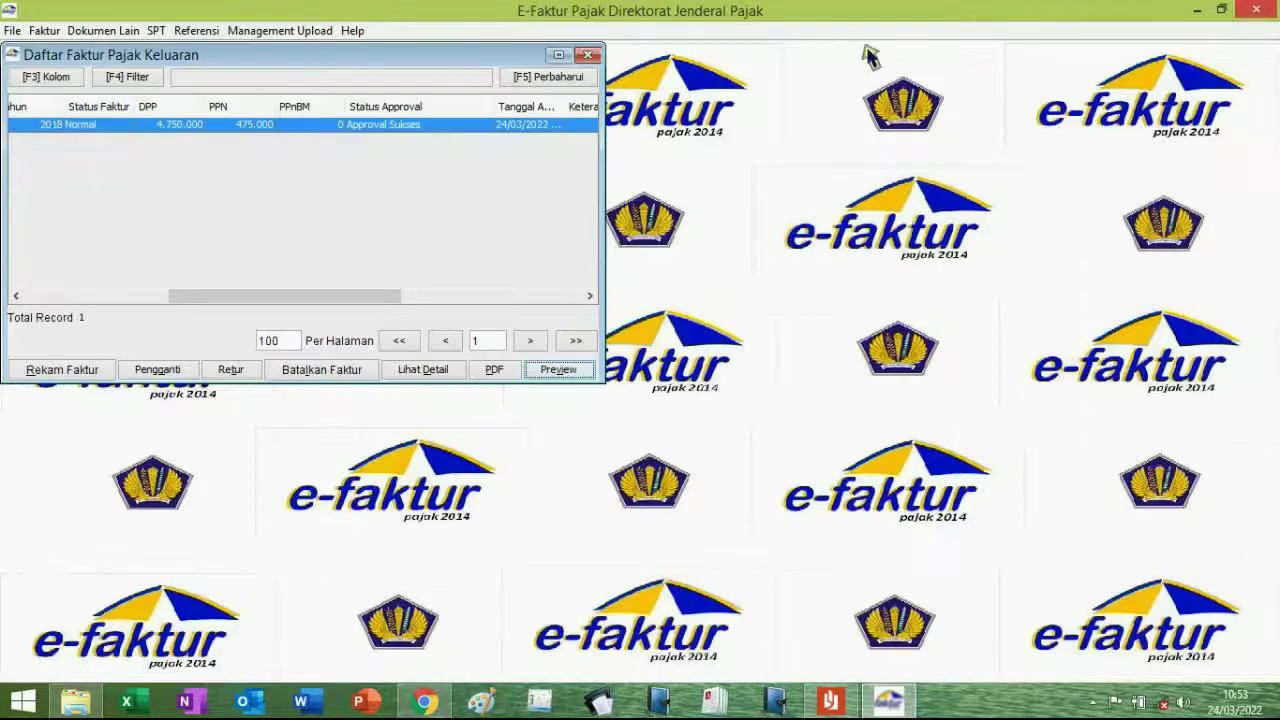
click(589, 58)
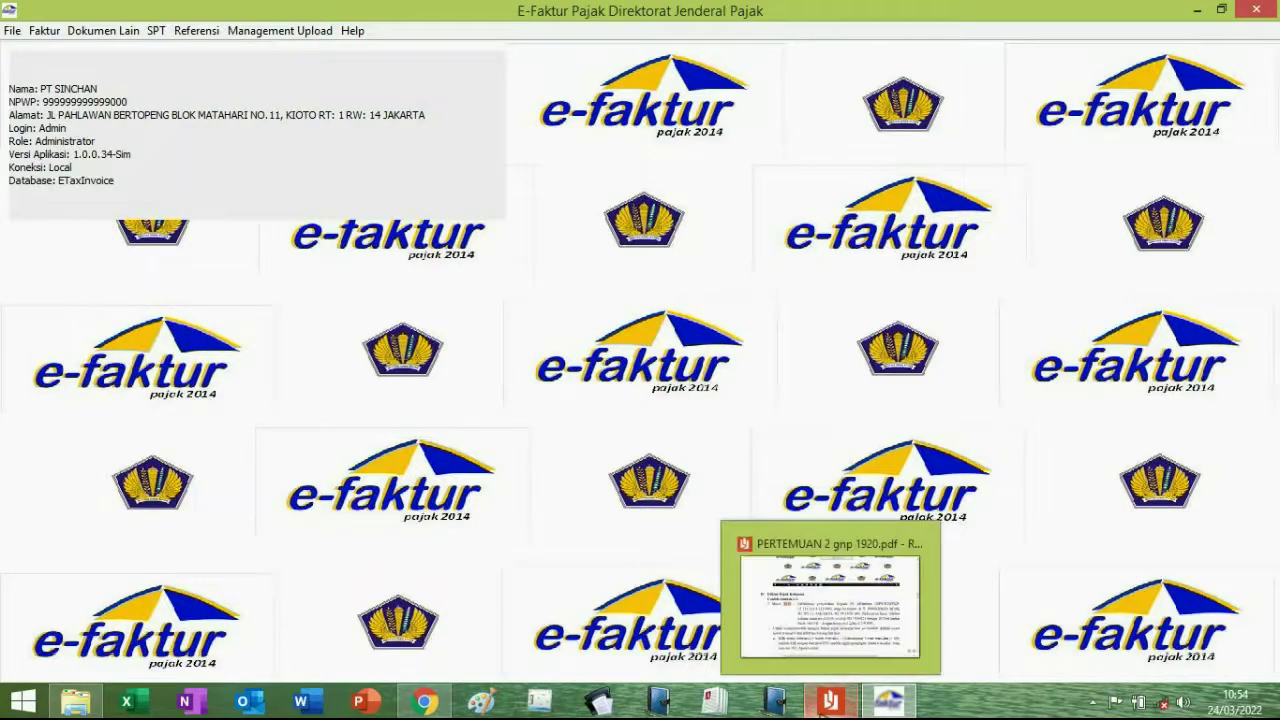
Step: Switch to the PERTEMUAN 2 gnp 1920.pdf module and review its invoice preview and upload instructions through the last page
click(829, 698)
scroll(1276, 622, down, 20)
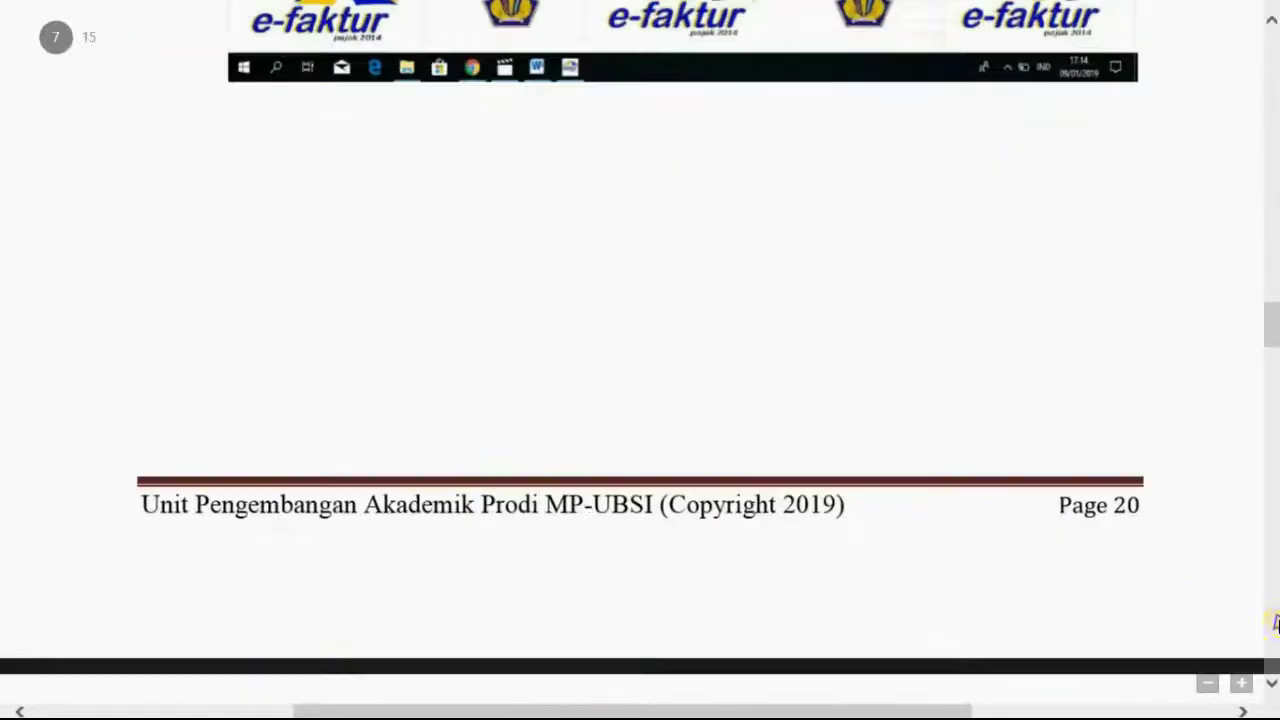
scroll(1276, 622, down, 15)
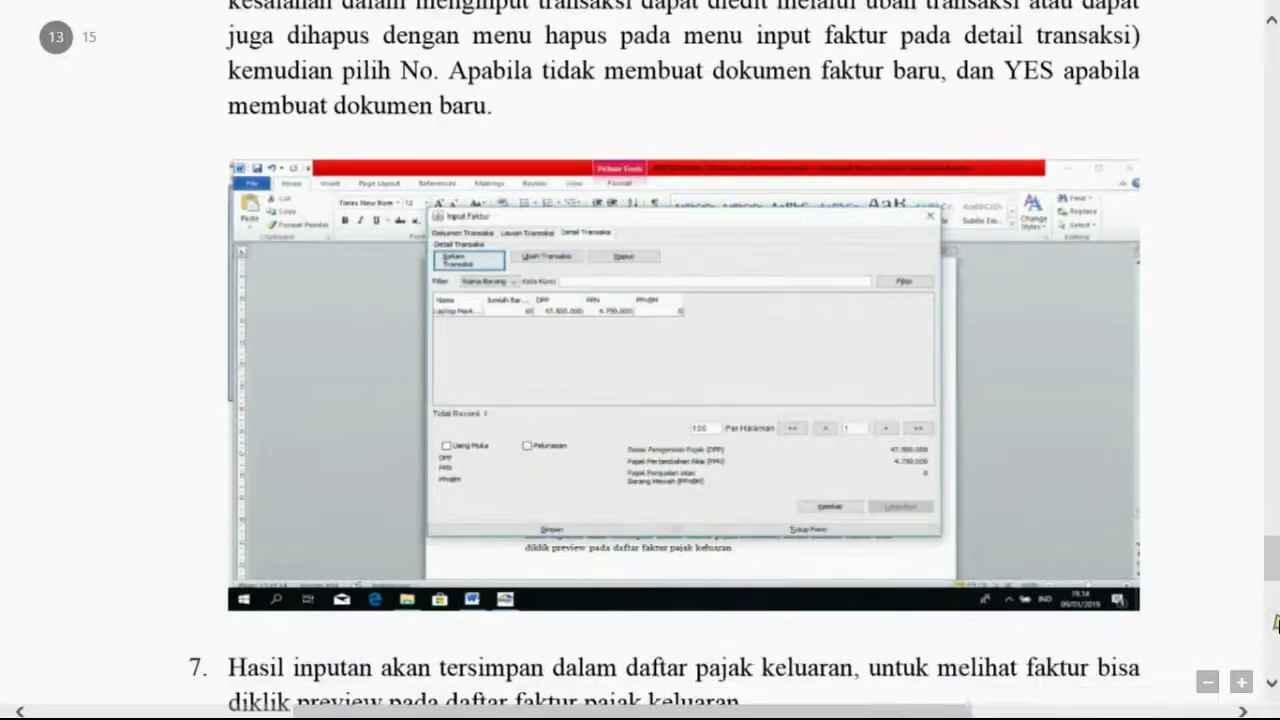
scroll(1276, 622, down, 15)
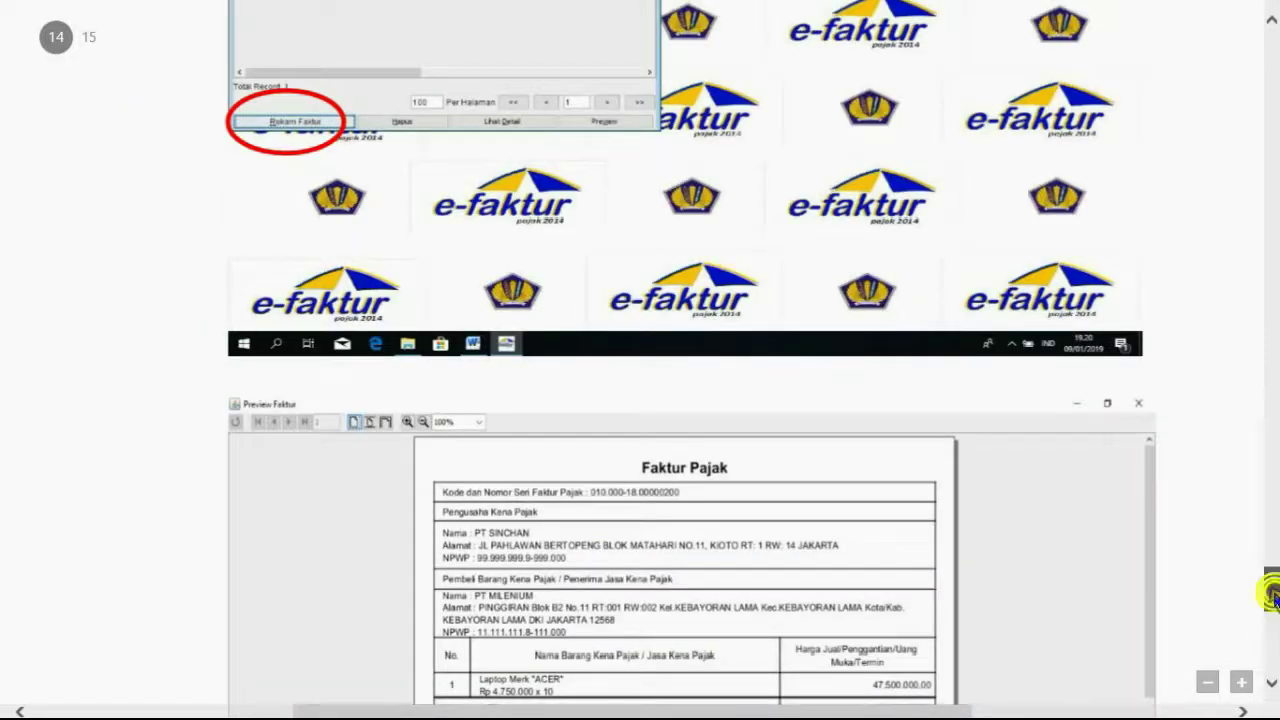
scroll(1272, 597, down, 10)
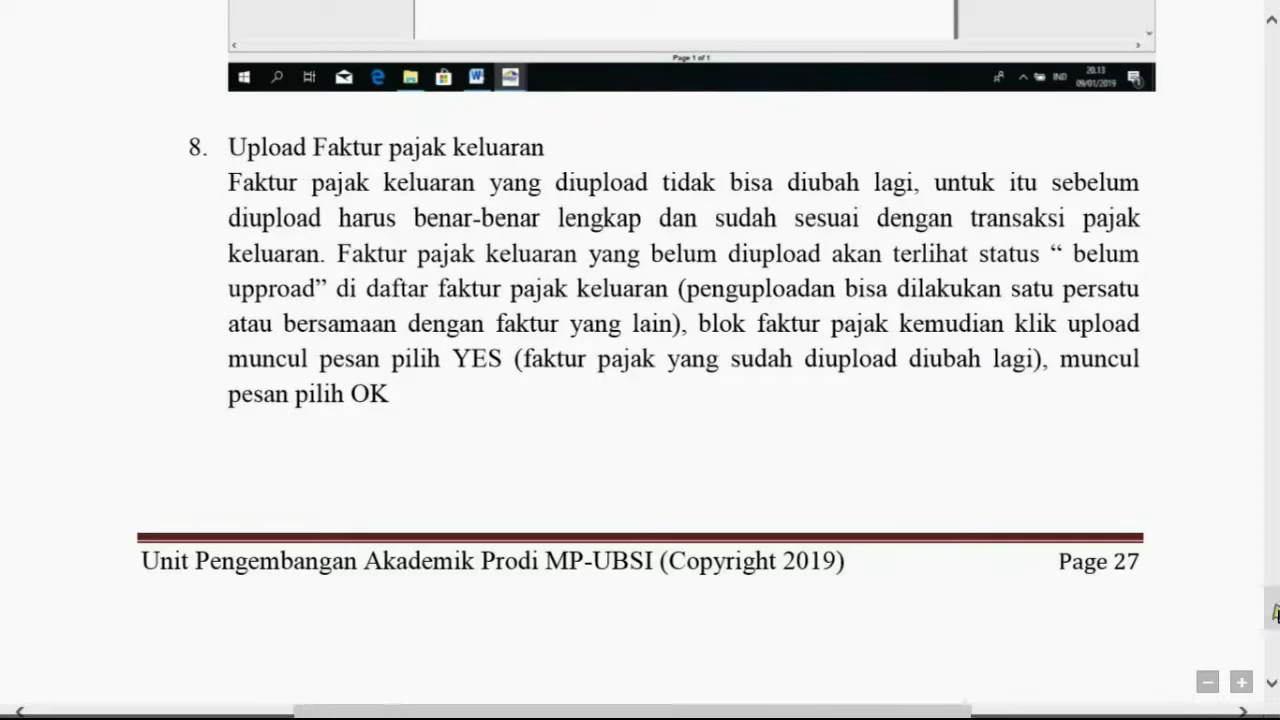
scroll(1275, 612, down, 10)
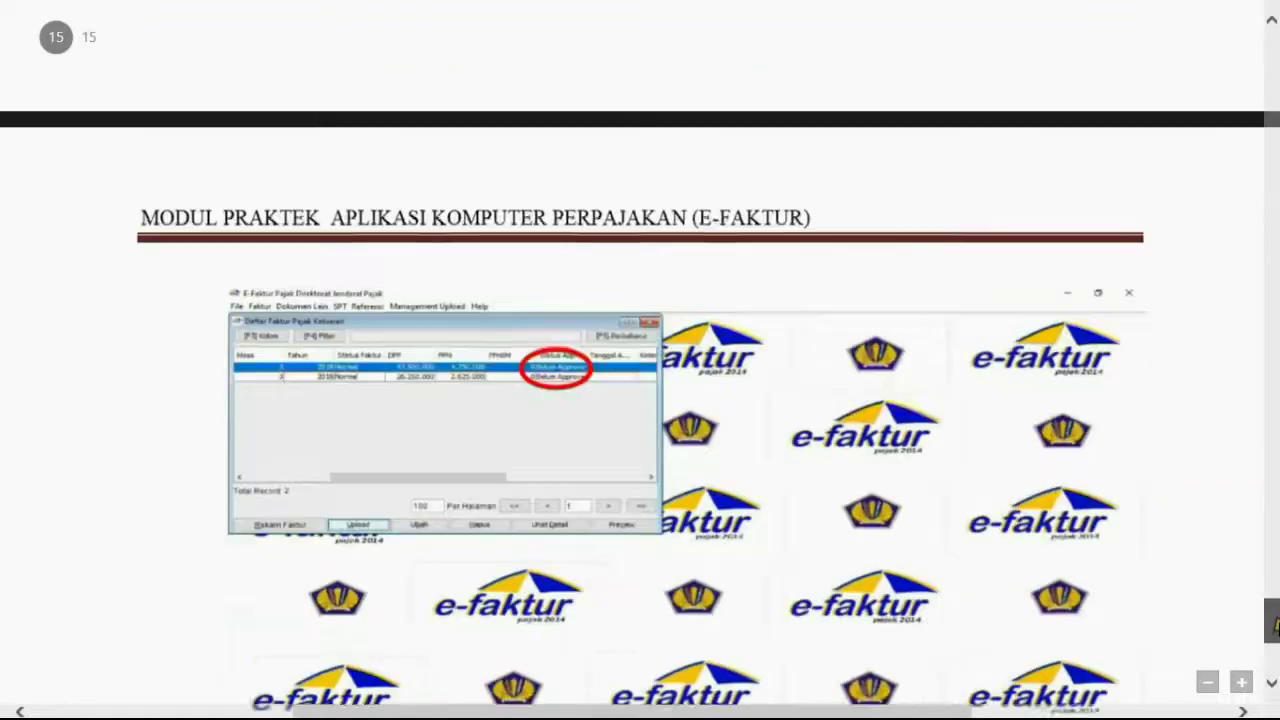
scroll(1272, 627, down, 10)
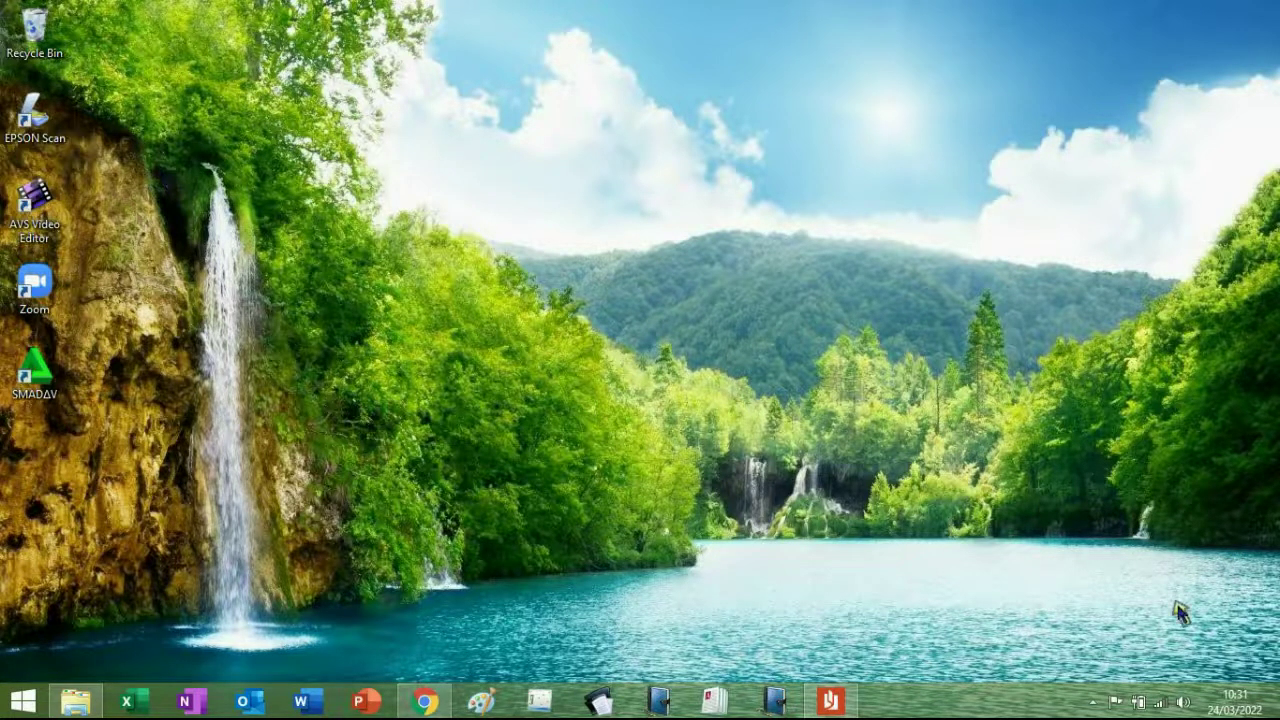
Step: Turn off the computer's Wi-Fi and close the network settings
click(1160, 702)
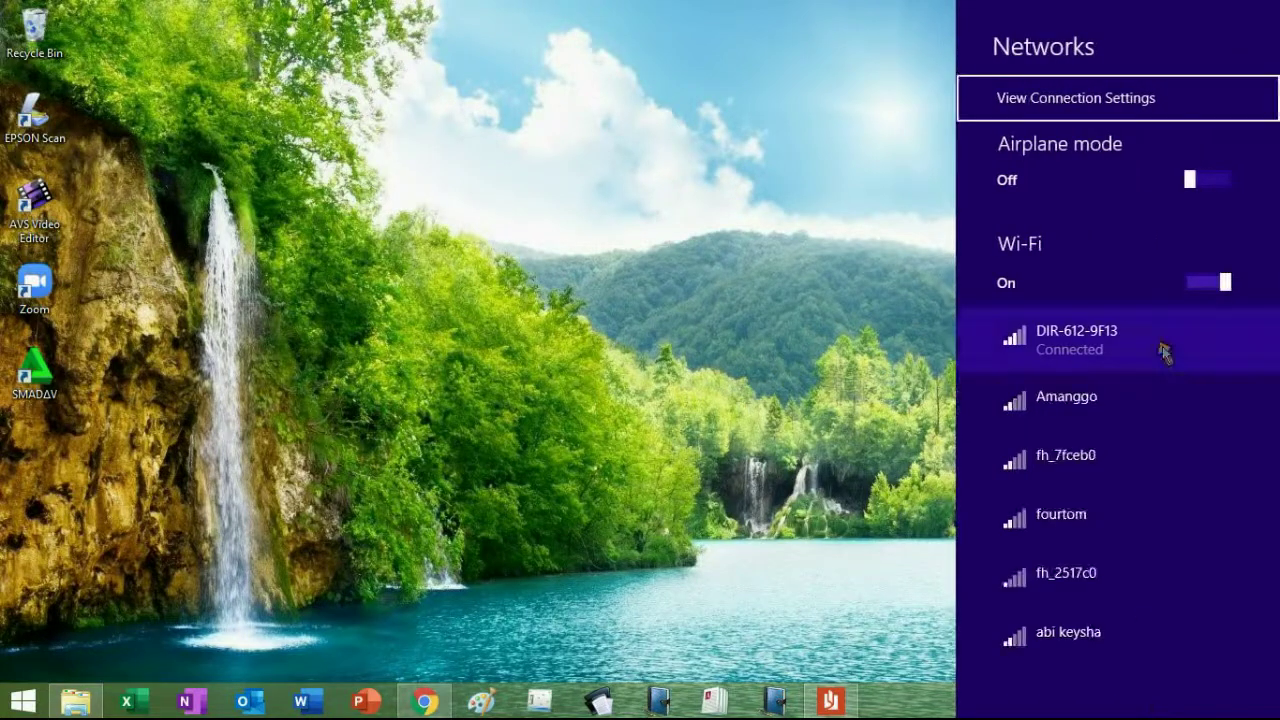
click(1196, 284)
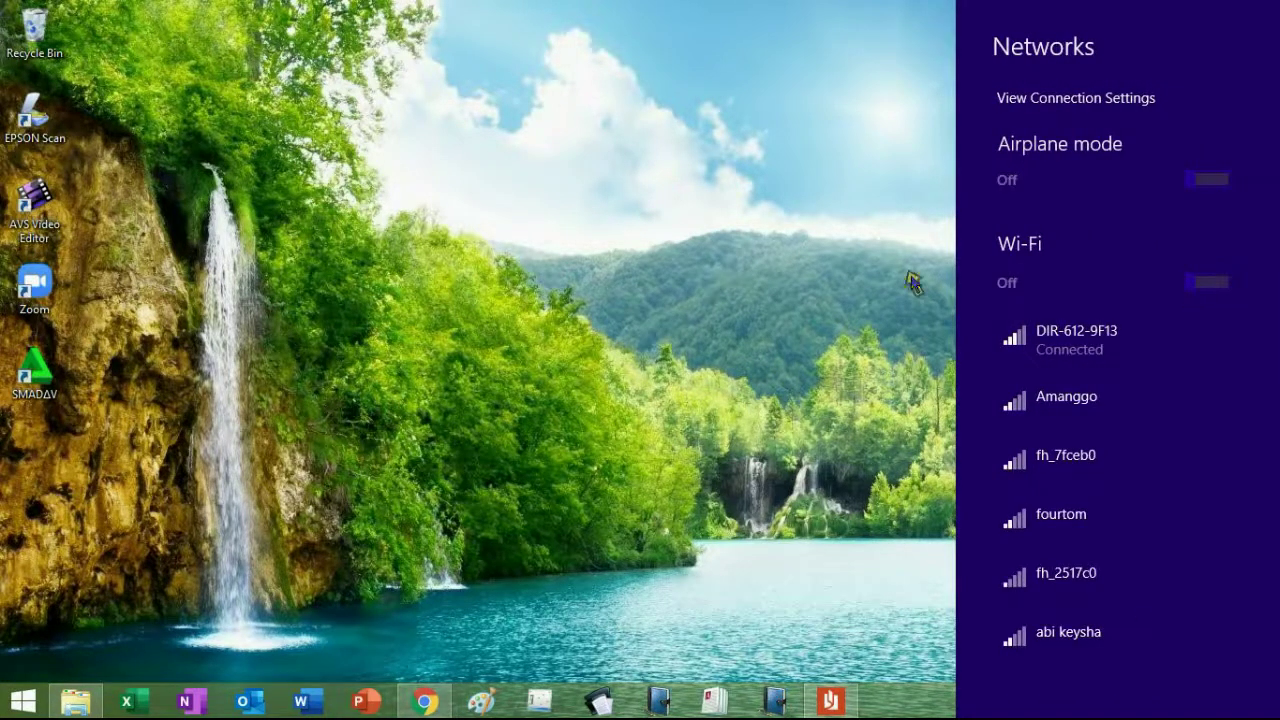
click(927, 372)
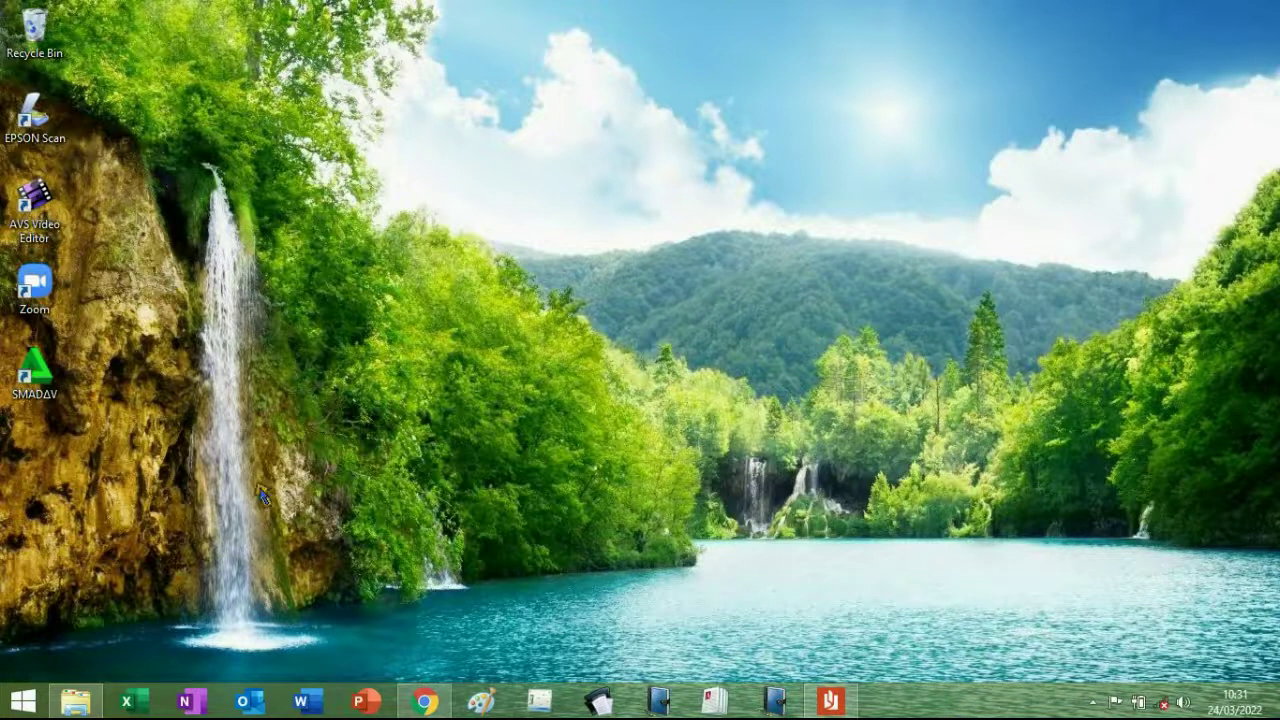